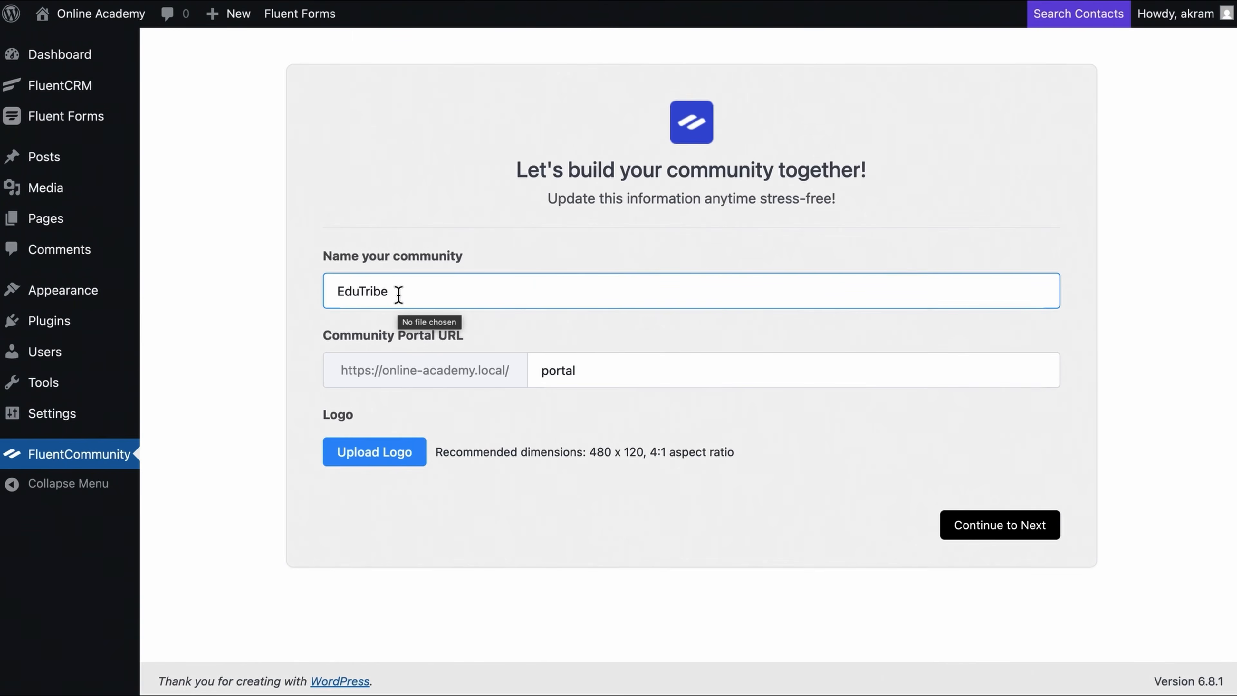
Step: Upload Logo Black text.png as the community logo and continue to template selection
left_click(392, 465)
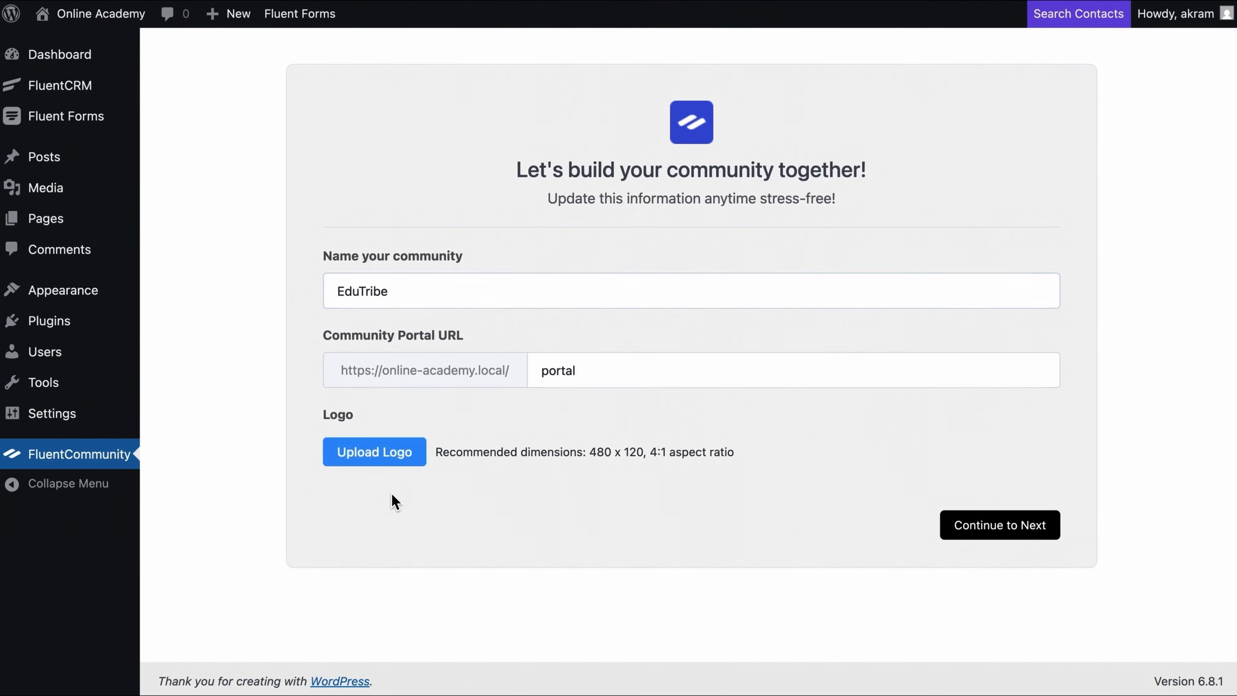
left_click(397, 472)
left_click(855, 349)
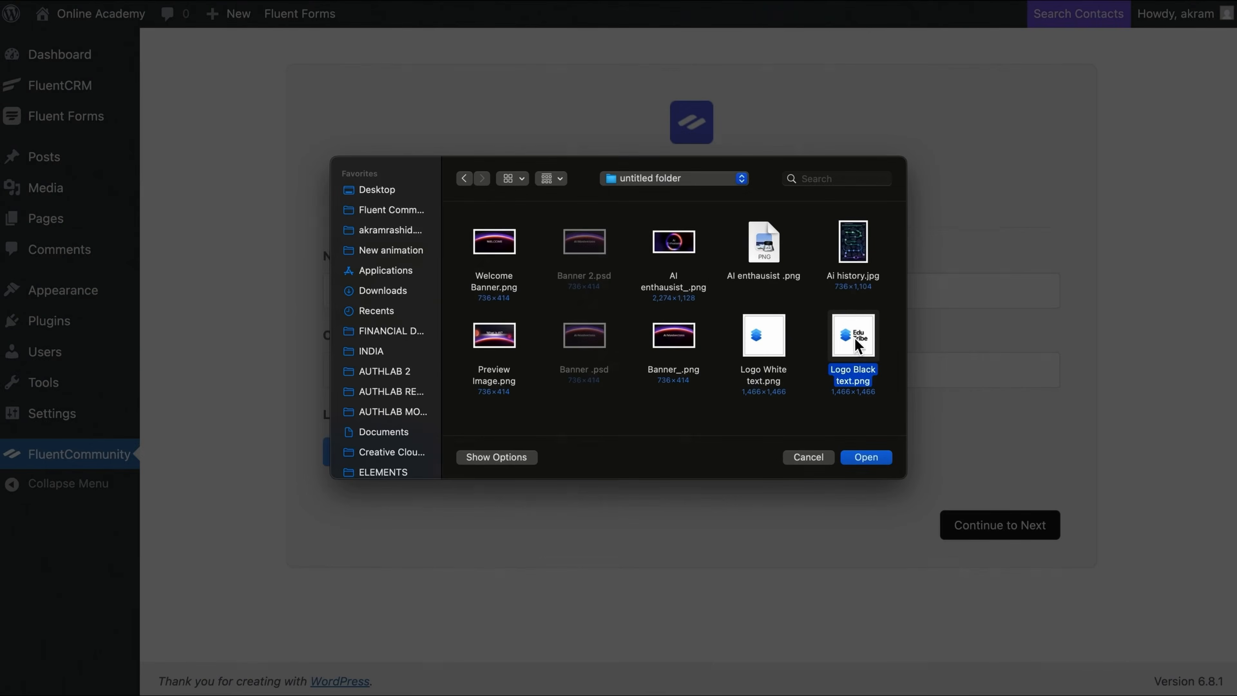
left_click(870, 461)
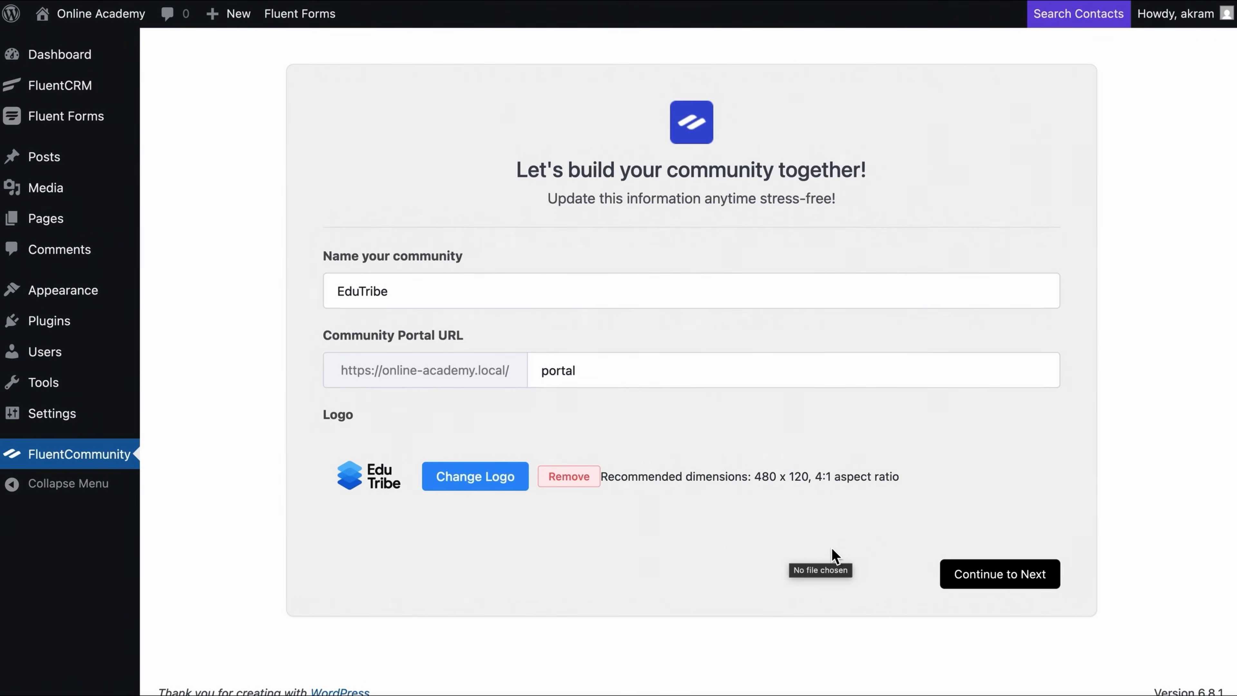
left_click(984, 587)
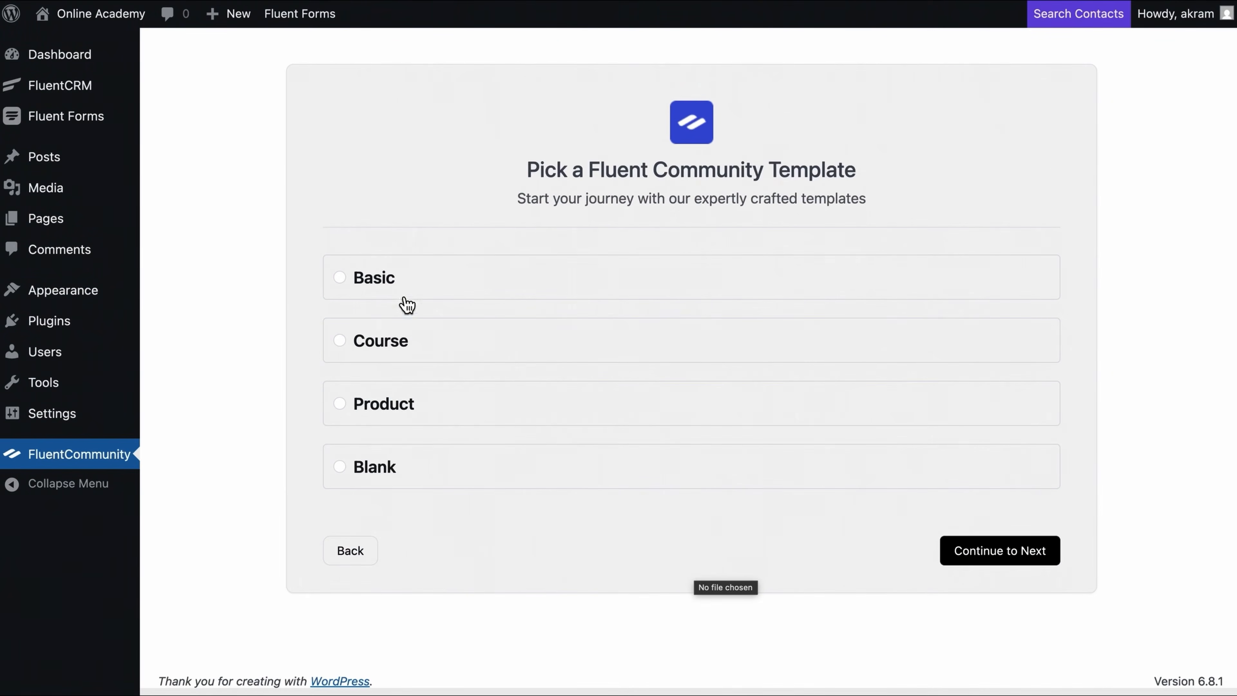
Step: Pick the Basic community template and move on to the access step
left_click(388, 284)
left_click(973, 552)
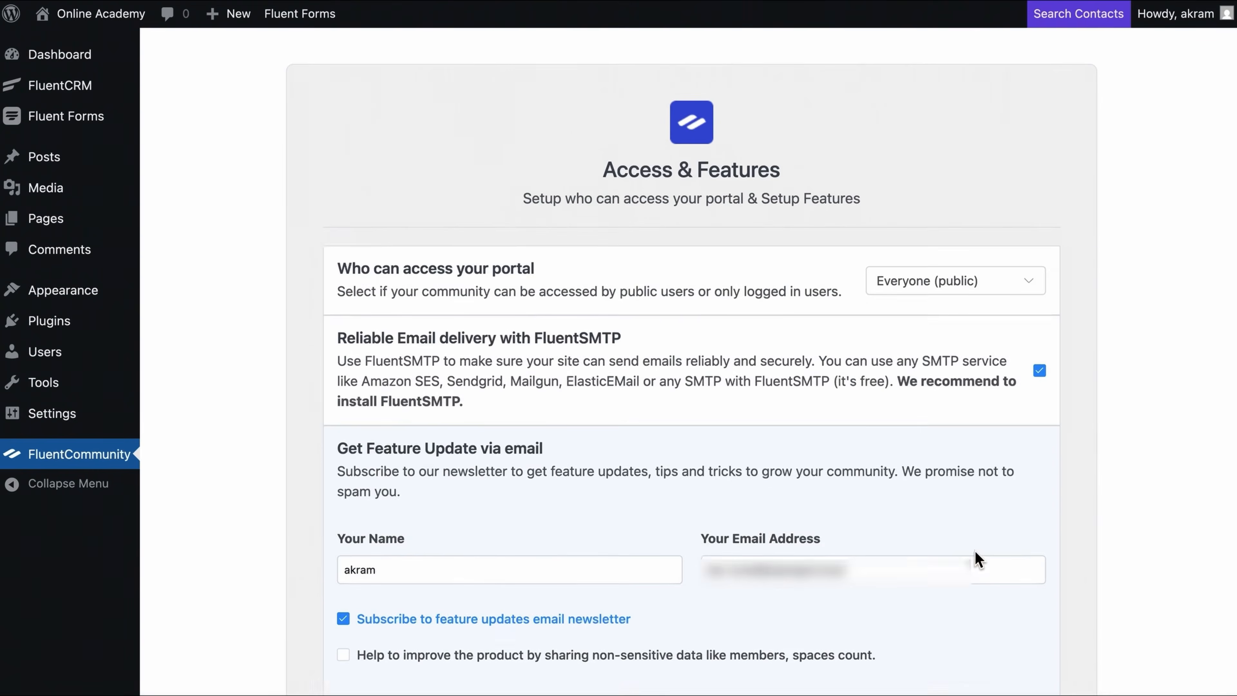
scroll(976, 559, "down", 2)
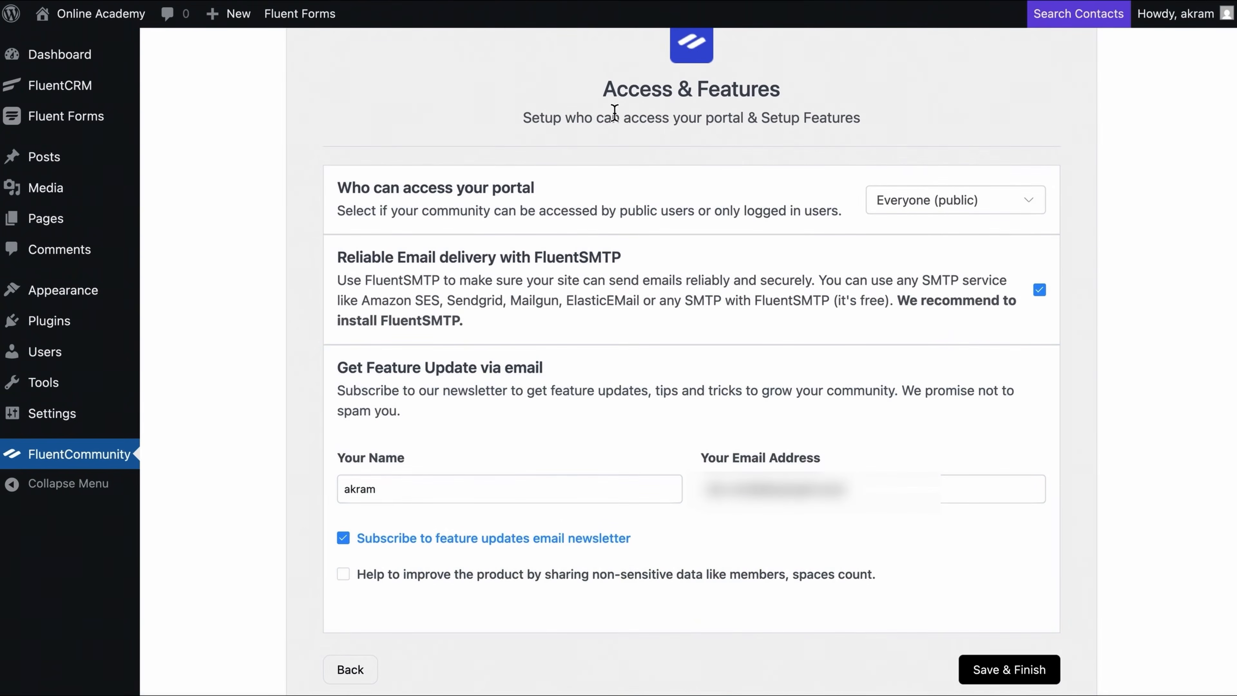
scroll(1067, 161, "up", 1)
Step: Keep portal access as Everyone (public) and save the setup to finish the wizard
left_click(1024, 234)
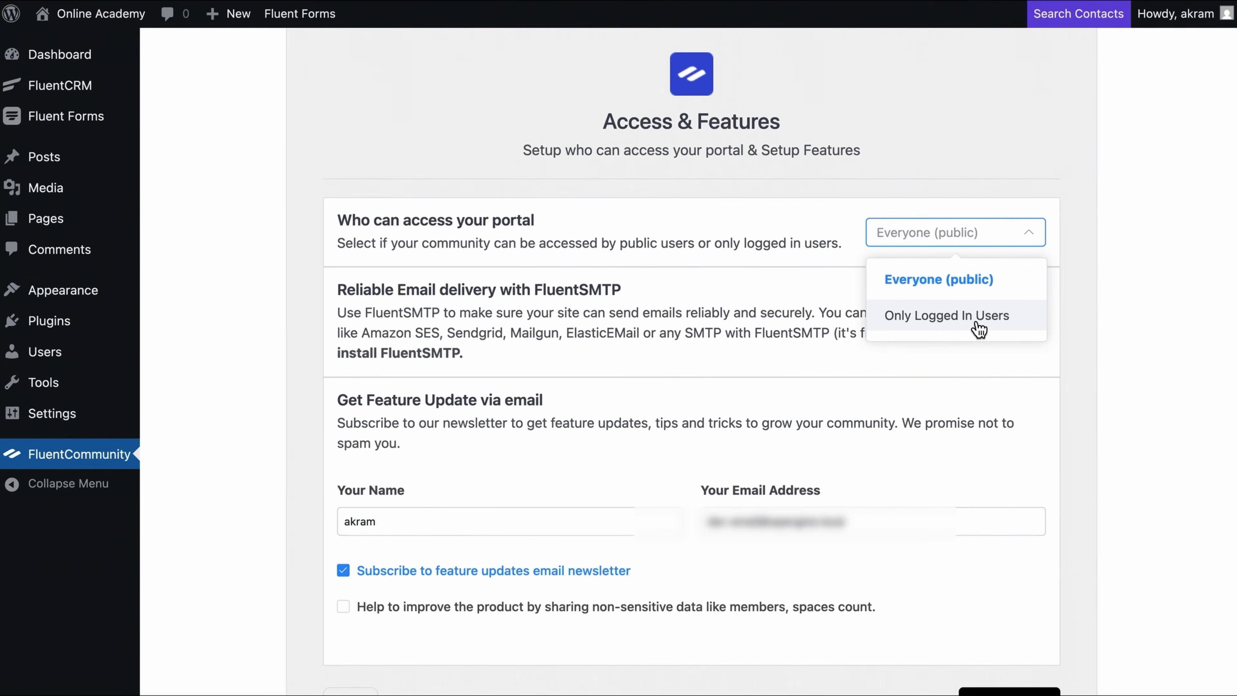
left_click(984, 292)
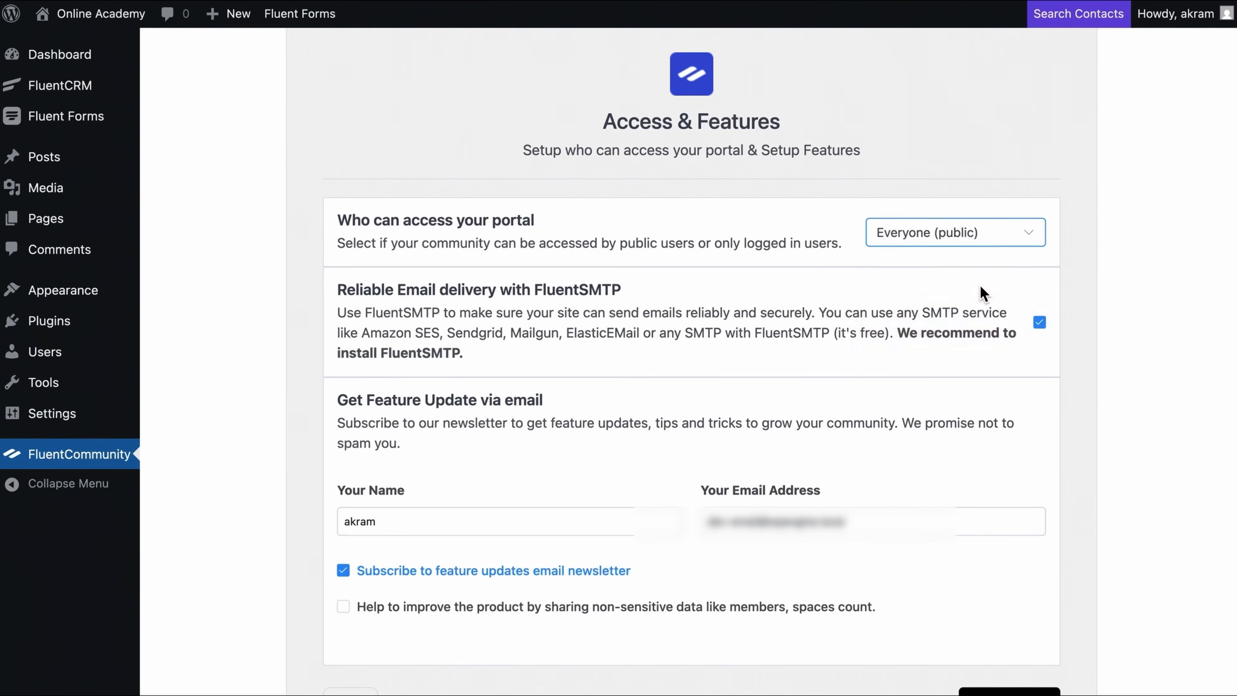
left_click(1095, 215)
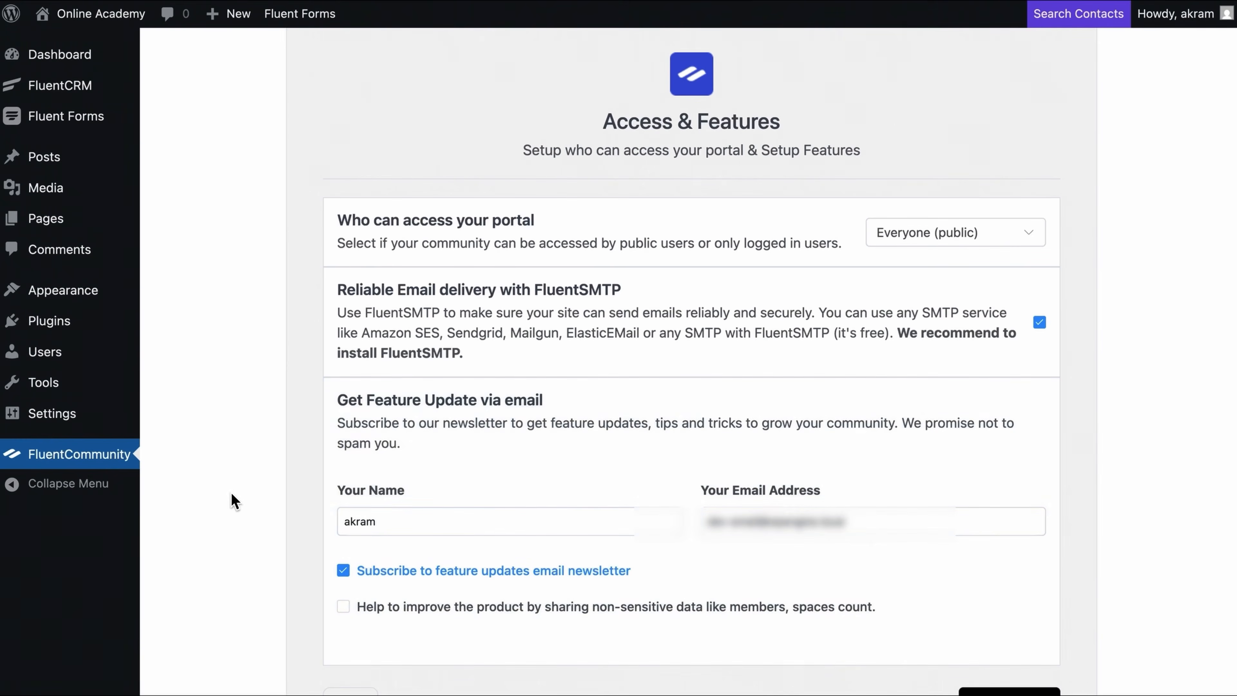
scroll(281, 504, "down", 2)
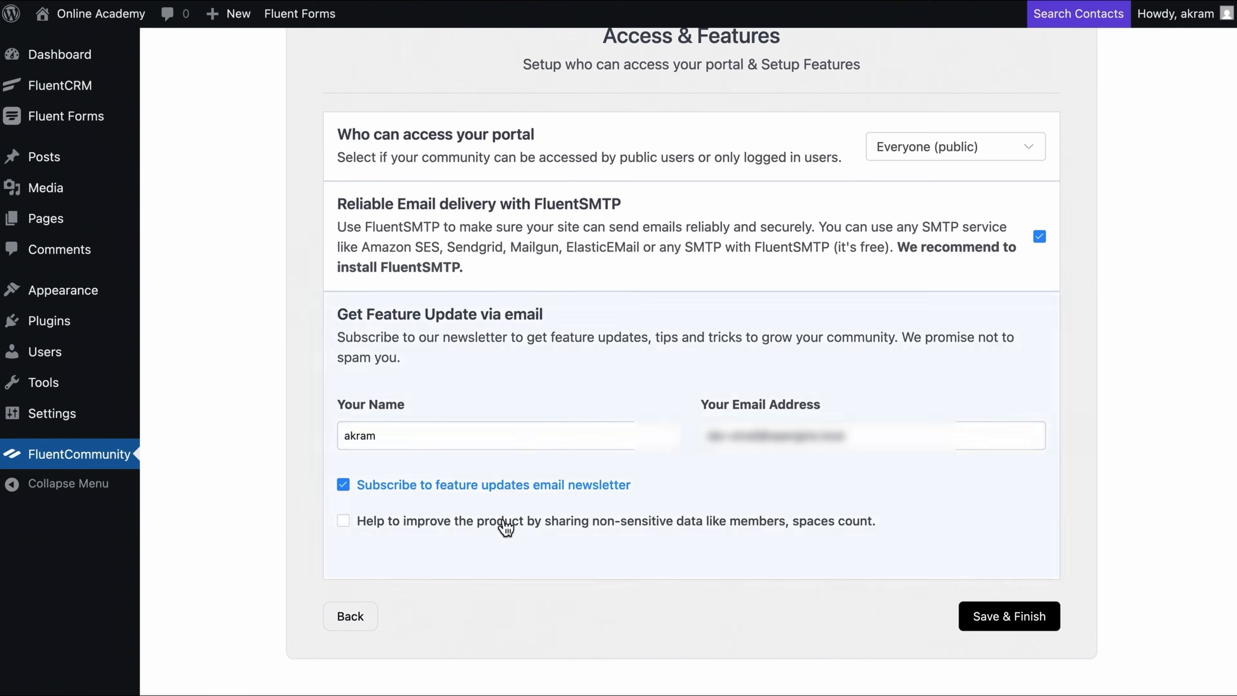
left_click(977, 624)
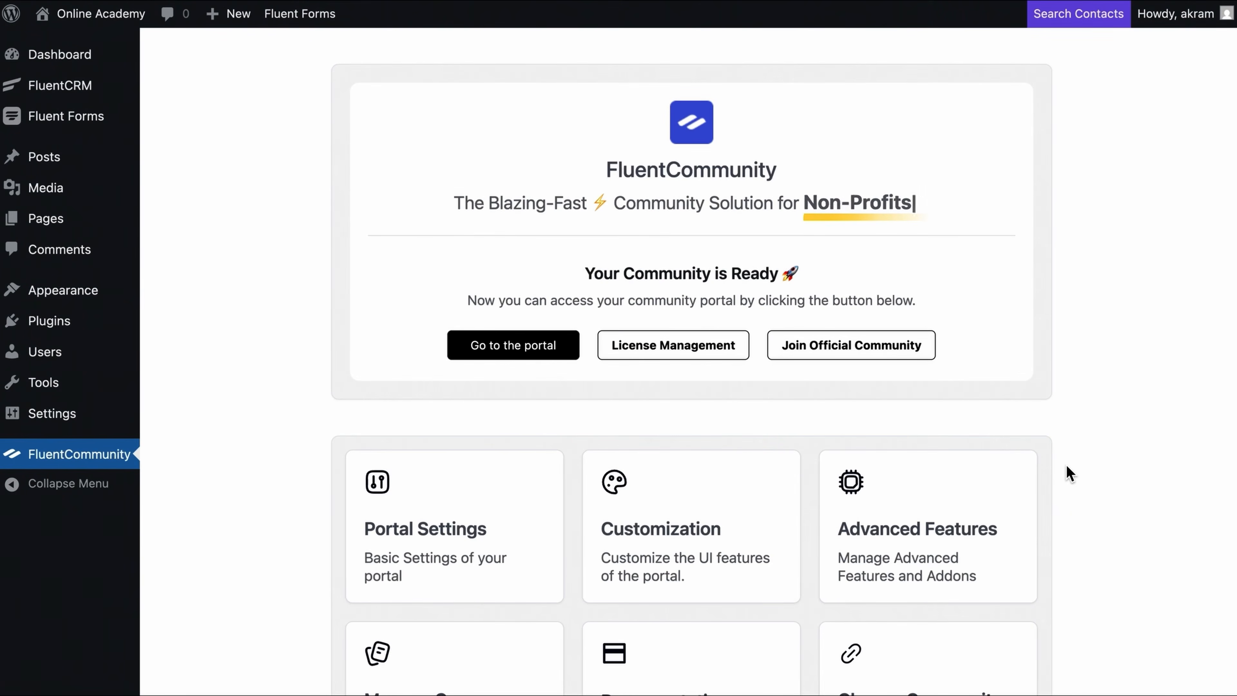
Step: Open the portal, visit Spaces, Courses, Members and Leaderboard, then return to Feed
scroll(1067, 465, "down", 5)
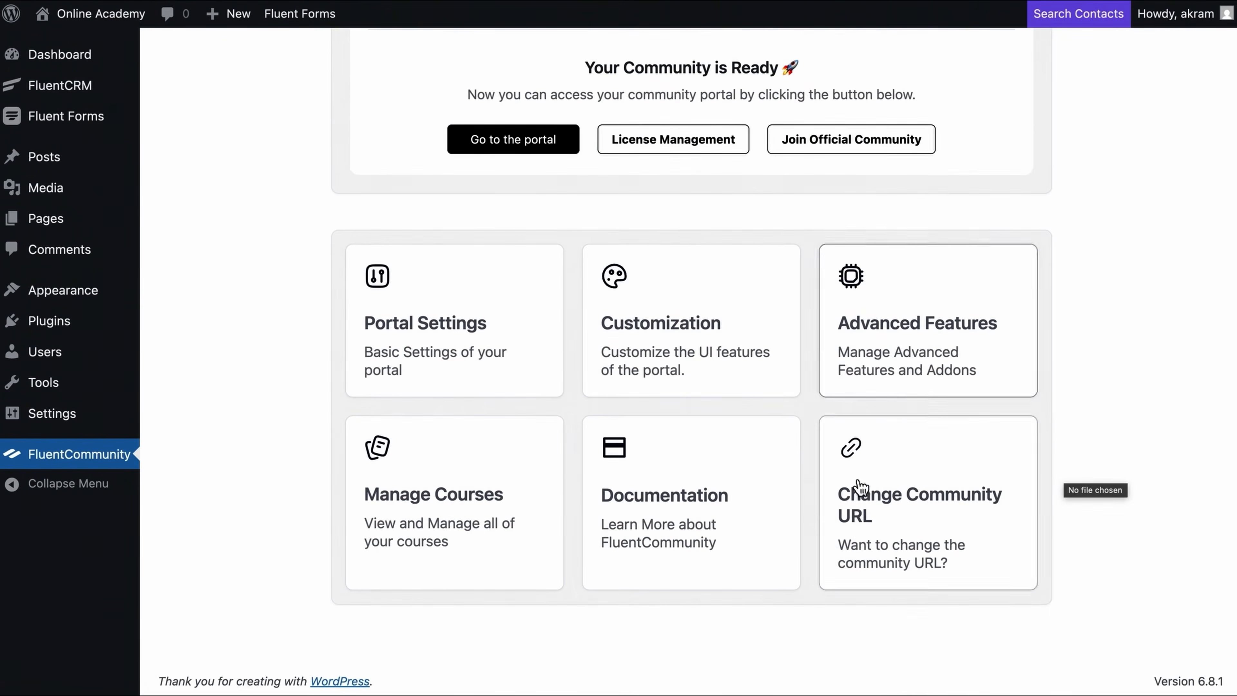
scroll(853, 399, "up", 5)
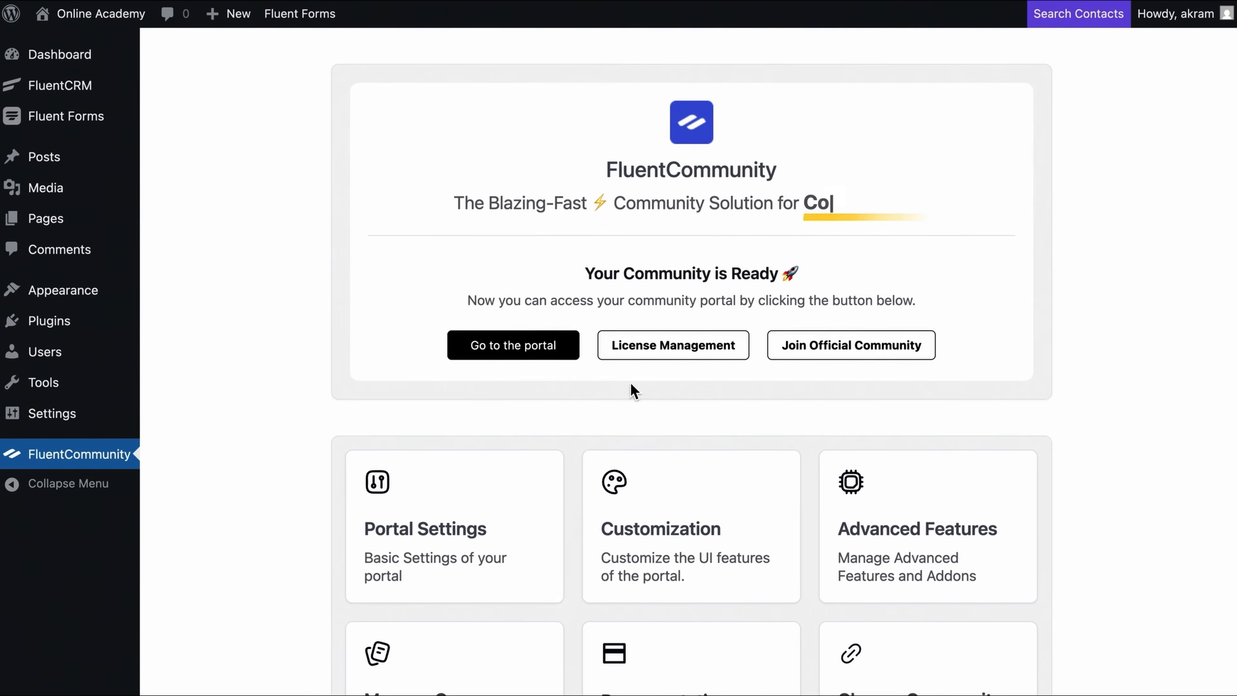
left_click(556, 347)
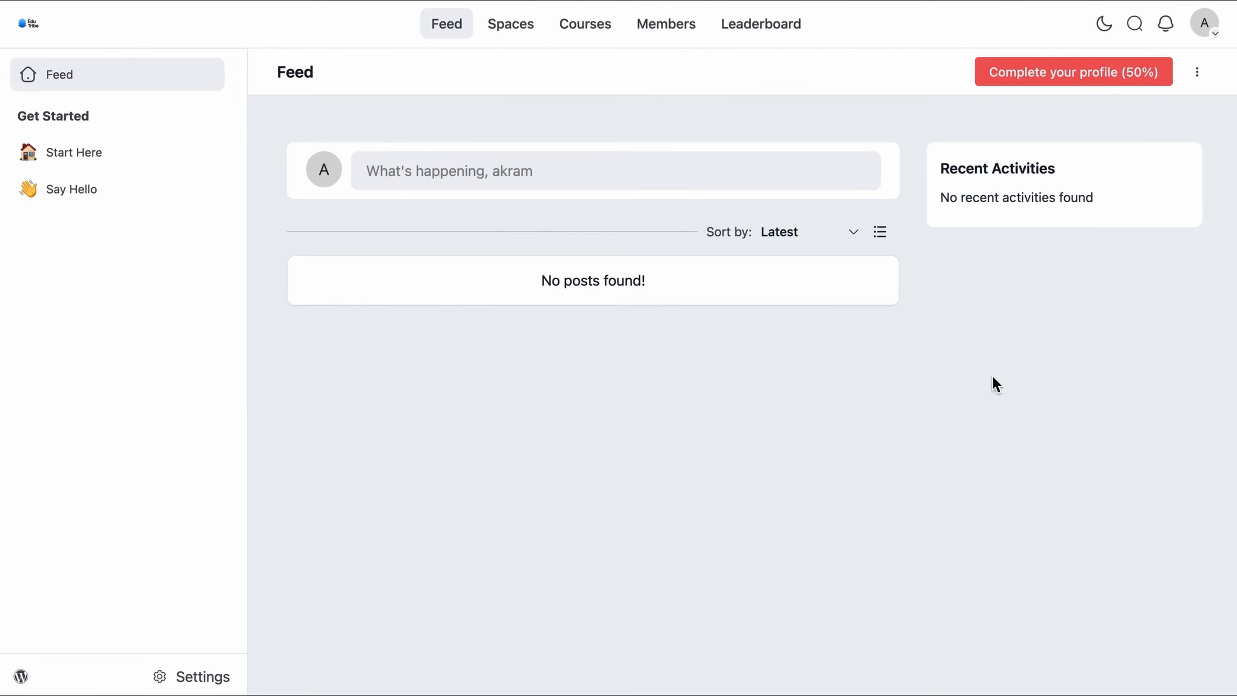
left_click(524, 32)
left_click(595, 36)
left_click(665, 35)
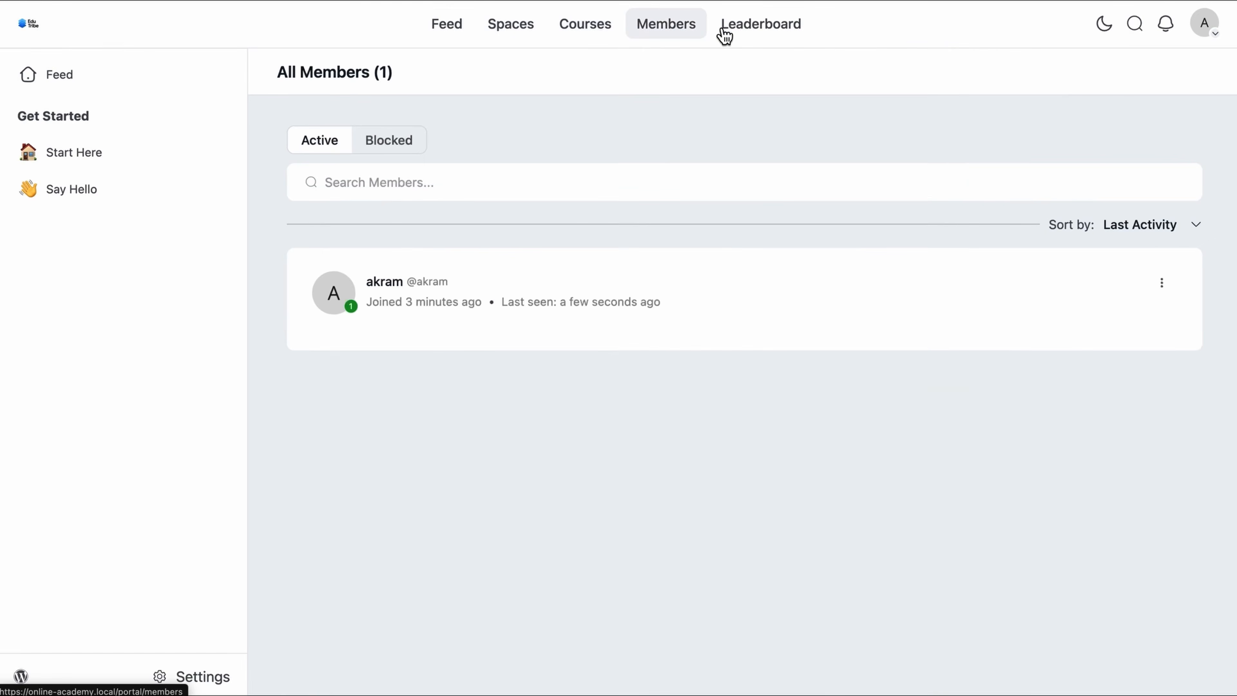
left_click(753, 37)
left_click(456, 29)
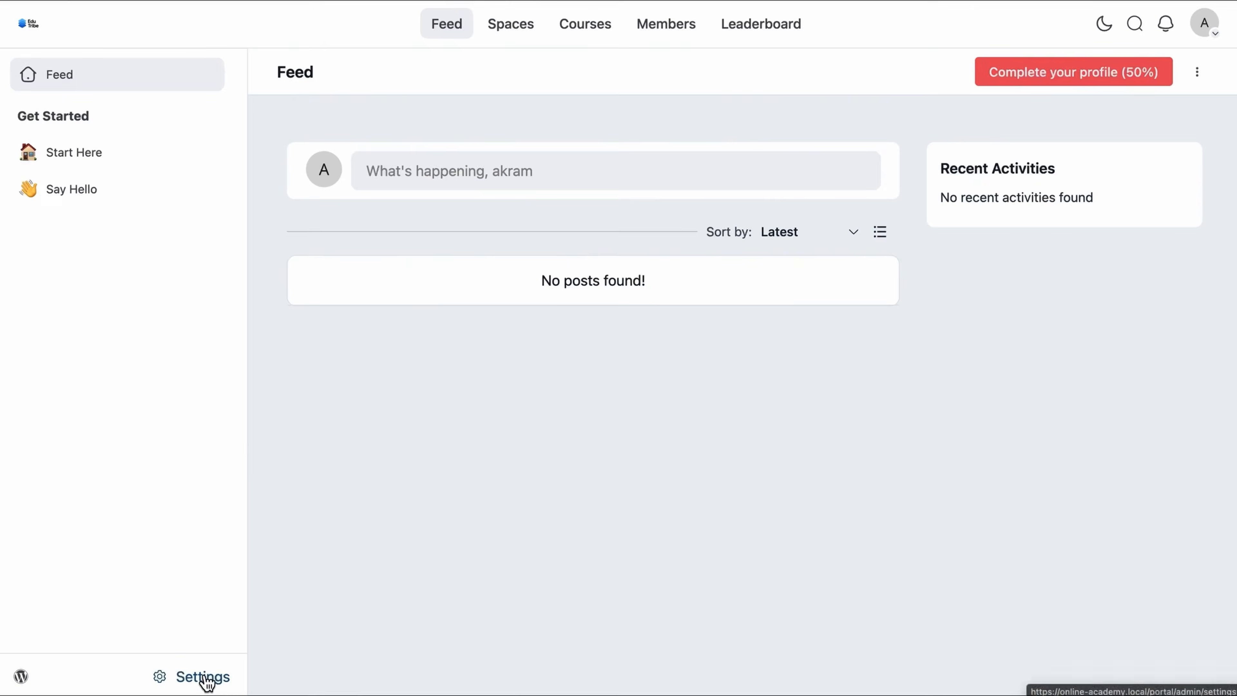
Step: Review the portal's General Settings, then go to the Space Groups page
left_click(203, 677)
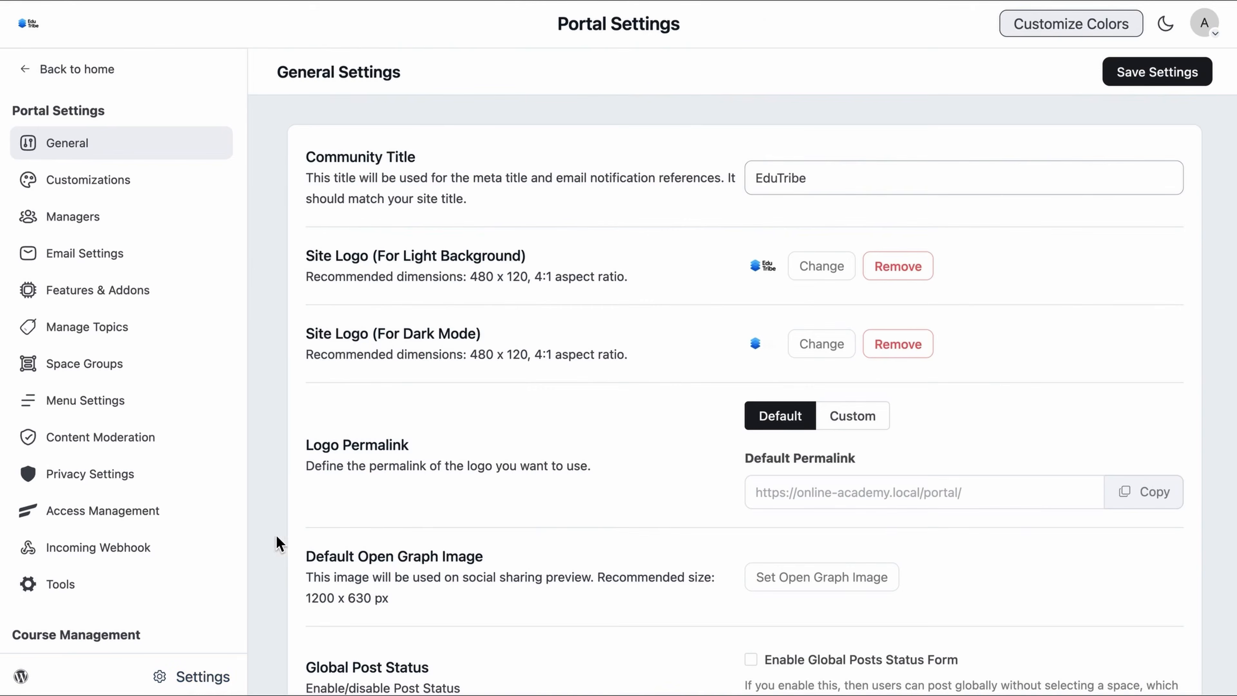
scroll(290, 512, "down", 10)
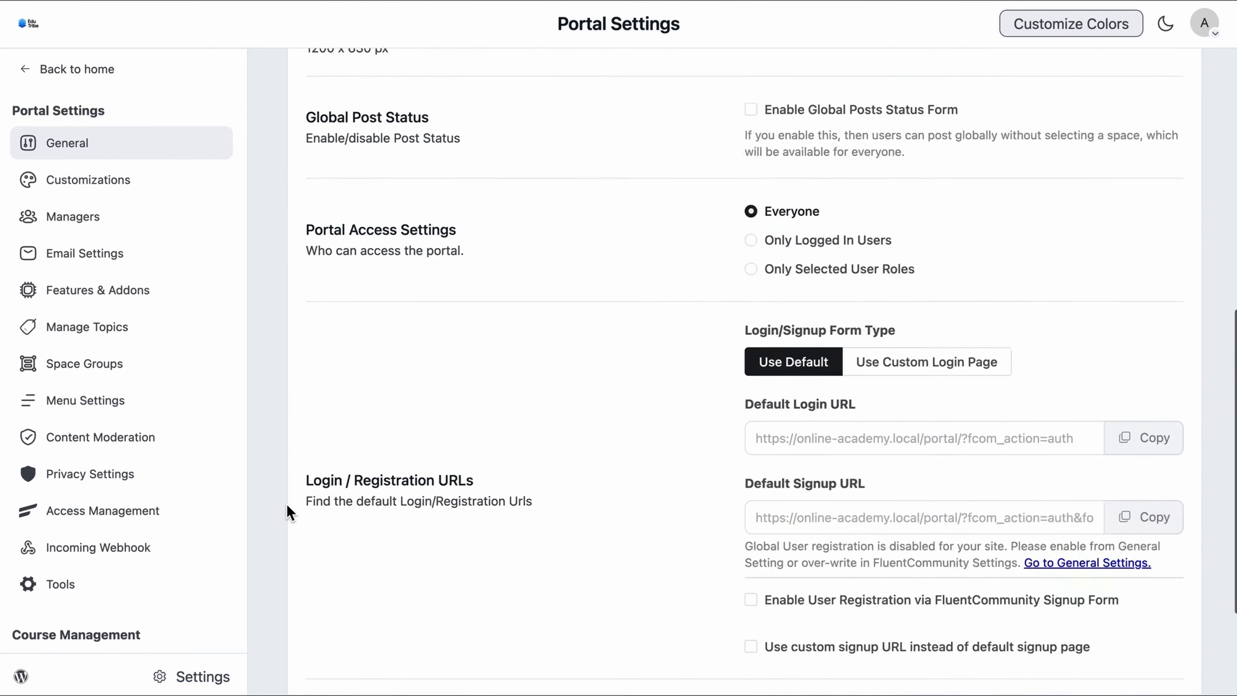
scroll(290, 512, "up", 10)
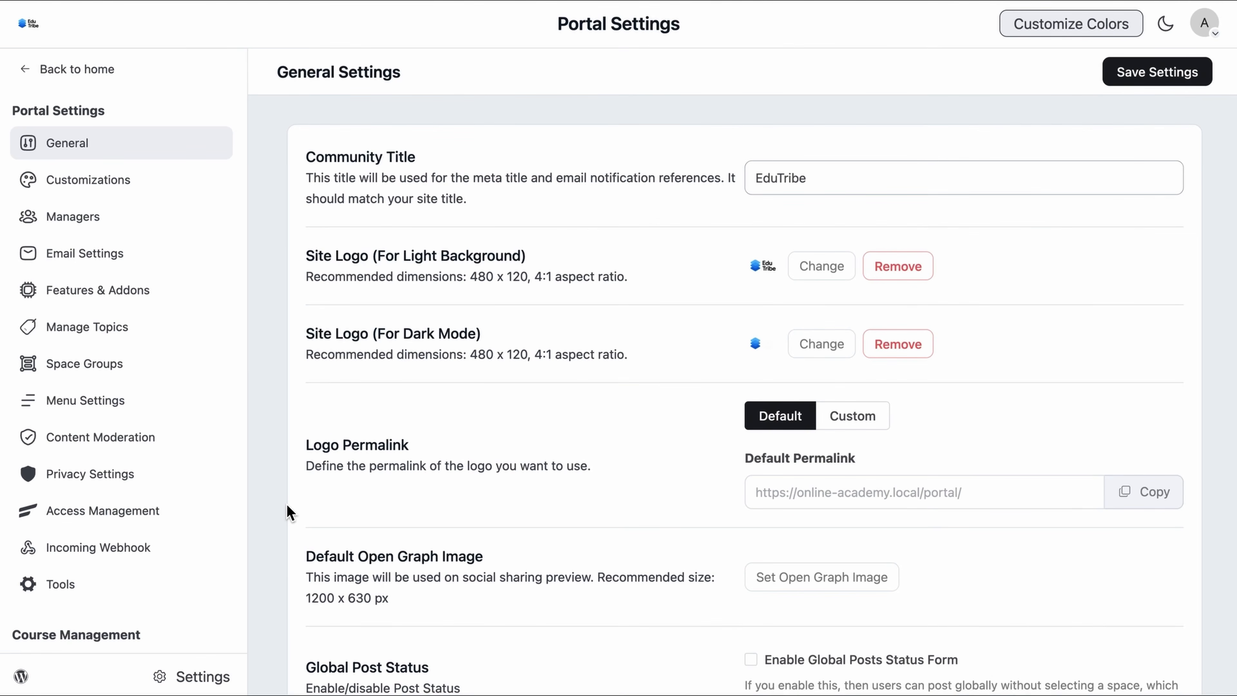
left_click(120, 380)
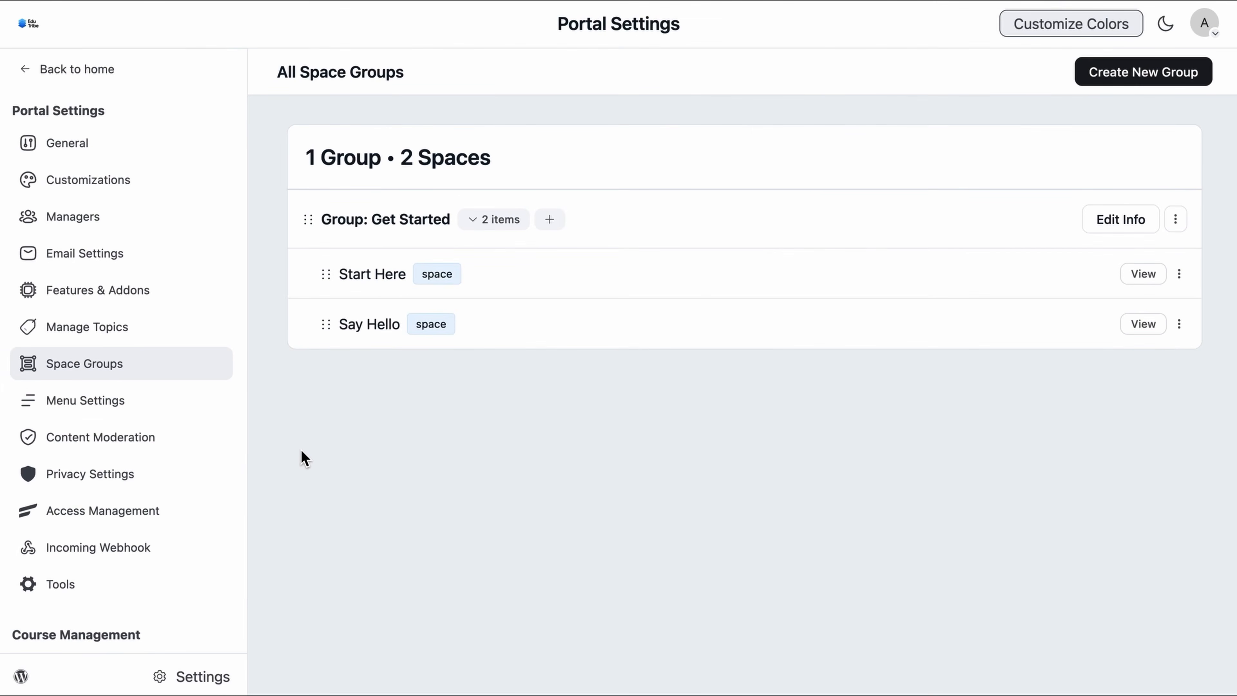
left_click_drag(329, 326, 328, 363)
Step: Create the space group 'AI & Digital Thinkers' with slug Ai-thinkers and a pasted description
left_click(1159, 82)
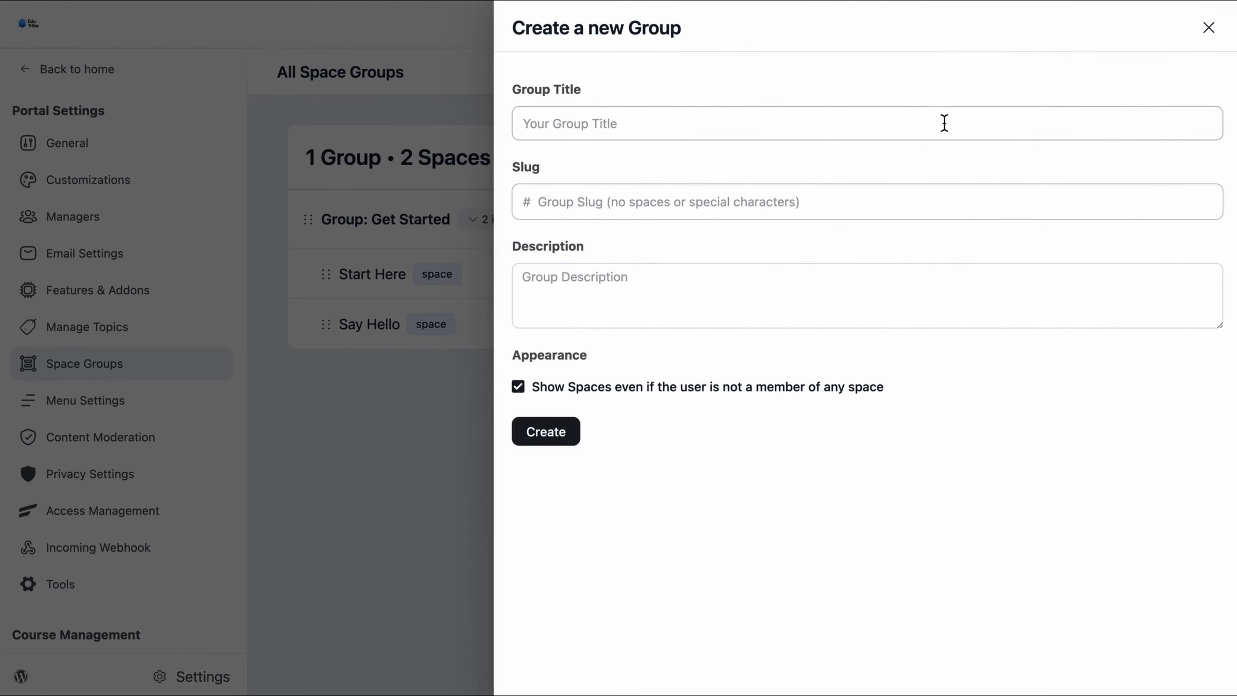
left_click(913, 123)
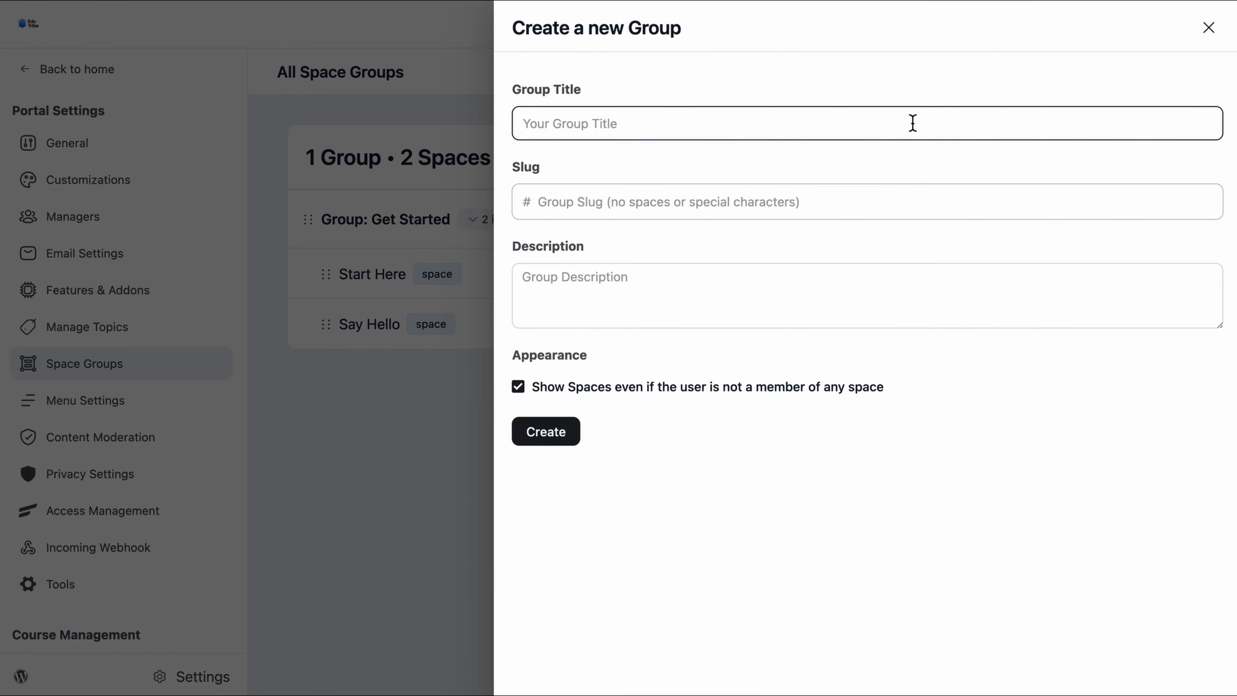
type("AI & Digital Thinkers")
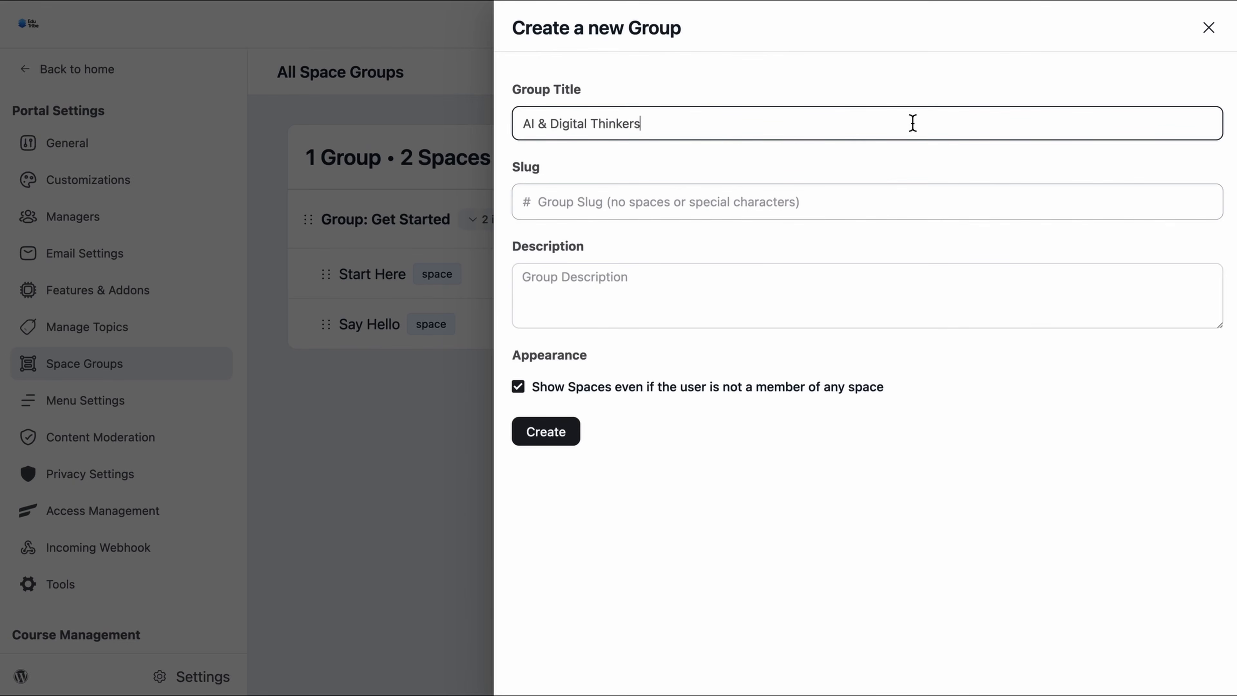
left_click(853, 217)
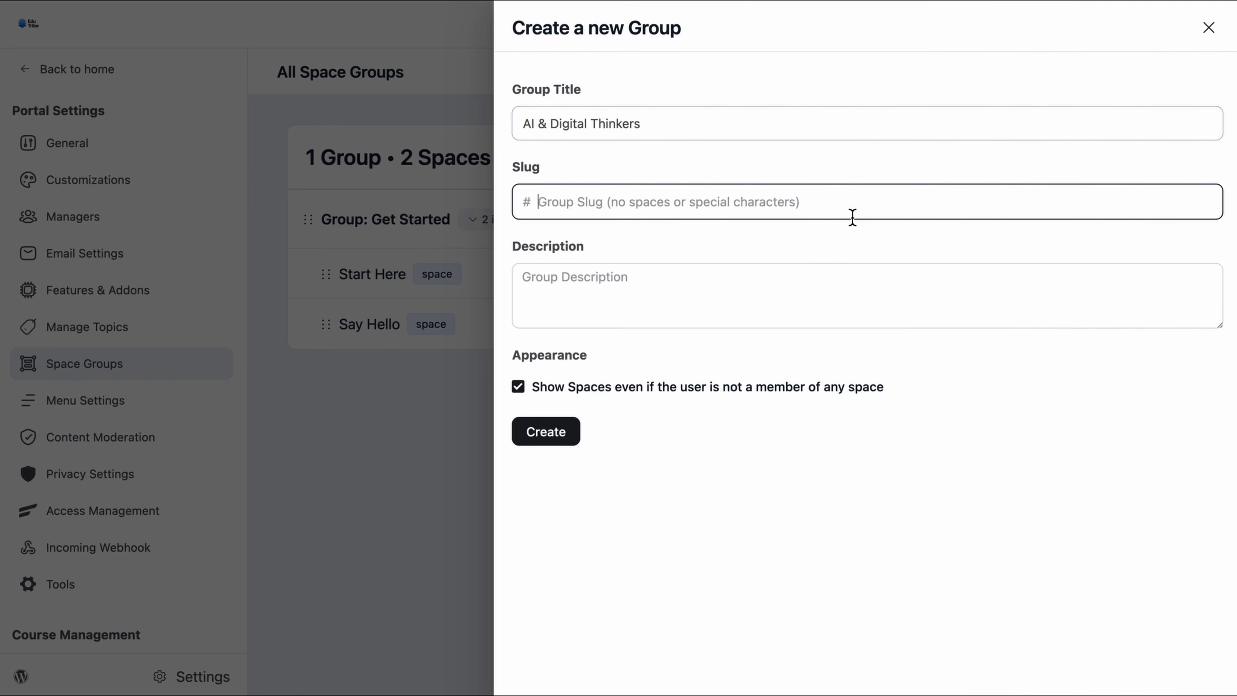
type("Ai-thinkers")
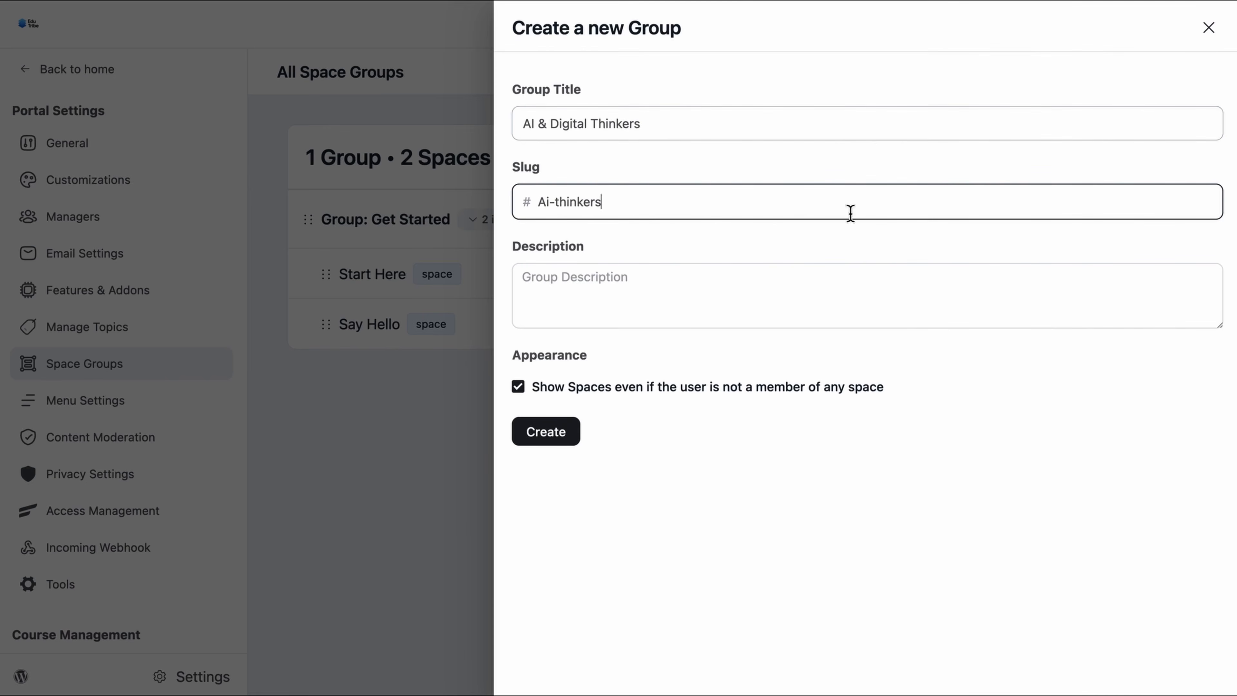
left_click(807, 282)
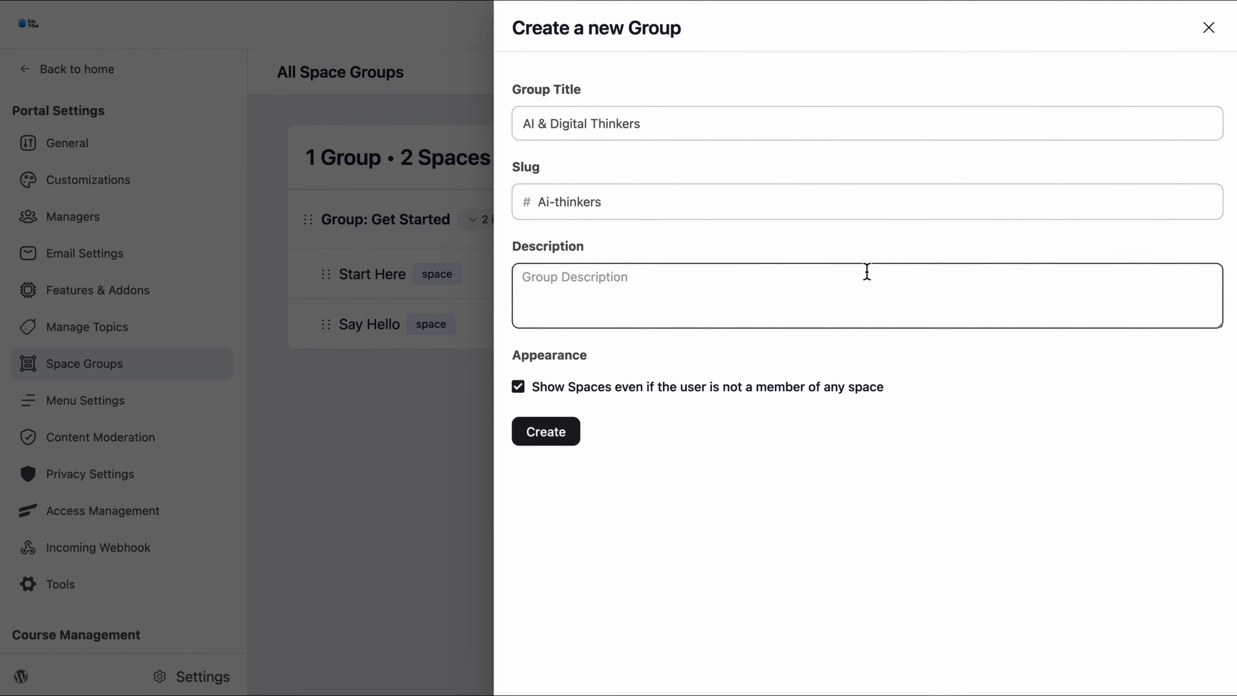
type("Exploring the future of AI, tech, and digital innovation — where curious minds meet to share, learn, and shape what's next.")
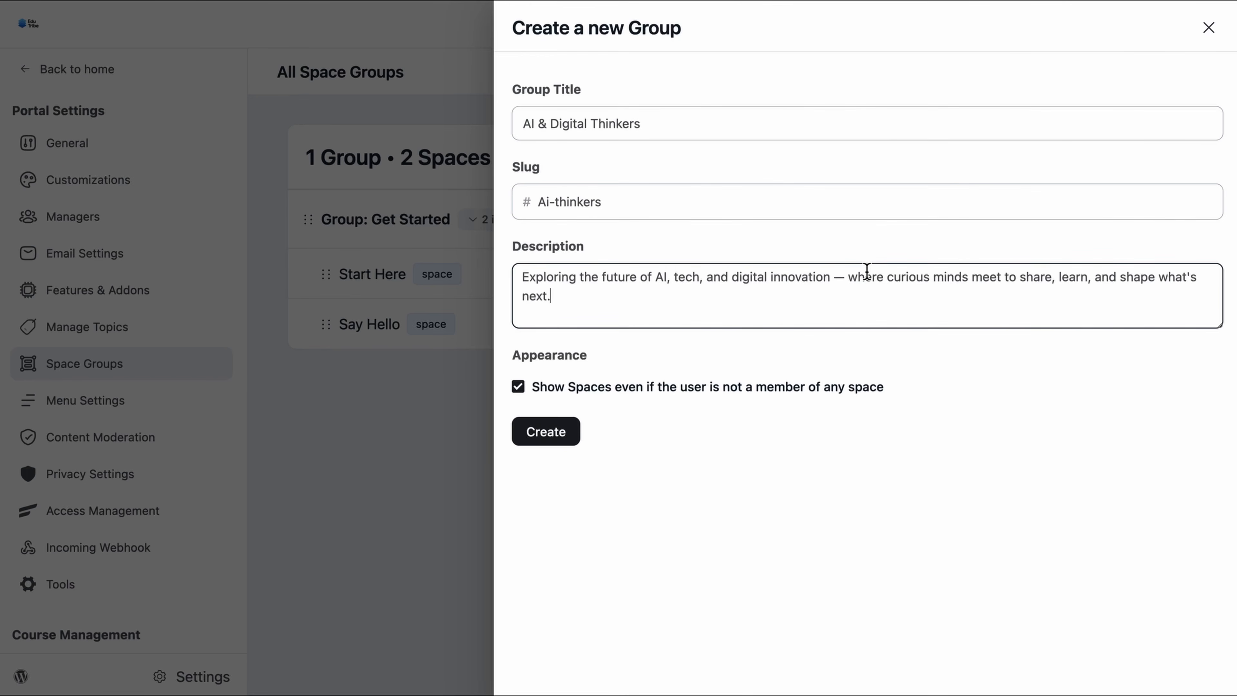
left_click(563, 438)
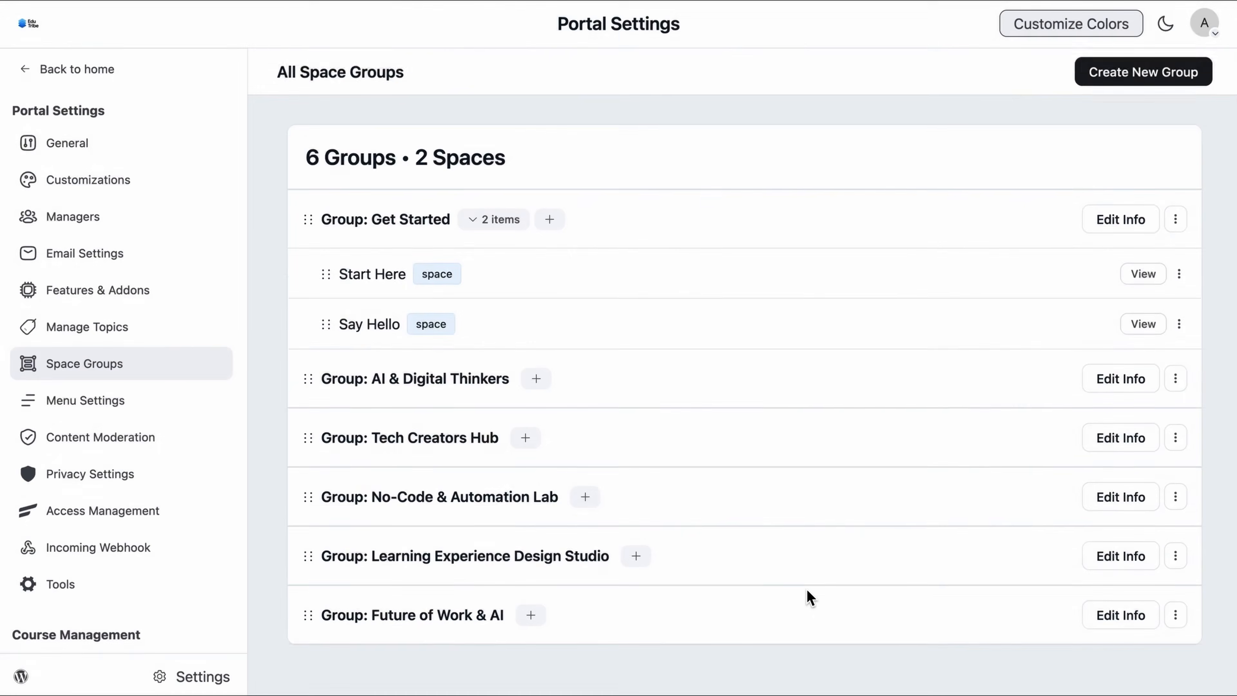
Step: Open Features & Addons in Portal Settings and scroll through the module list
scroll(810, 597, "down", 1)
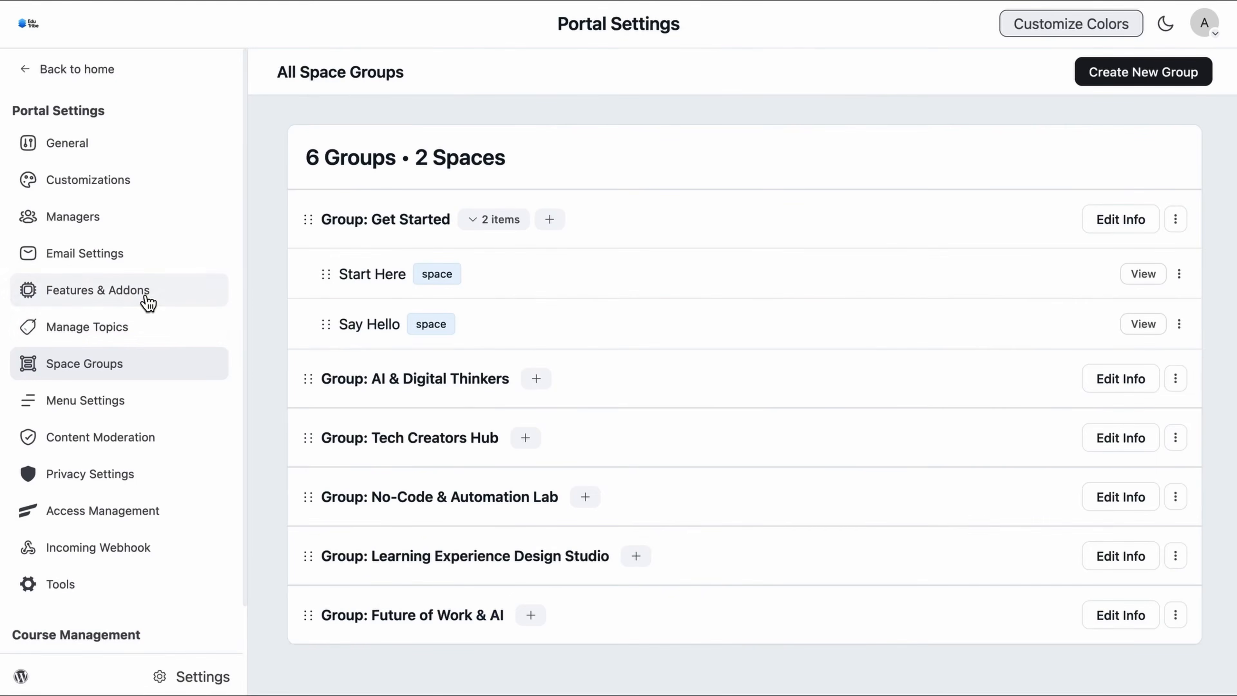
left_click(146, 301)
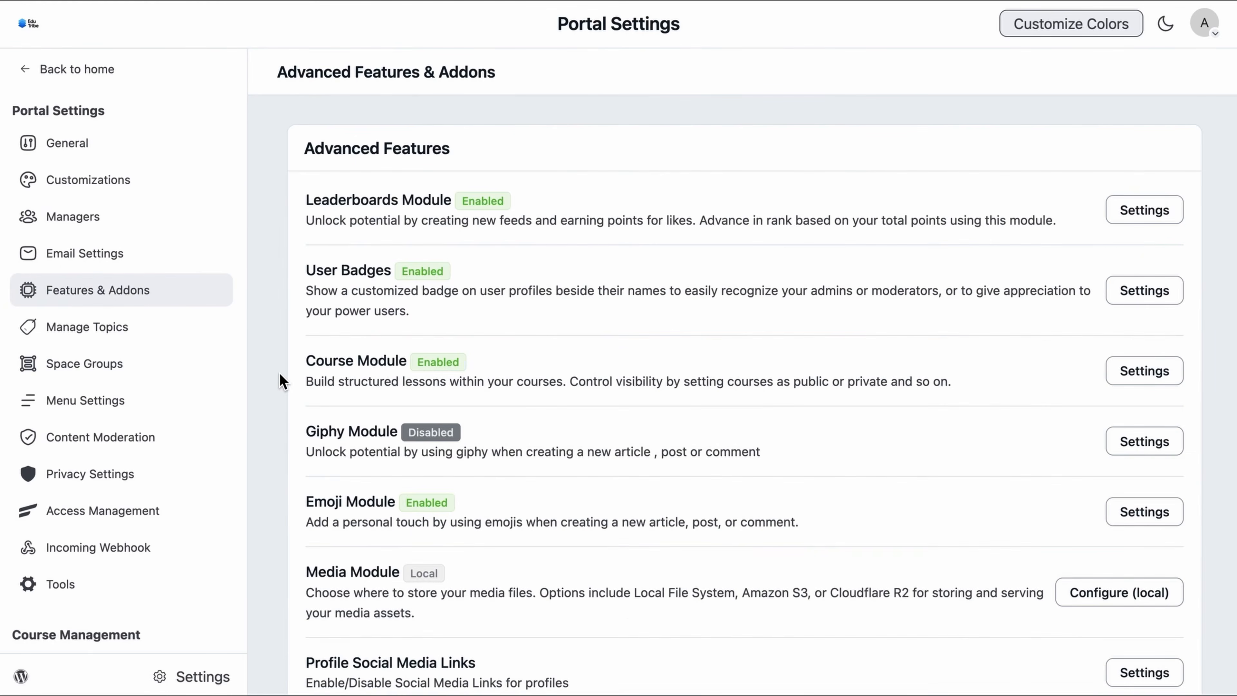
scroll(939, 331, "down", 15)
scroll(939, 328, "up", 15)
Step: Save the Course Module settings with Enable Course Module left checked
left_click(1179, 383)
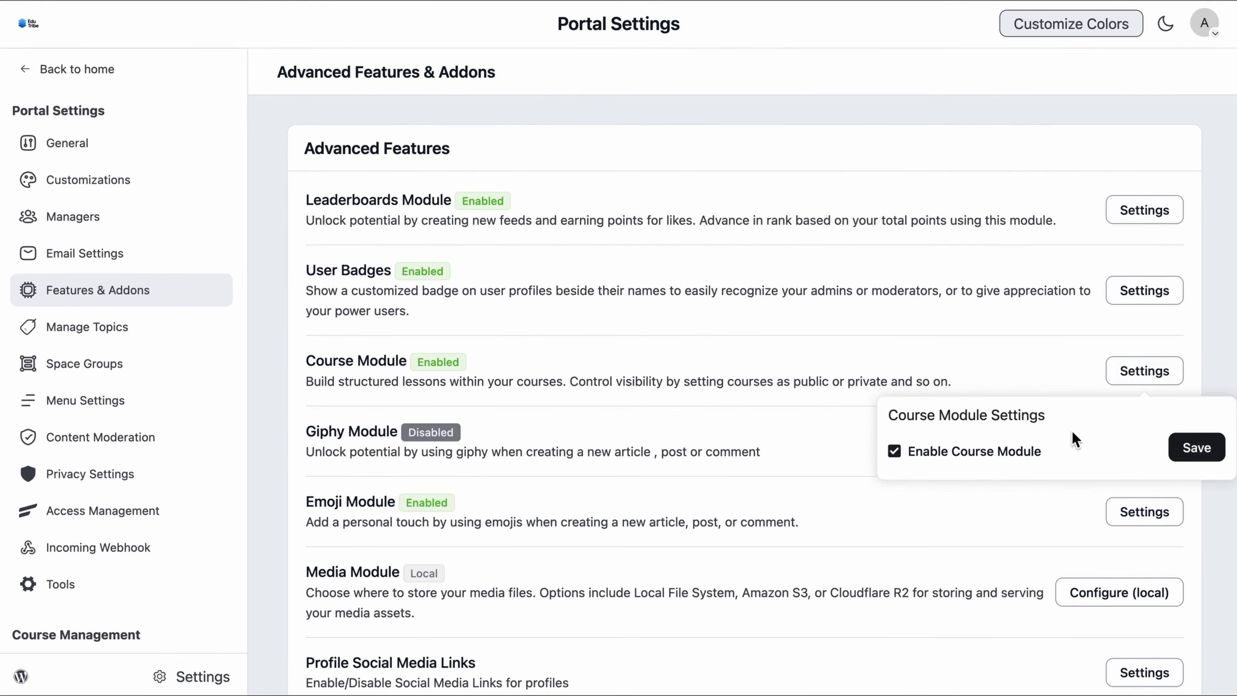
left_click(1218, 453)
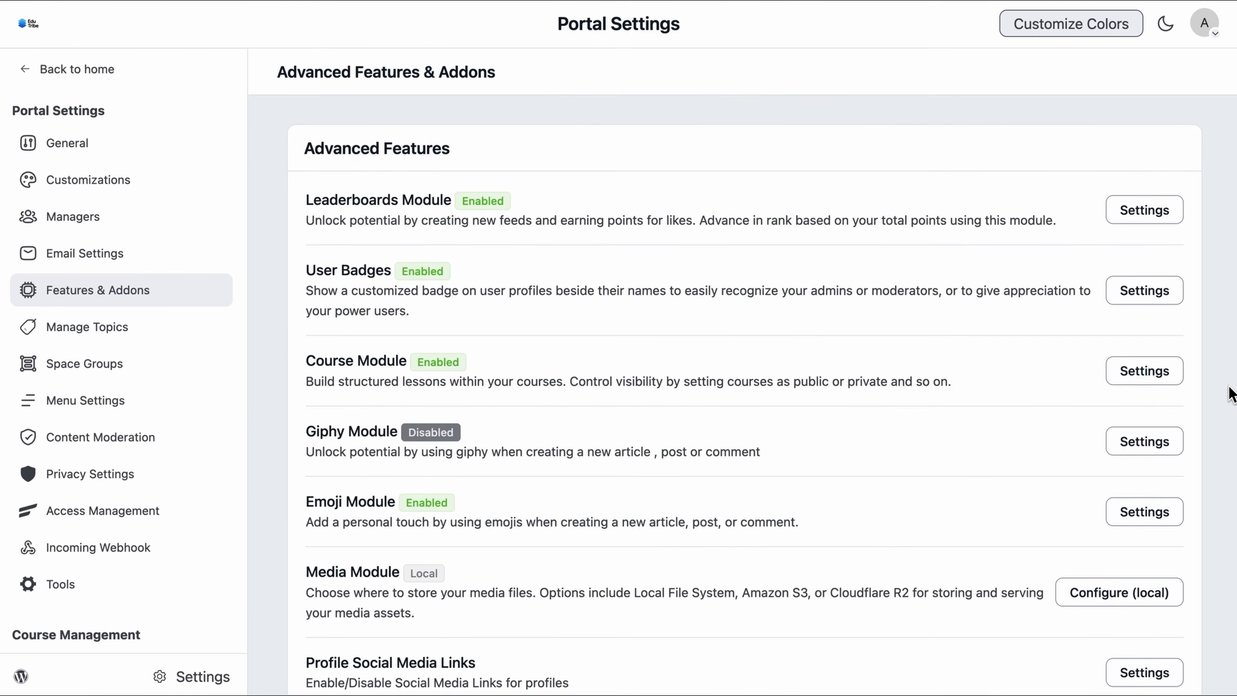
scroll(198, 528, "down", 3)
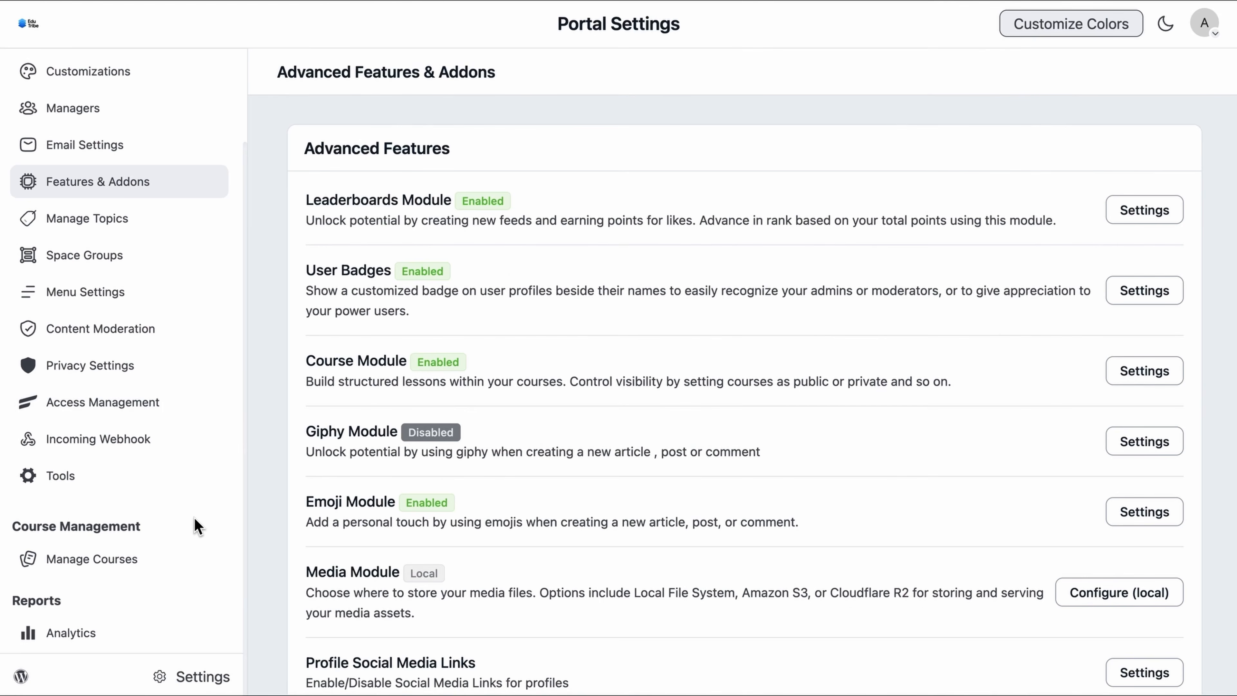
Step: Go from Manage Courses back to the Feed, then to the empty Courses page
left_click(149, 566)
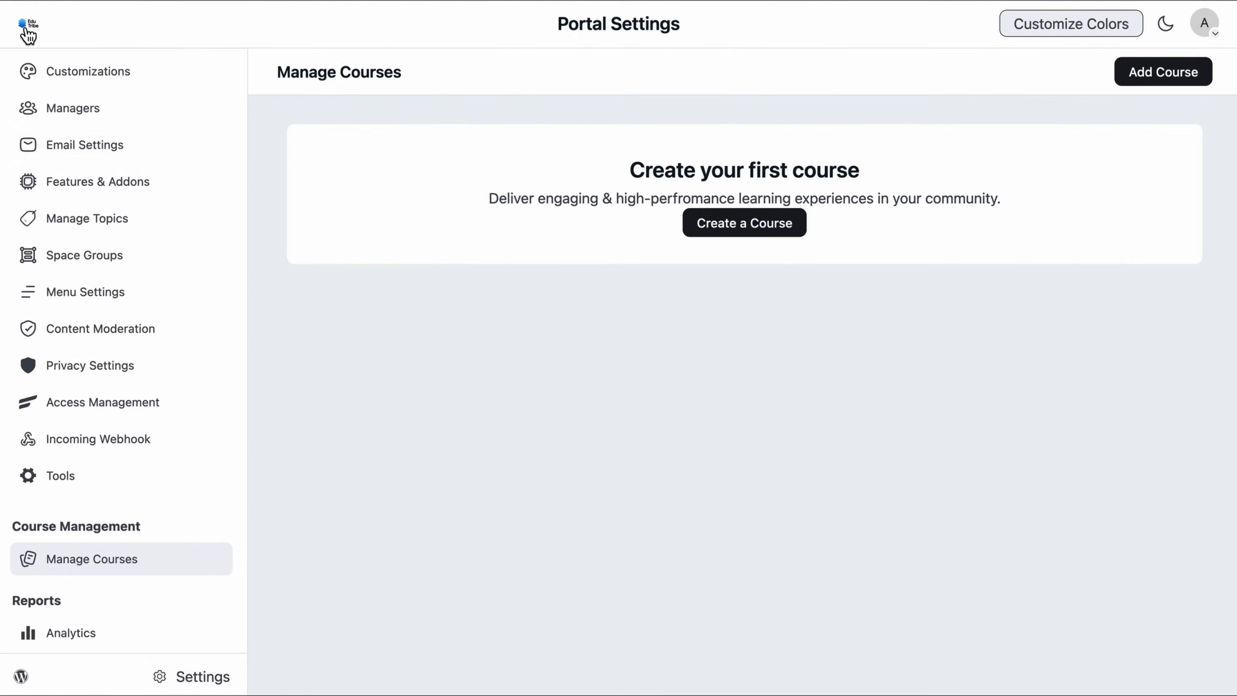
left_click(26, 28)
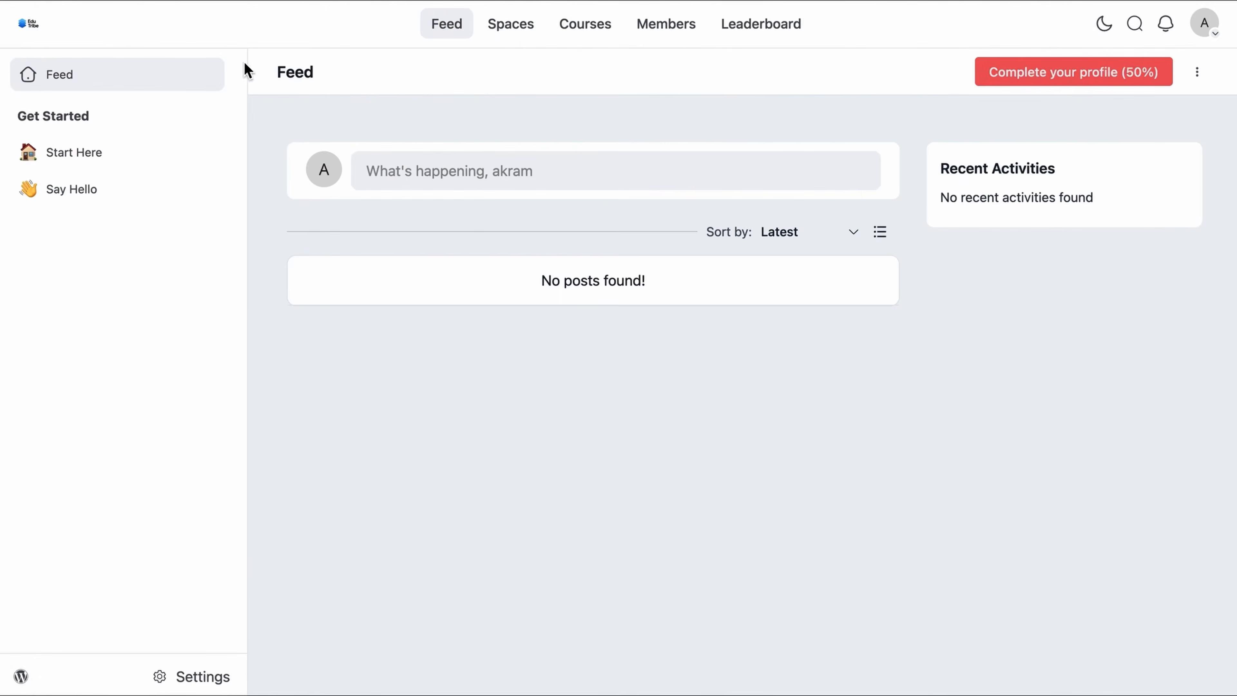
left_click(587, 37)
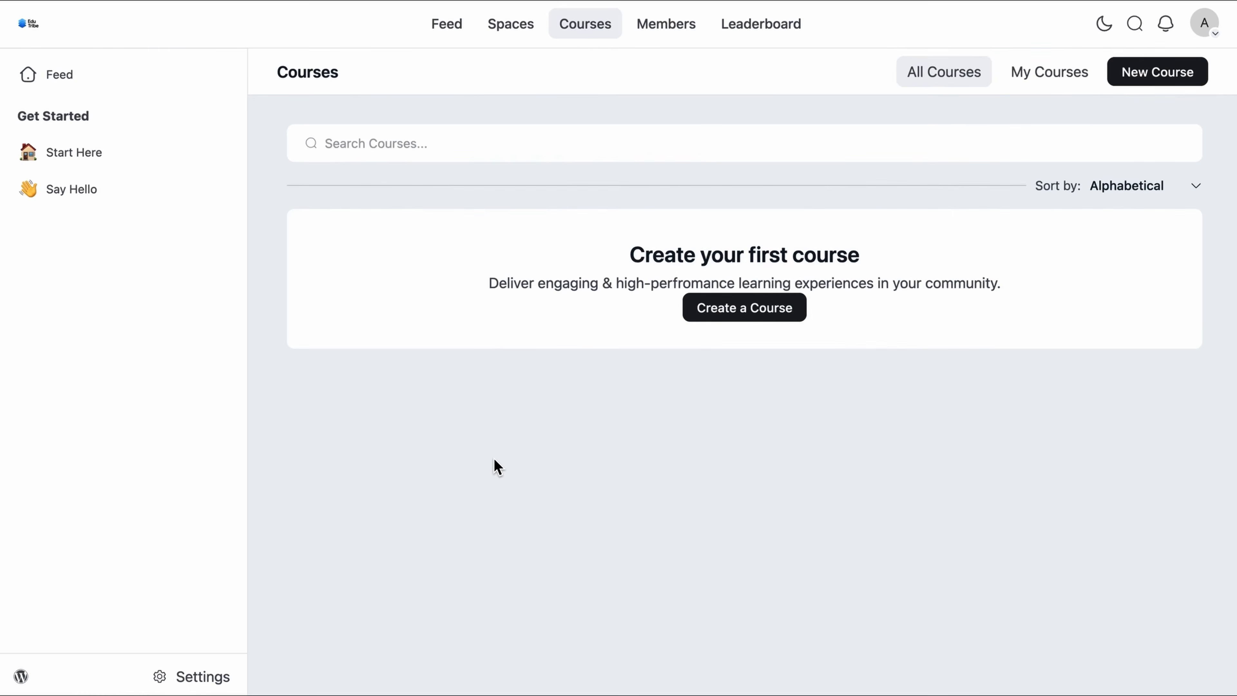
Step: Start a new course titled AI Masterclass with slug ai_masterclass
left_click(712, 313)
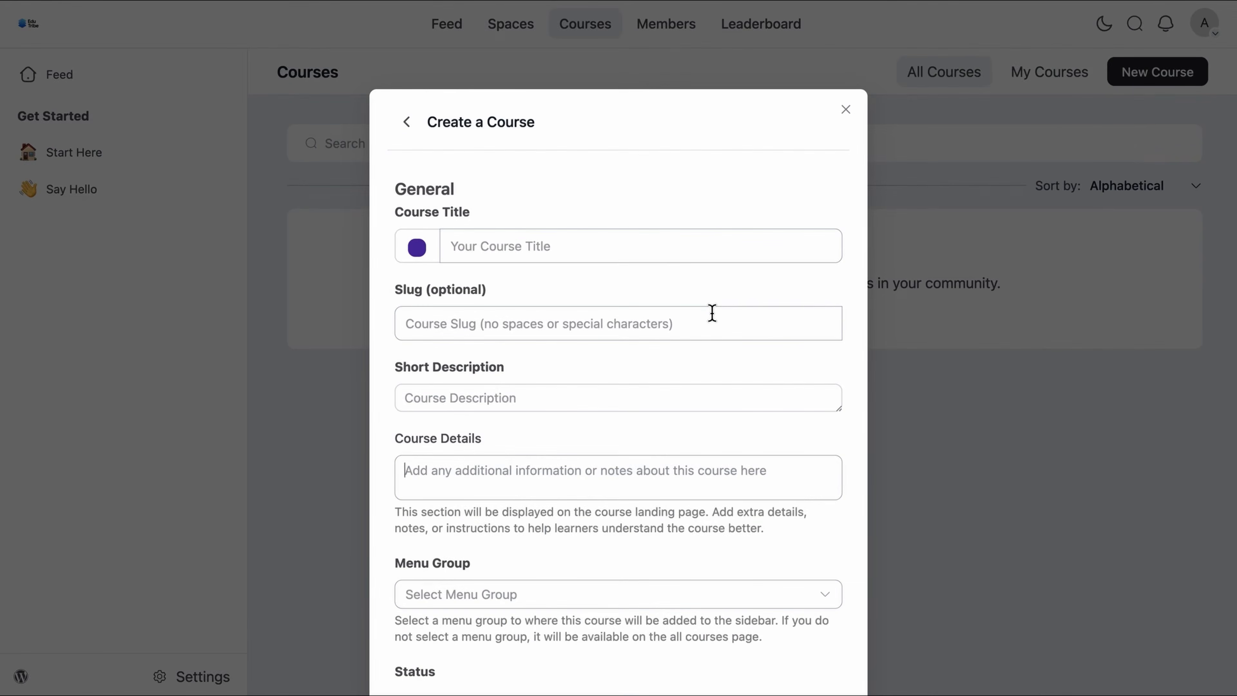
left_click(560, 255)
left_click(560, 256)
type("AI Masterclass")
left_click(535, 322)
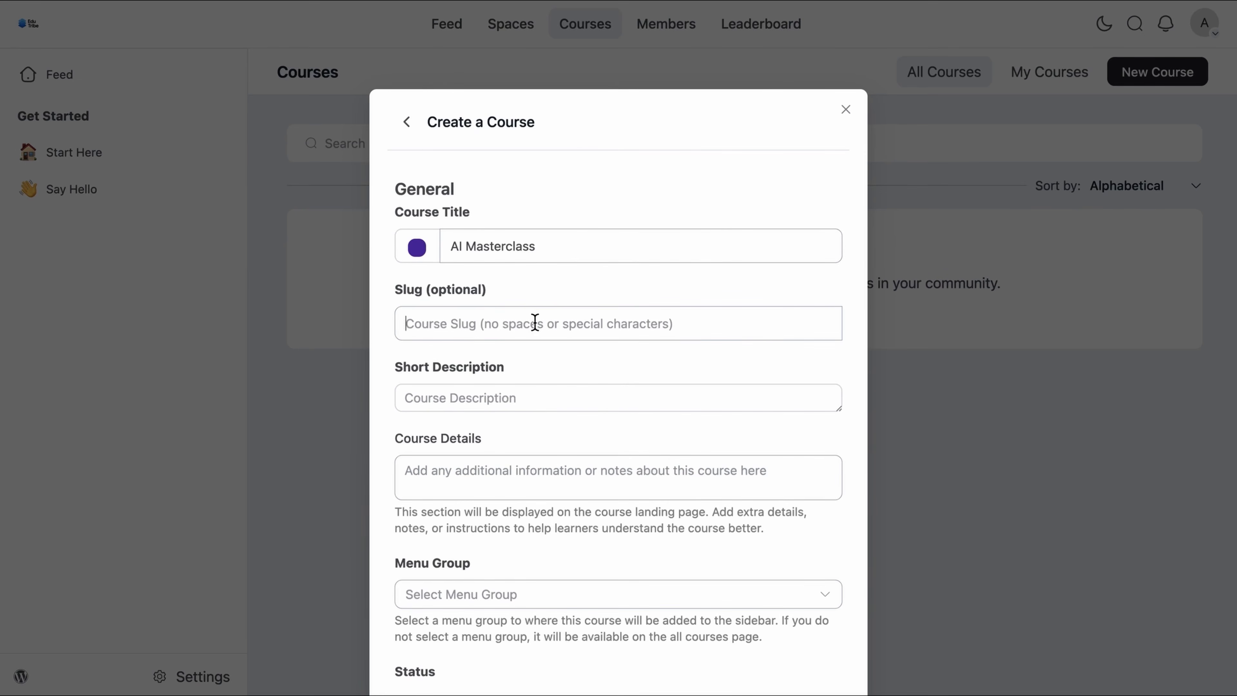
type("ai_mast")
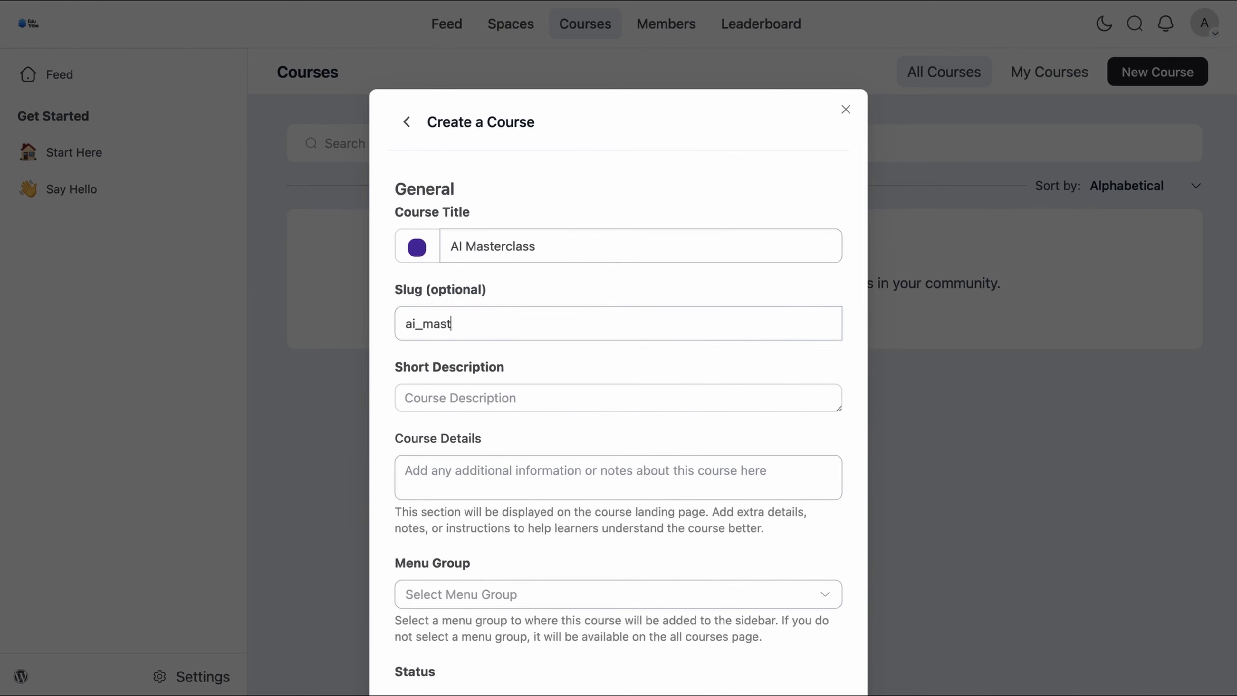
type("erclass")
Step: Paste the short description and course details paragraph, removing the trailing blank line
left_click(588, 371)
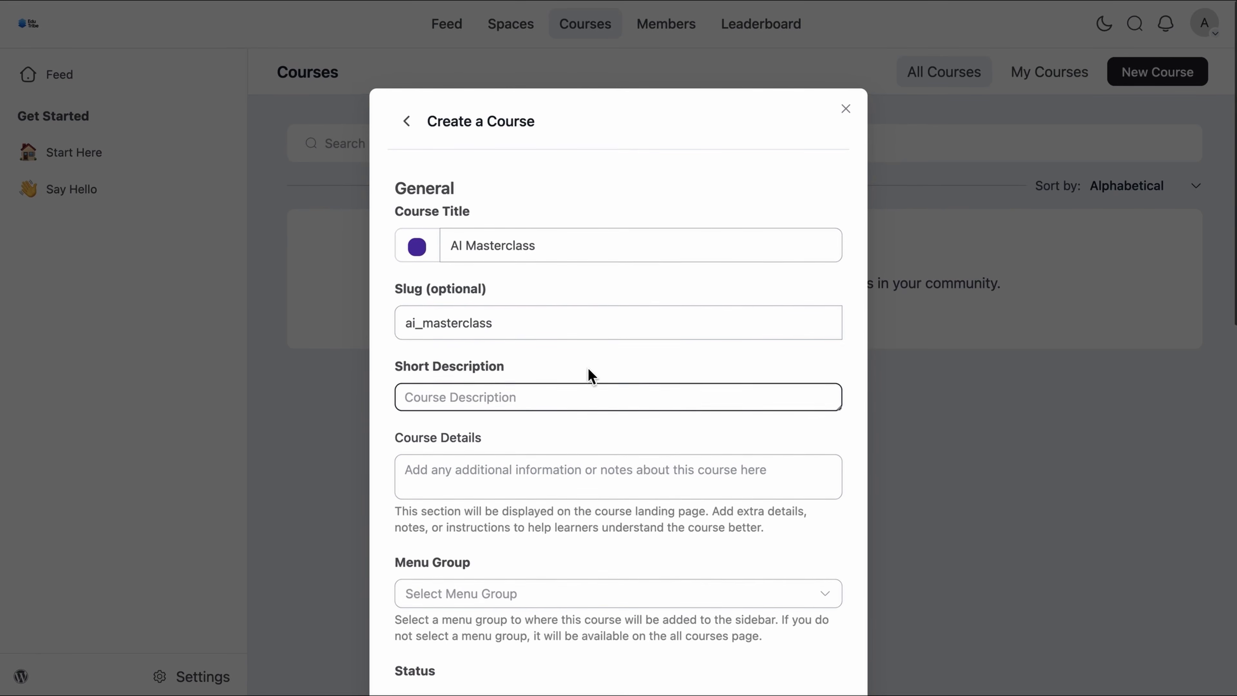
scroll(587, 368, "down", 3)
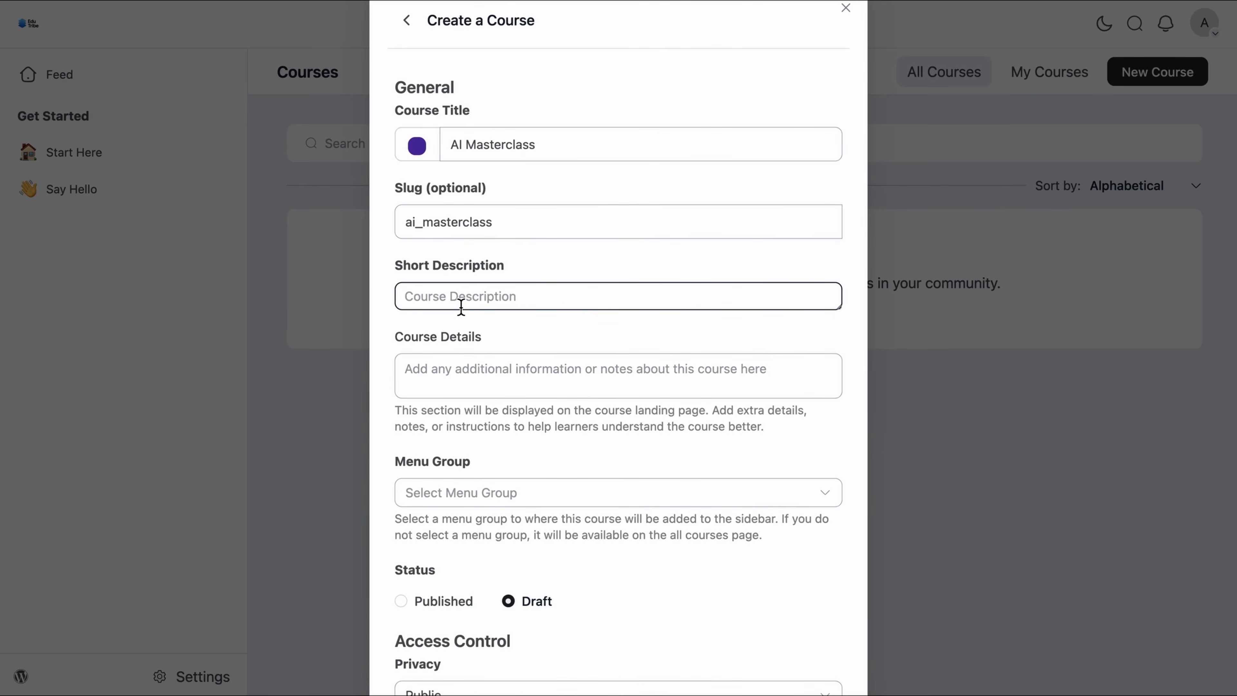
scroll(462, 307, "up", 2)
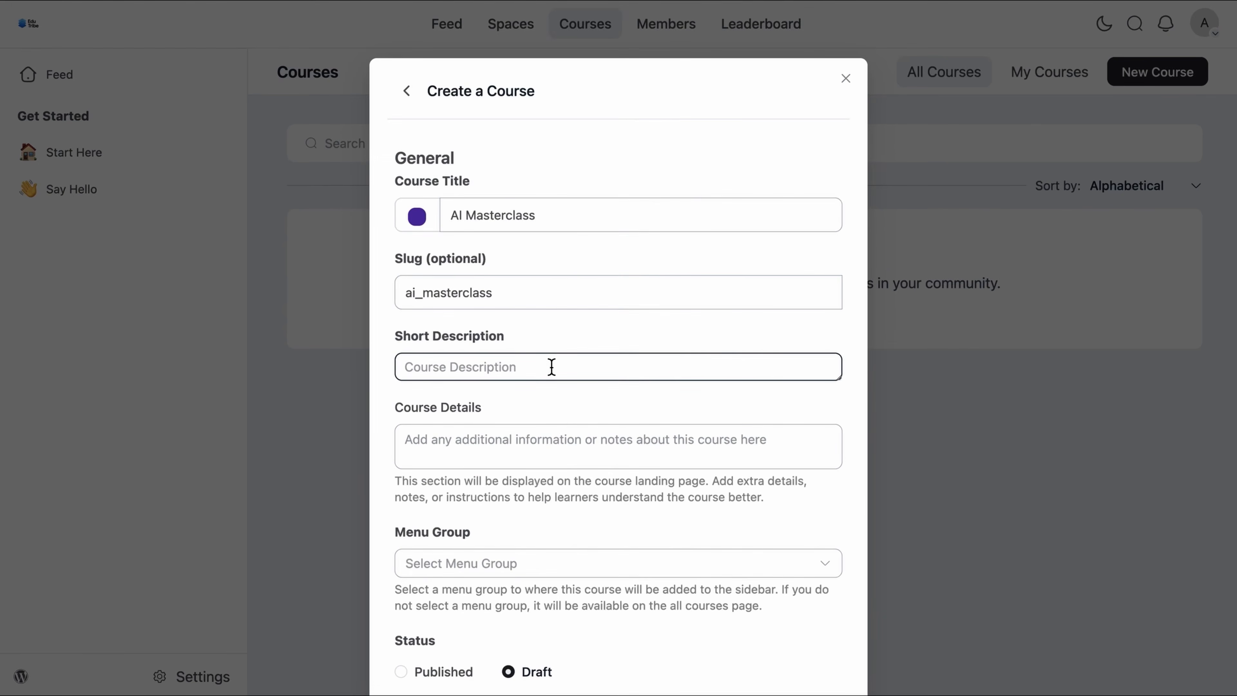
type("A beginner-friendly AI masterclass combining theory, practical examples, and no-code tools in an engaging, interactive forma")
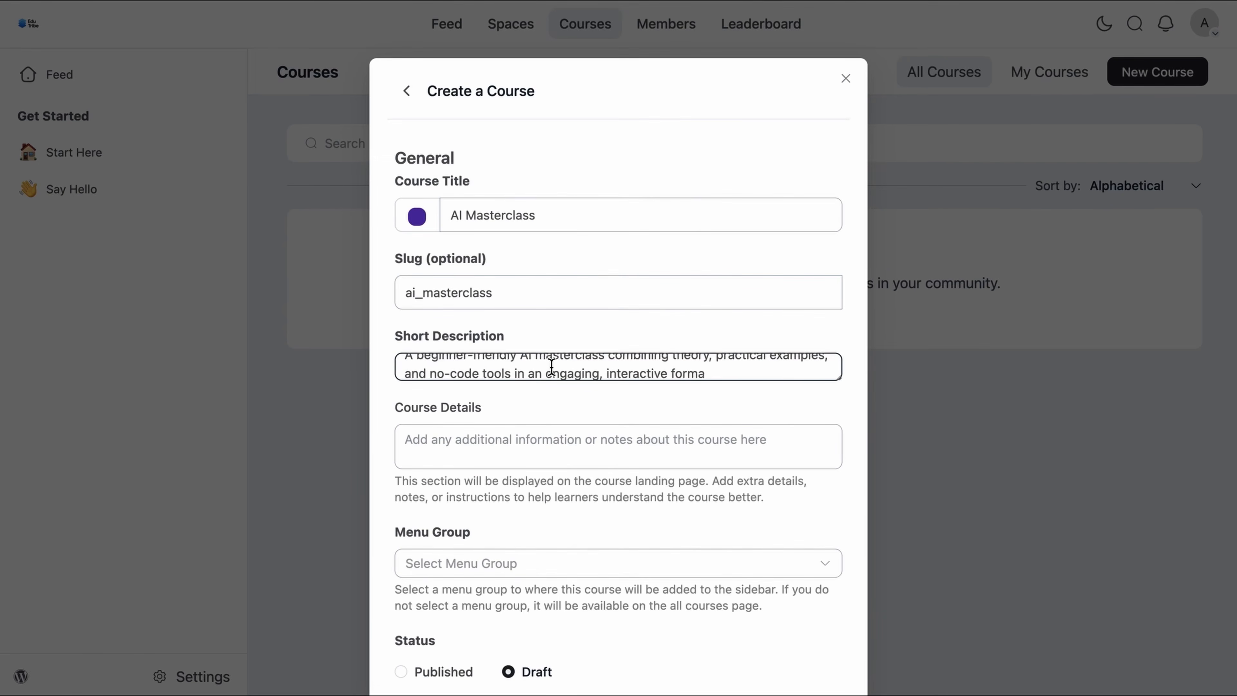
left_click(522, 437)
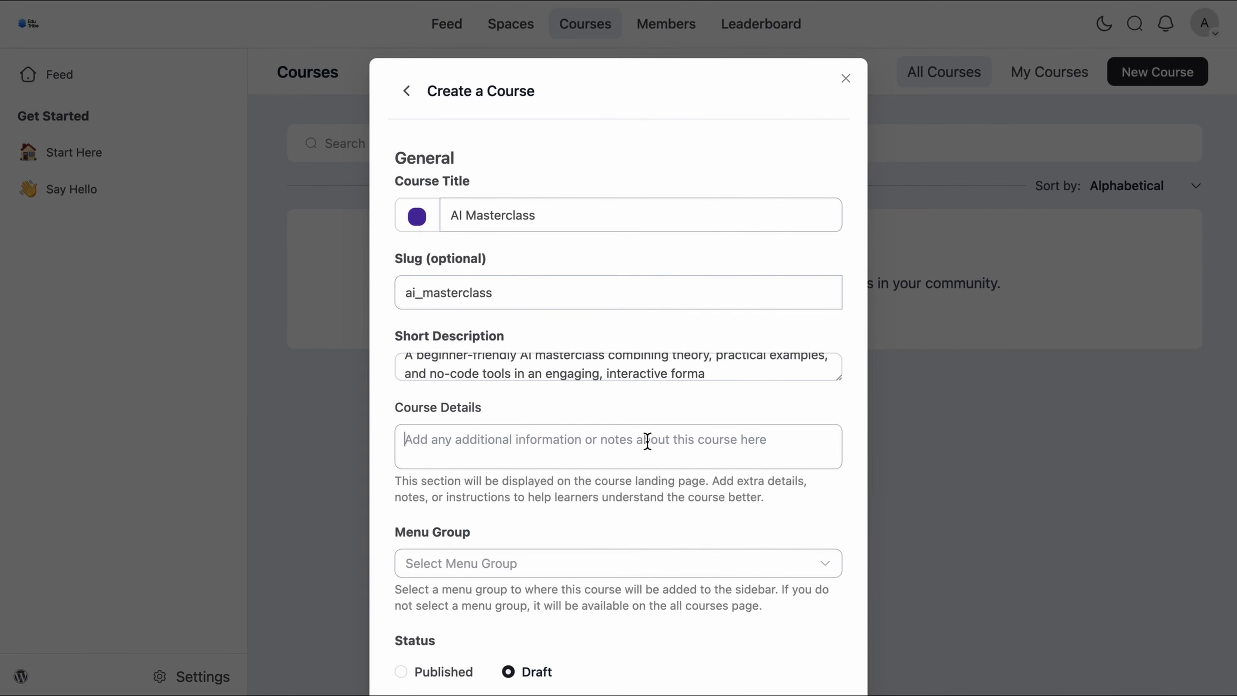
type("This masterclass is a comprehensive, beginner-friendly introduction to Artificial Intelligence. It combines foundational theory with engaging multimedia and practical examples. Learners will explore the types and scope of AI and get hands-on with powerful no-code AI tools, all within an interactive learning environment.")
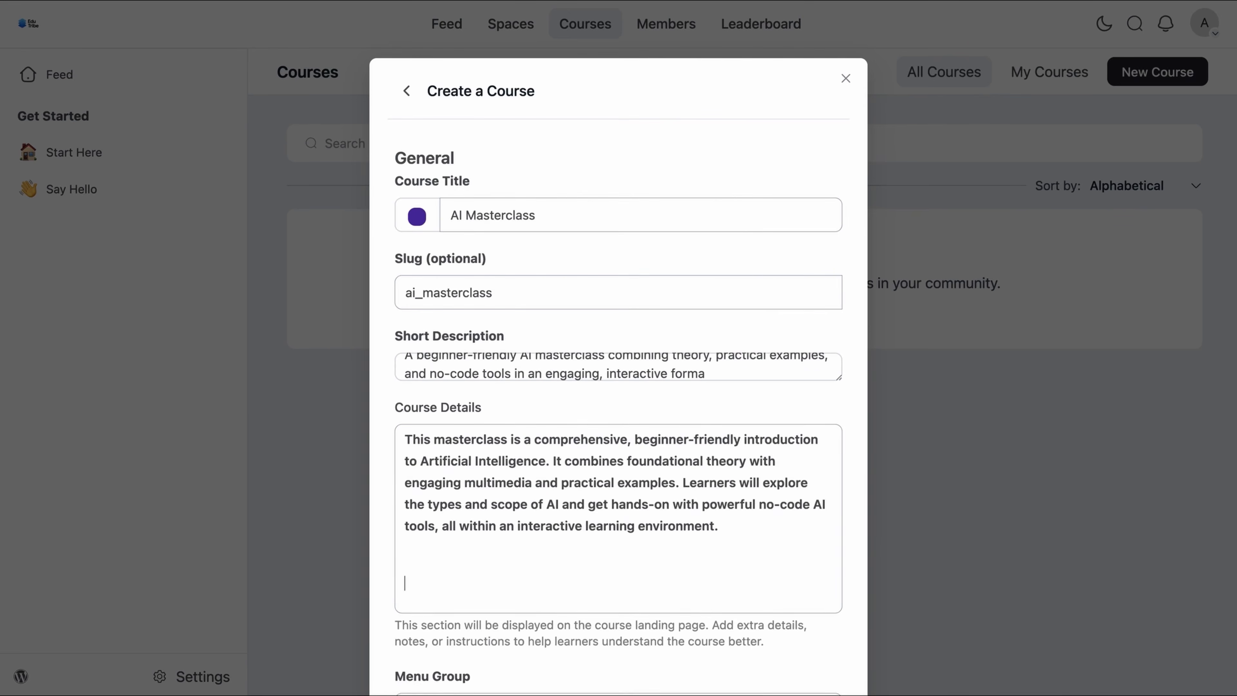
key("BackSpace")
key("BackSpace")
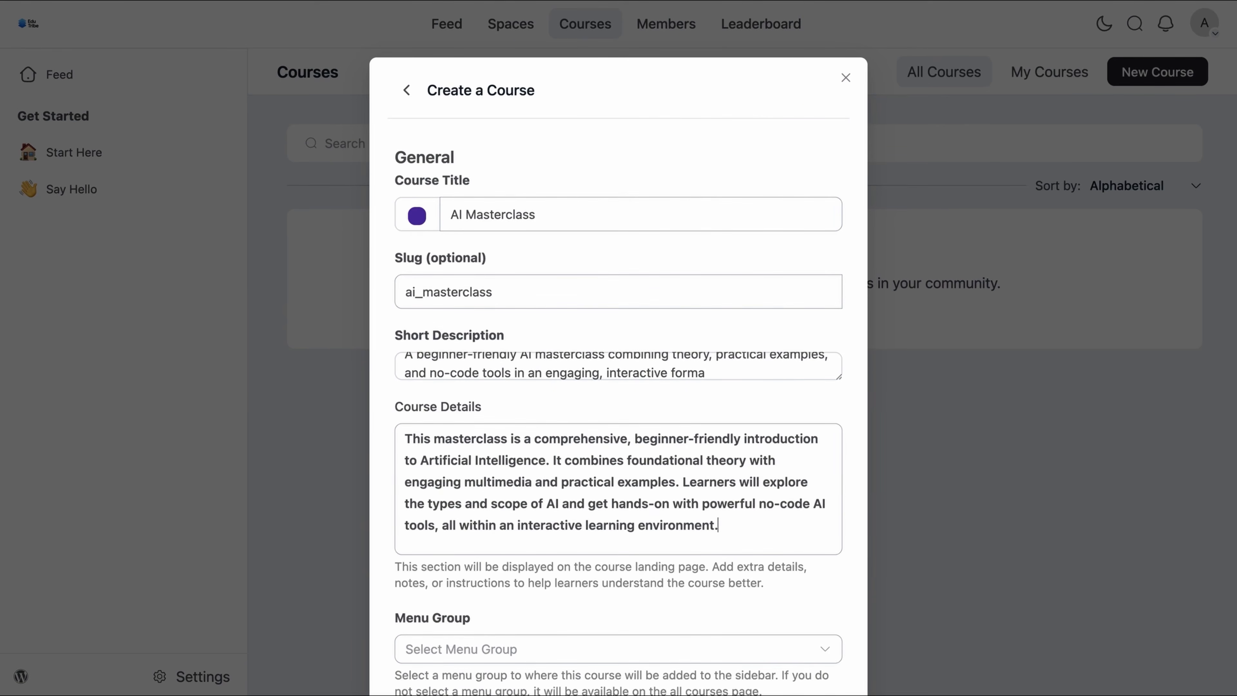
Step: Set the course's Menu Group to AI & Digital Thinkers
scroll(618, 348, "down", 10)
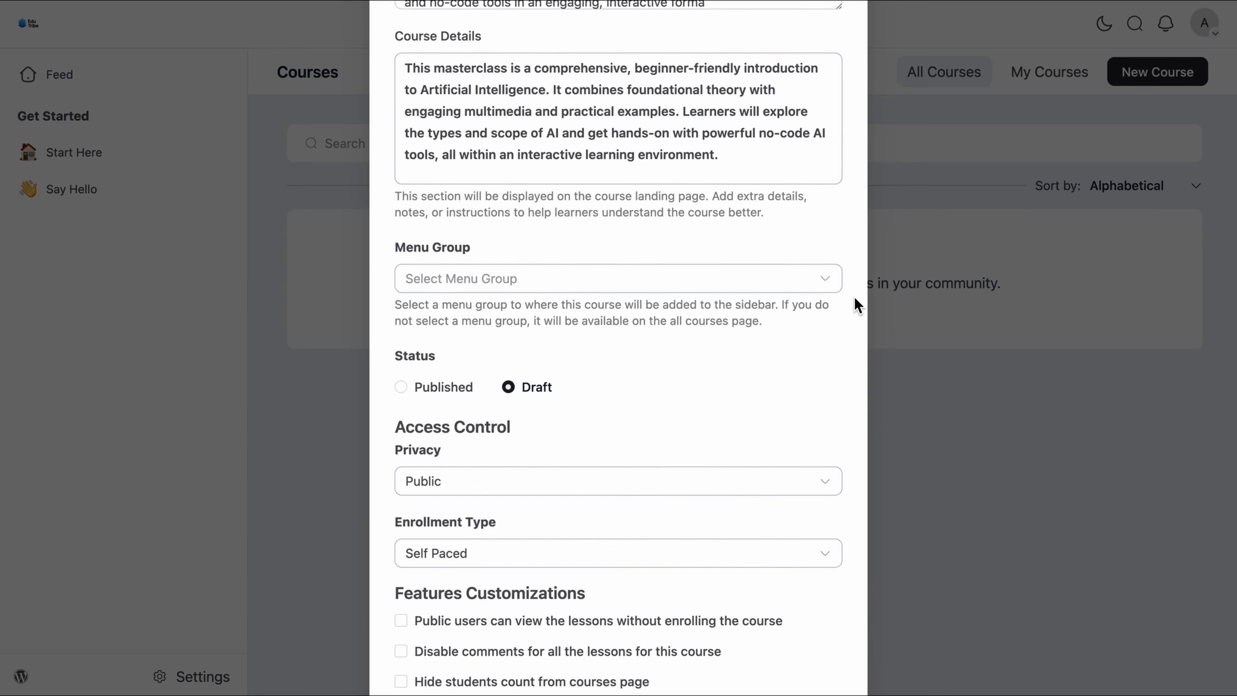
left_click(835, 285)
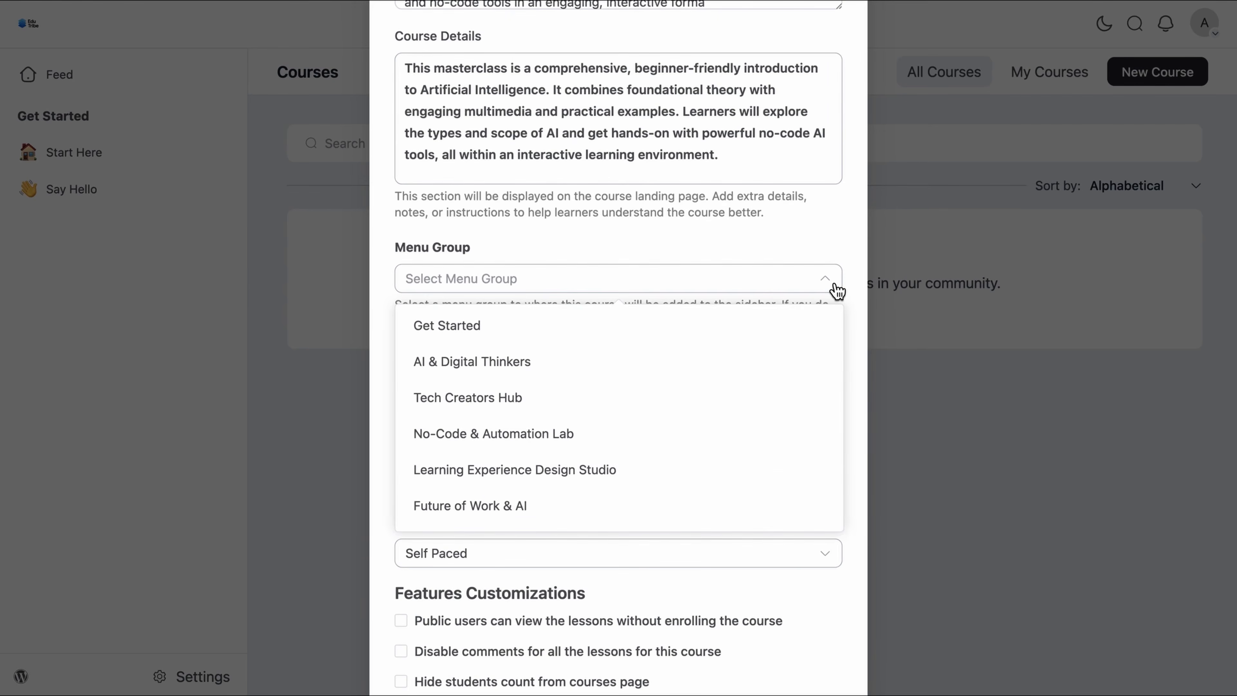
left_click(510, 377)
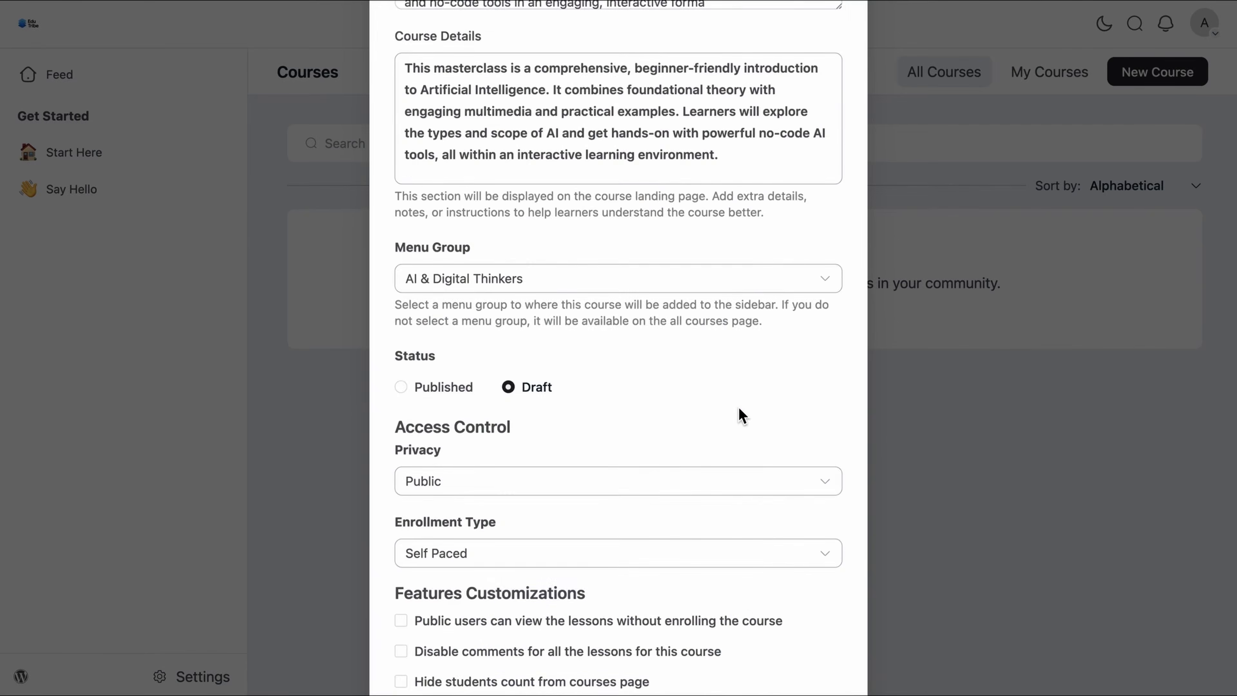
Step: Set the AI Masterclass course's Access Control privacy to Private
scroll(738, 406, "down", 3)
left_click(666, 350)
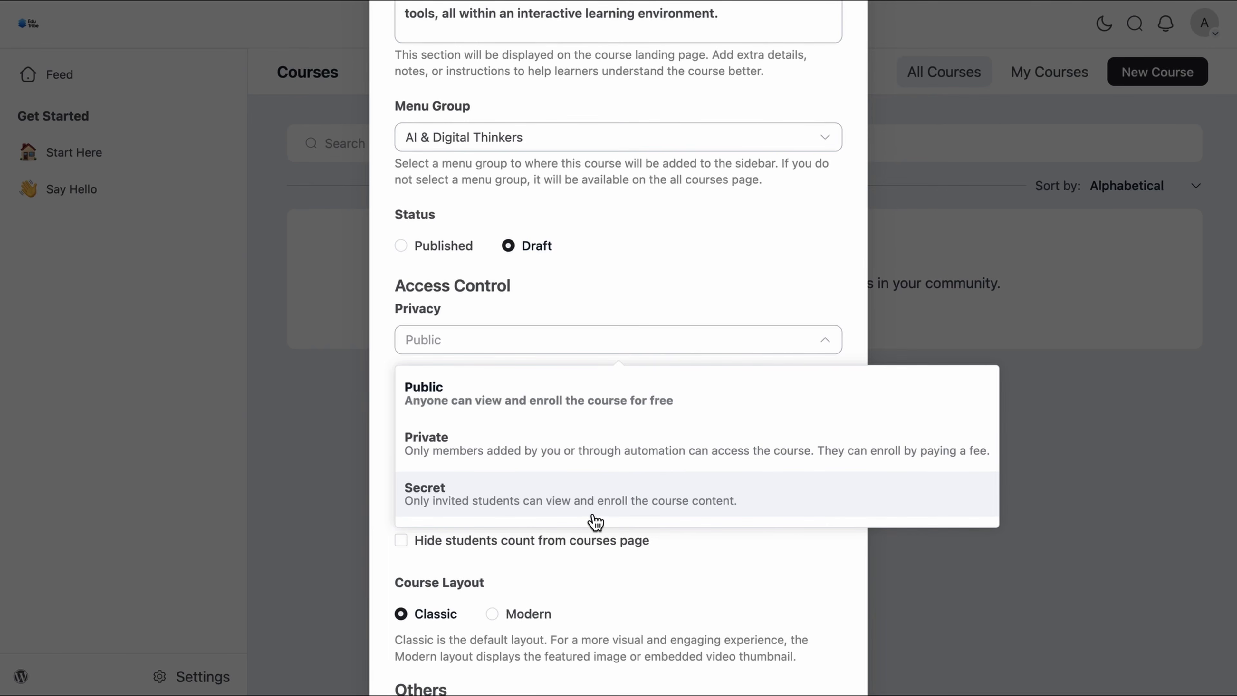
left_click(595, 453)
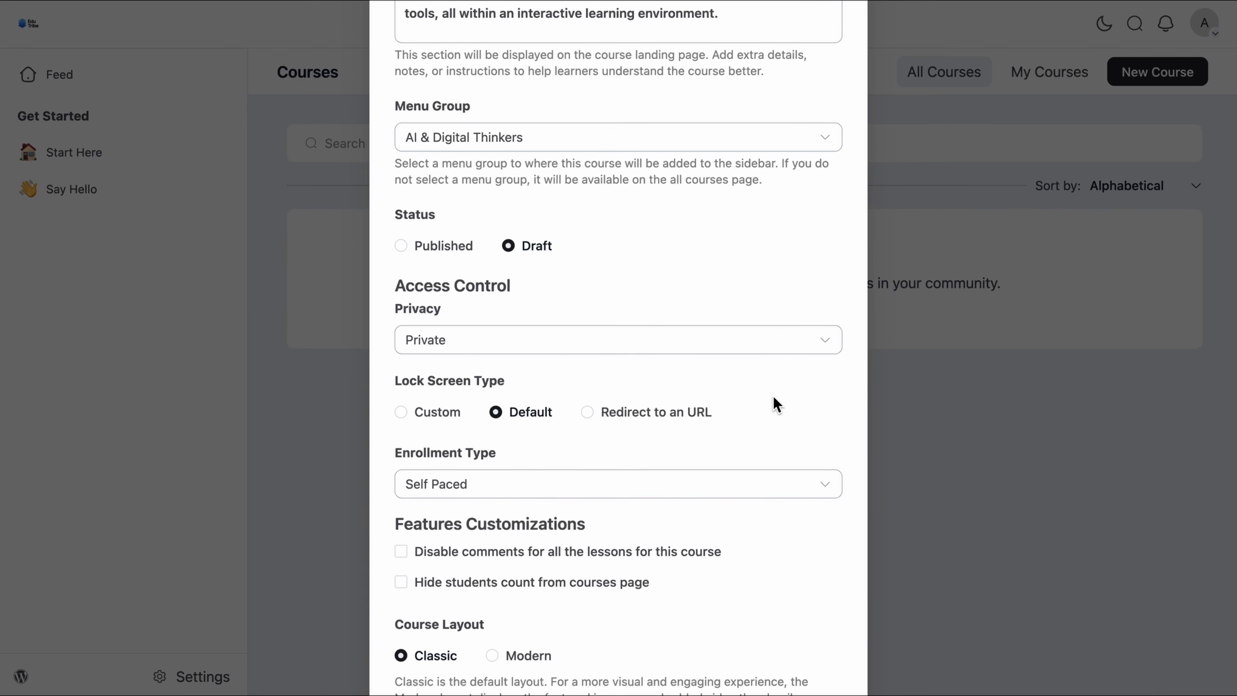
Step: Keep the Self Paced enrollment type and turn on 'Hide students count from courses page'
scroll(777, 404, "down", 5)
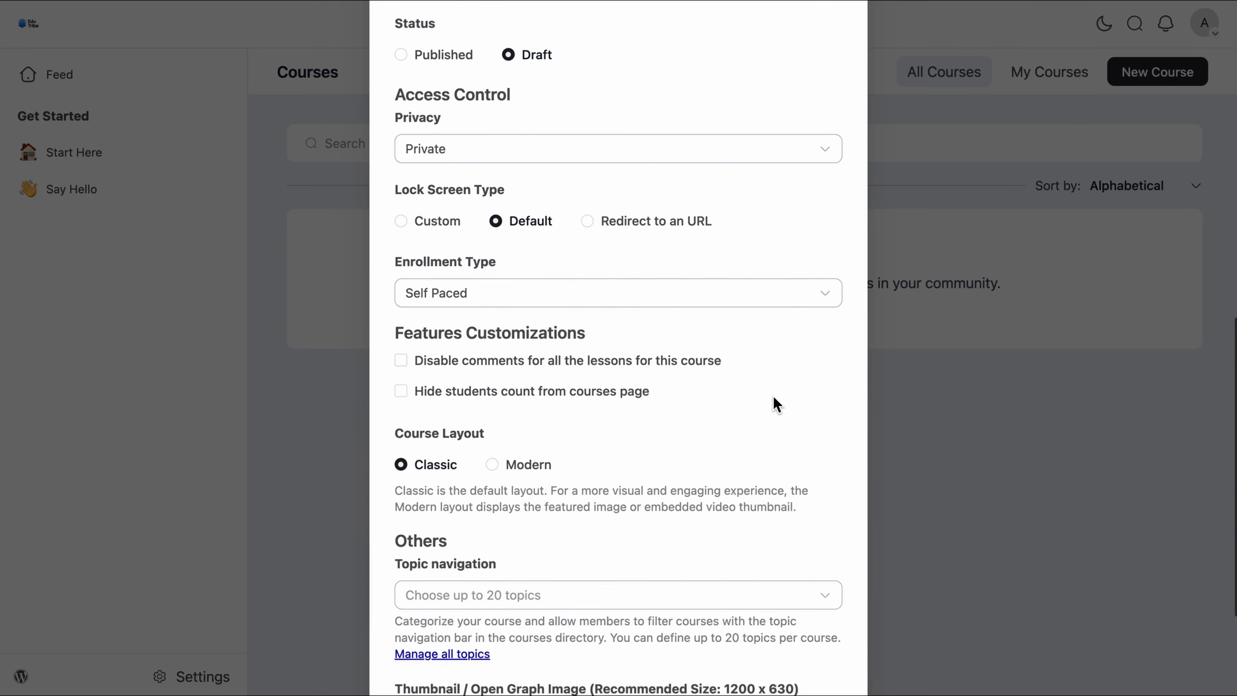
left_click(820, 299)
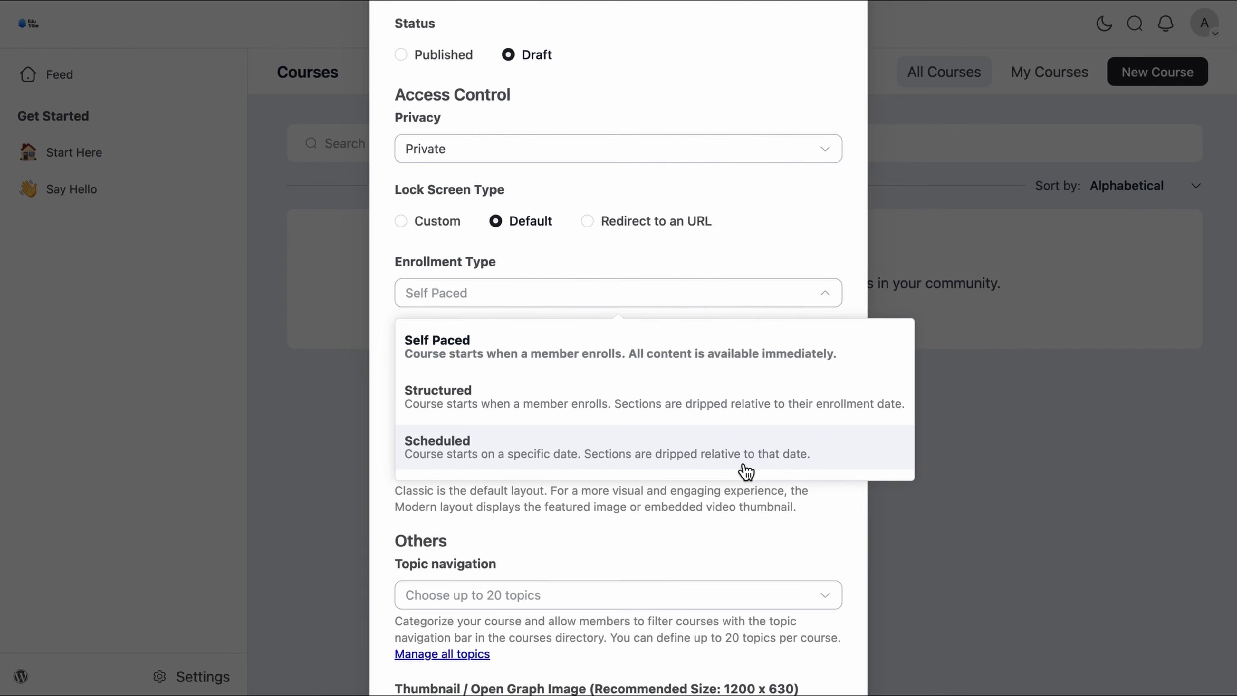
left_click(728, 363)
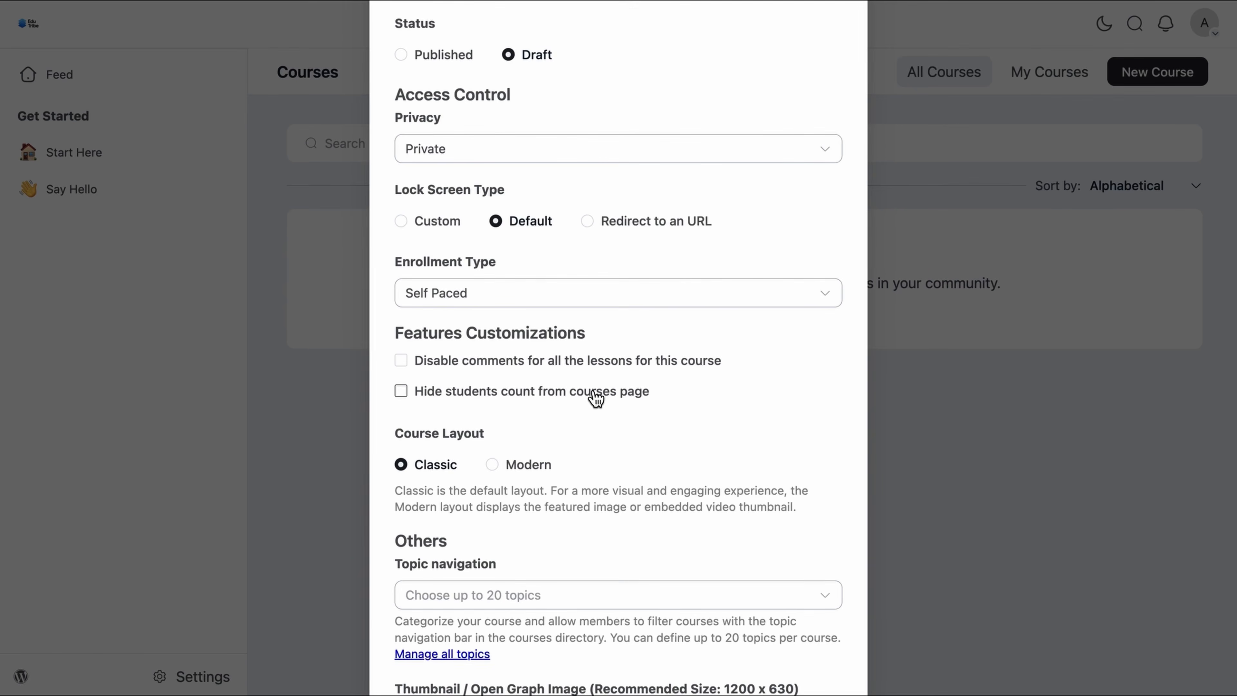
left_click(409, 397)
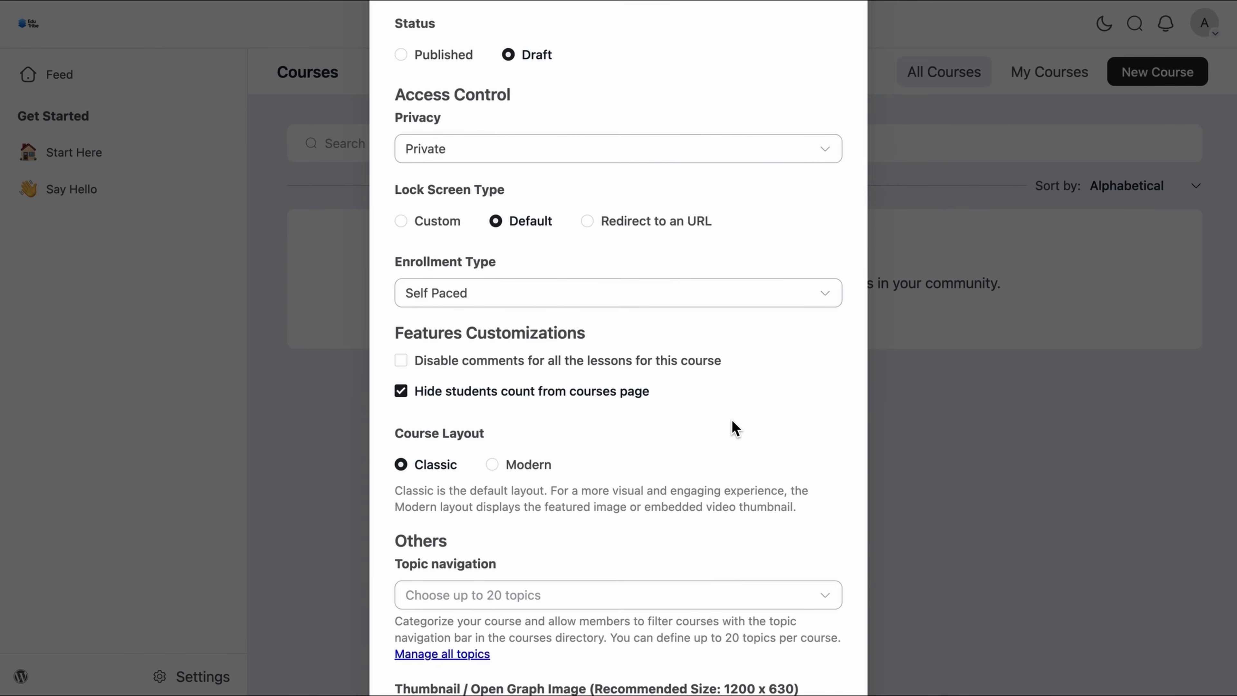
Step: Create the AI Masterclass course with the Private, Self Paced settings
scroll(732, 424, "down", 4)
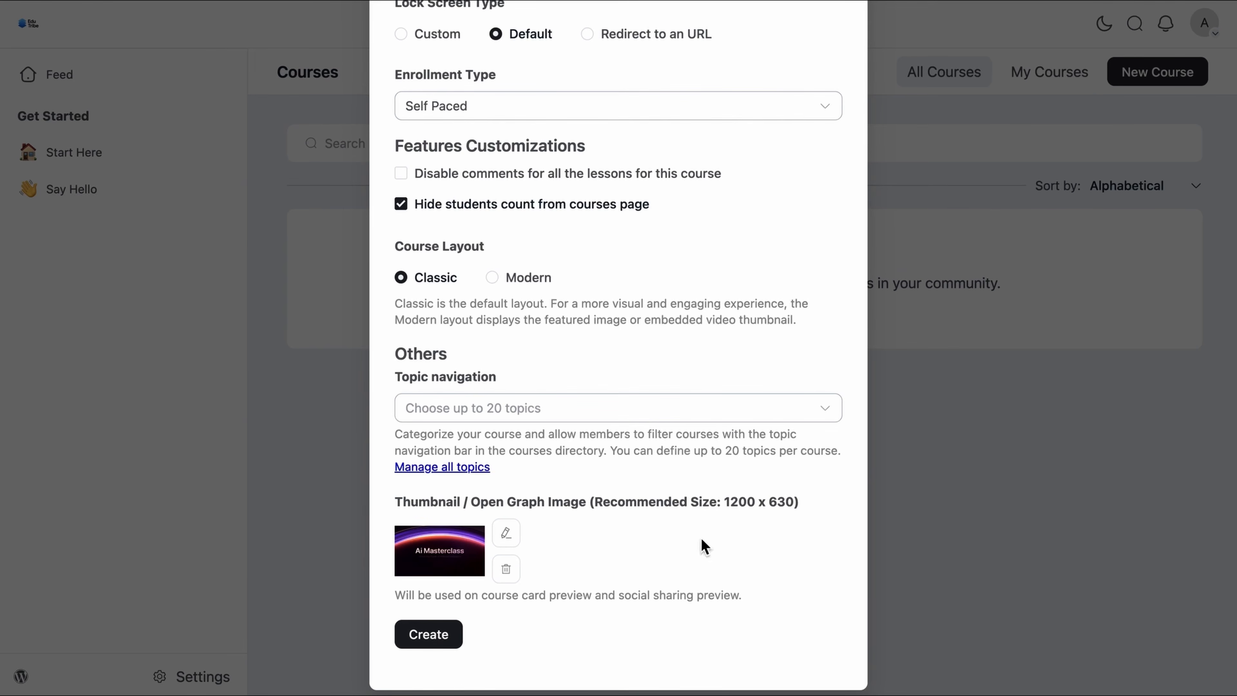
left_click(428, 643)
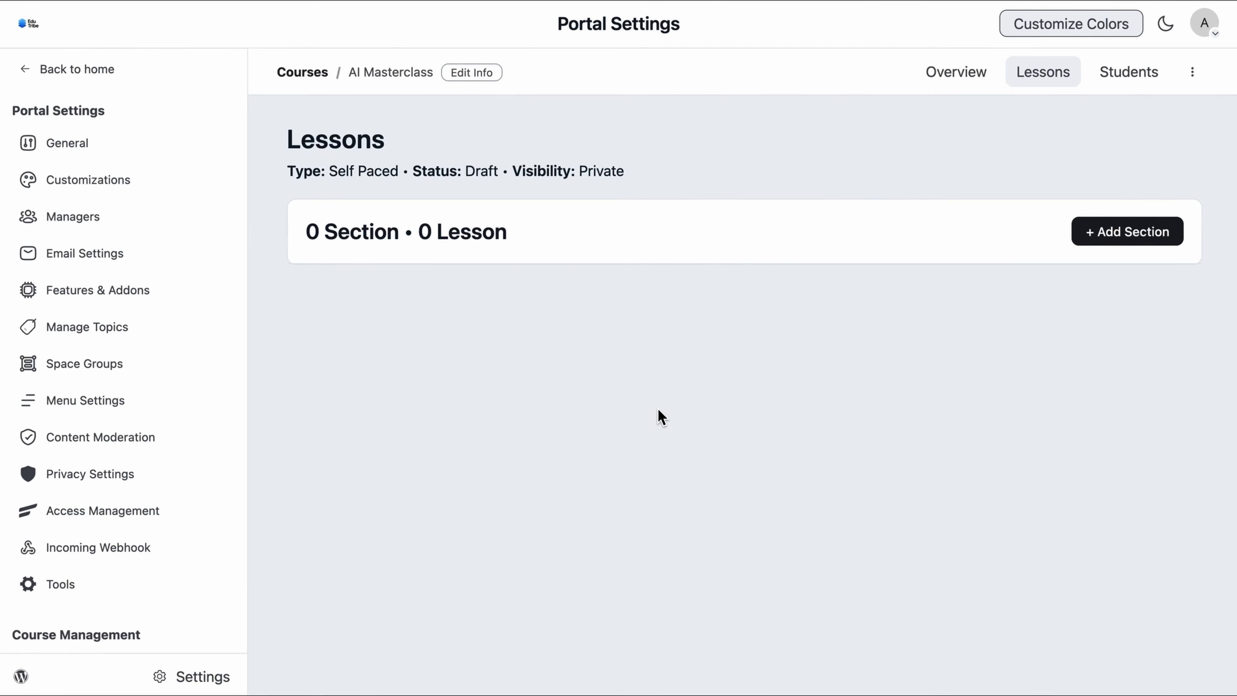
Step: Check the AI Masterclass course's overview and Students tabs
left_click(948, 75)
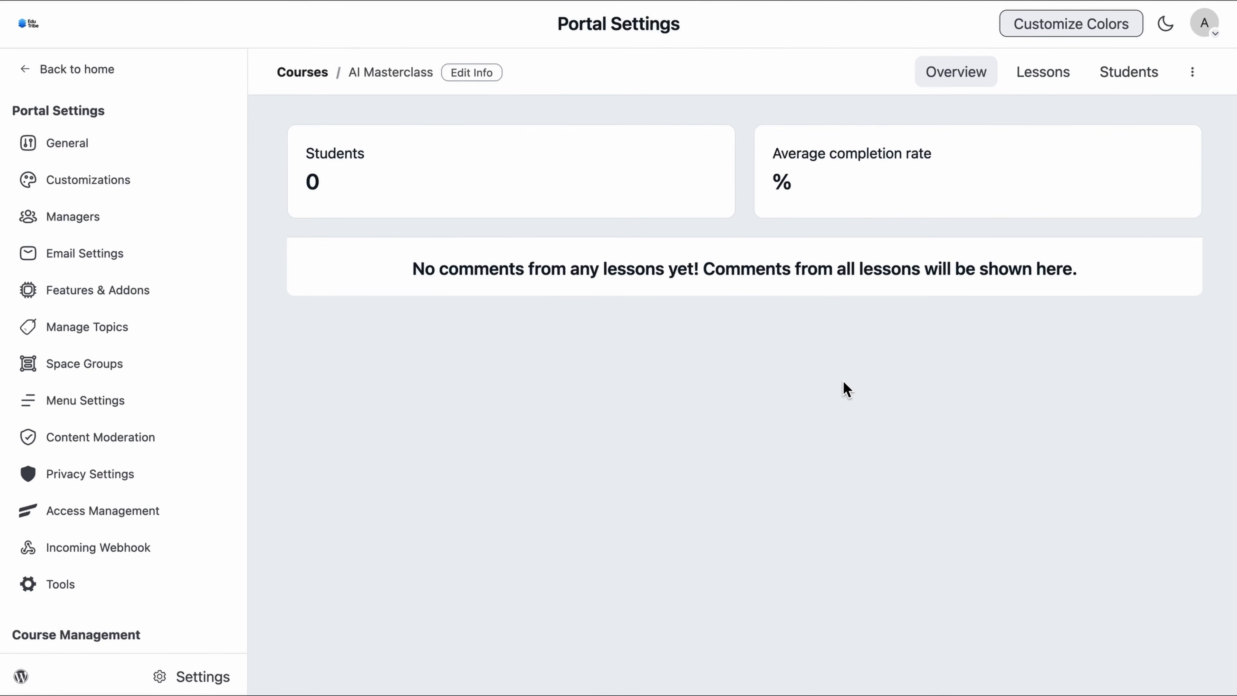
left_click(1131, 81)
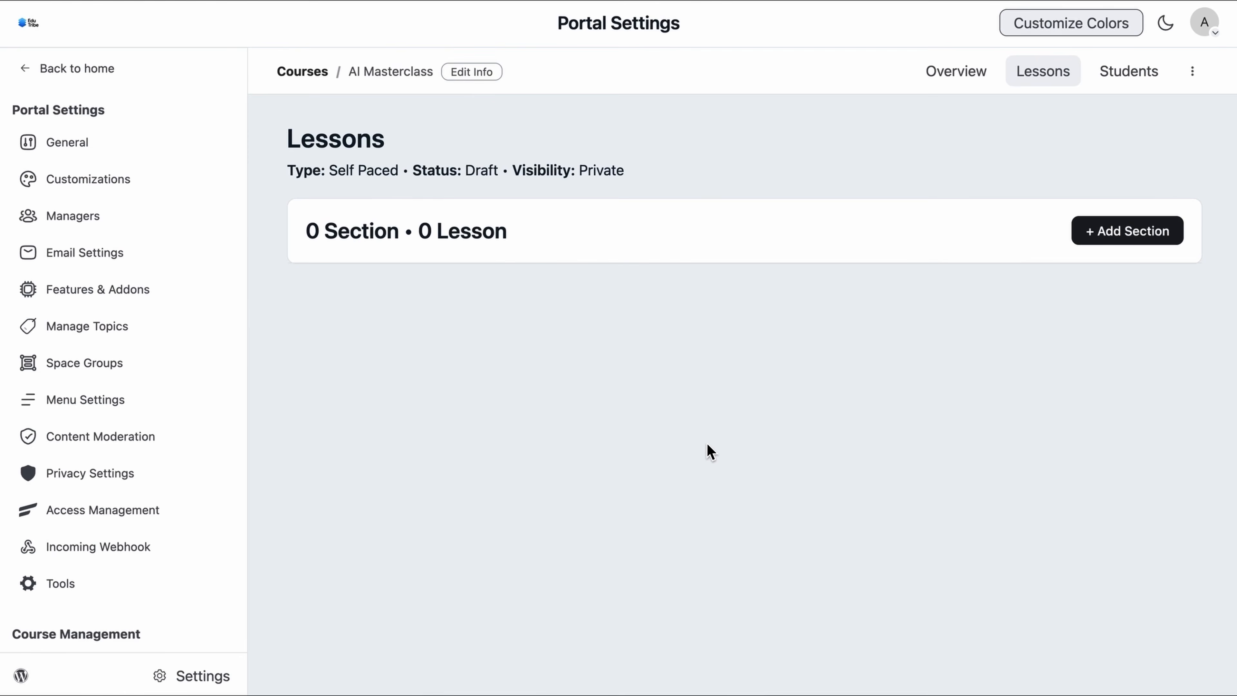
Step: Add a course section titled 'Introduction to Artificial Intelligence'
left_click(1124, 233)
left_click(1064, 300)
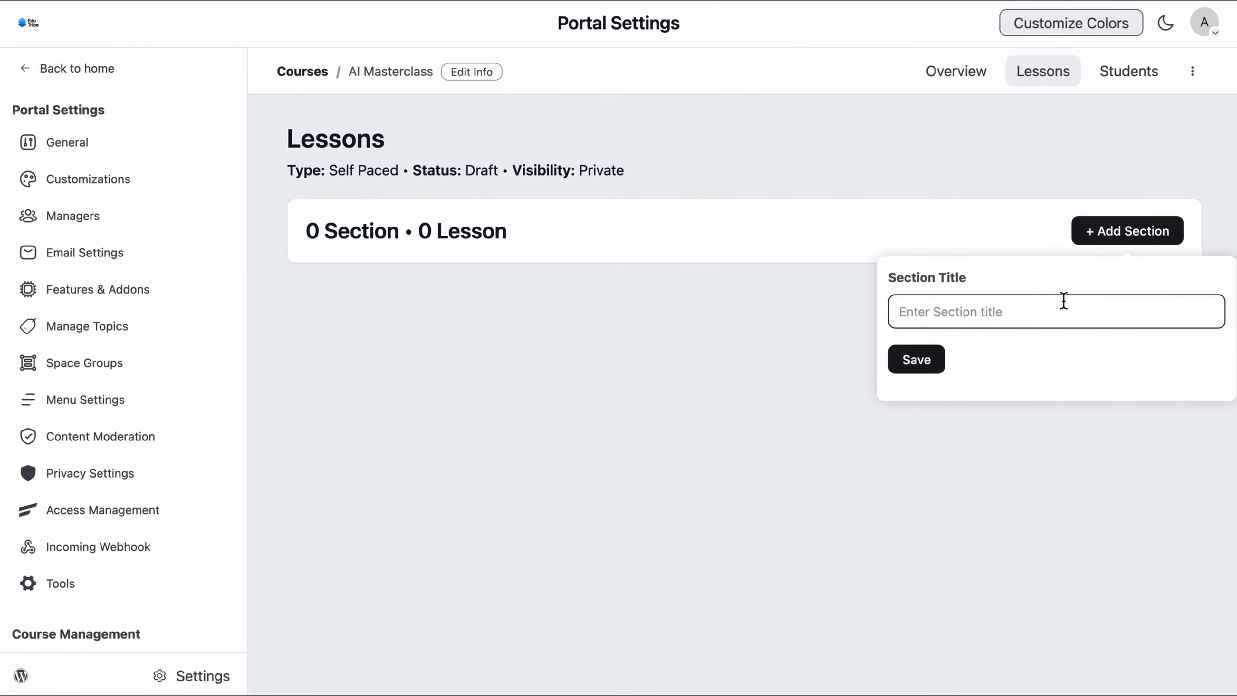
type("Introduction to Artificial Intelligence")
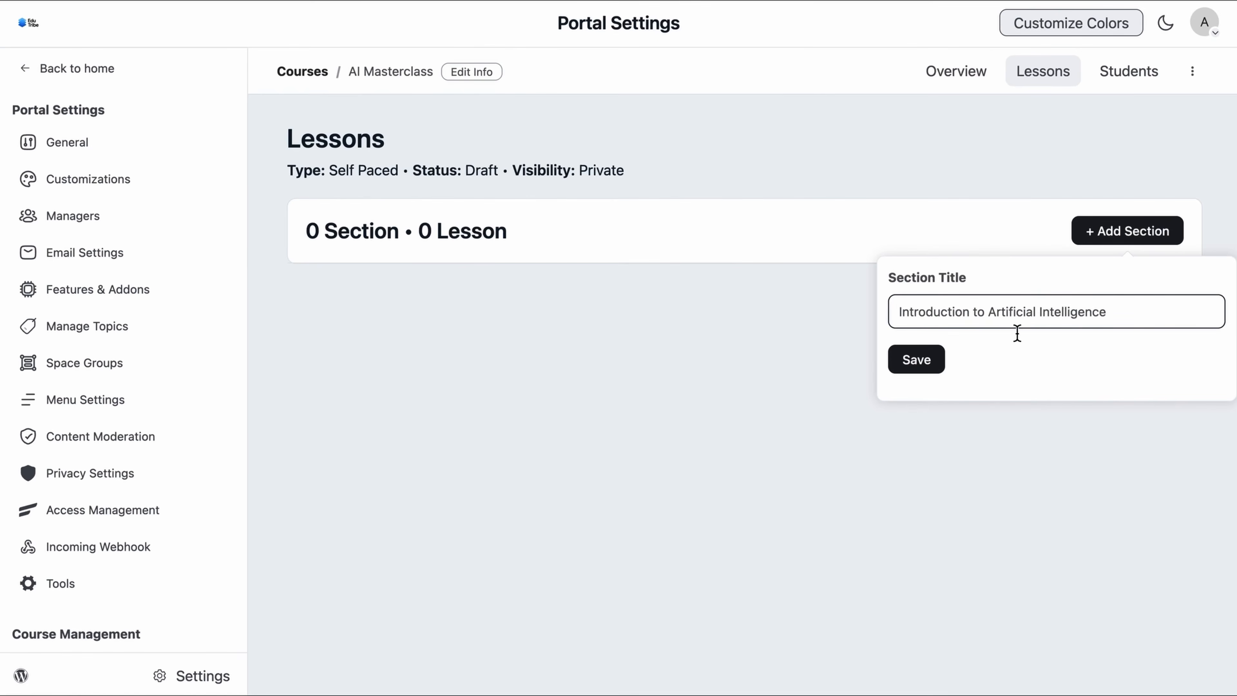
left_click(940, 370)
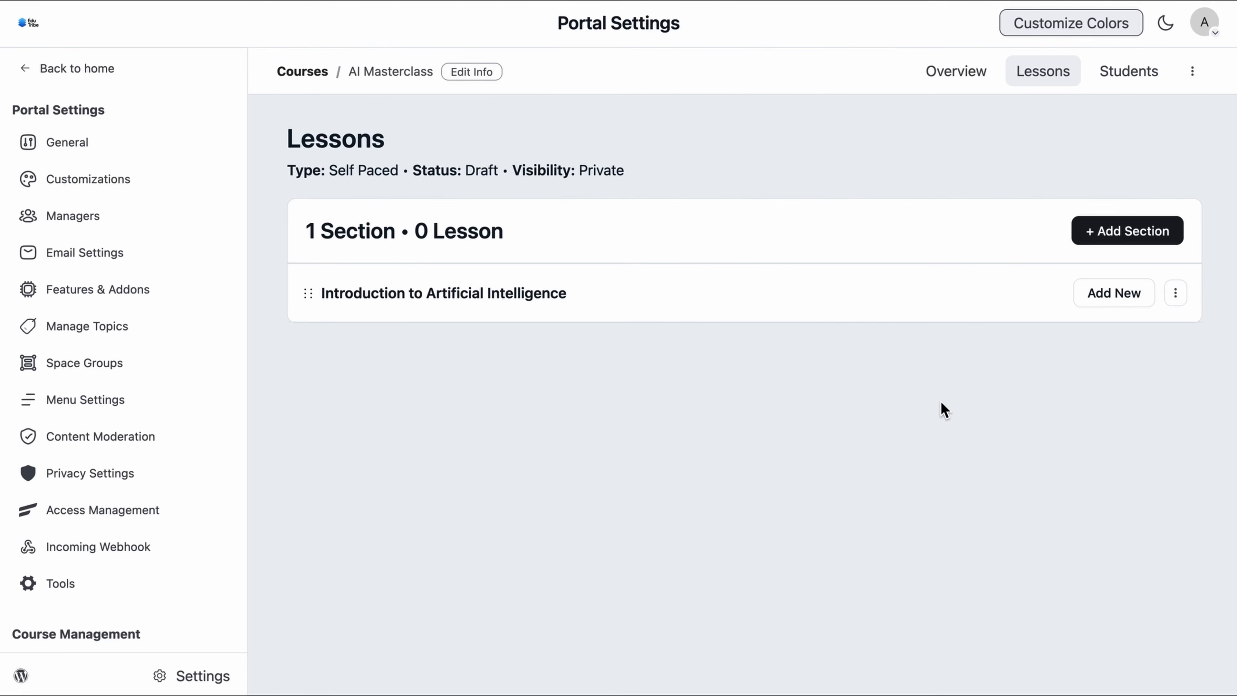
Step: Add the lesson '1.1 What is AI?' to that section and open it in the editor
left_click(1107, 304)
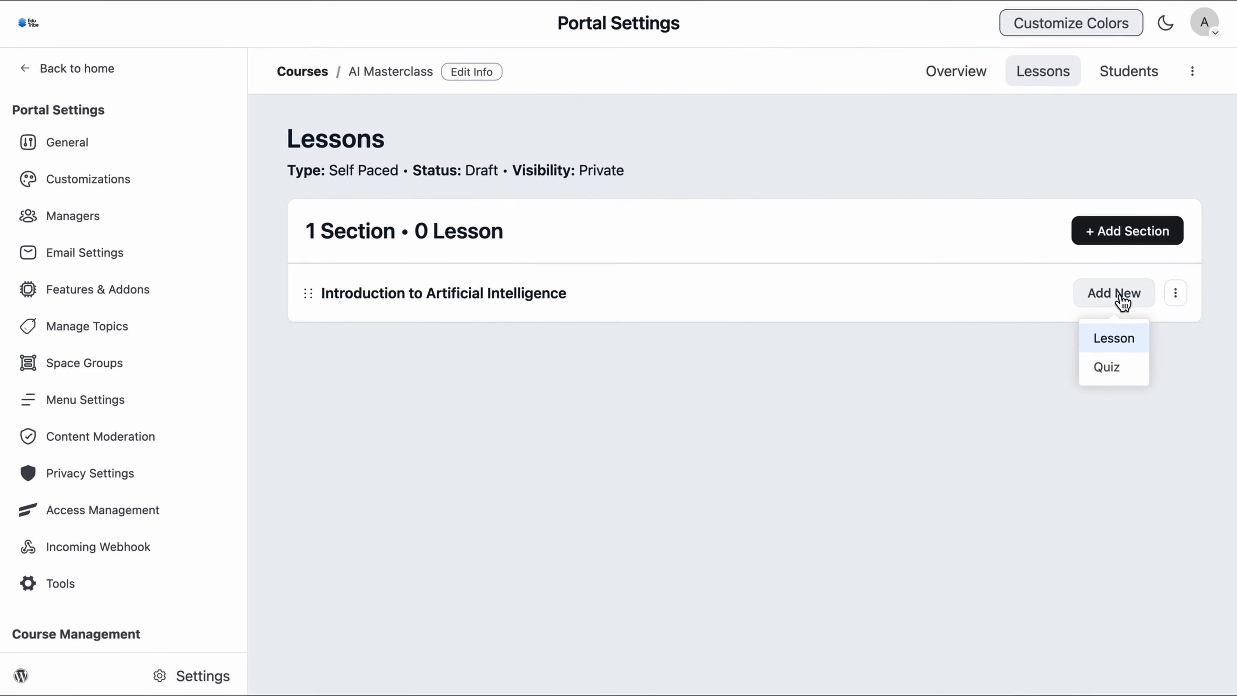
left_click(1121, 350)
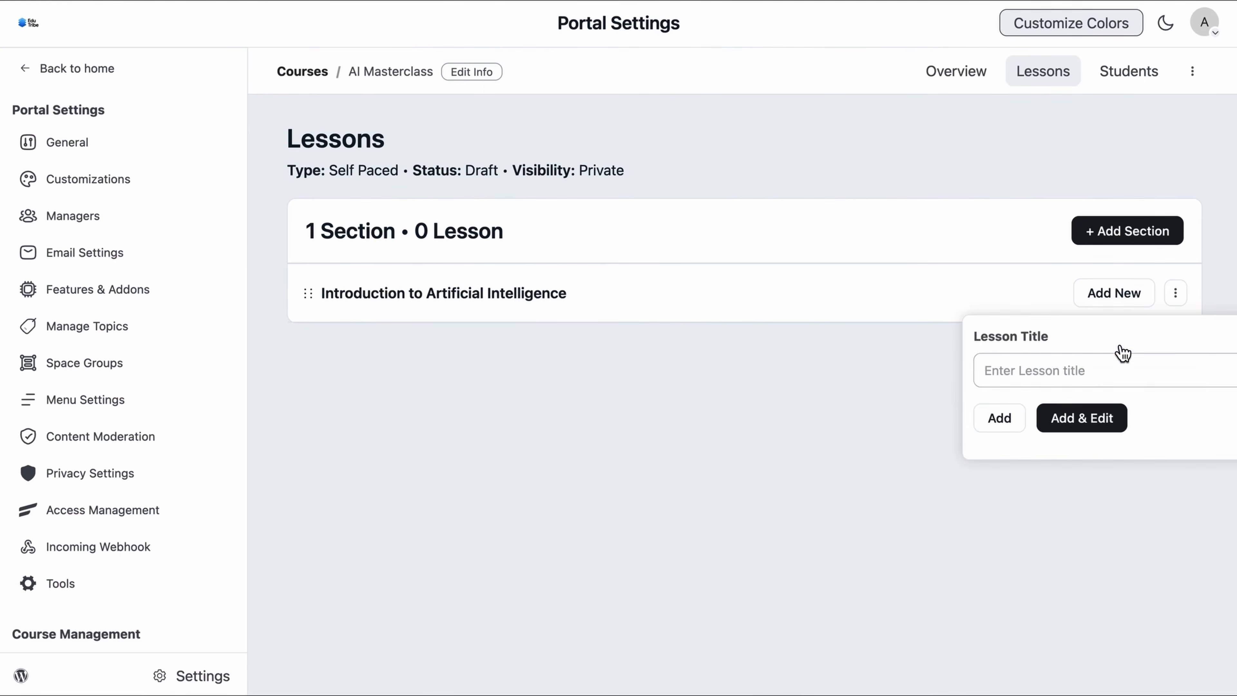
left_click(1091, 376)
type("1.1 What is AI?")
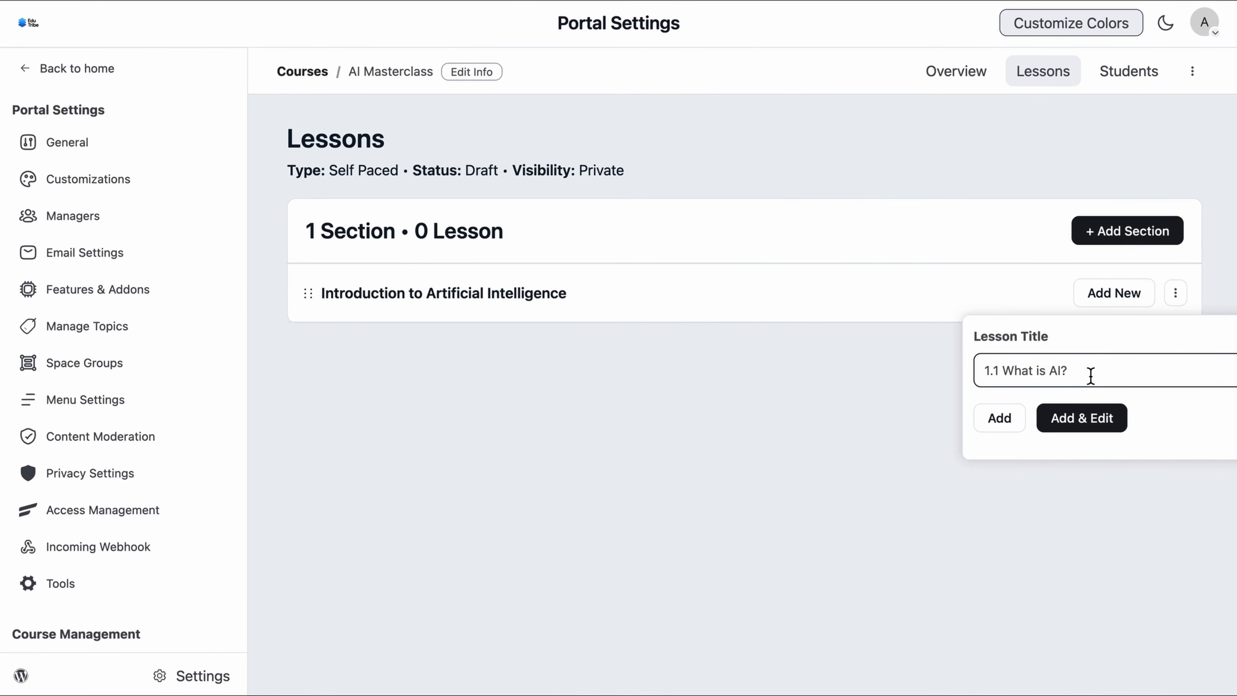
left_click(1093, 421)
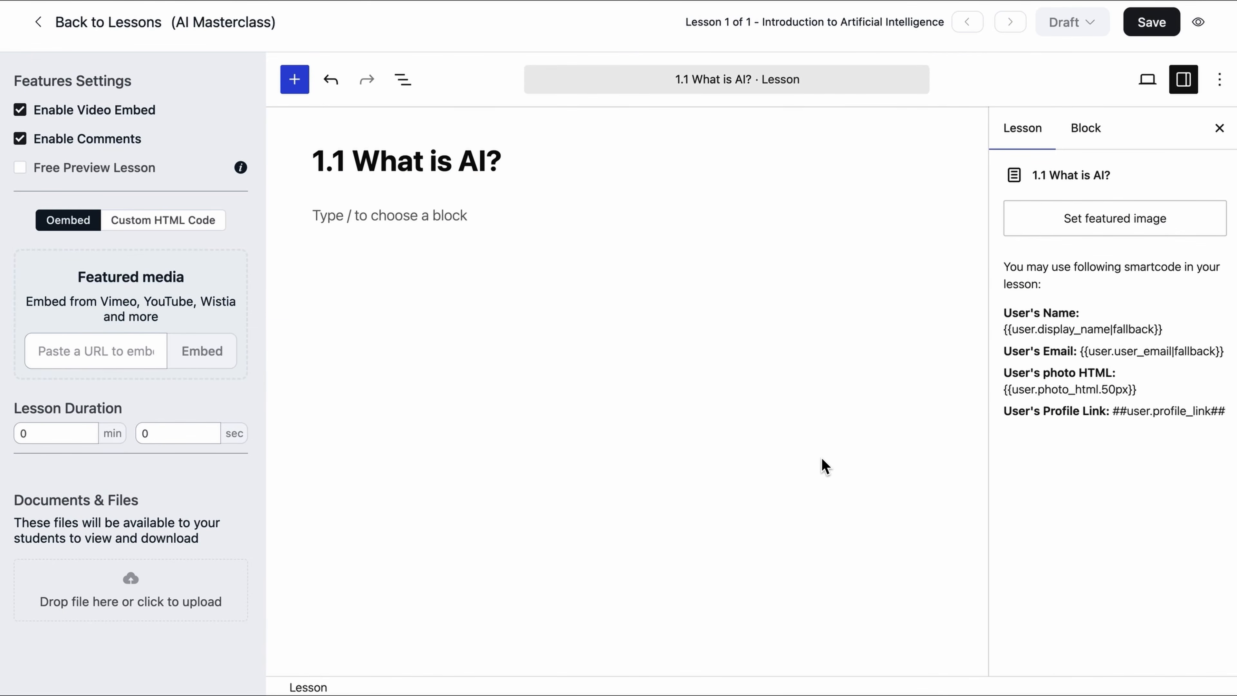
left_click(622, 368)
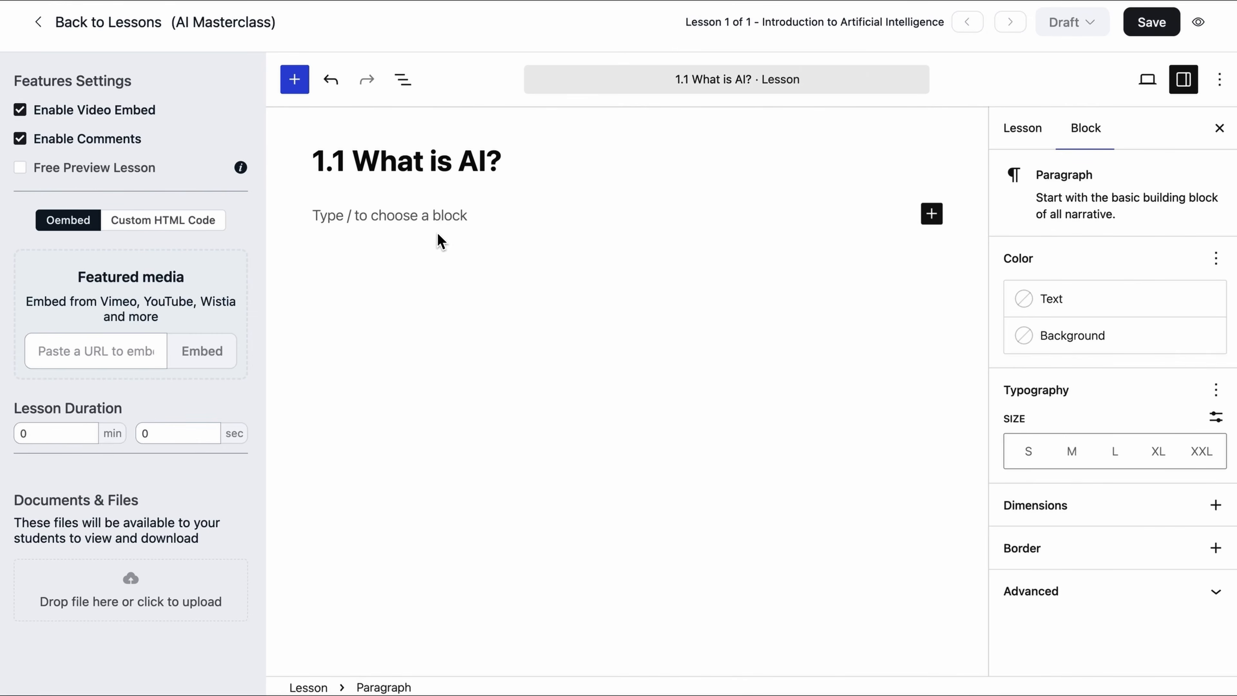
left_click(423, 224)
type("/")
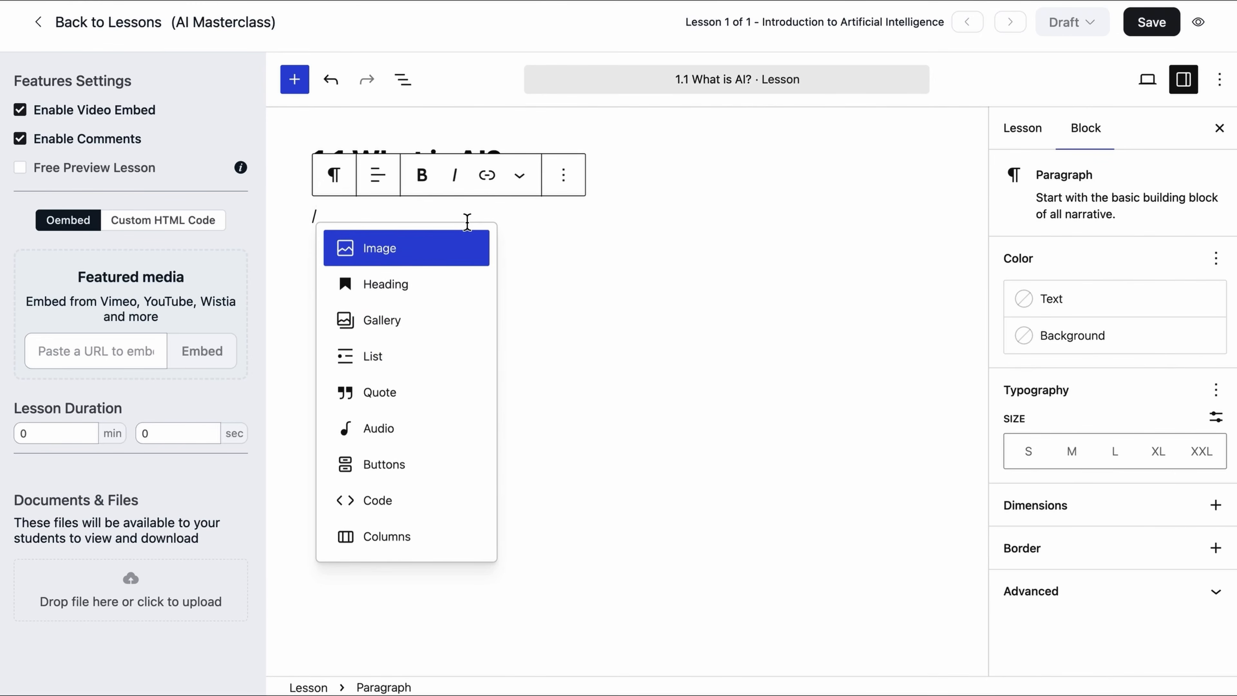
key("BackSpace")
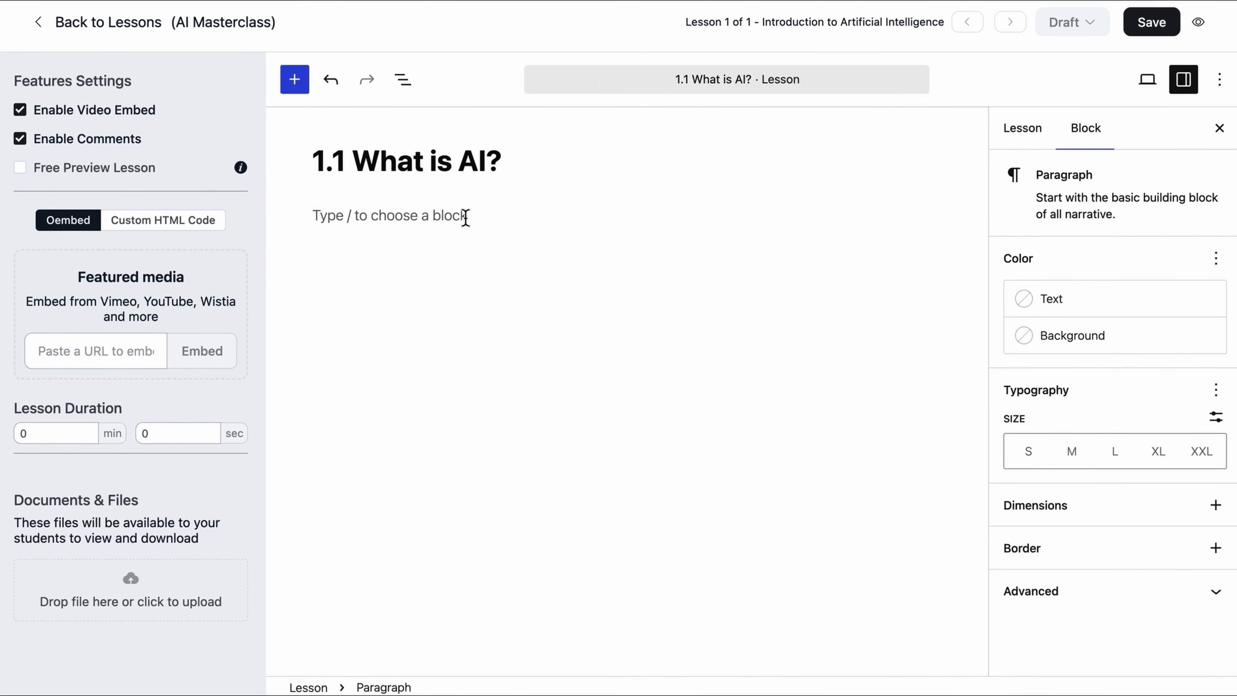
Step: Browse the inserter's Blocks, Patterns (All) and Media tabs, then close it
left_click(295, 79)
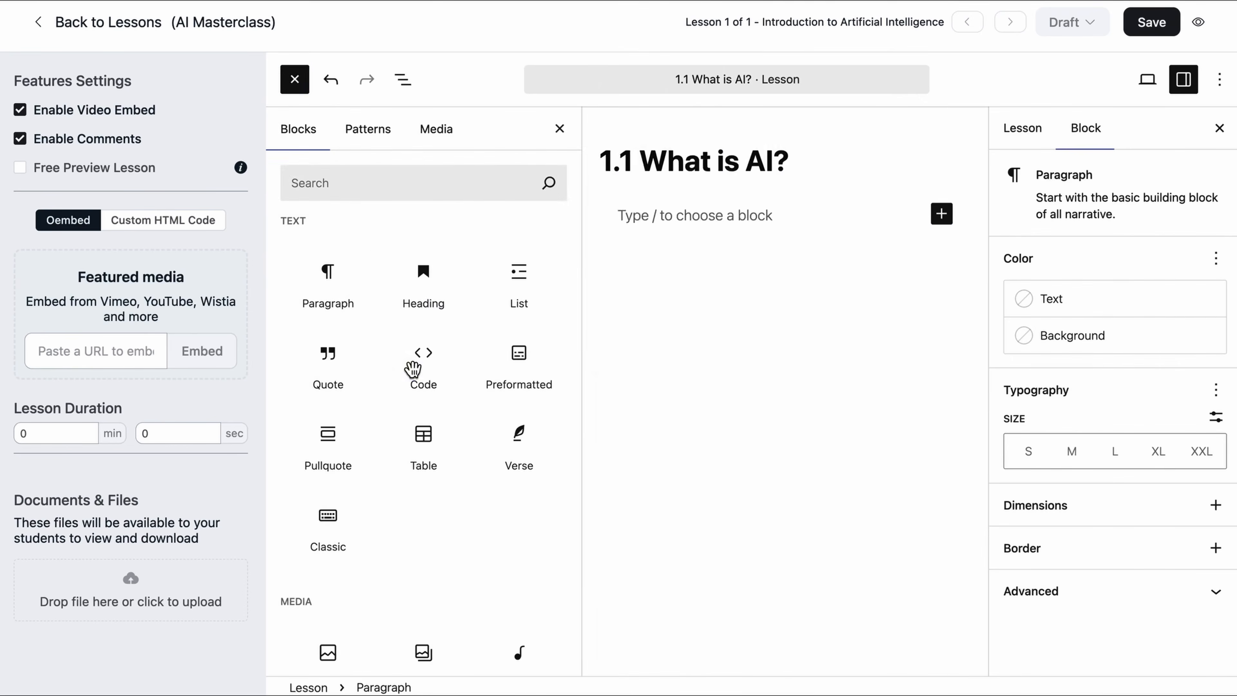
scroll(412, 369, "down", 15)
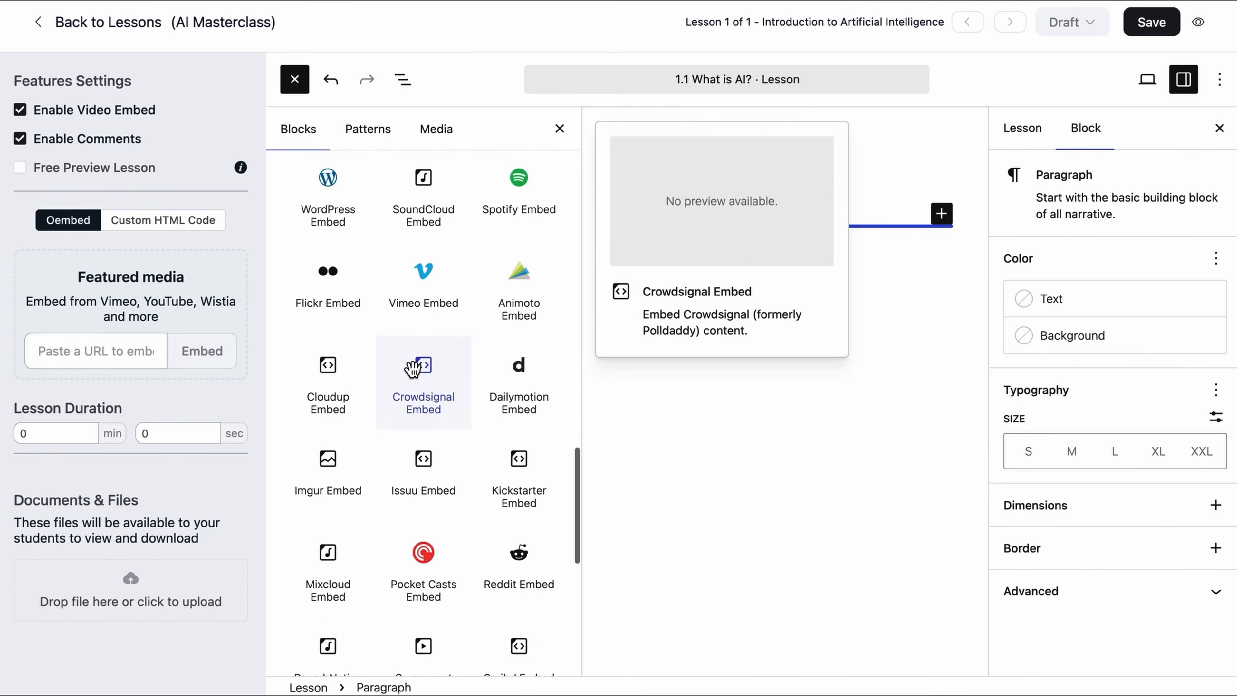
scroll(412, 368, "up", 15)
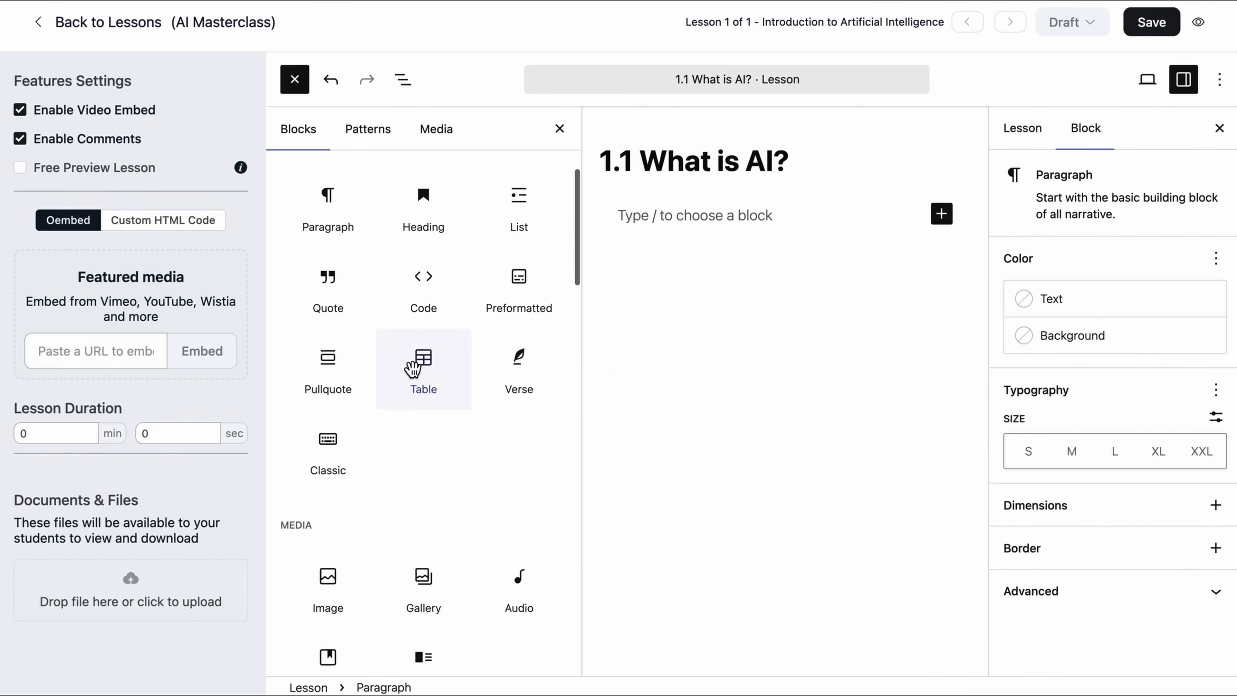
scroll(412, 369, "up", 2)
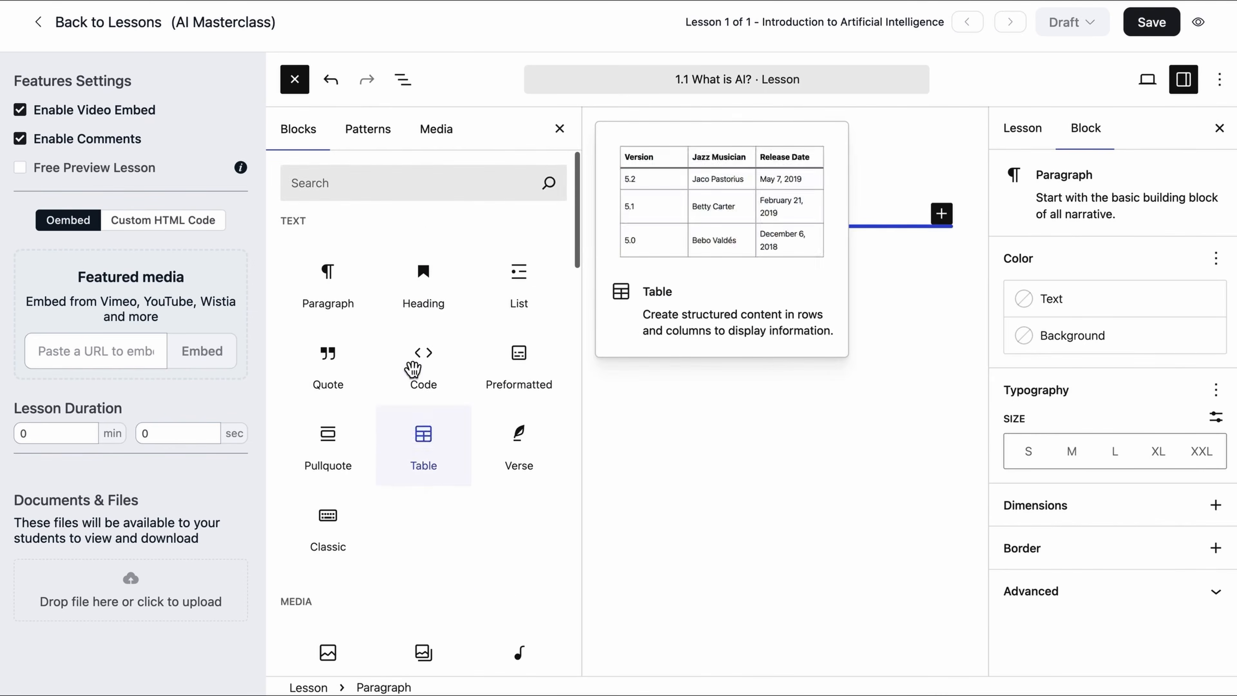
left_click(375, 144)
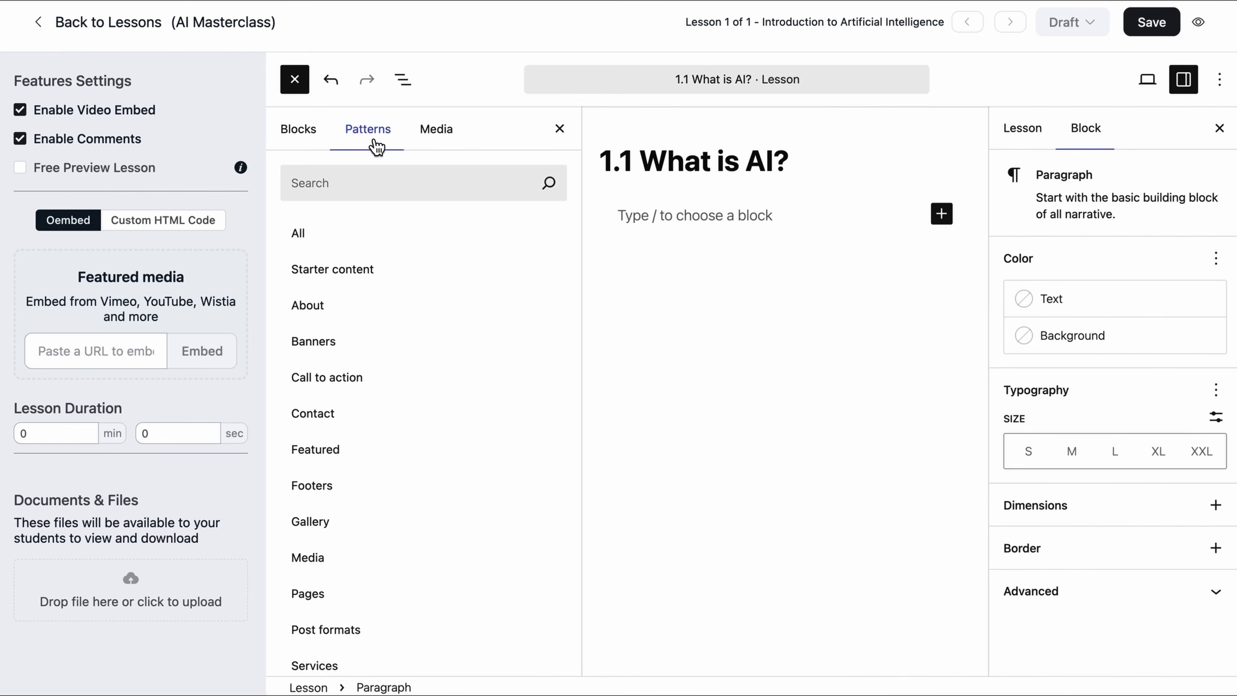
left_click(400, 247)
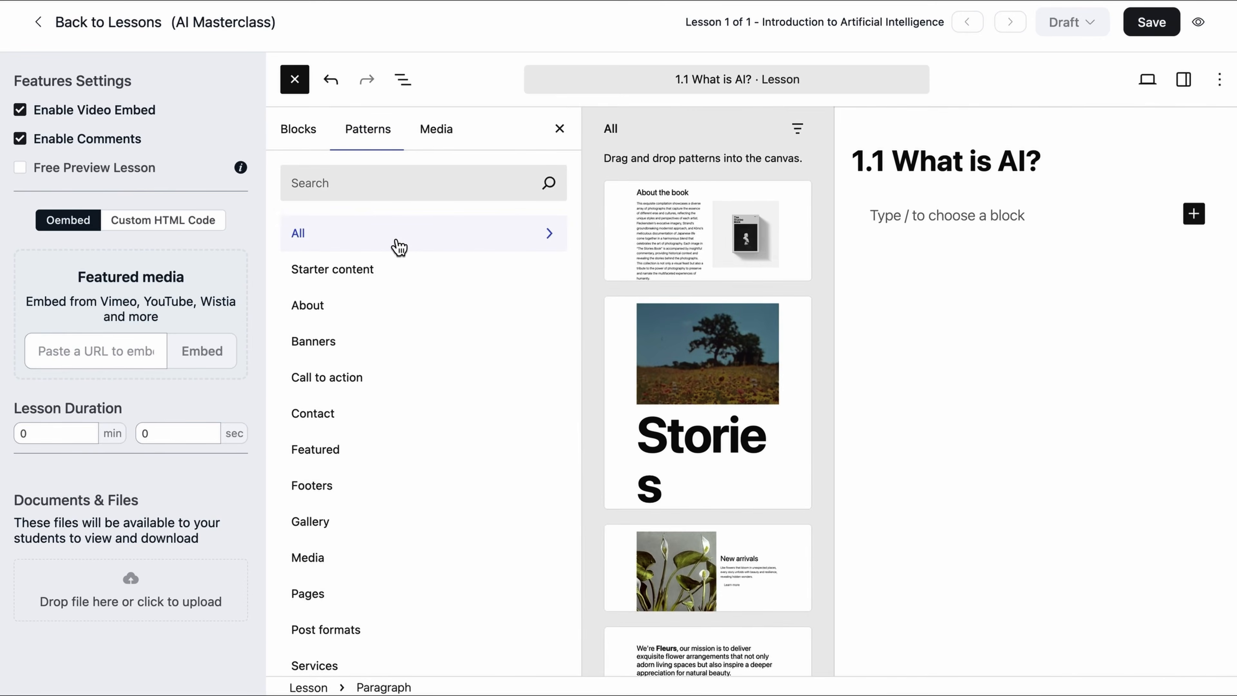
left_click(441, 148)
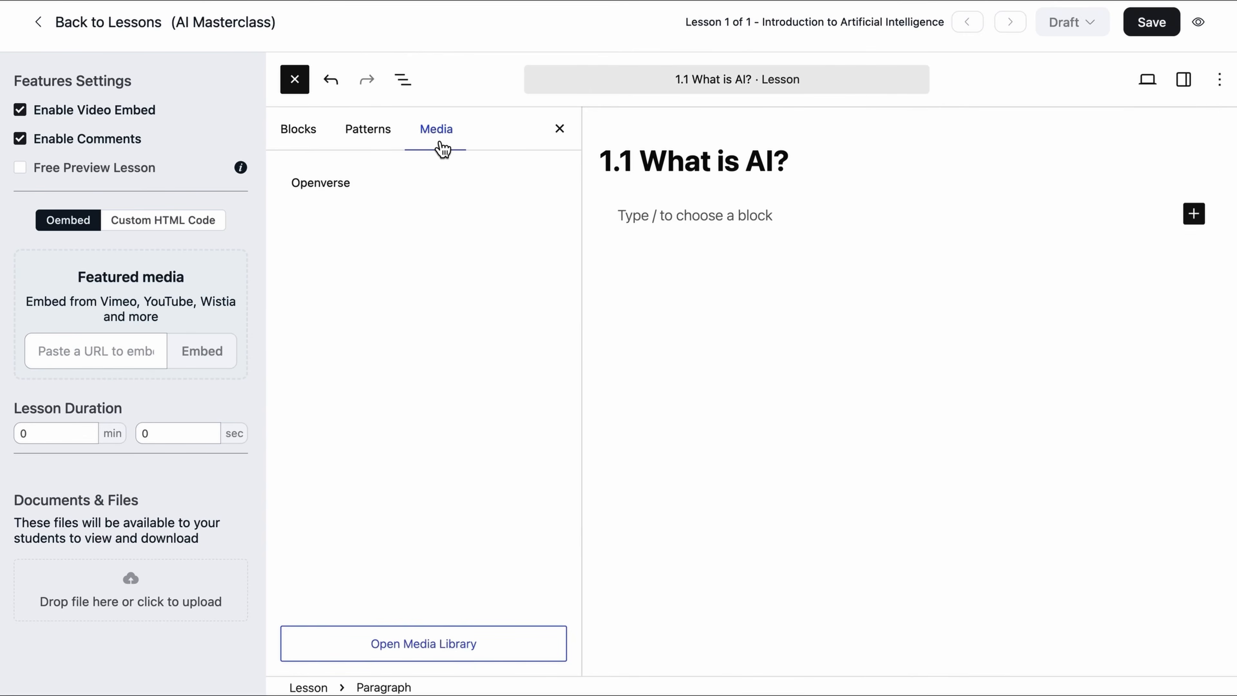
left_click(560, 129)
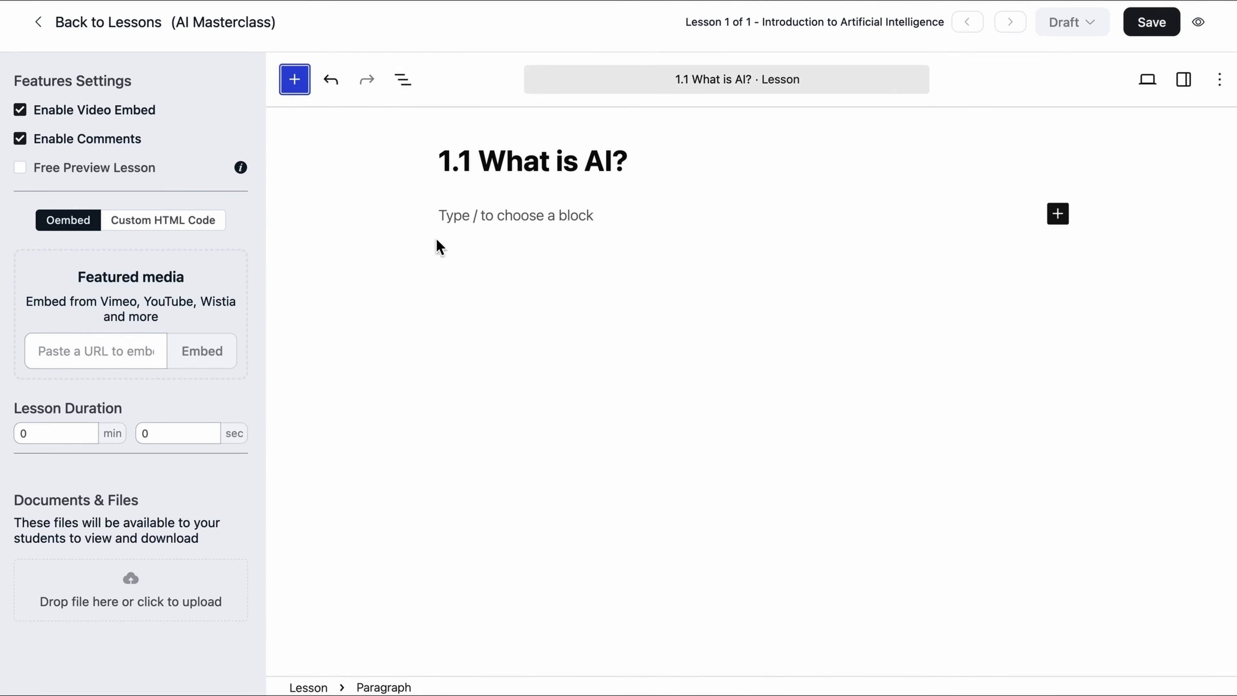
Step: Add a Heading 3 block reading 'Definition of AI'
left_click(297, 90)
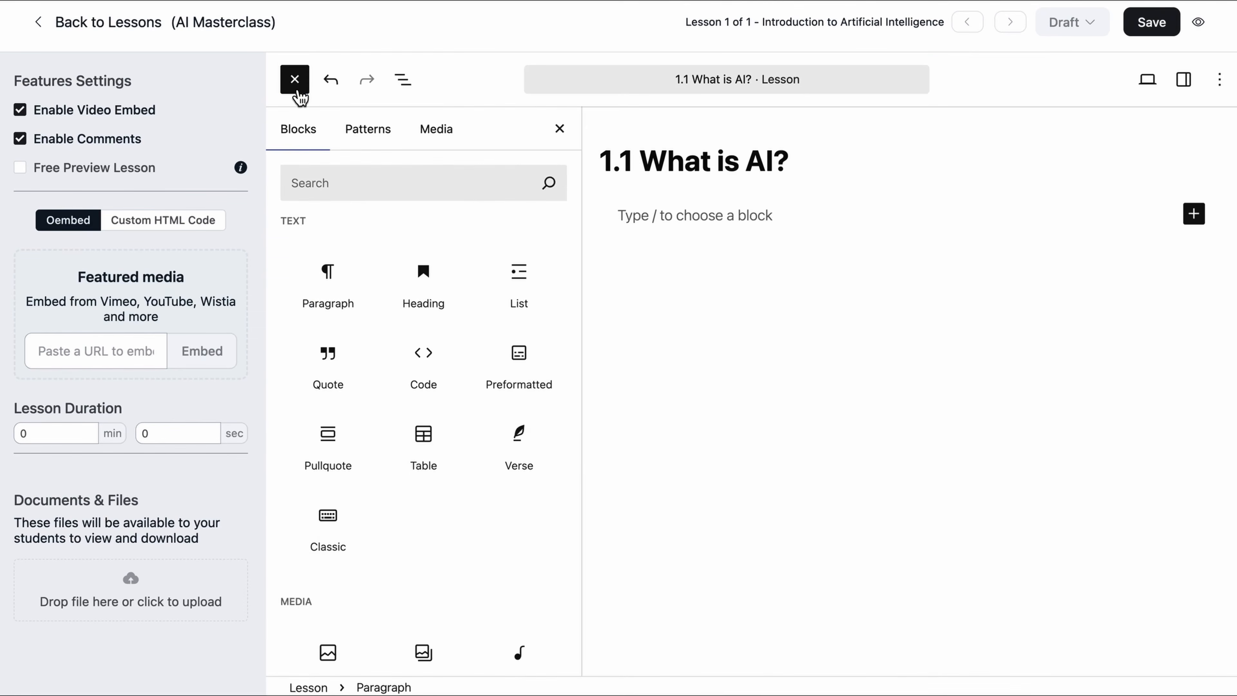
left_click(431, 285)
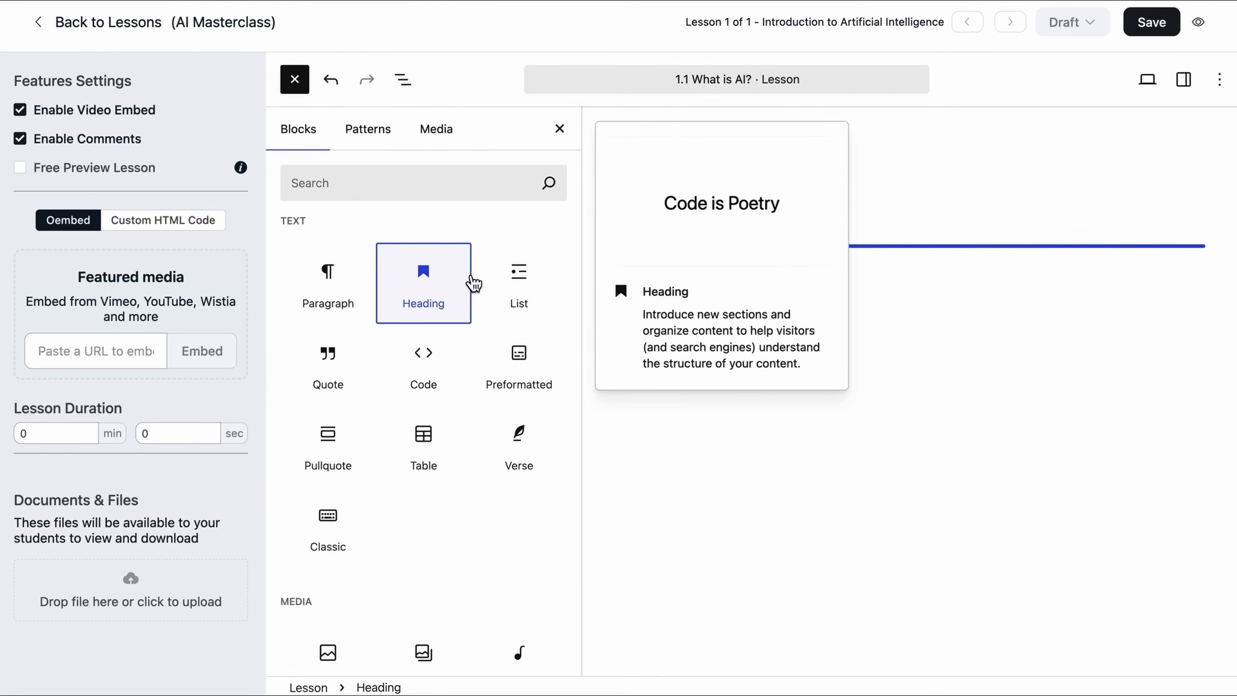
left_click(725, 185)
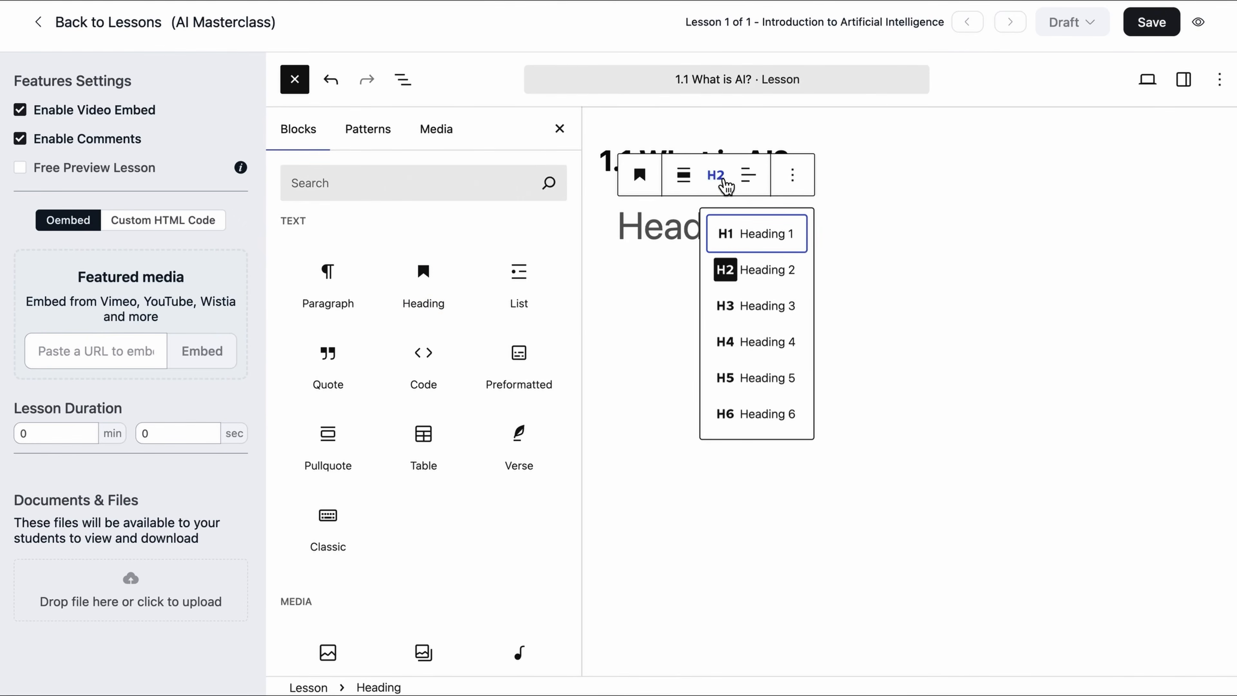
left_click(742, 308)
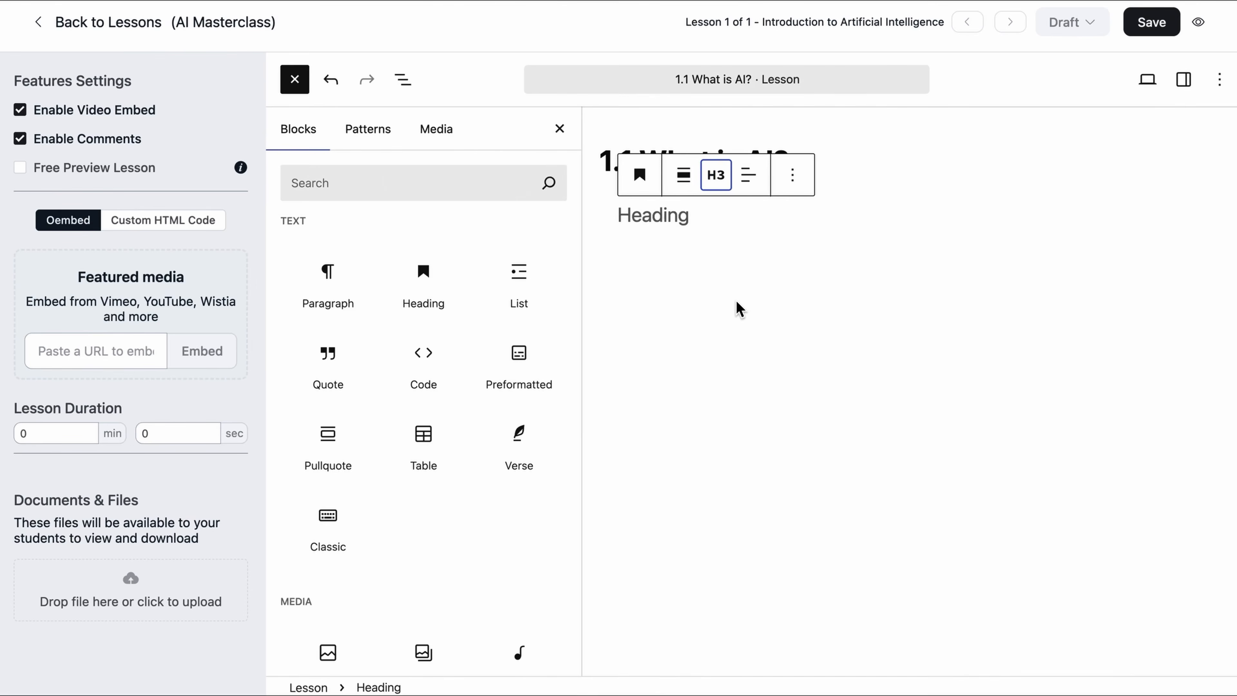
left_click(672, 221)
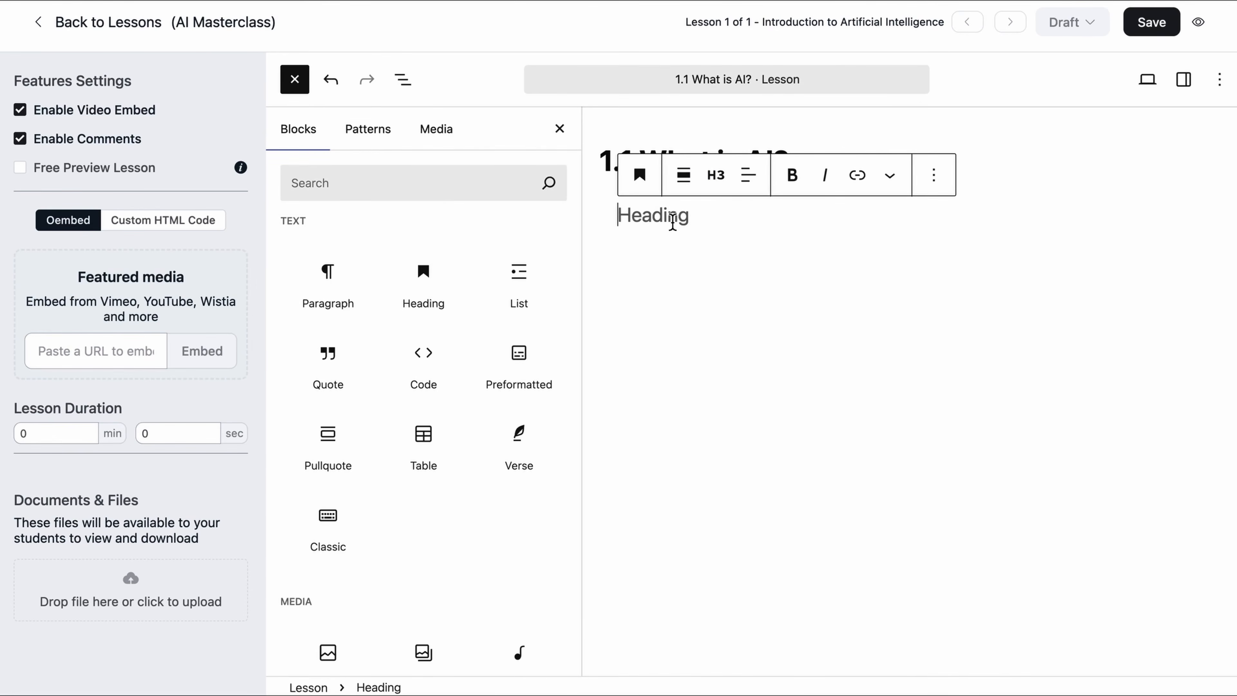
type("Definition of AI")
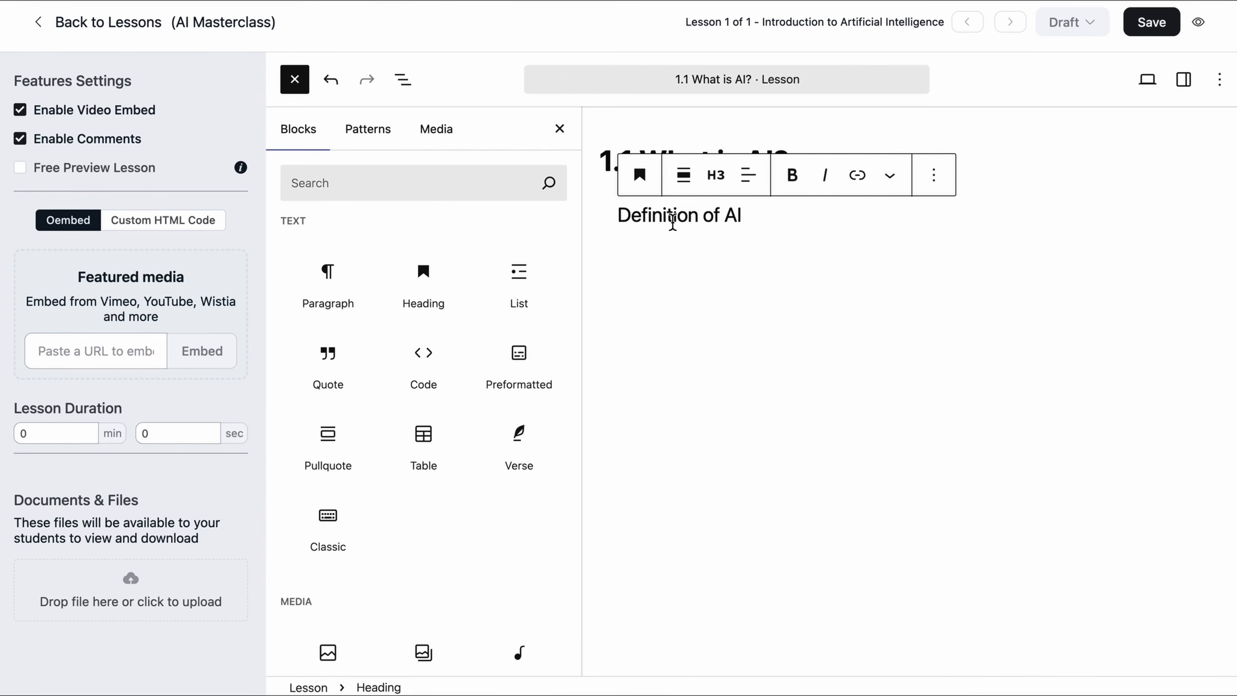
Step: Paste the paragraph defining Artificial Intelligence below the heading
key("Return")
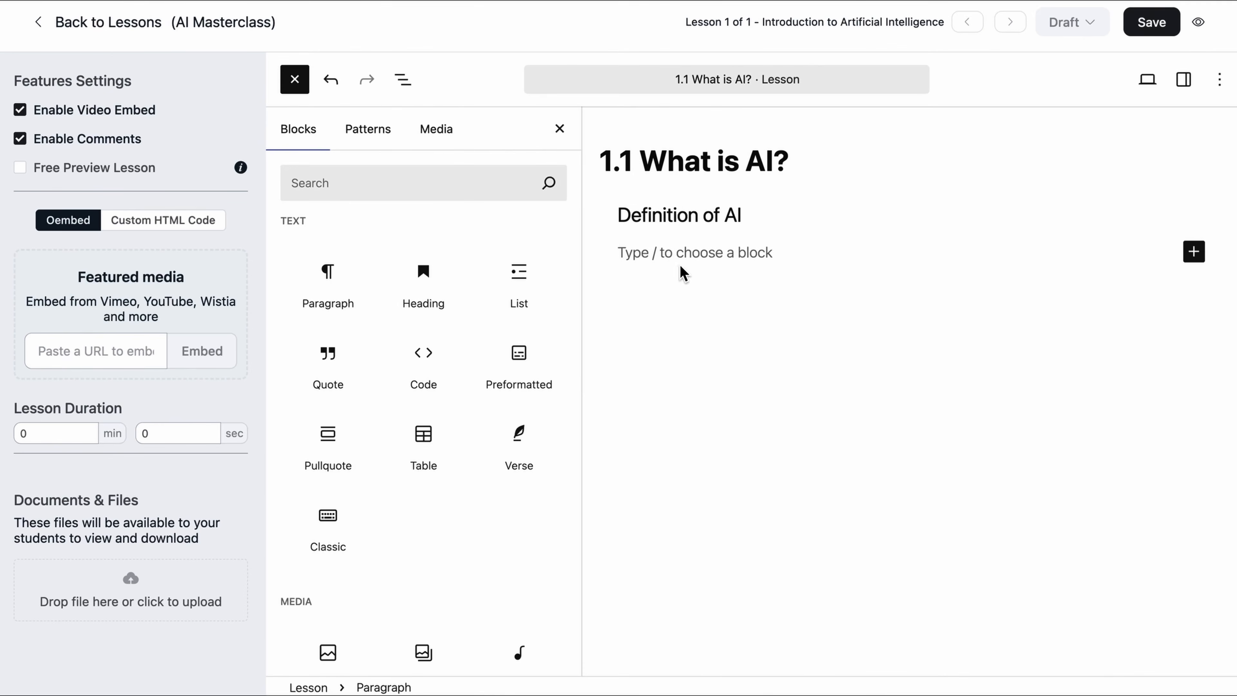
type("Artificial Intelligence, or AI, refers to the simulation of human intelligence in machines that are designed to think, learn, and problem-solve like humans. These systems can perform tasks such as understanding language, recognizing patterns, making decisions, and adapting to new situations.")
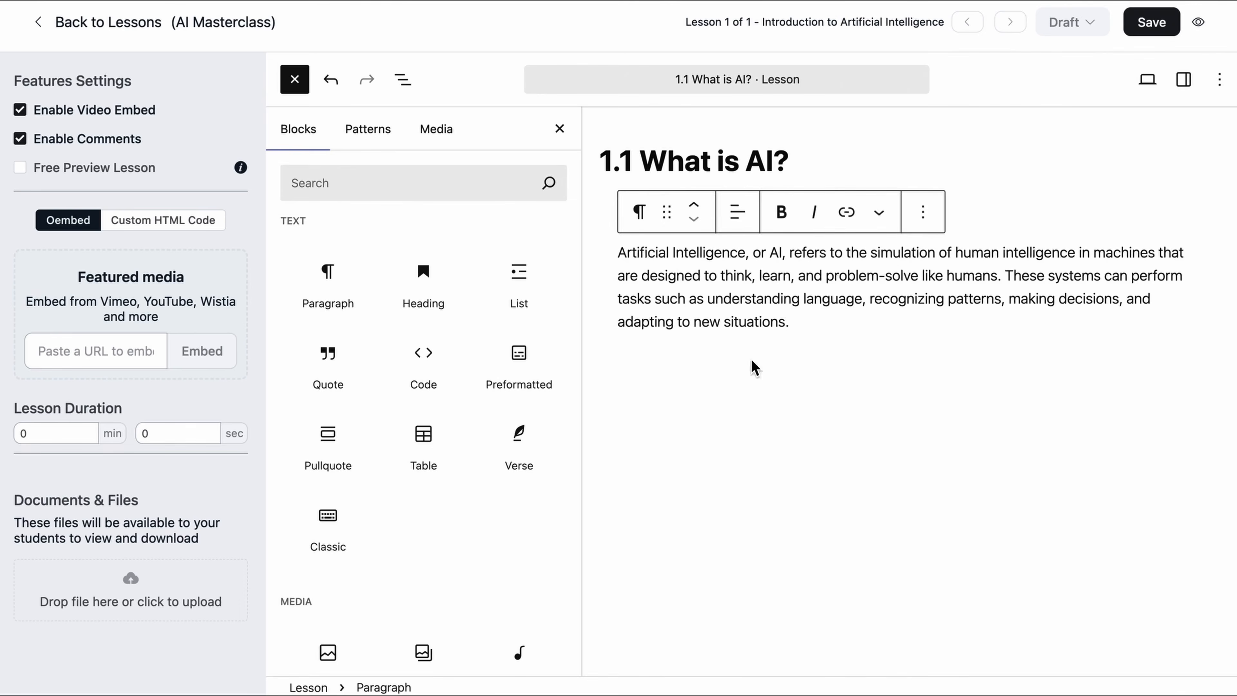
left_click(652, 503)
left_click(549, 207)
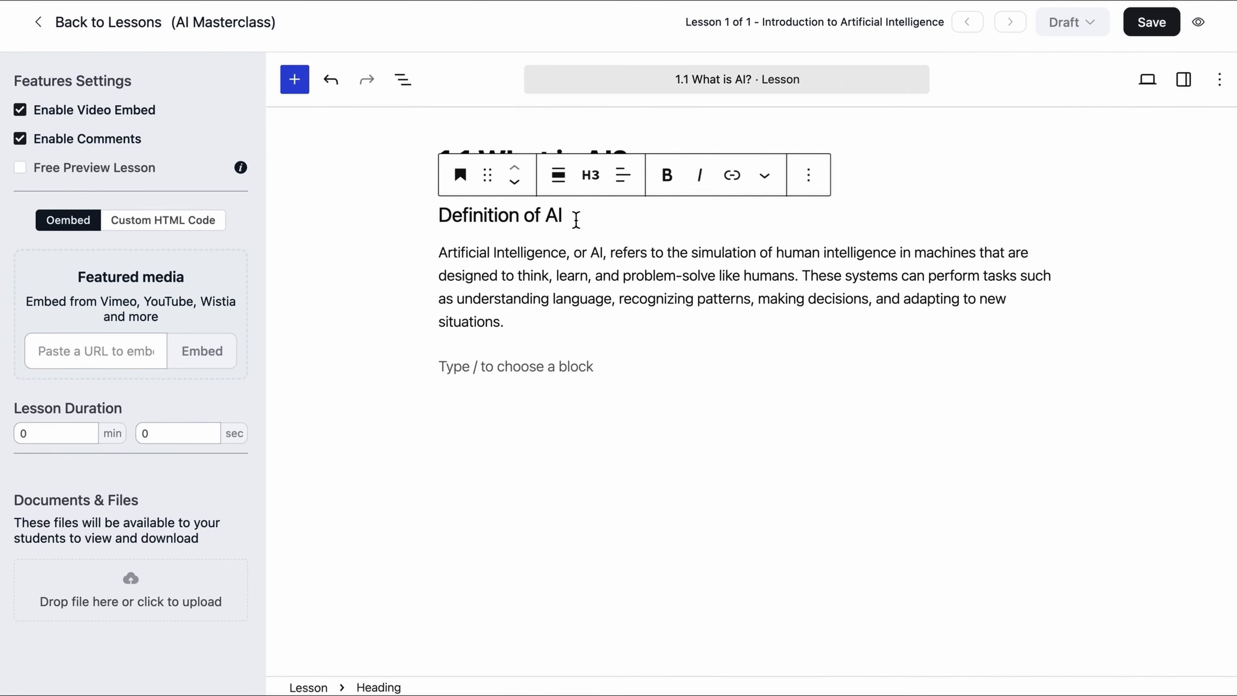
Step: Give the 'Definition of AI' heading a dark background, white text and small (S) font size
left_click(1184, 80)
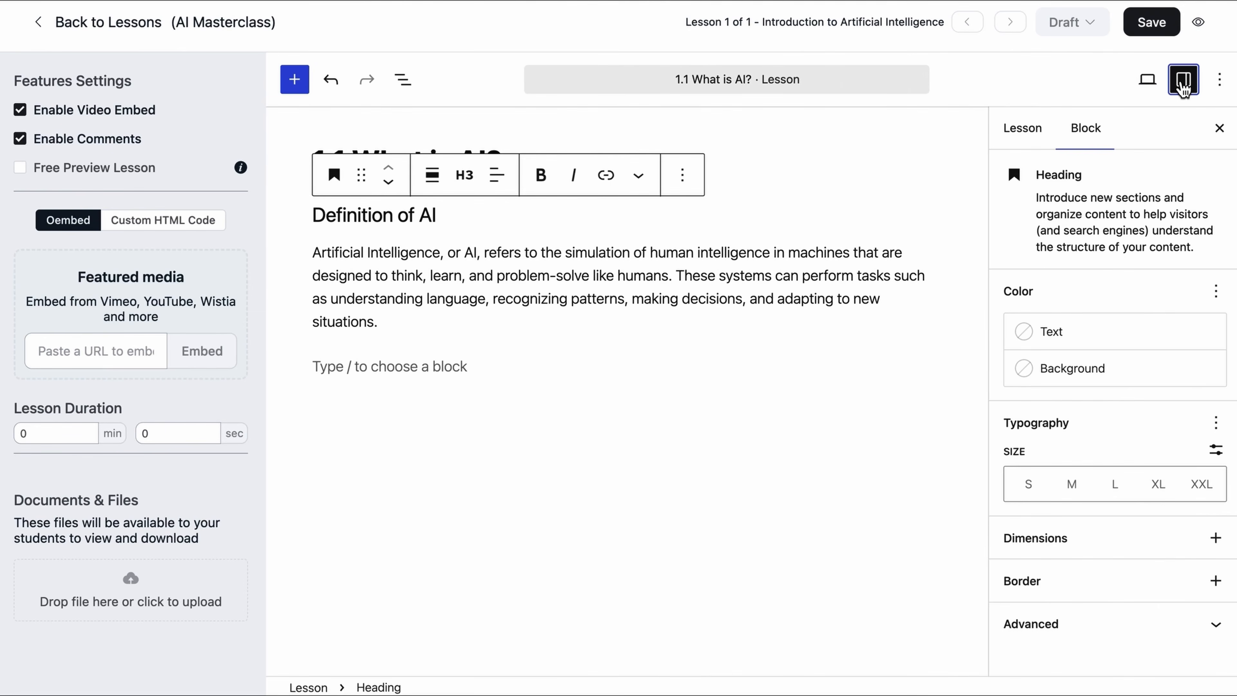
left_click(1109, 345)
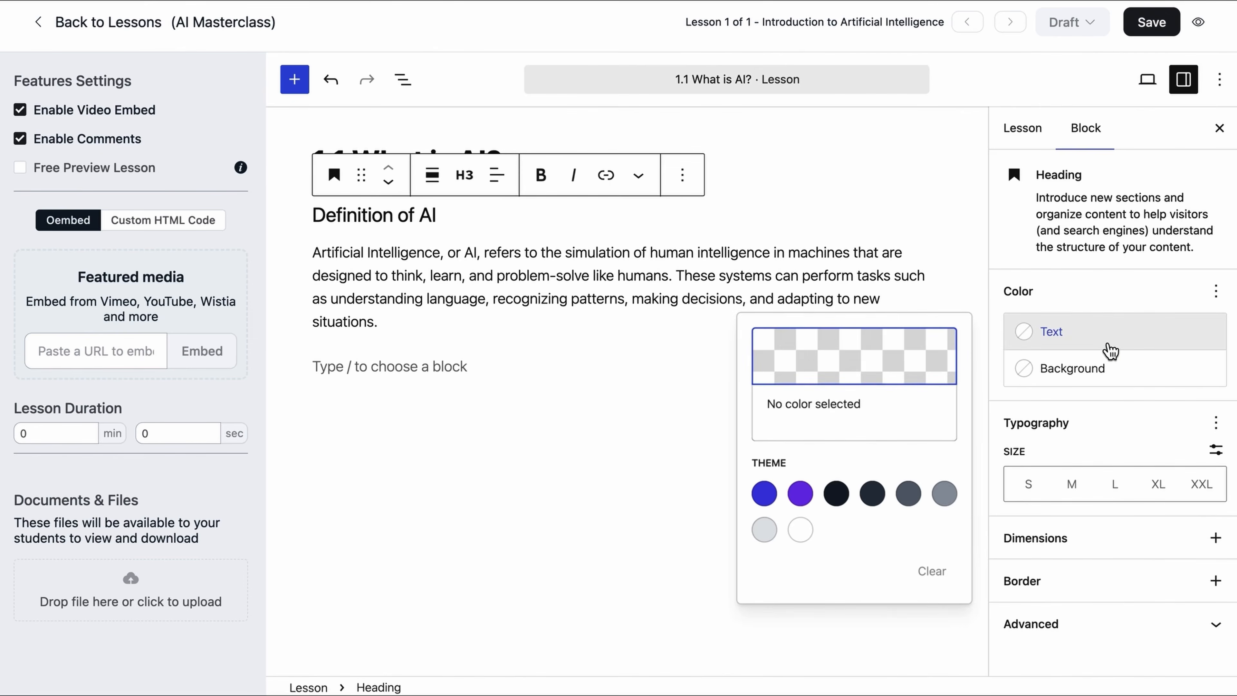
left_click(1113, 373)
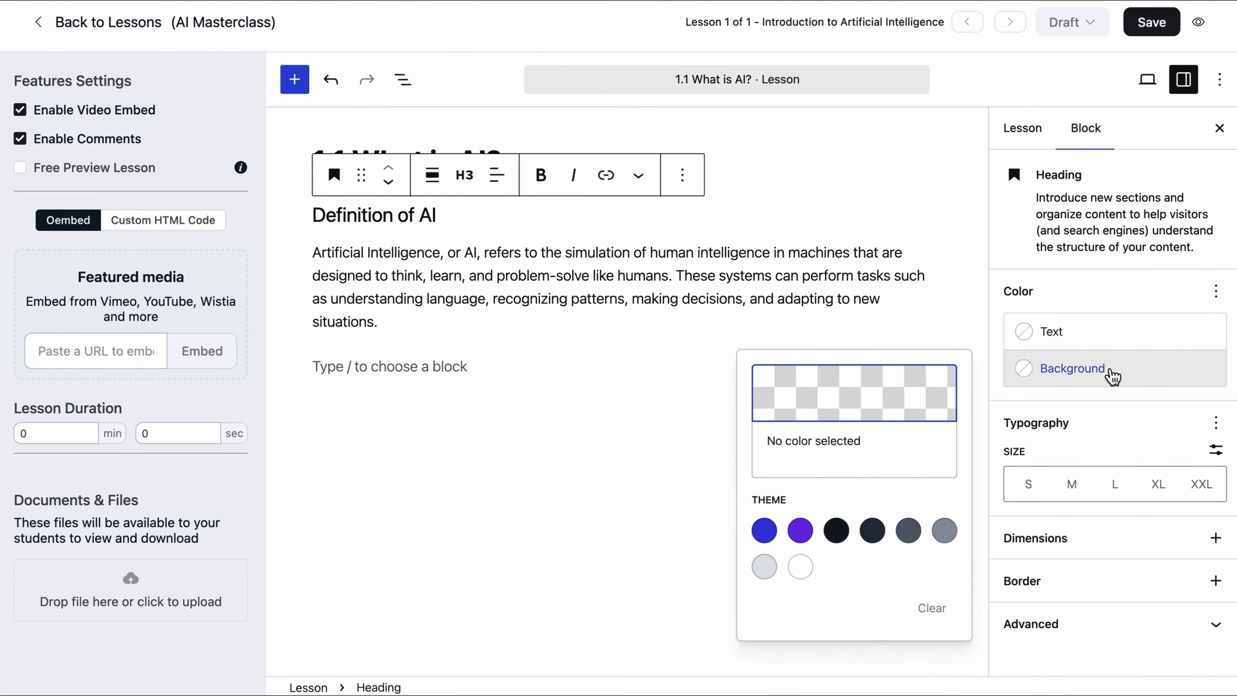
left_click(837, 530)
left_click(1070, 345)
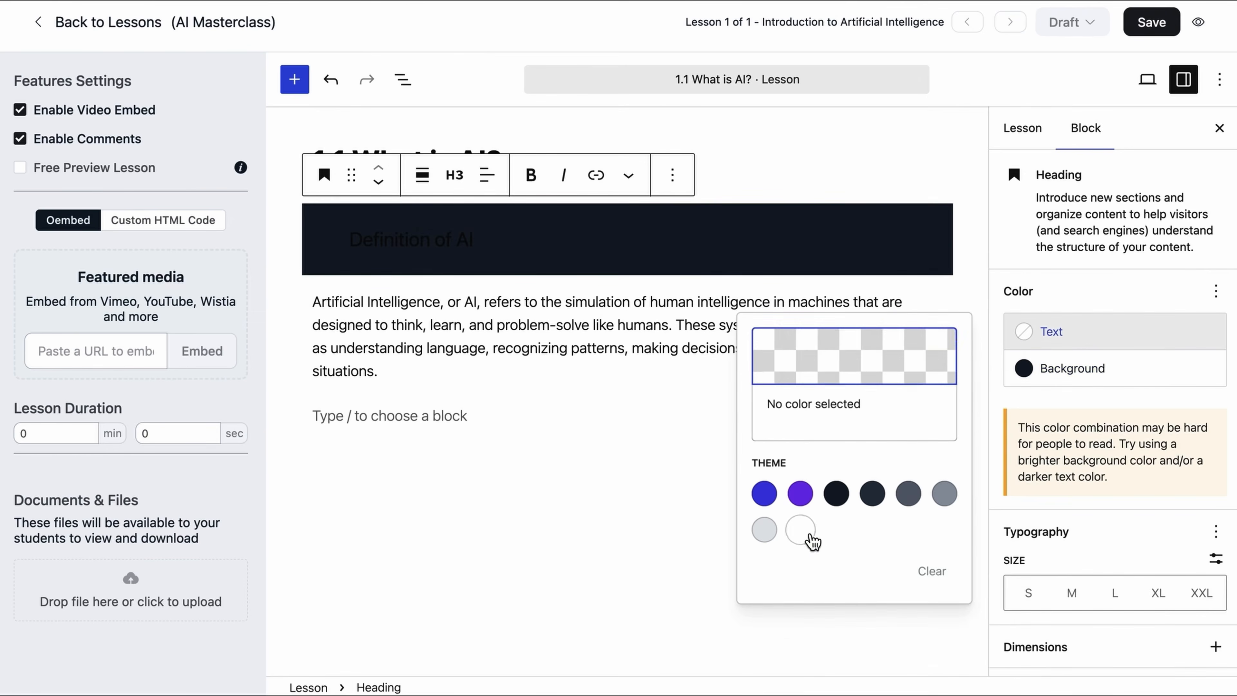
left_click(800, 529)
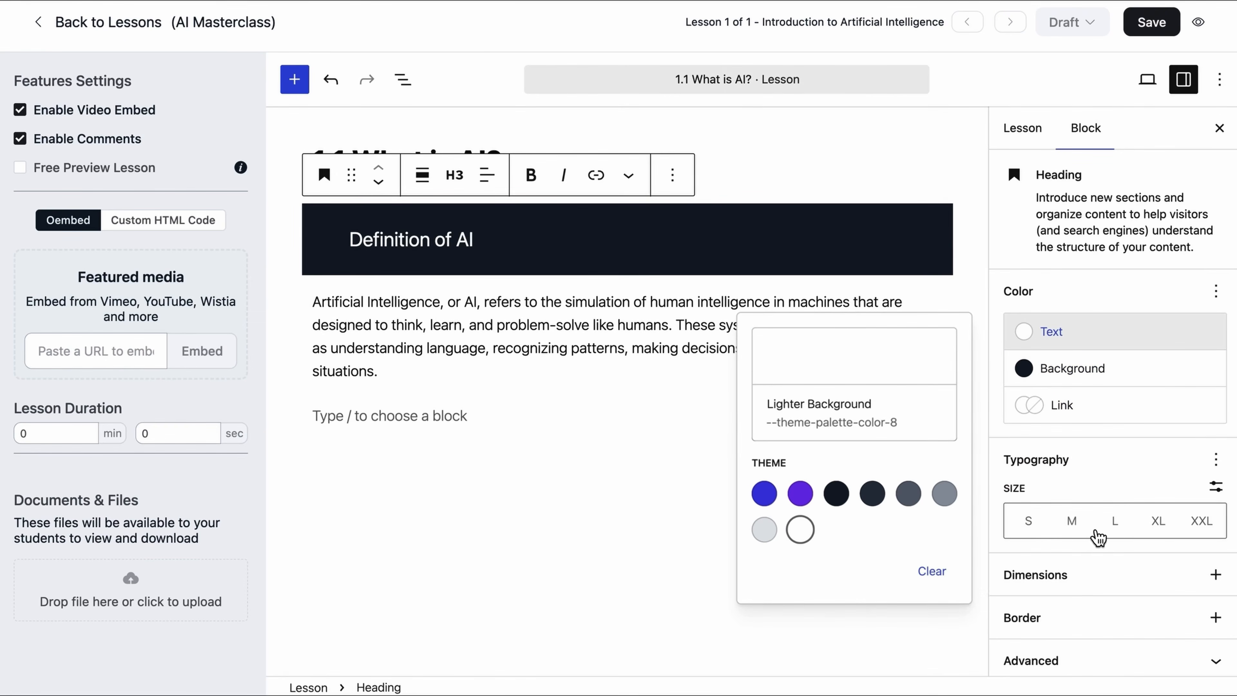
left_click(1075, 521)
left_click(1029, 520)
key("ctrl+shift+comma")
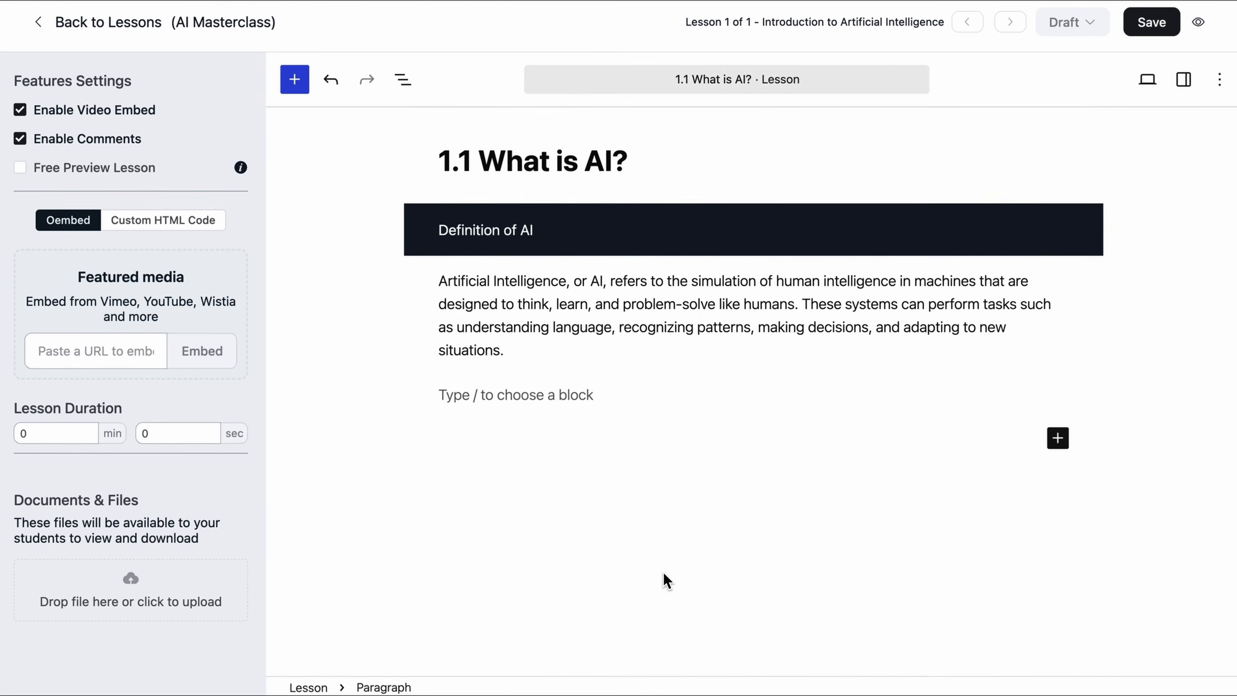
left_click(575, 409)
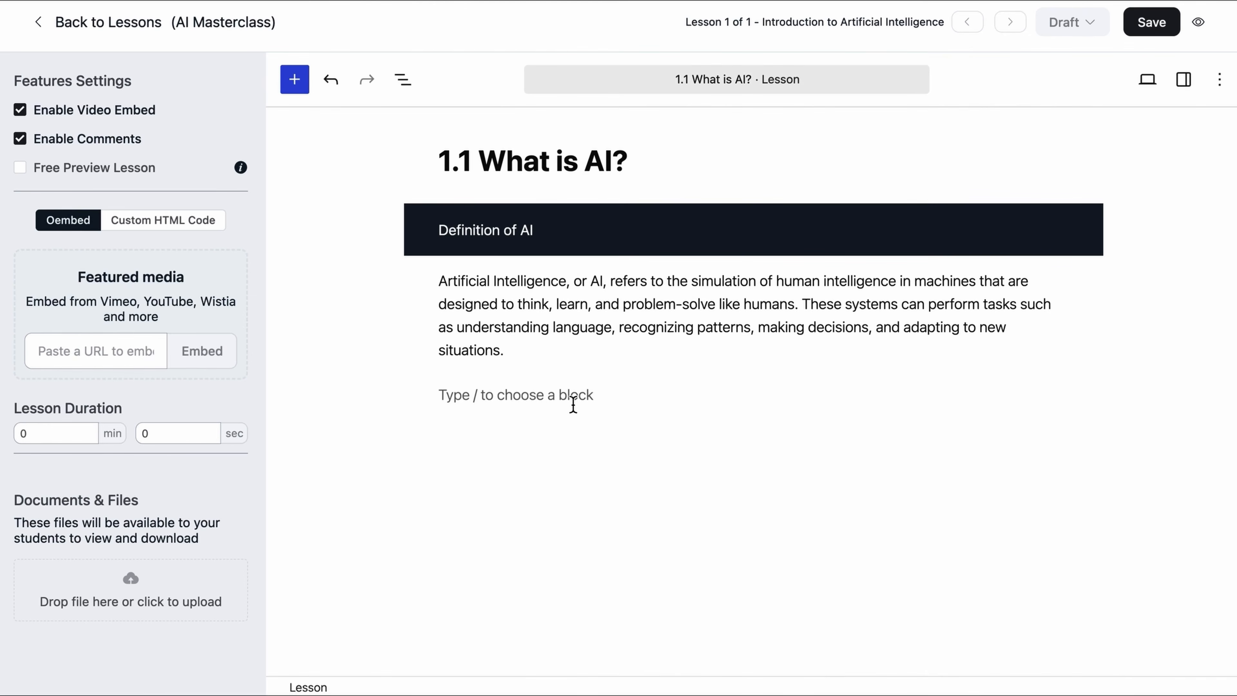
Step: Paste the 'Types of Artificial Intelligence' line and add a List block below it
left_click(573, 405)
type("Types of Artificial Intelligence")
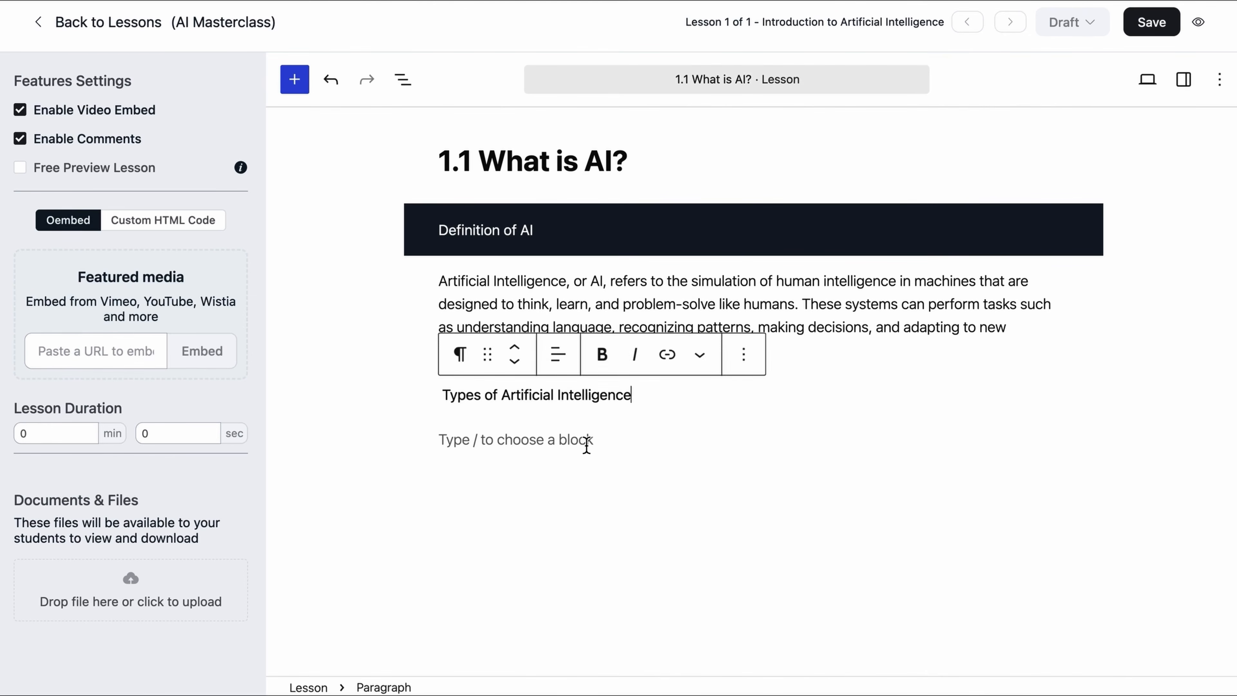
left_click(587, 443)
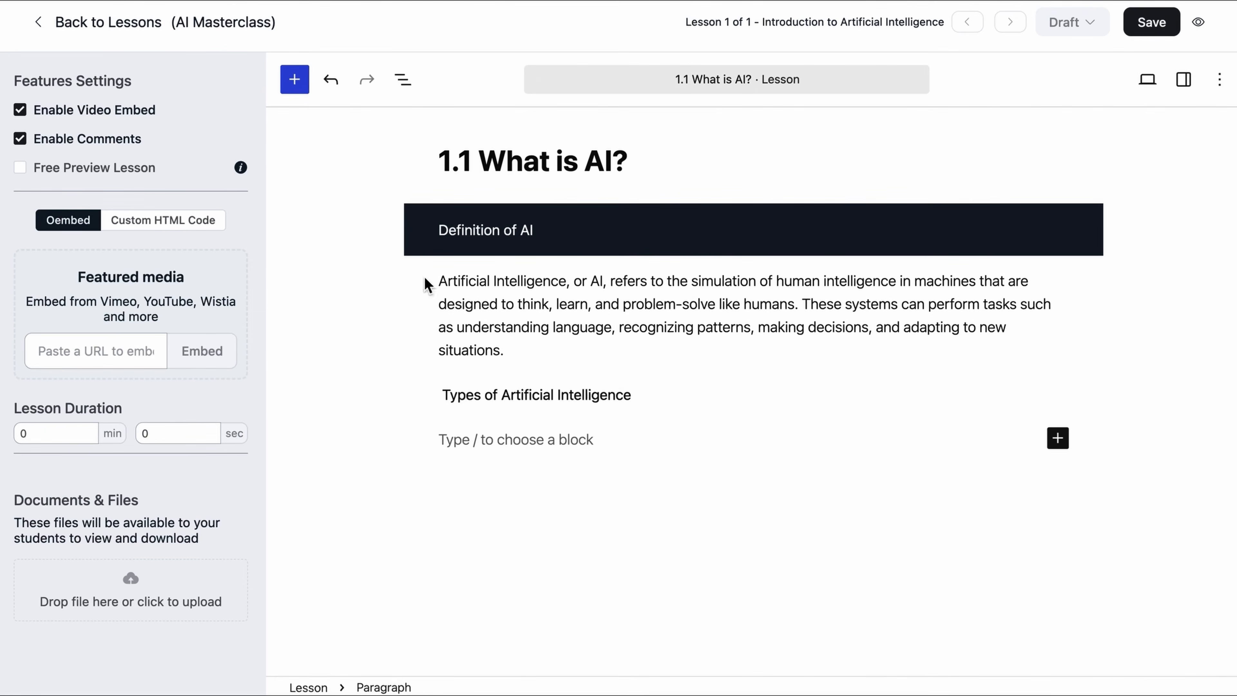
left_click(295, 80)
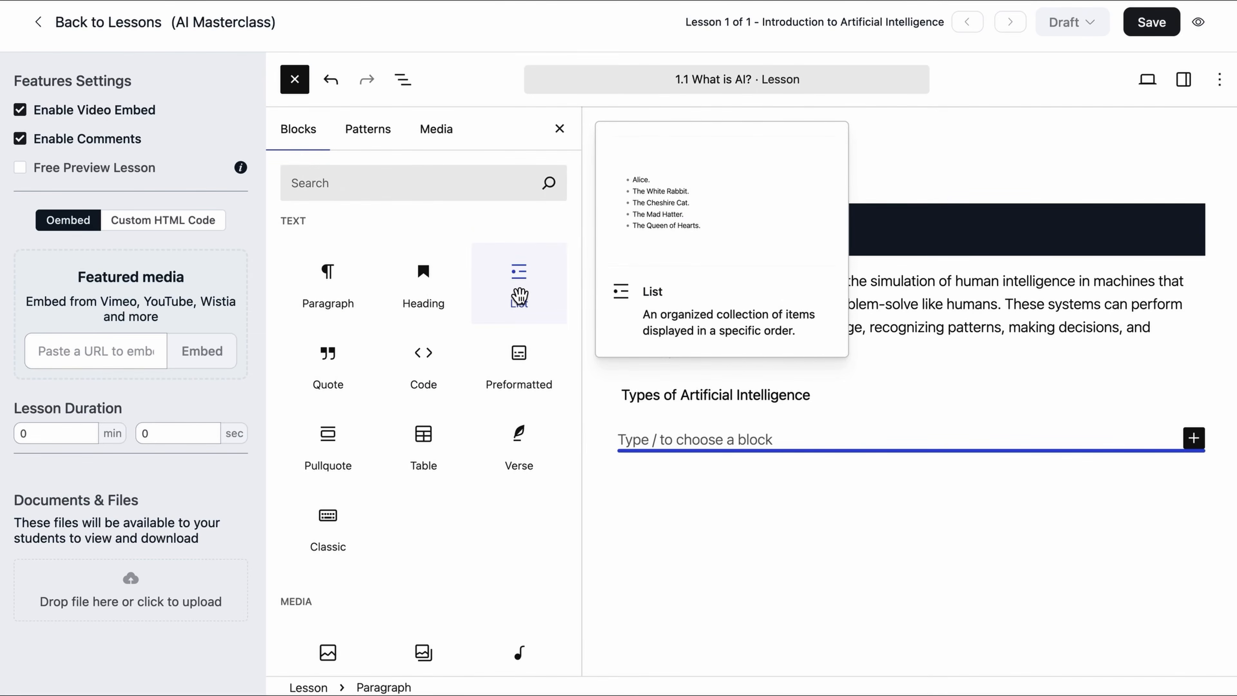
left_click(519, 296)
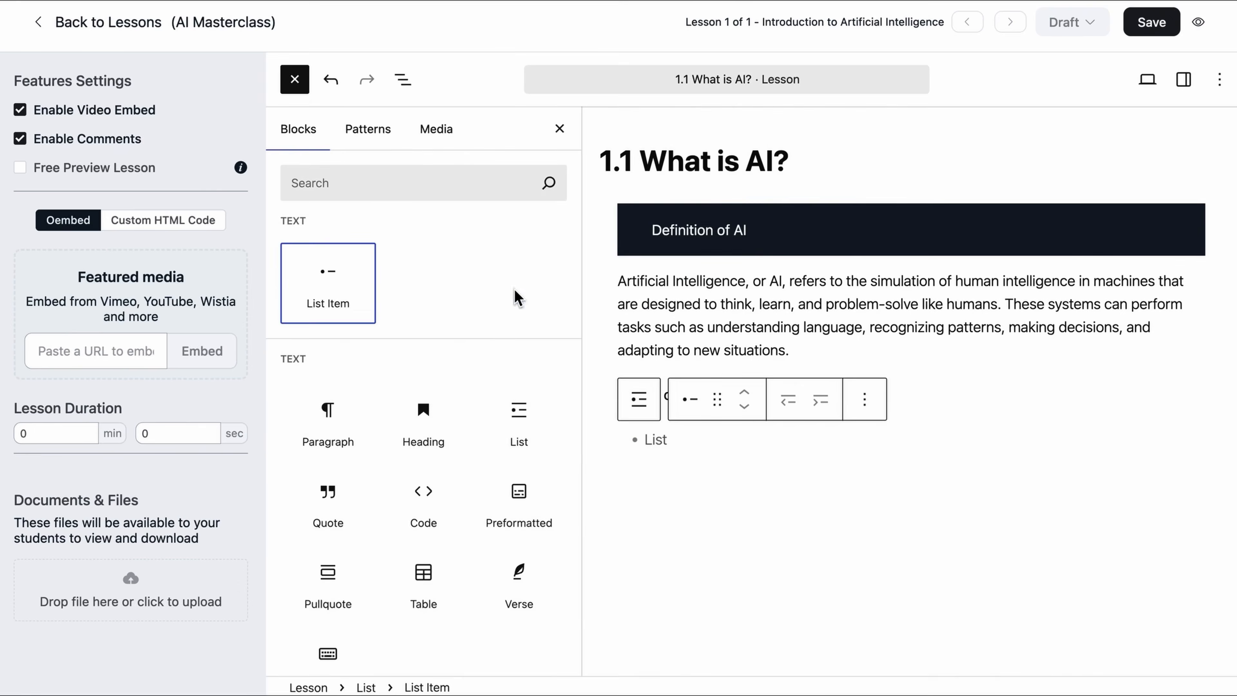
left_click(694, 485)
left_click(681, 452)
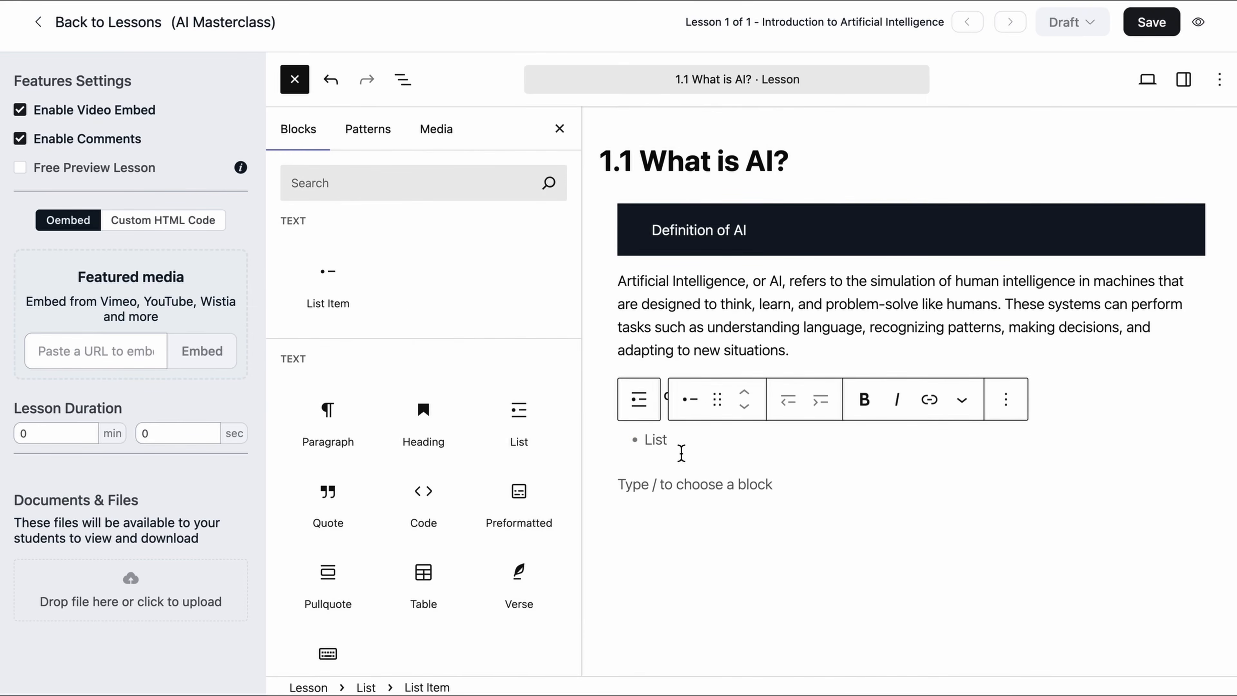
left_click(559, 130)
left_click(590, 494)
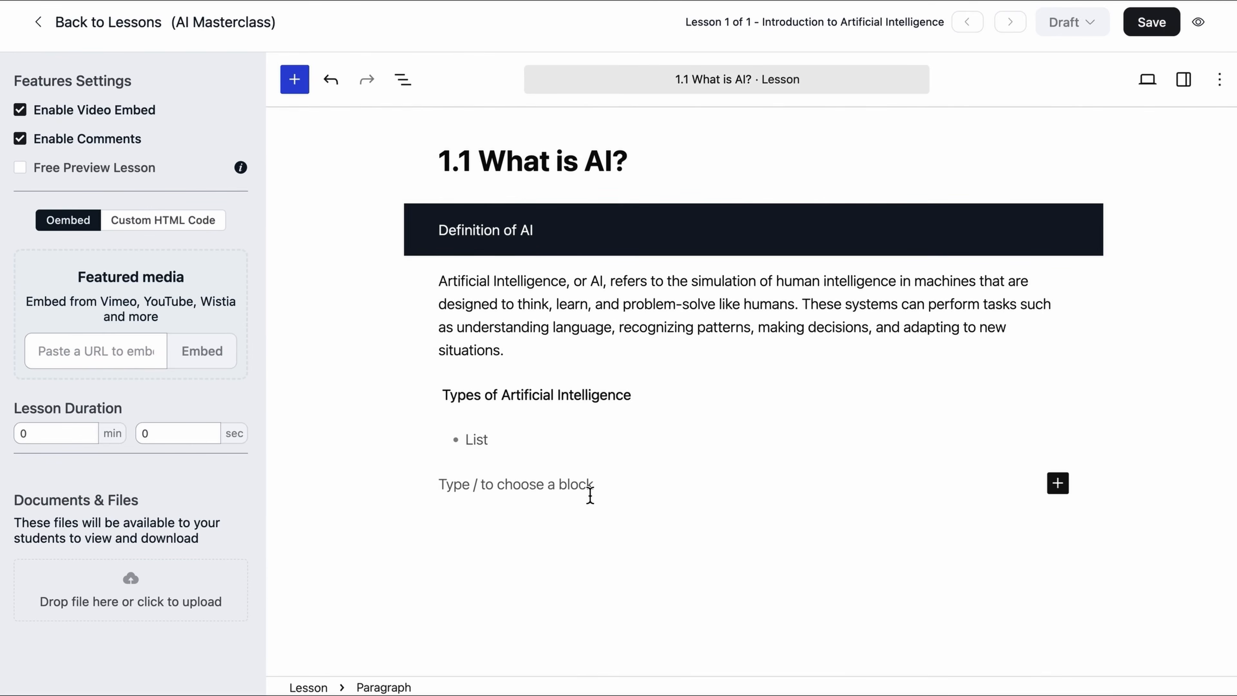
left_click(561, 436)
Step: Fill the list with seven AI types, Narrow AI (Weak AI) through Self-aware AI
type("Narrow AI (Weak AI)")
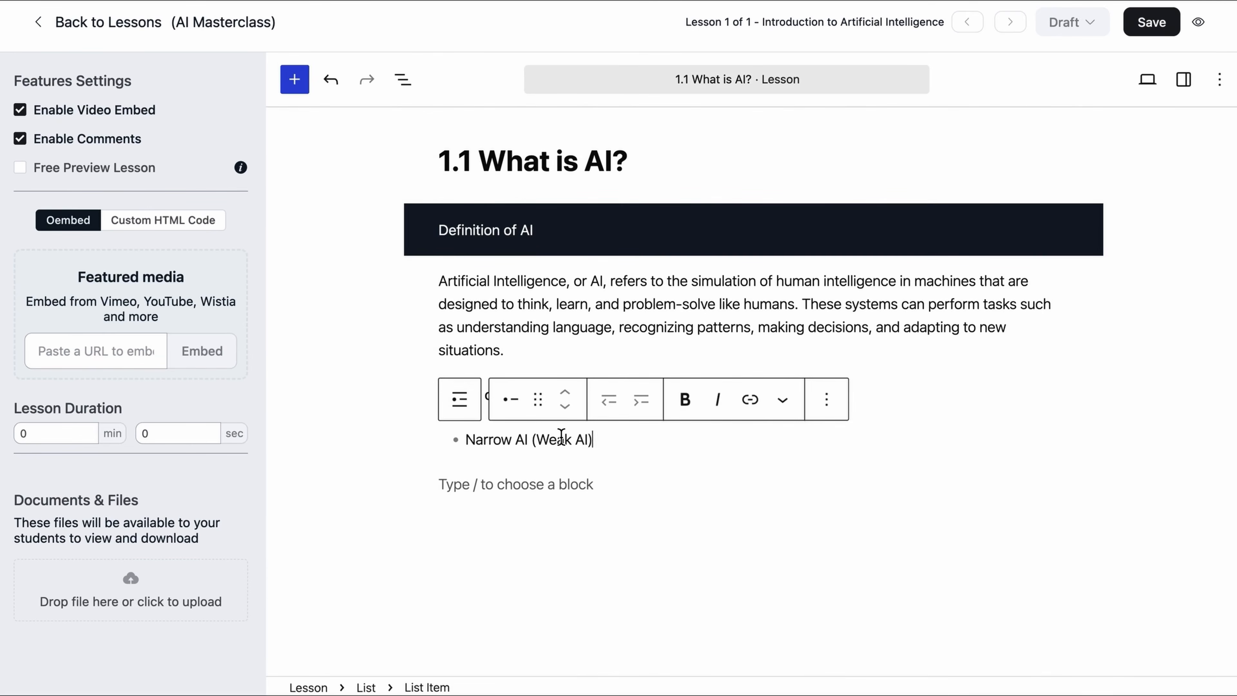
key("Return")
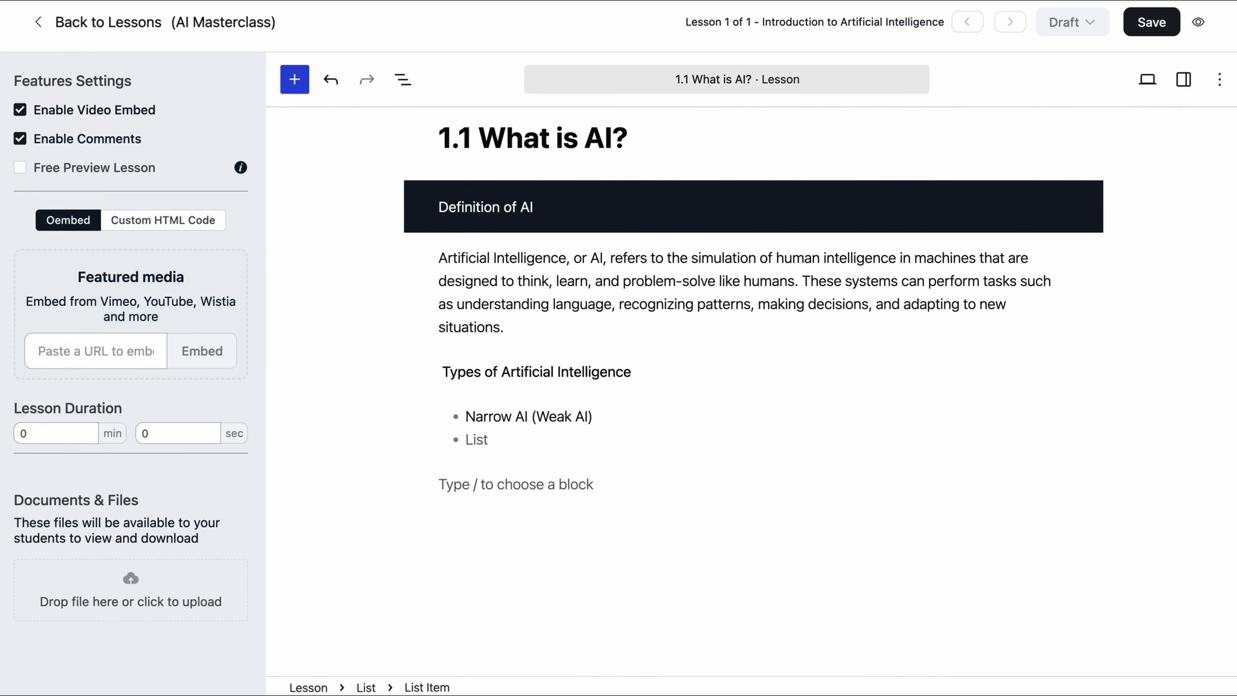
type("General AI (Strong AI) Superintelligent AI Reactive Machines Limited Memory Theory of Mind")
scroll(385, 504, "down", 5)
key("Return")
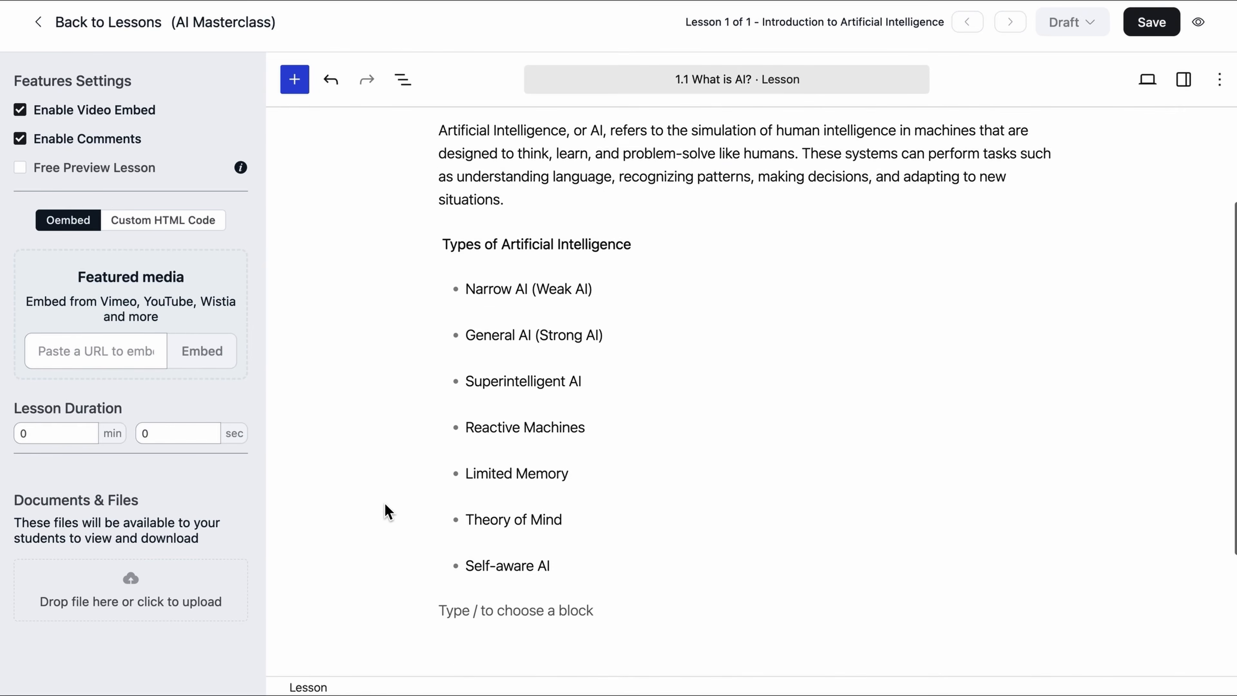
scroll(385, 503, "up", 5)
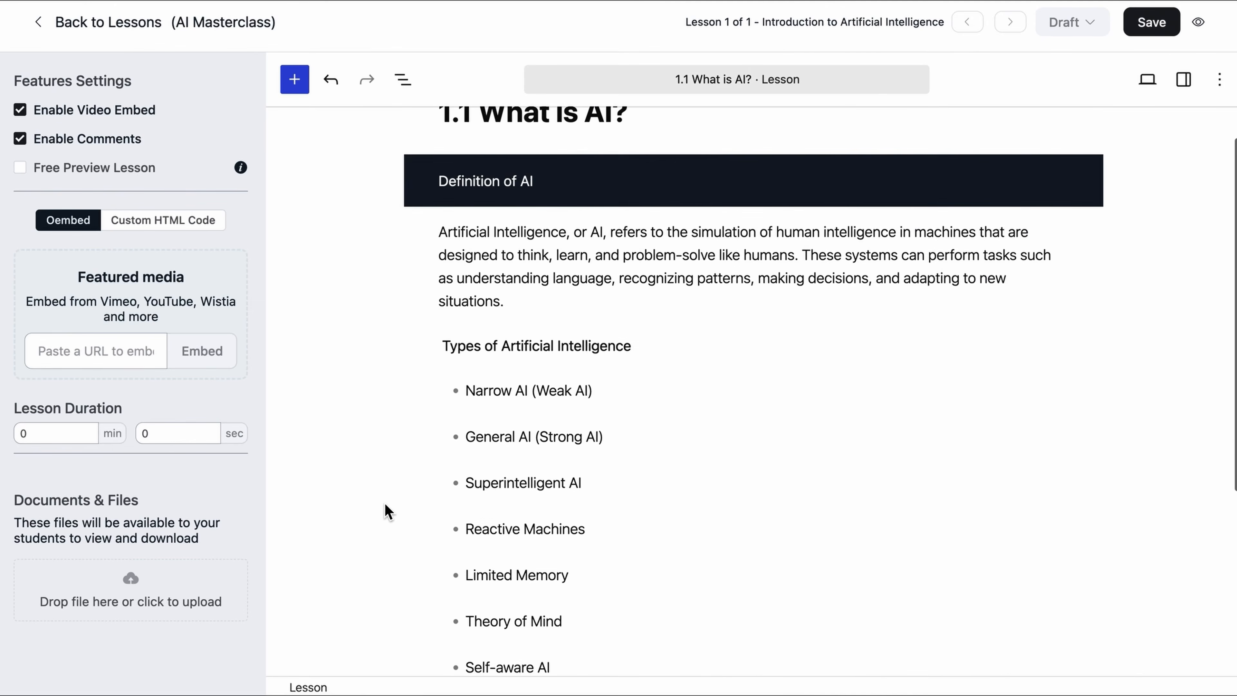
left_click(594, 442)
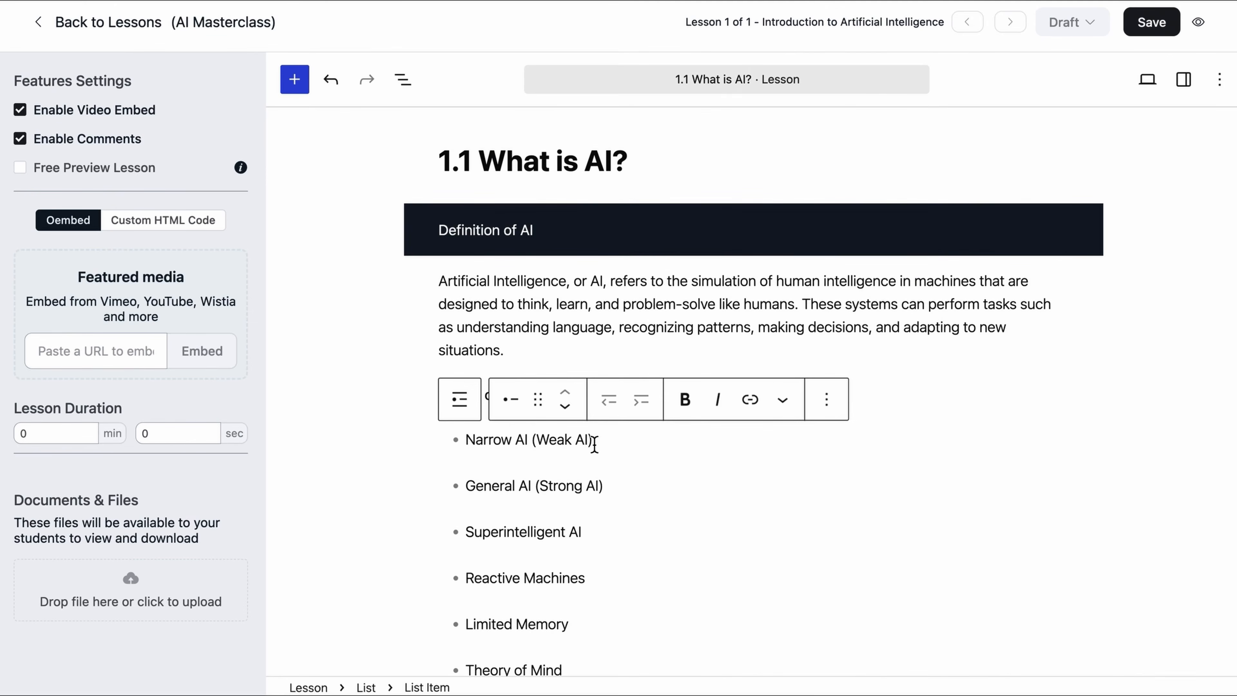
key("Up")
scroll(796, 528, "down", 7)
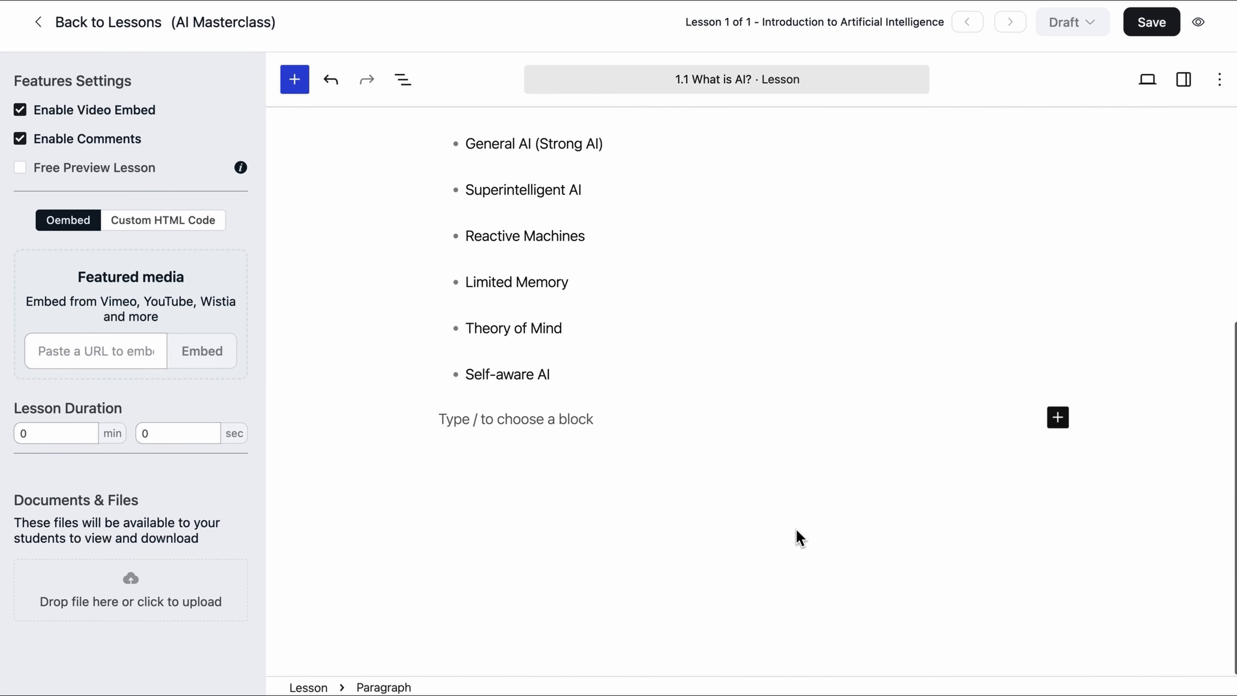
scroll(799, 536, "up", 3)
scroll(796, 528, "down", 4)
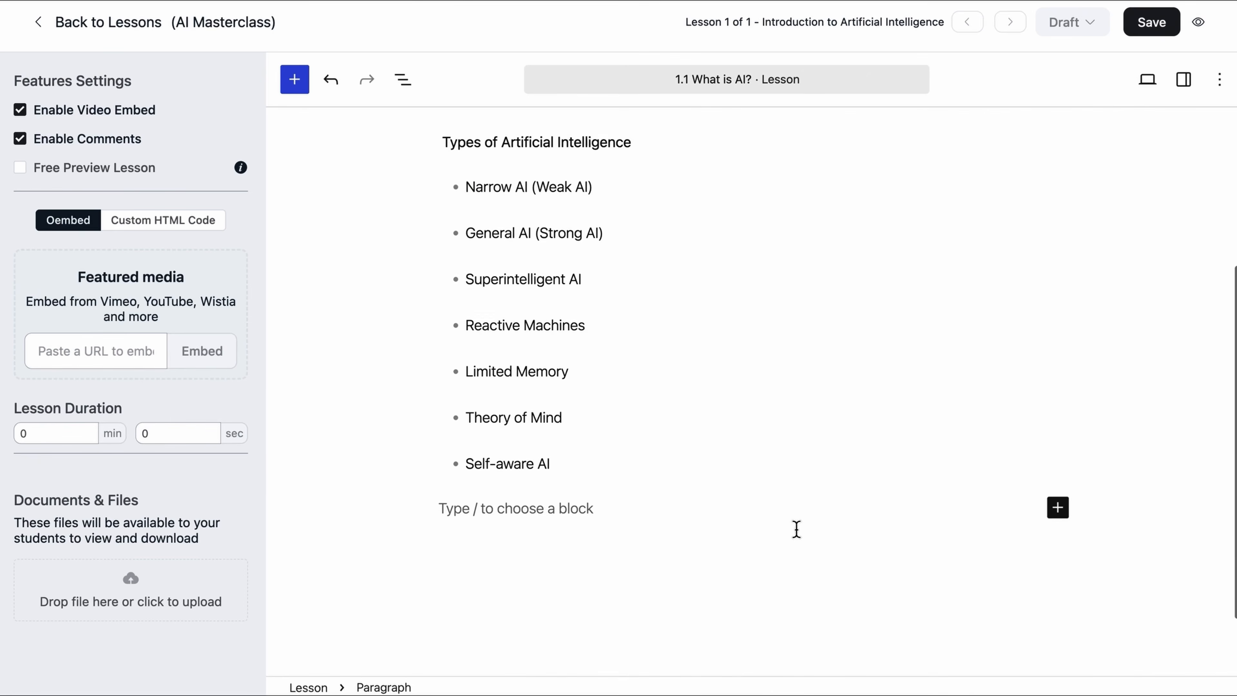
Step: Add a bold 'Summary image of AI's history' line below the list
type("Summary image of AI’s history")
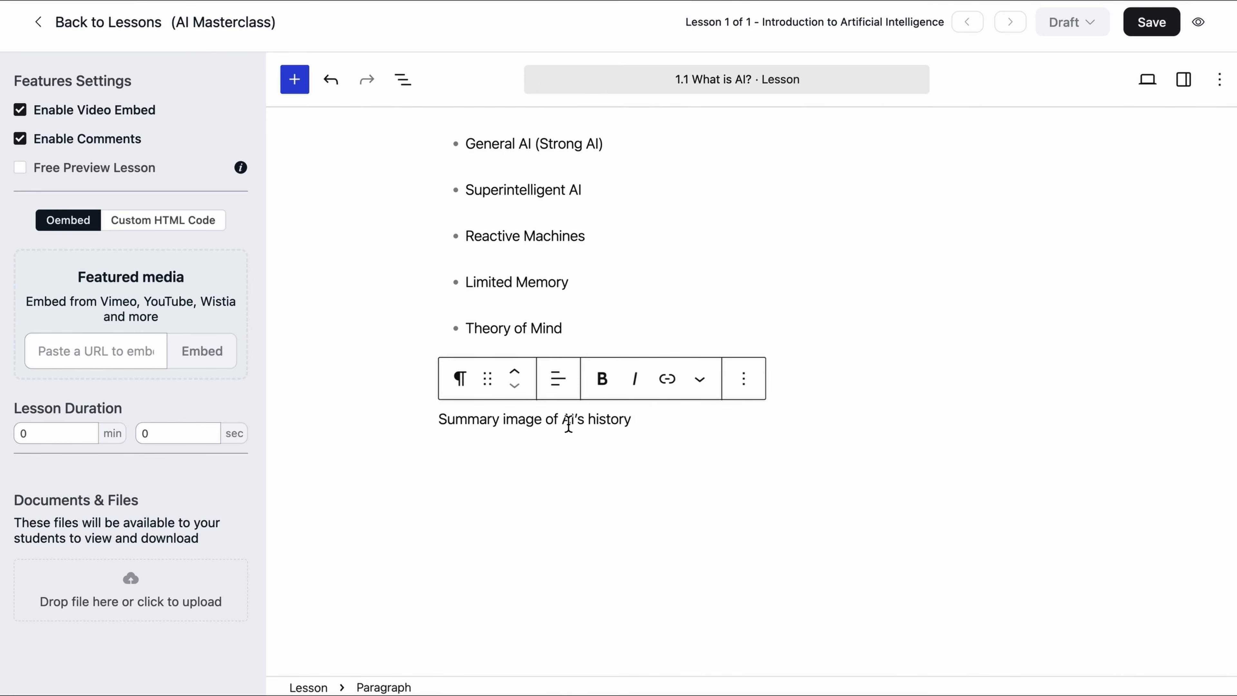
triple_click(568, 424)
left_click(603, 385)
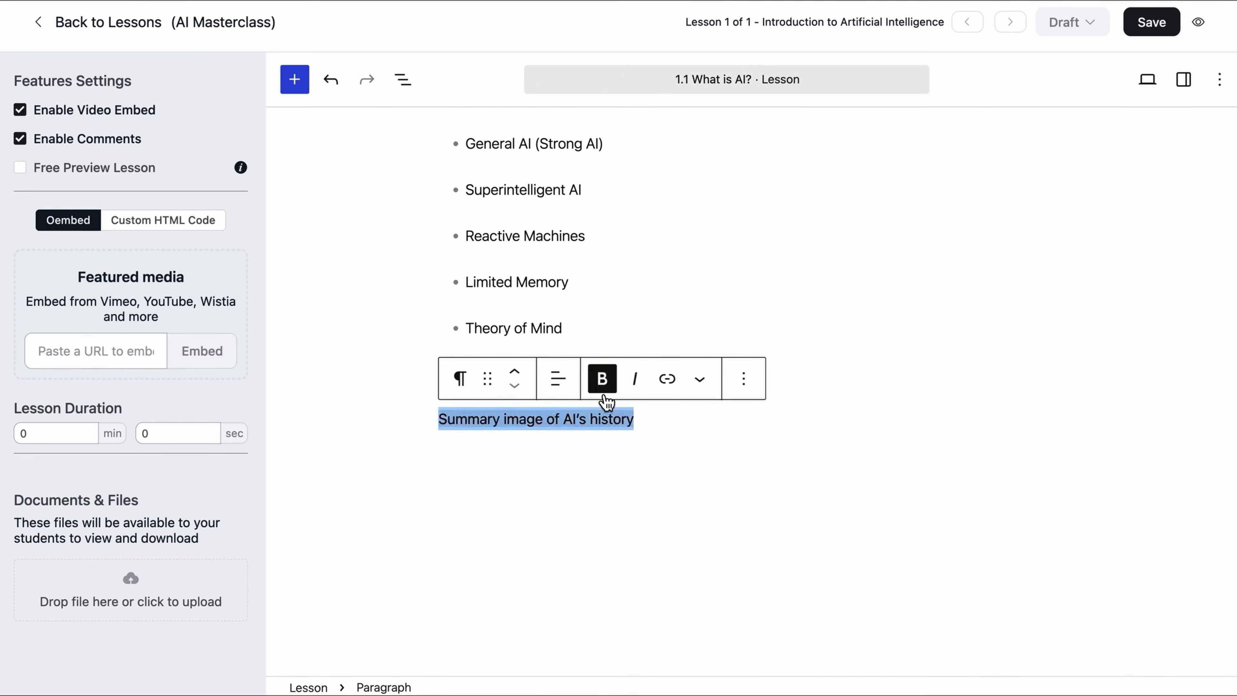
left_click(629, 515)
Step: Insert the Ai history.jpg infographic as an image block and shrink it slightly
type("/")
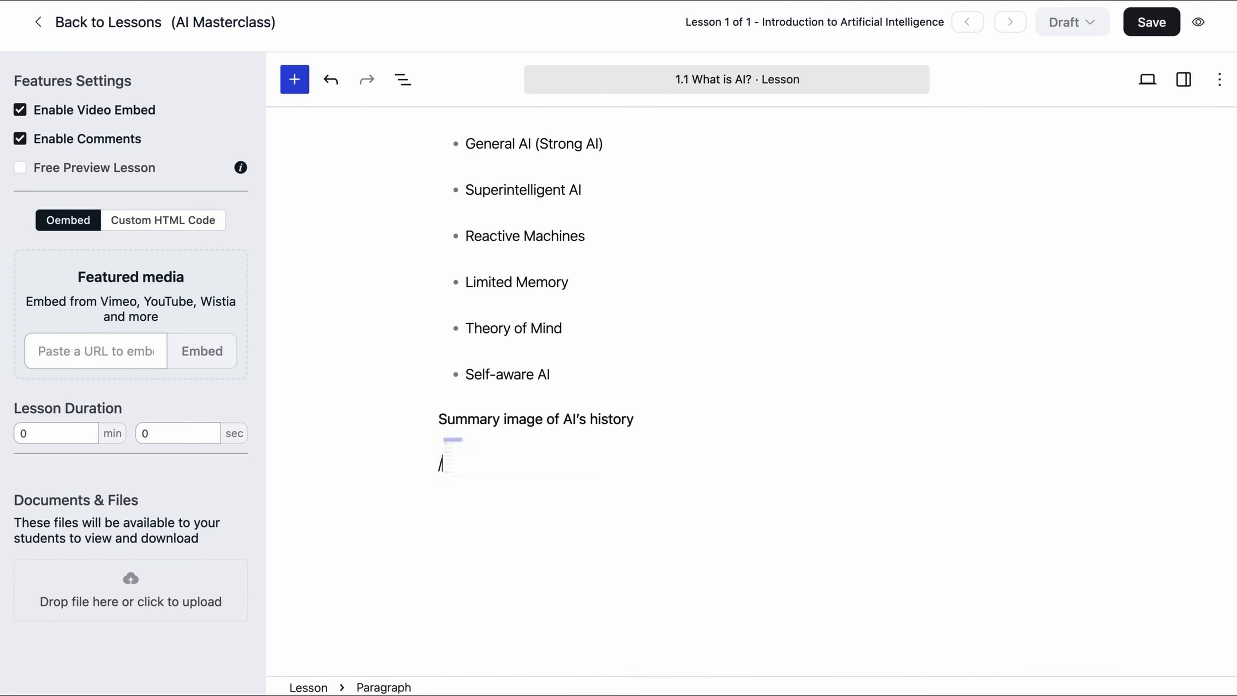
type("im")
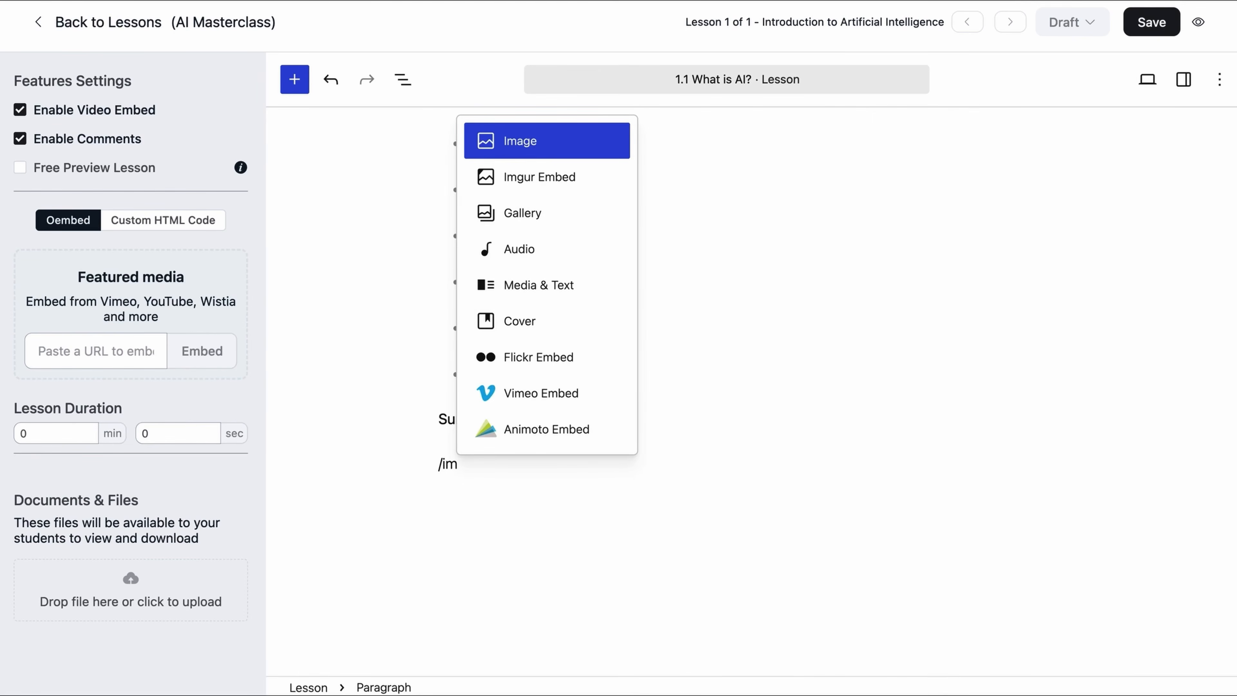
left_click(540, 144)
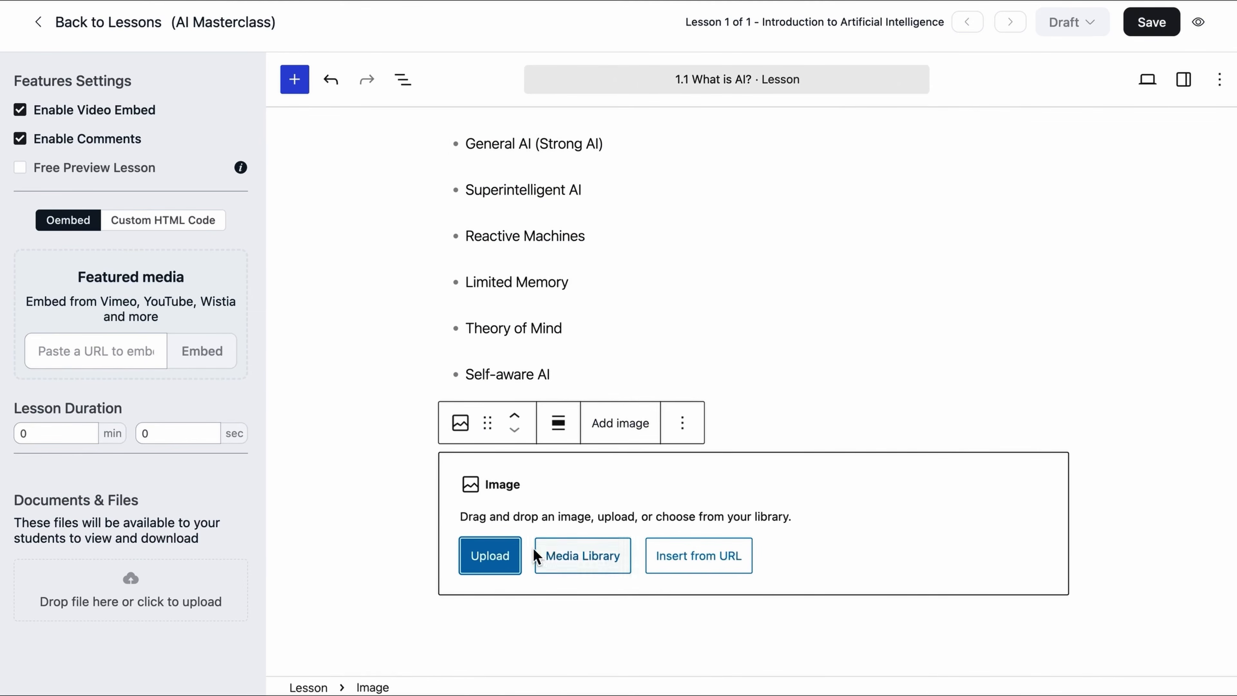
left_click(516, 564)
left_click(853, 253)
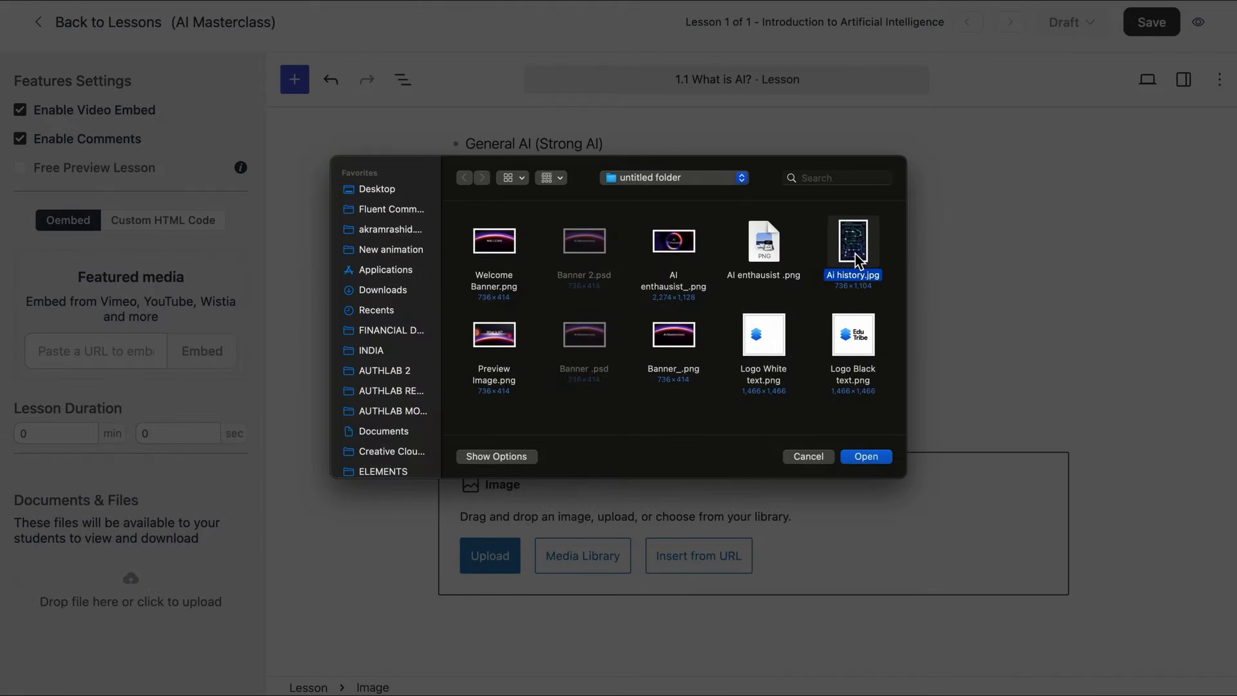
left_click(865, 456)
scroll(863, 460, "down", 15)
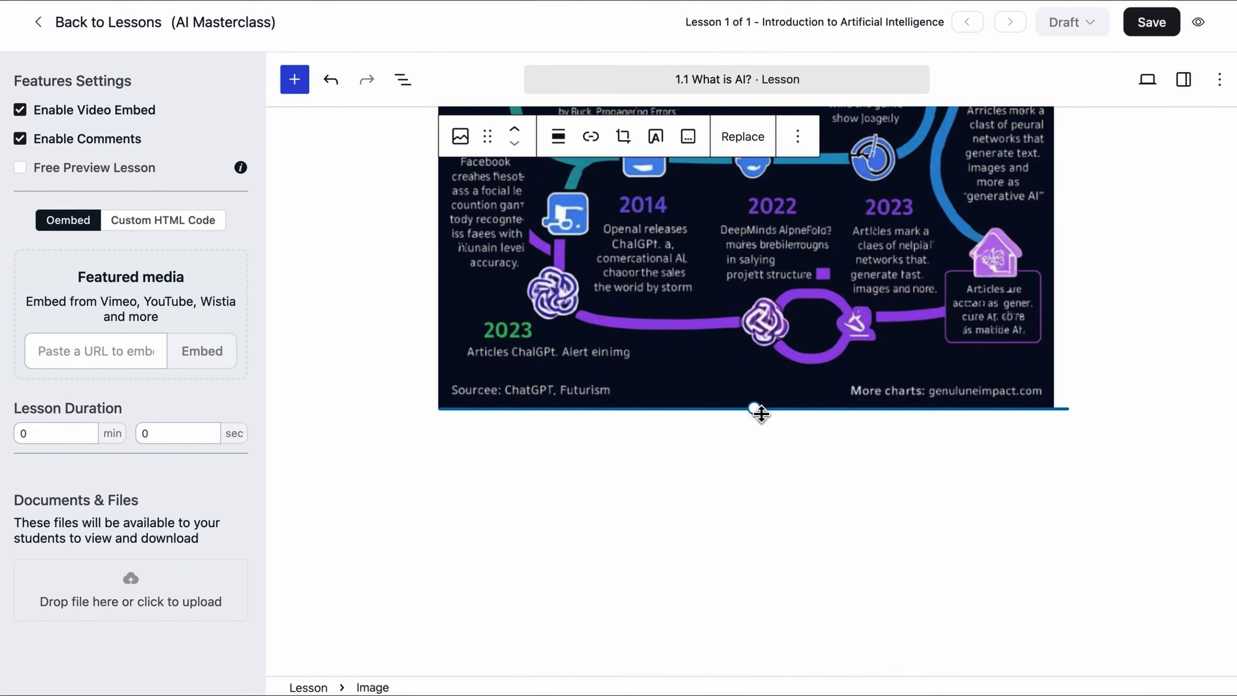
left_click_drag(761, 411, 702, 321)
scroll(702, 321, "up", 15)
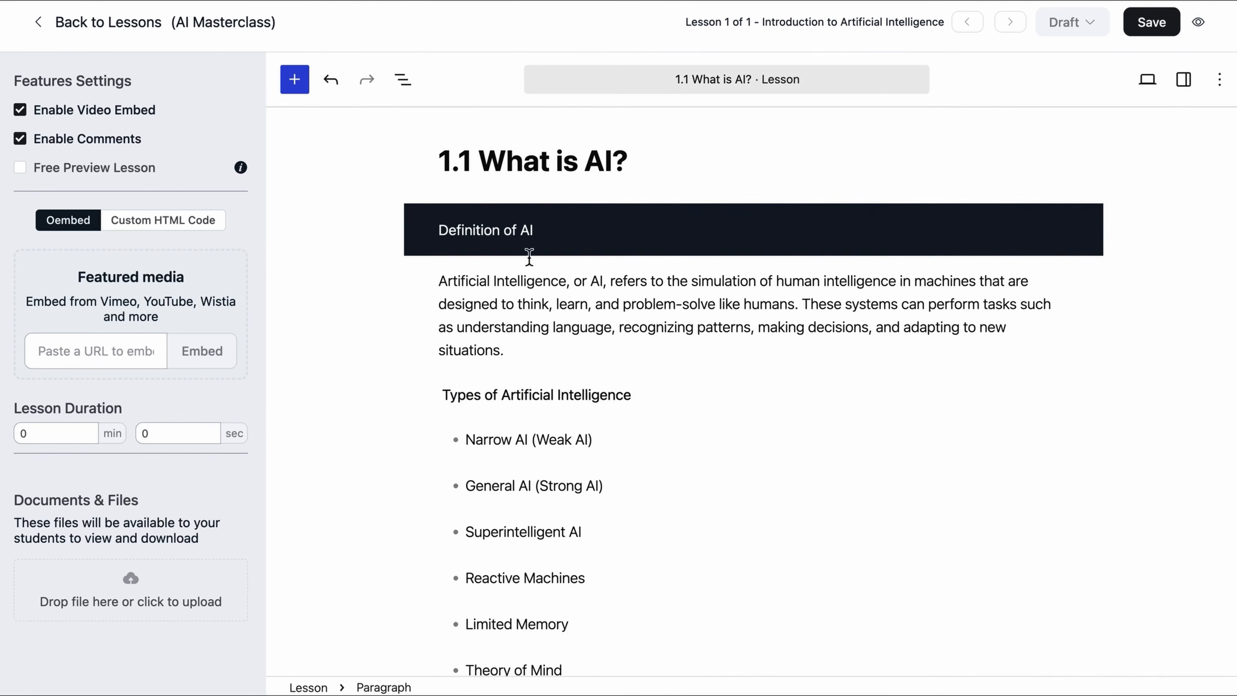
scroll(730, 504, "down", 10)
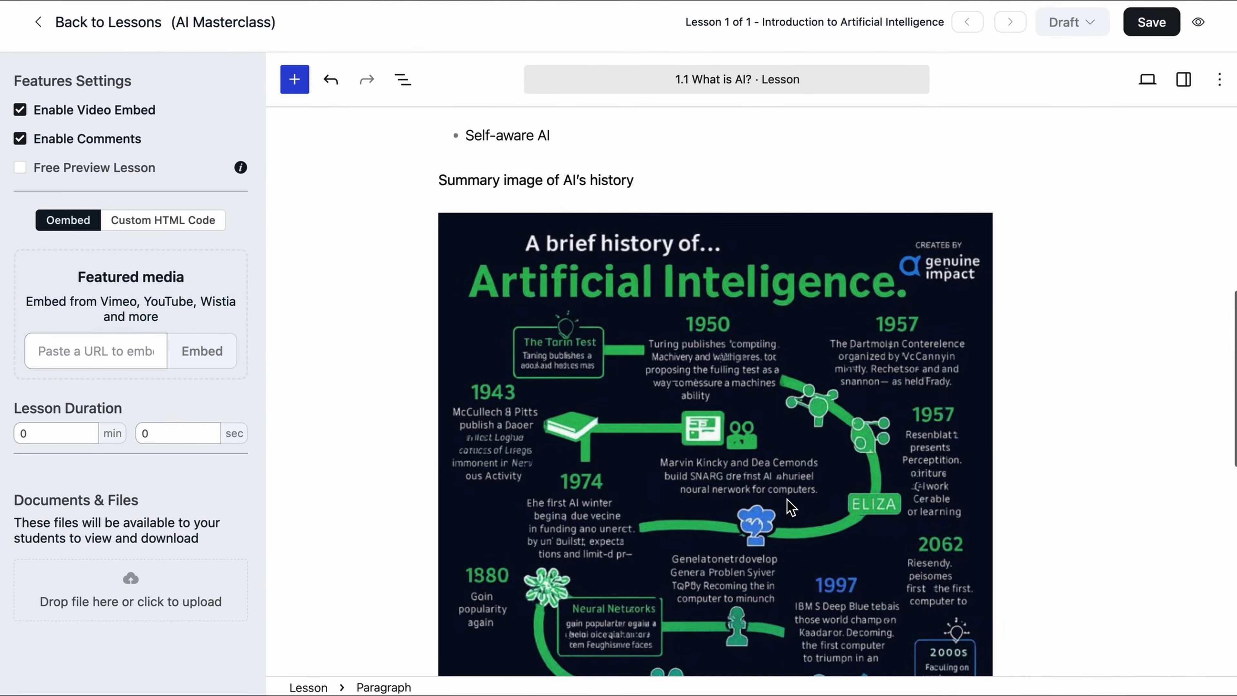
scroll(792, 507, "up", 10)
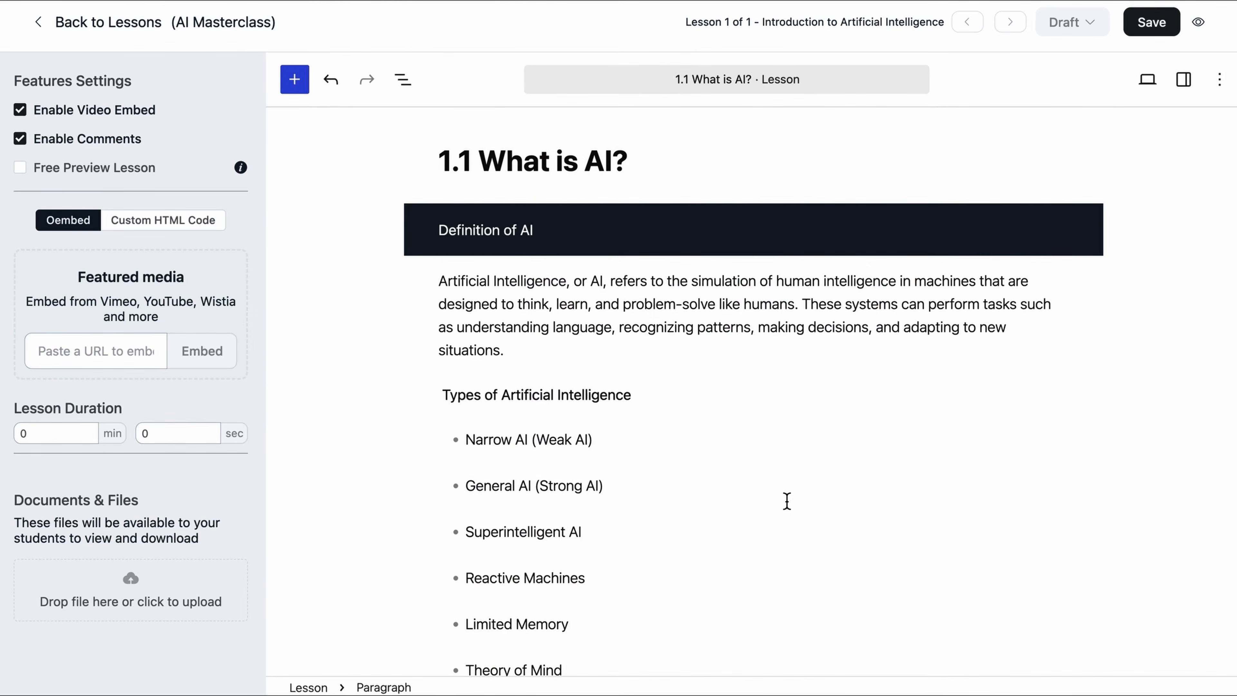
Step: Change the What is AI? lesson status from Draft to Published and save it
left_click(787, 501)
left_click(1100, 25)
left_click(1088, 98)
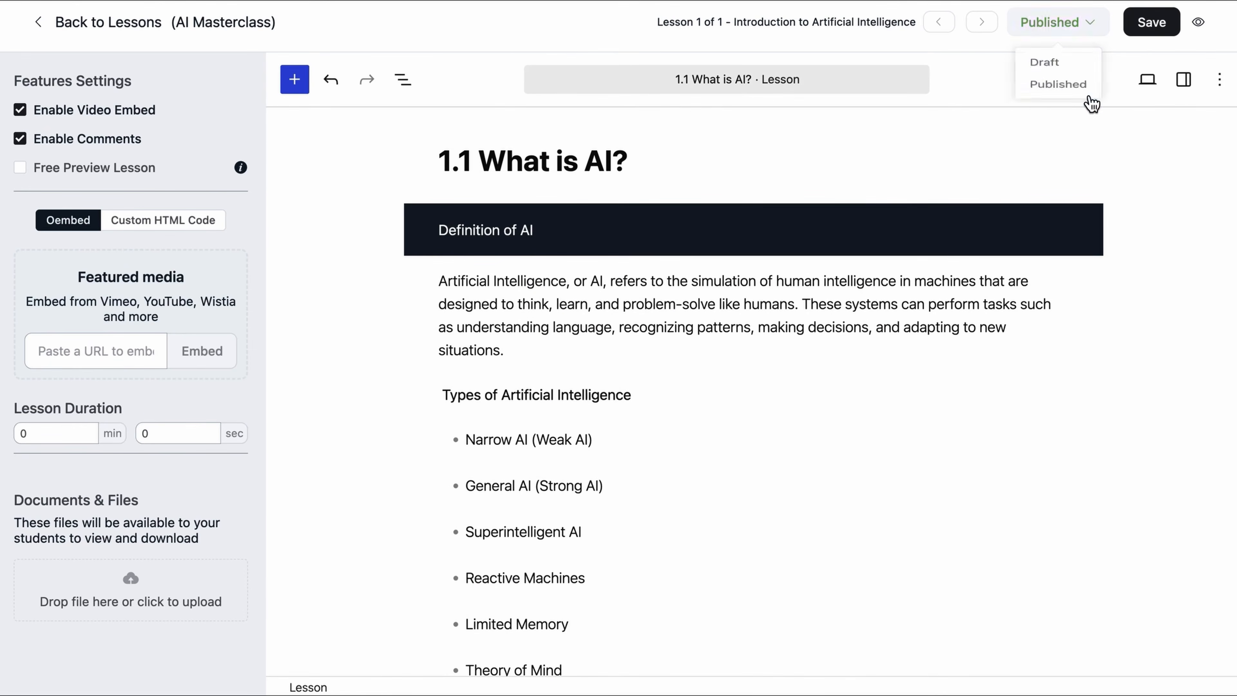
left_click(1139, 33)
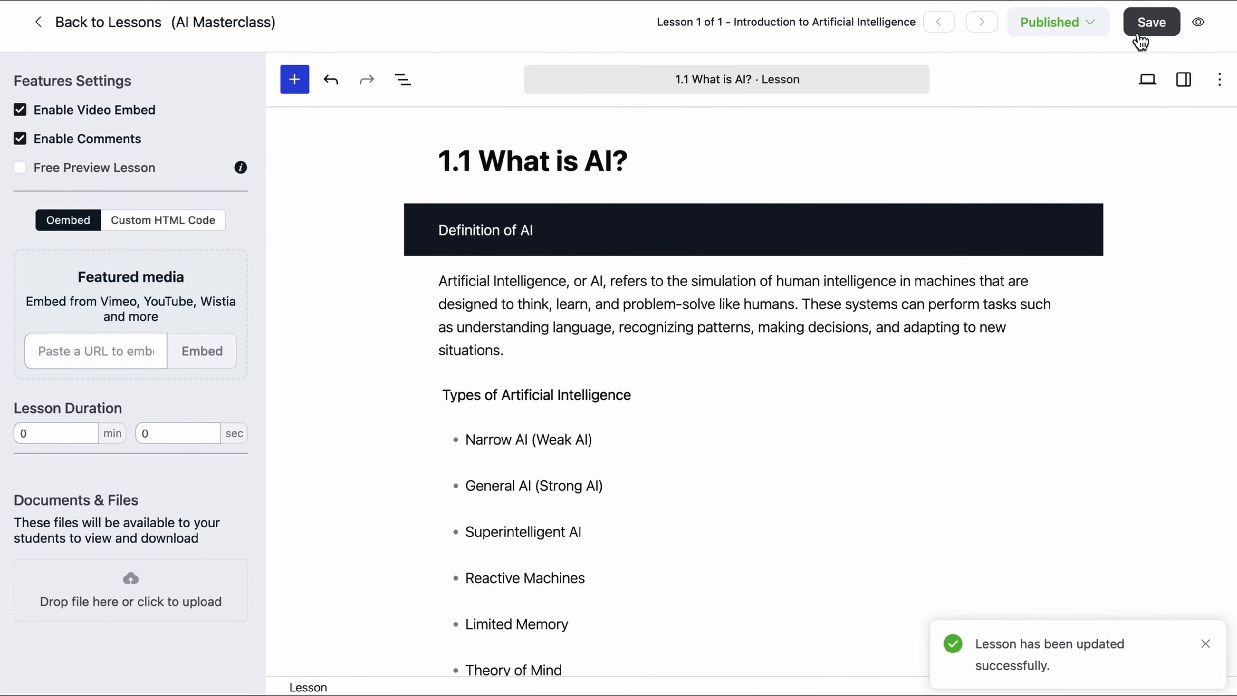
Step: Preview the What is AI? lesson as a learner, then return to the AI Masterclass lessons list
left_click(1200, 28)
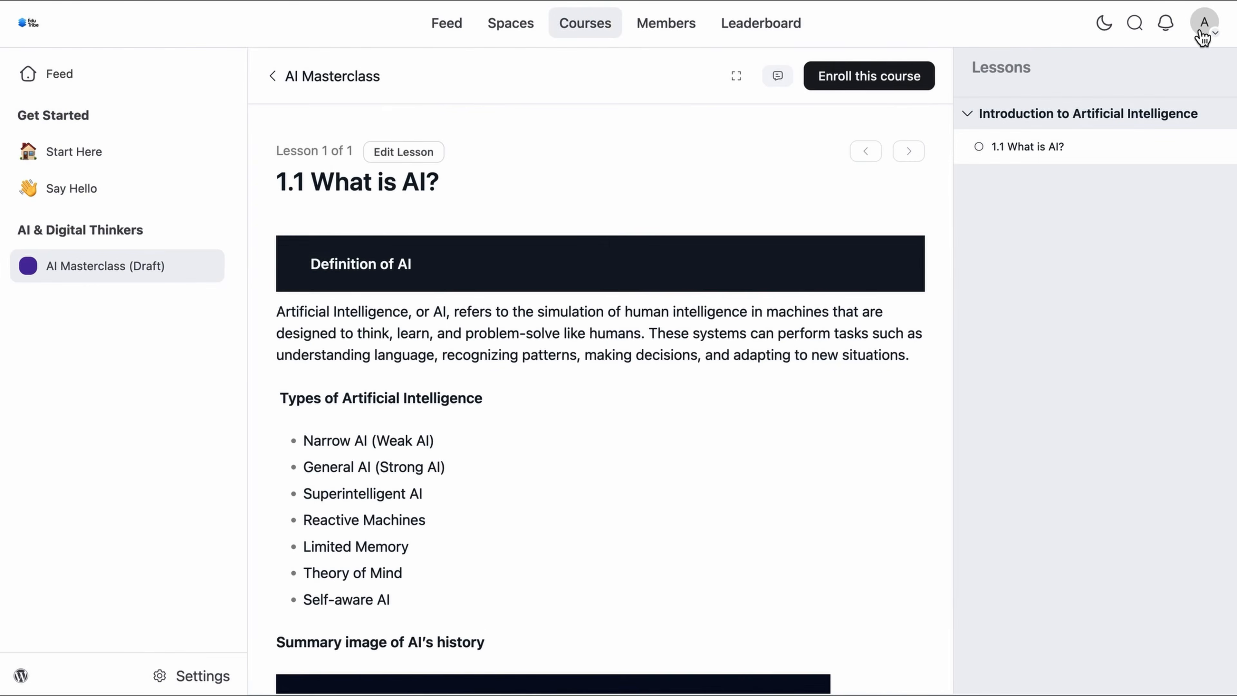
scroll(804, 432, "down", 10)
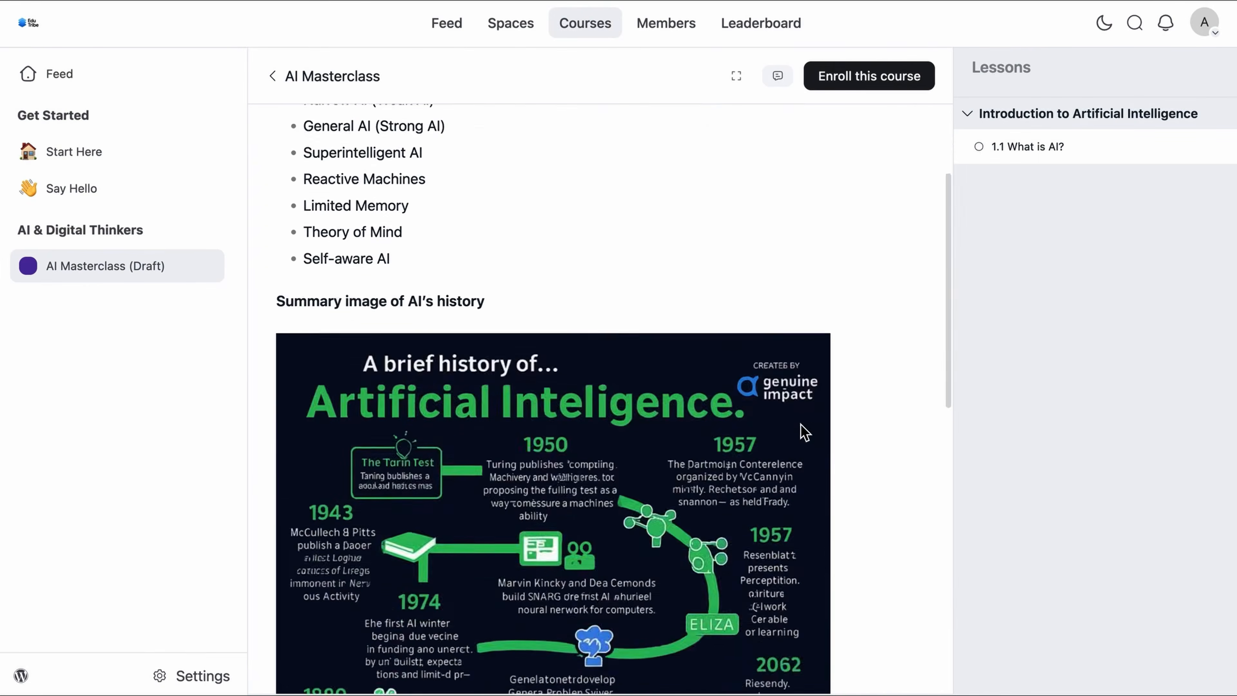
scroll(803, 431, "down", 3)
scroll(803, 431, "up", 15)
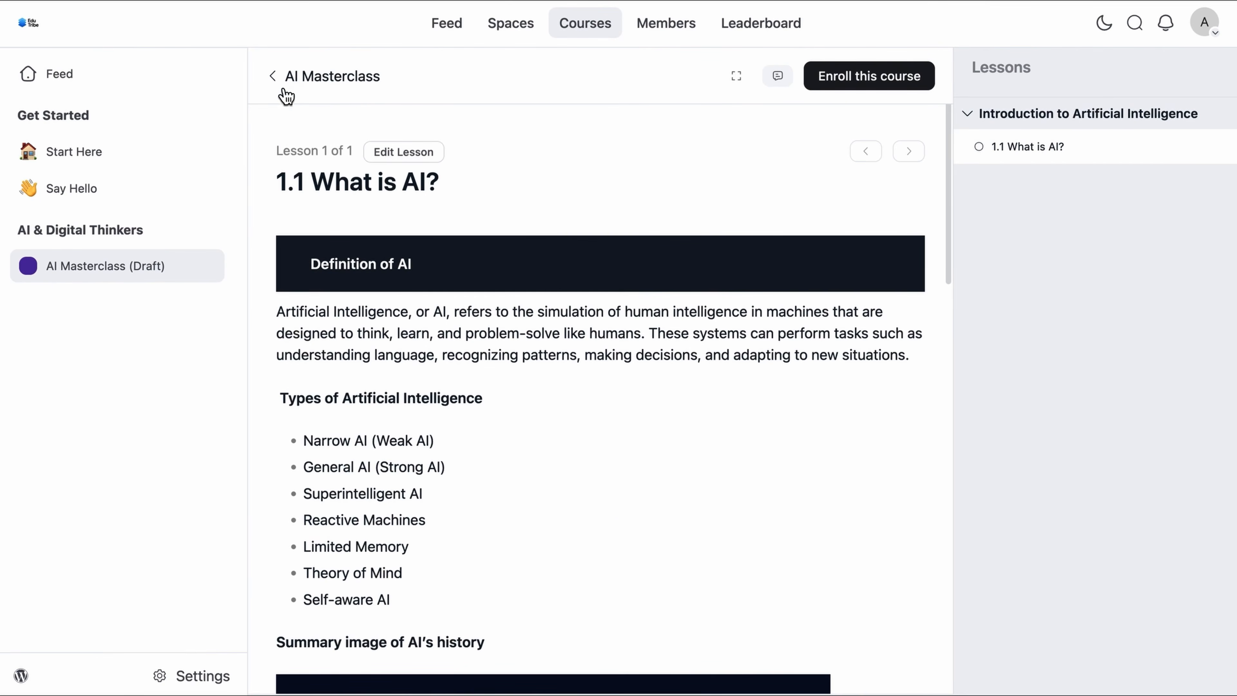
left_click(273, 77)
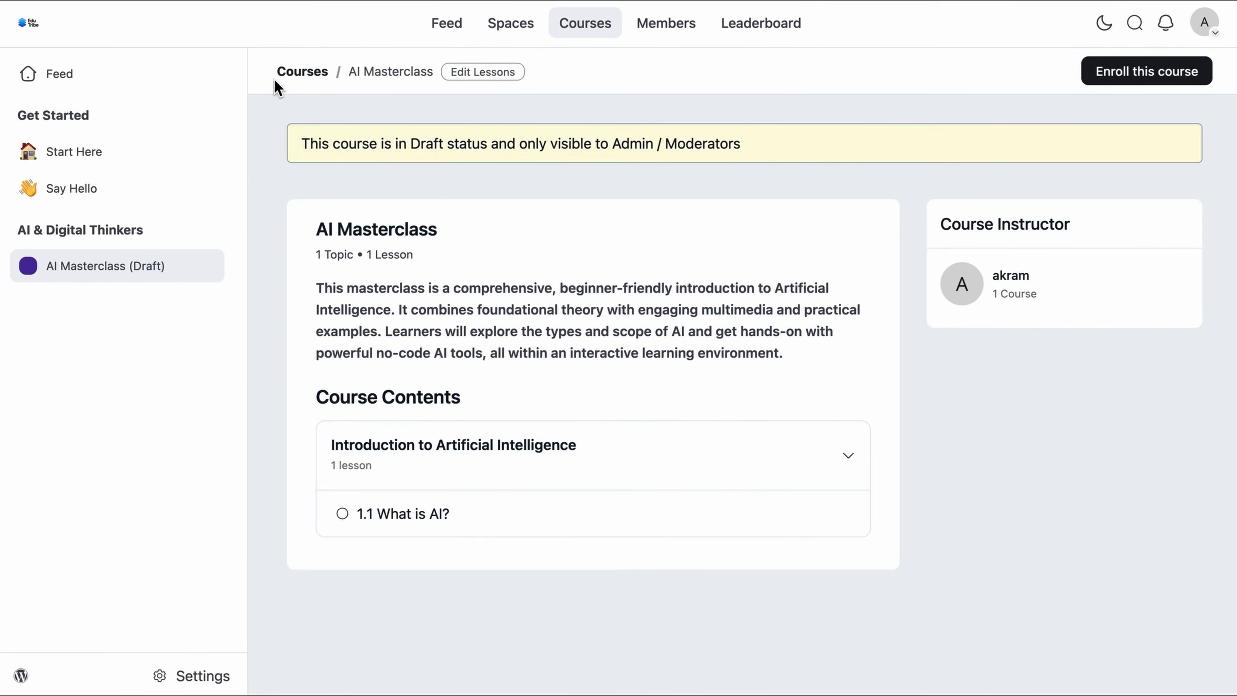
left_click(481, 78)
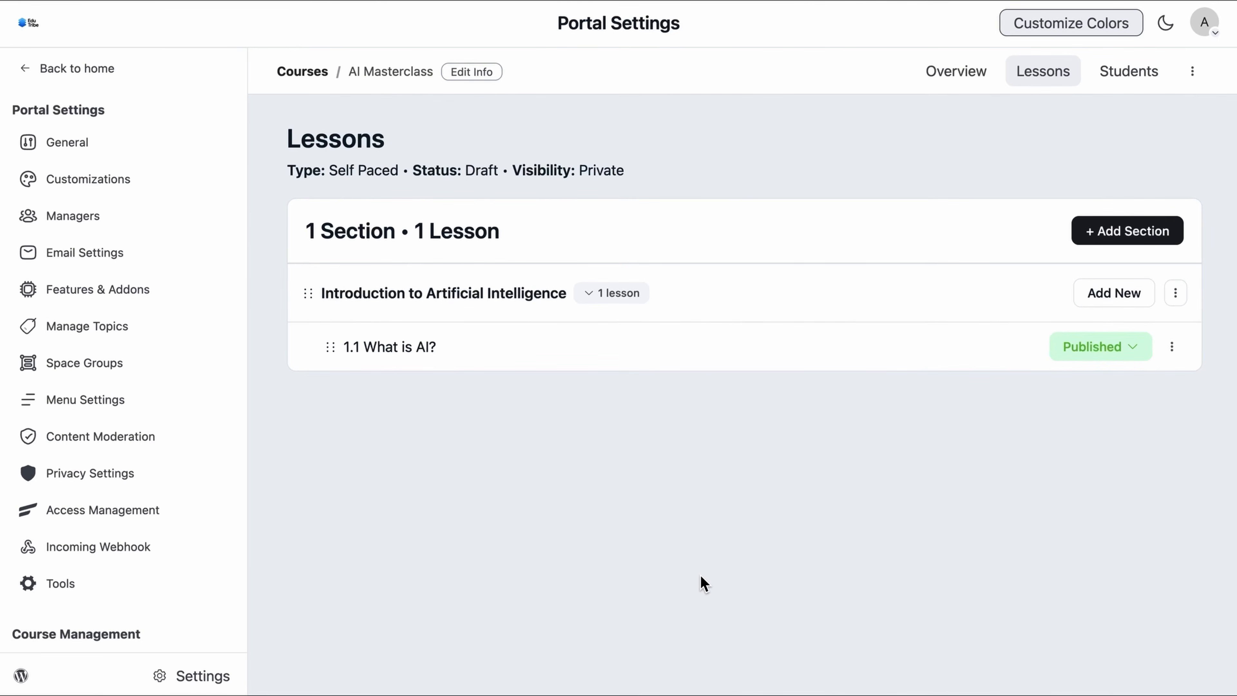
Step: Create a new lesson 'Scope of AI' in the Introduction to Artificial Intelligence section and open its editor
left_click(1124, 304)
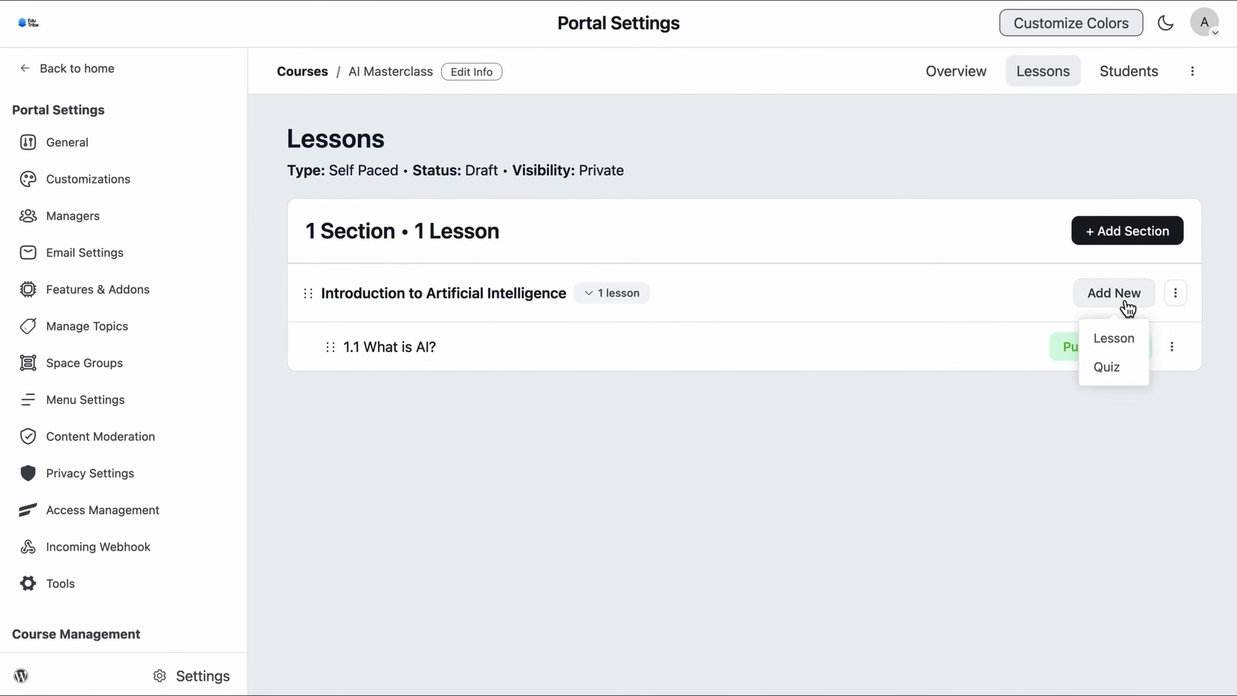
left_click(1116, 338)
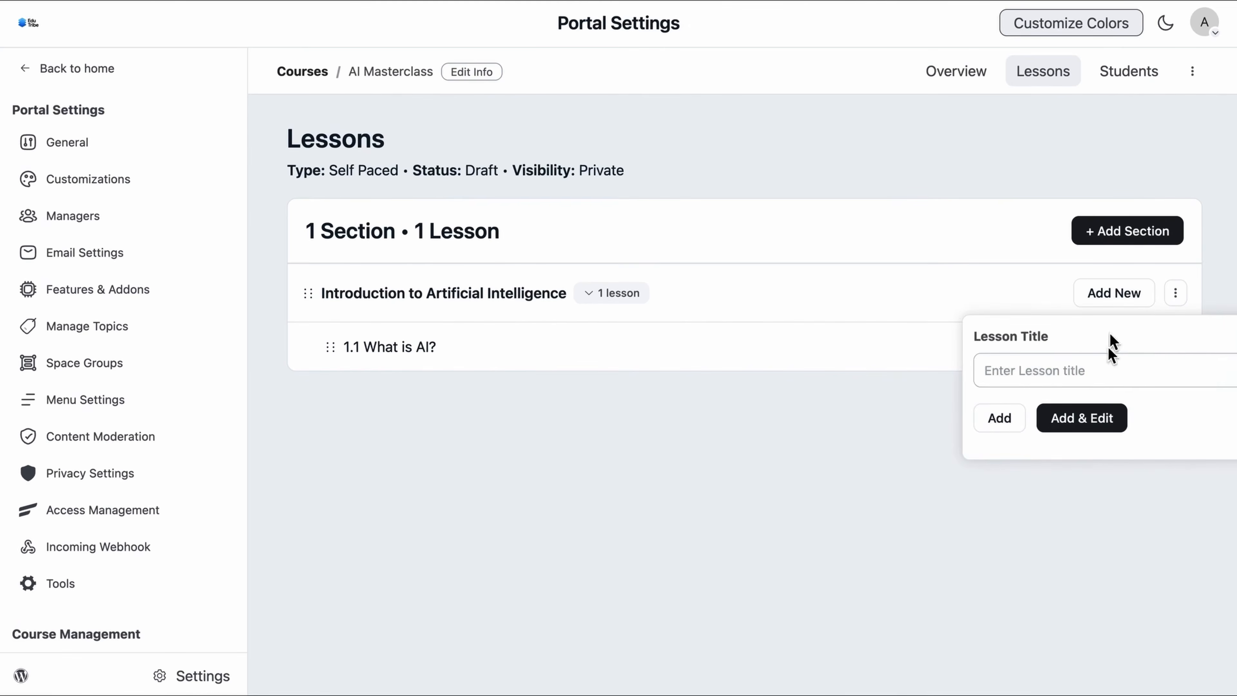
left_click(1094, 378)
type("Scope of AI")
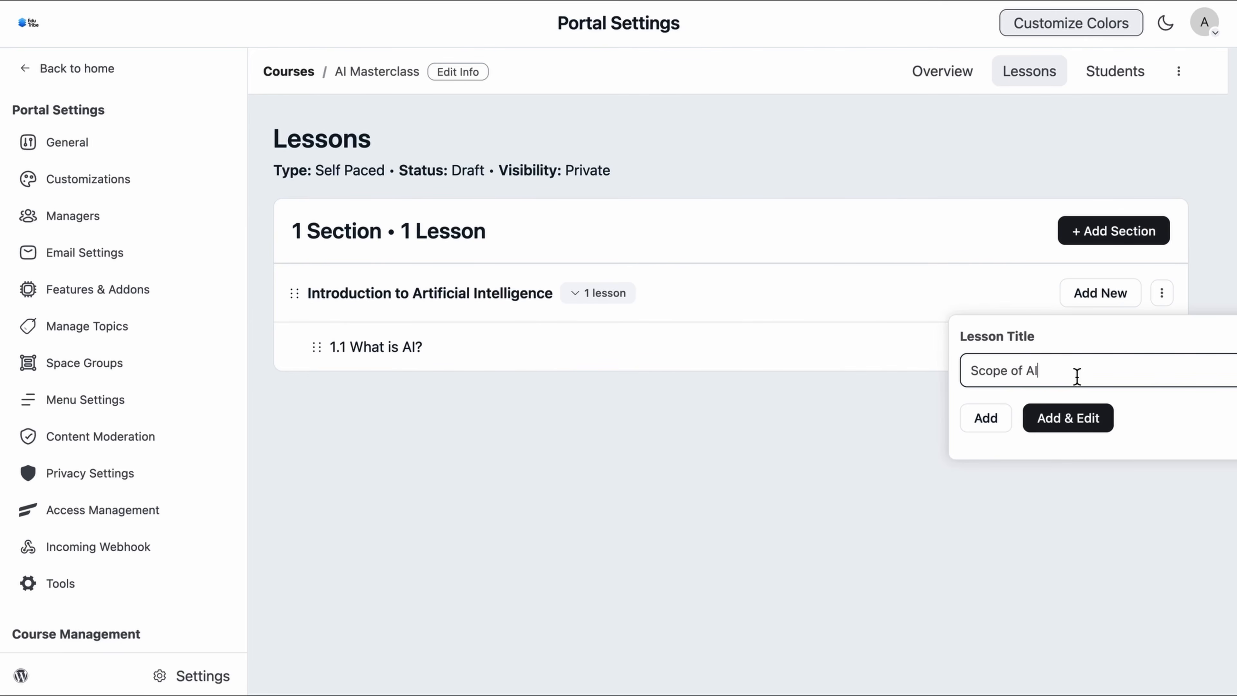
left_click(1077, 425)
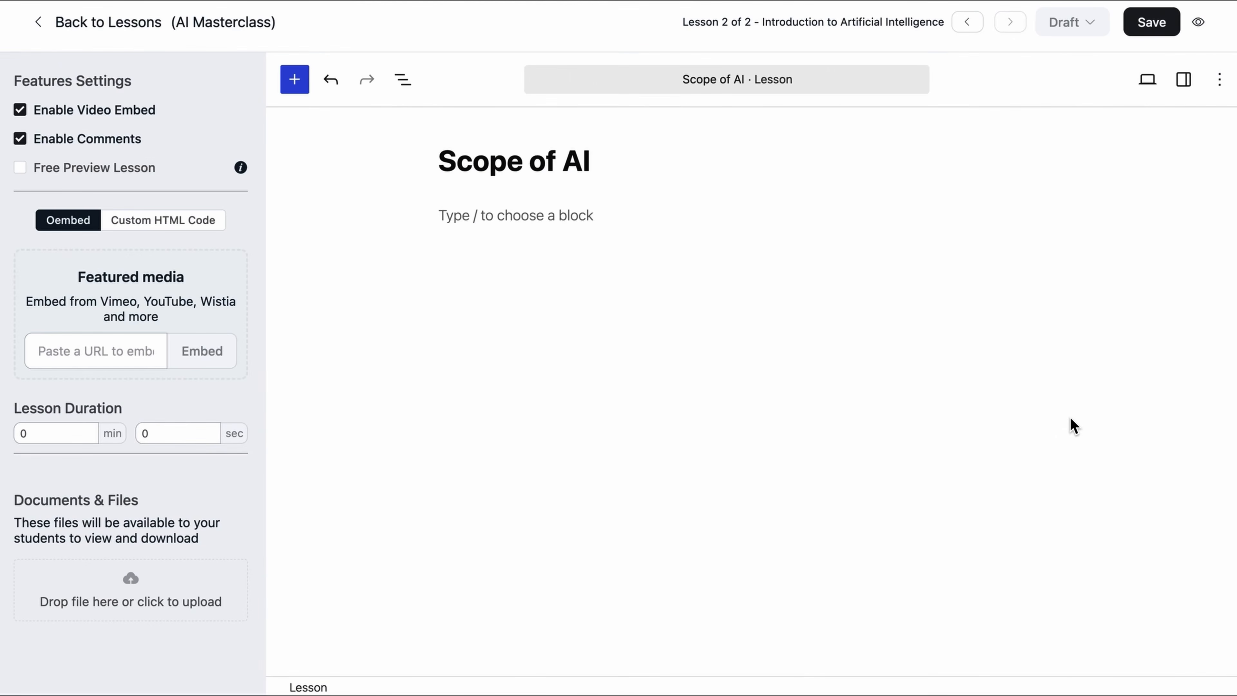
Step: Paste the welcome line and intro paragraph into the empty Scope of AI lesson body
left_click(708, 326)
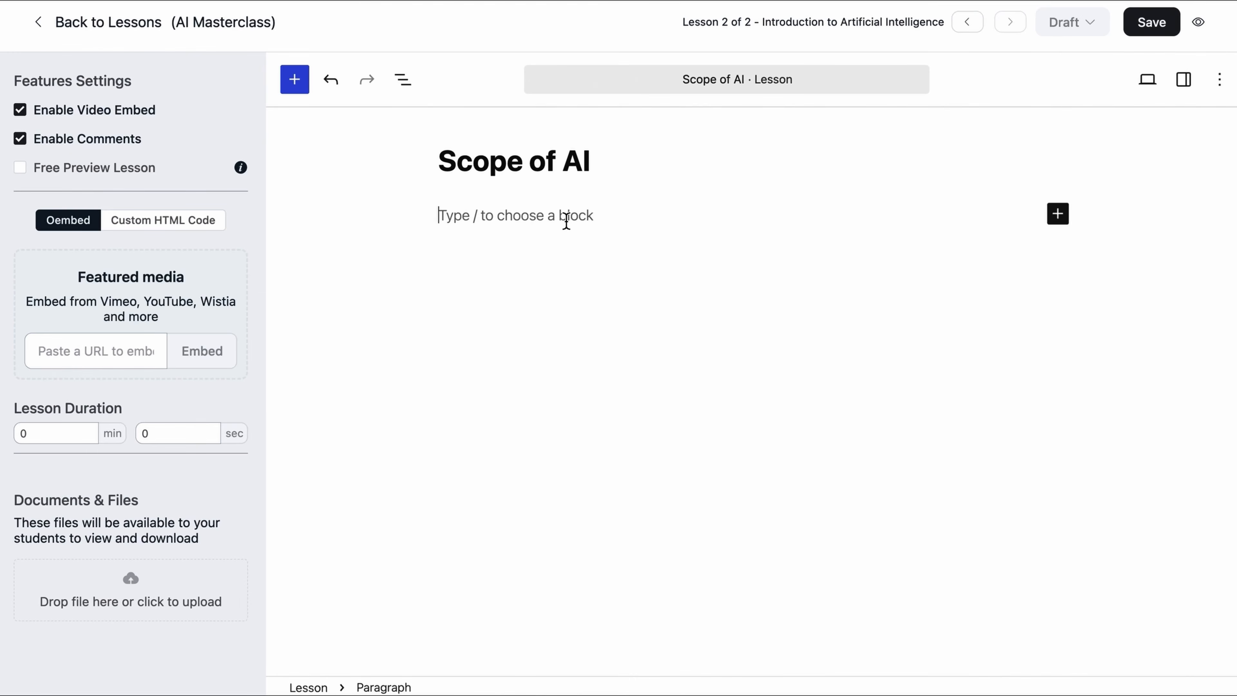
type("In this lesson, we’ll explore the scope of Artificial Intelligence — how it is transforming industries, powering technologies, and shaping the future. By the end of this lesson, you'll have a strong understanding of where AI is being used today and its potential across different sectors.")
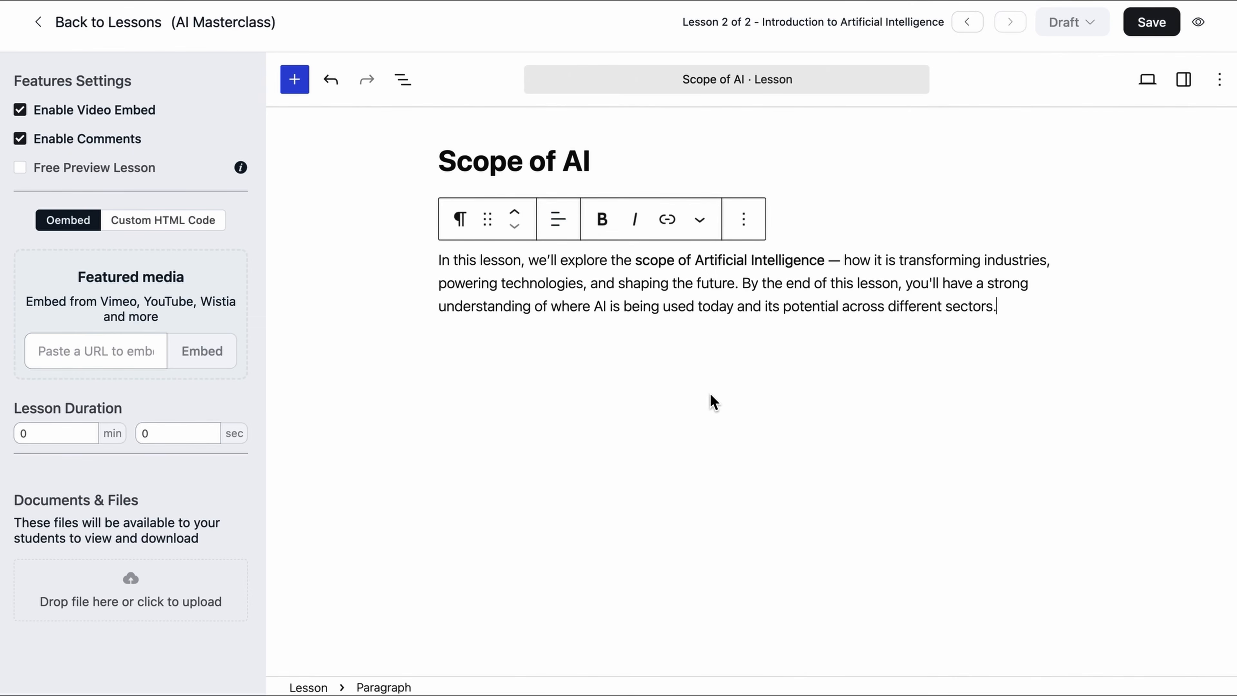
key("Return")
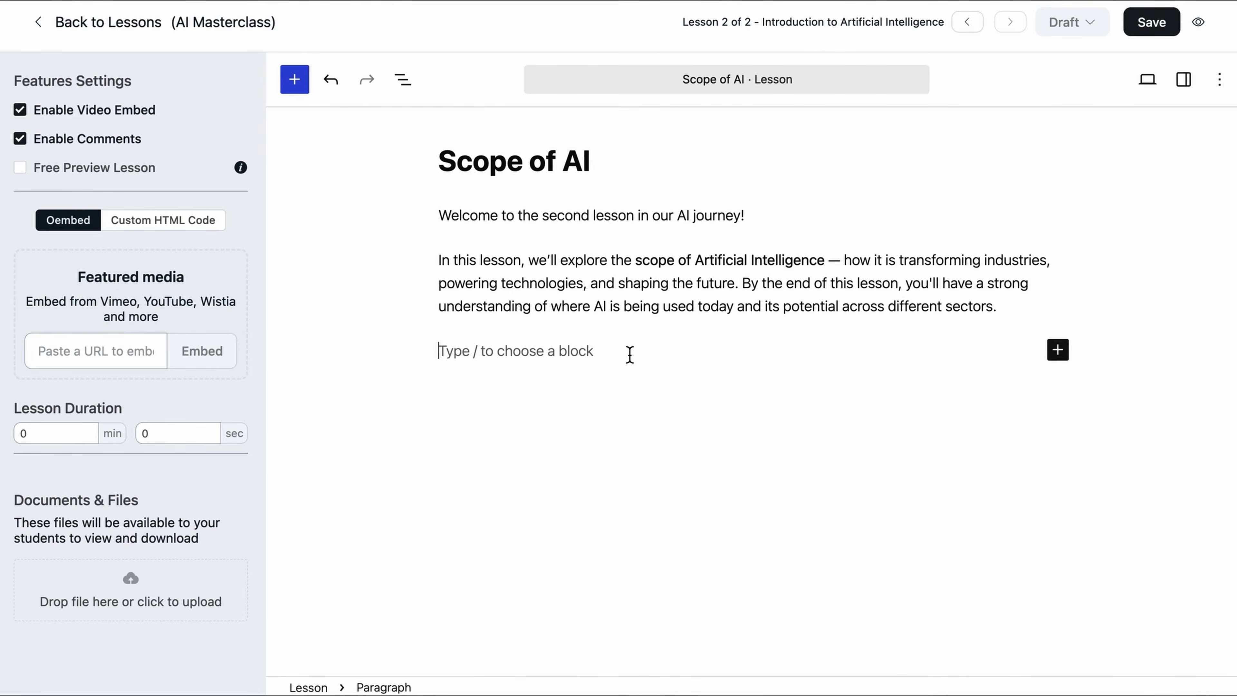
Step: Paste the six-row Industry/AI Applications table and add an empty block below it
type("Industry\tAI Applications Healthcare\tDisease diagnosis, drug discovery, robotic surgeries Finance\tFraud detection, algorithmic trading, customer service bots Retail\tPersonalized shopping, inventory management, recommendation engines Manufacturing\tPredictive maintenance, quality control, automation Education\tSmart tutoring systems, grading automation, adaptive learning Transportation\tSelf-driving cars, traffic prediction, route optimization")
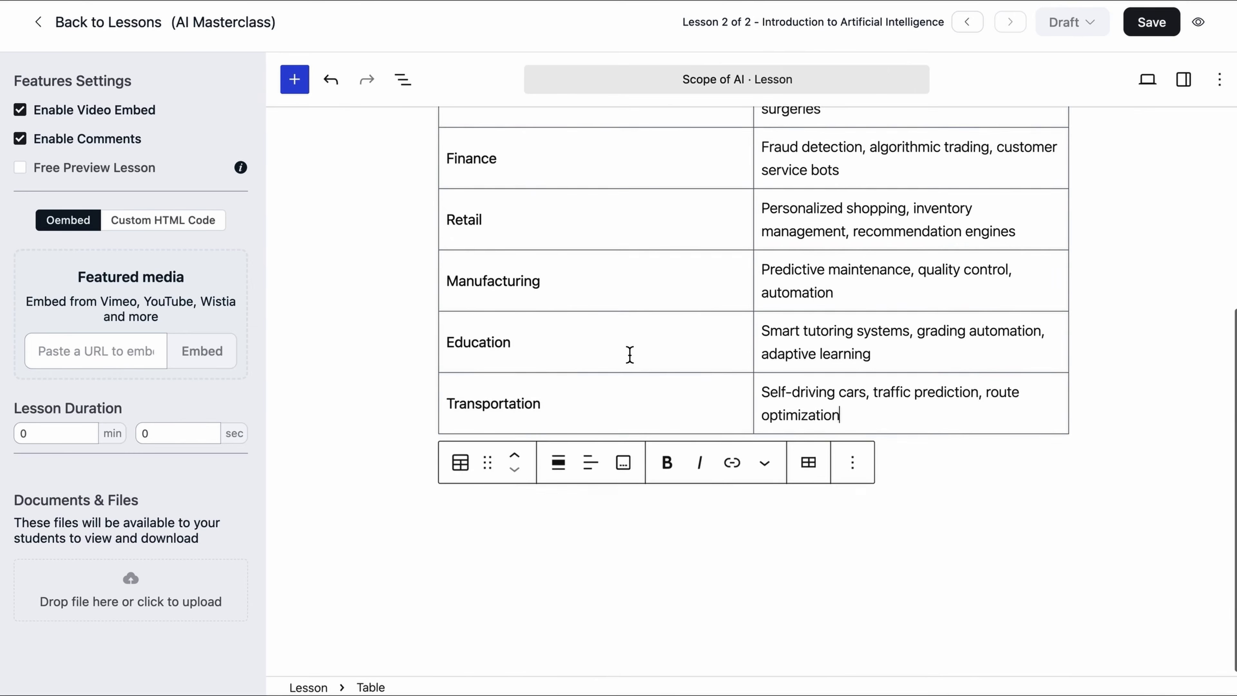
scroll(629, 355, "up", 5)
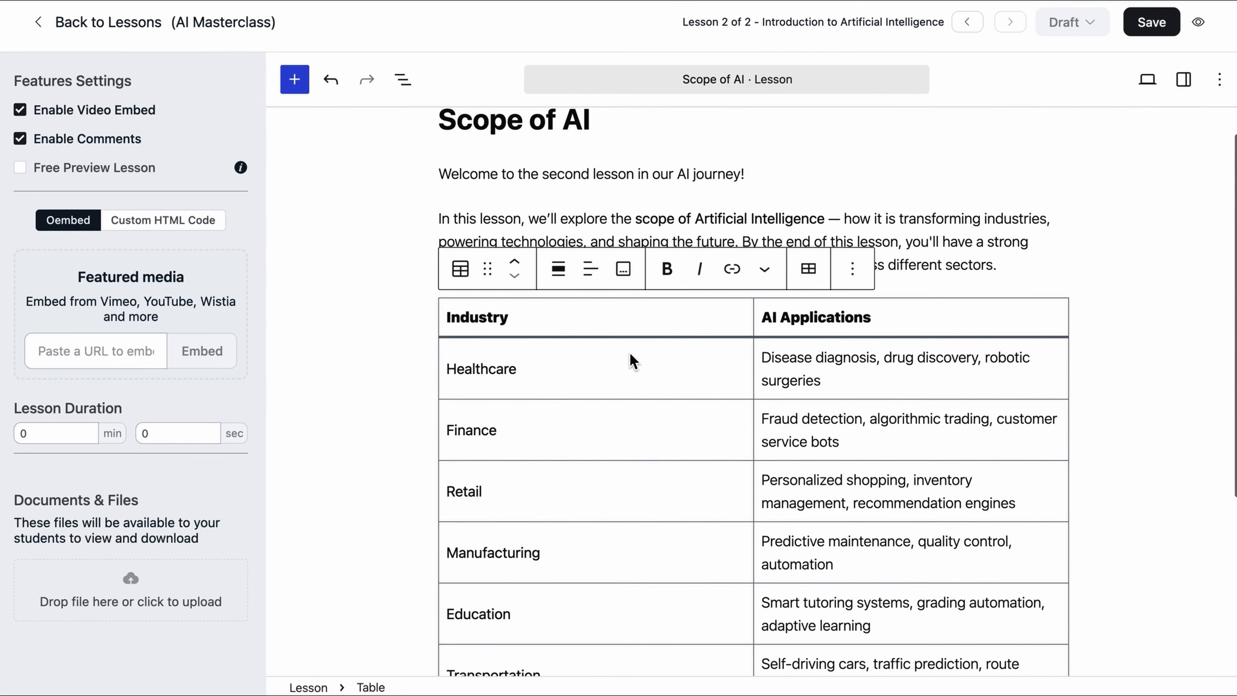
scroll(631, 359, "down", 2)
scroll(630, 352, "up", 3)
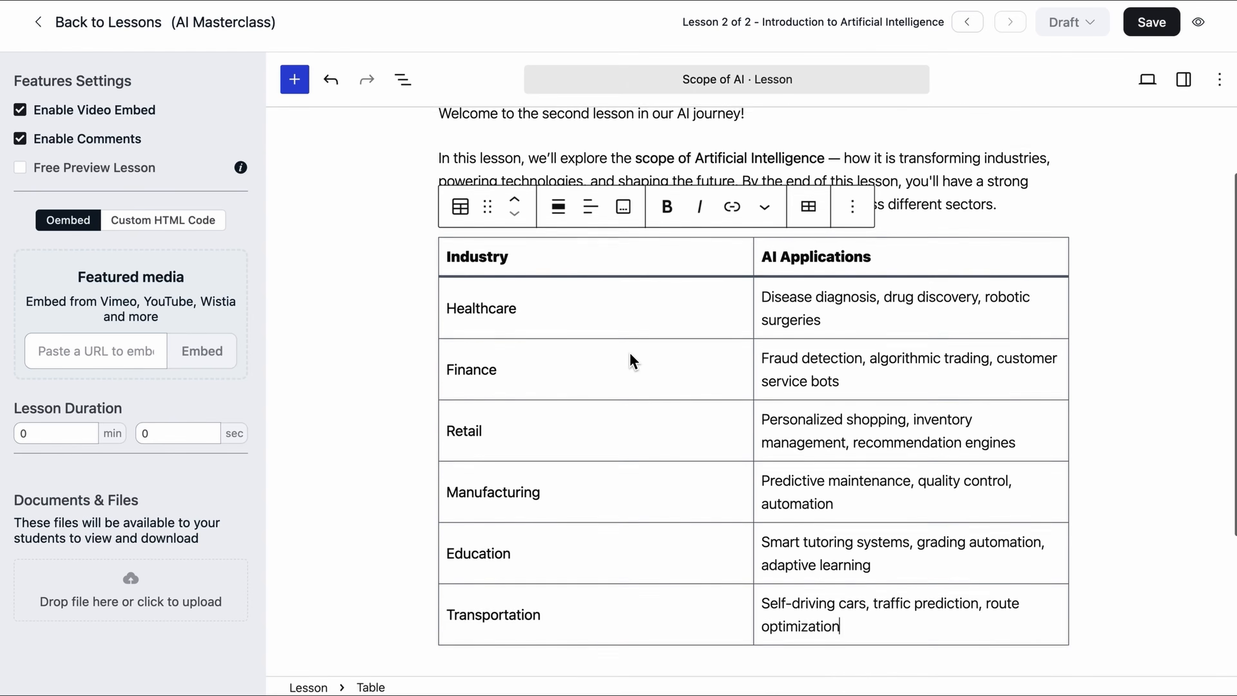
left_click(1165, 347)
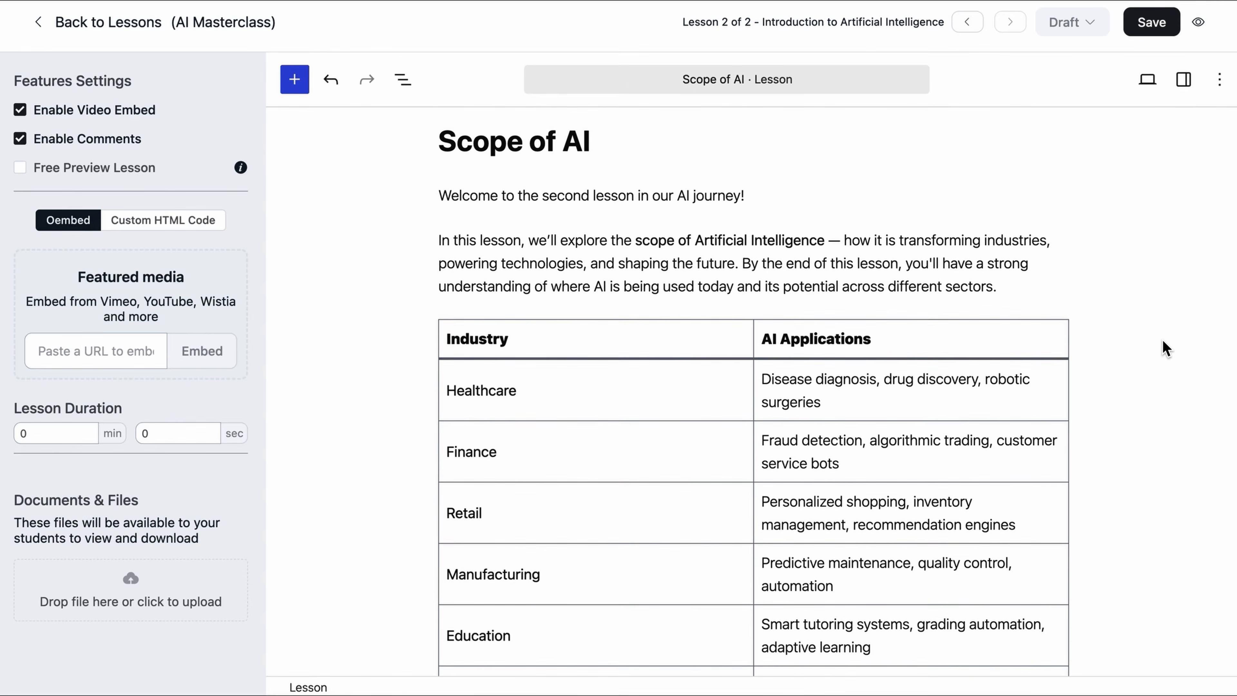
scroll(1163, 340, "down", 4)
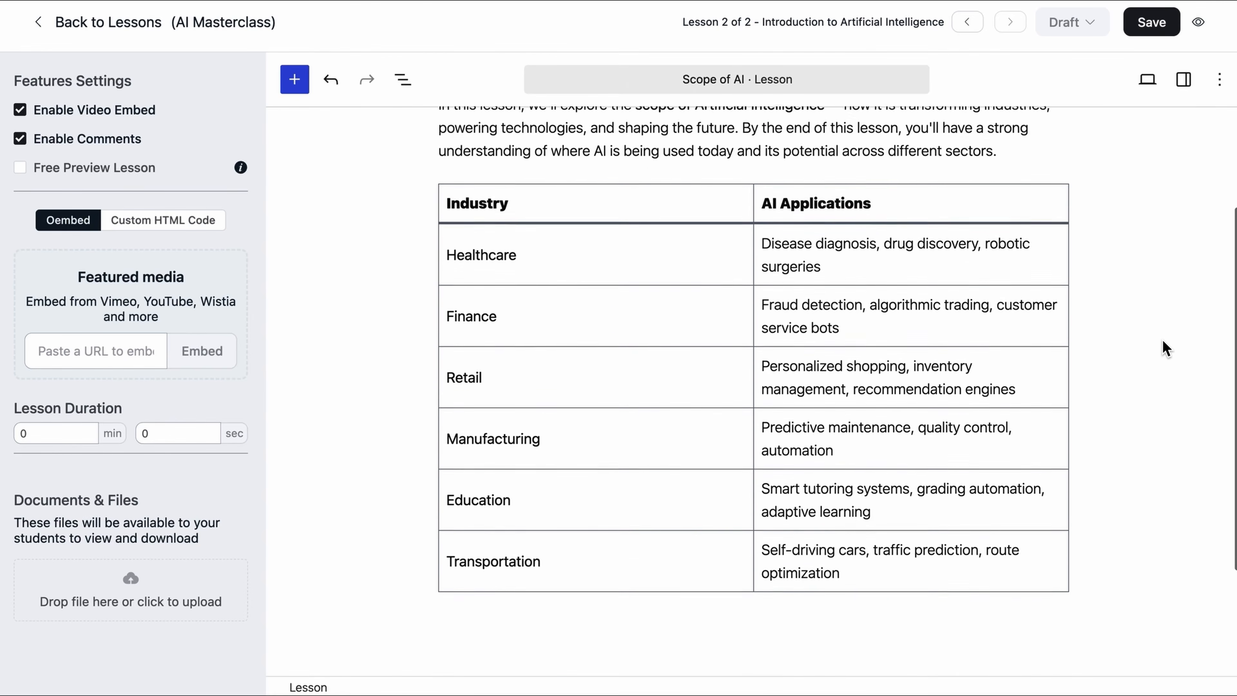
scroll(1163, 341, "down", 3)
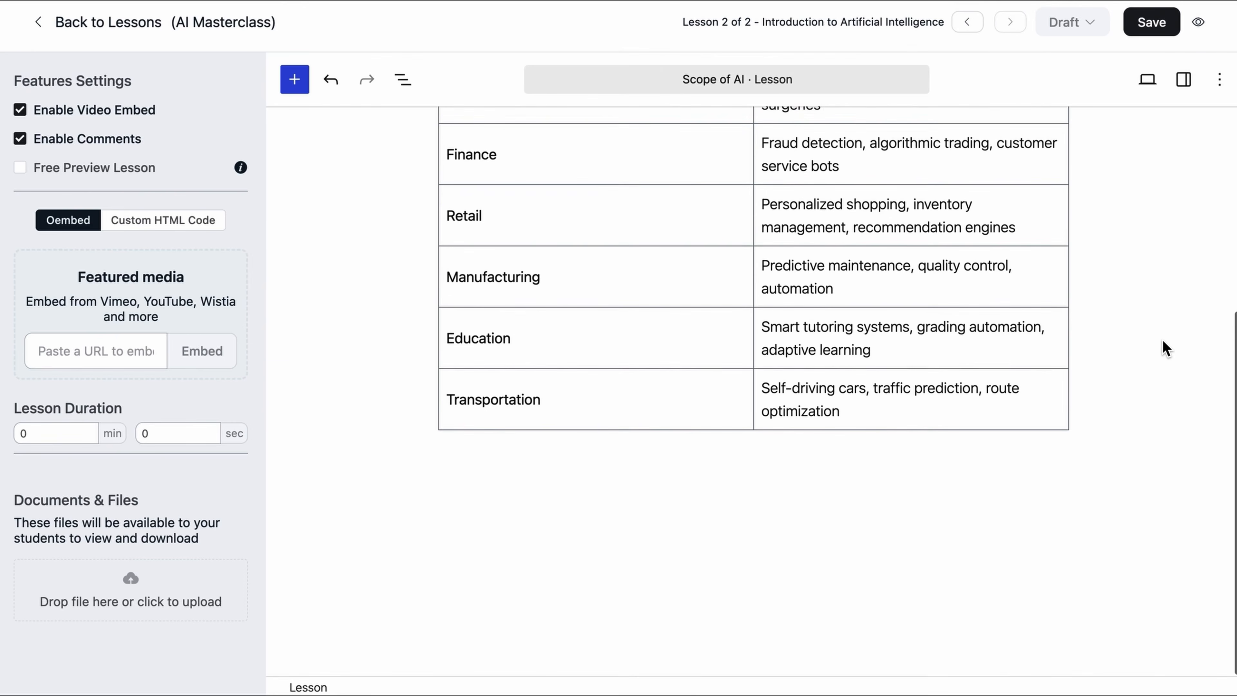
left_click(1050, 478)
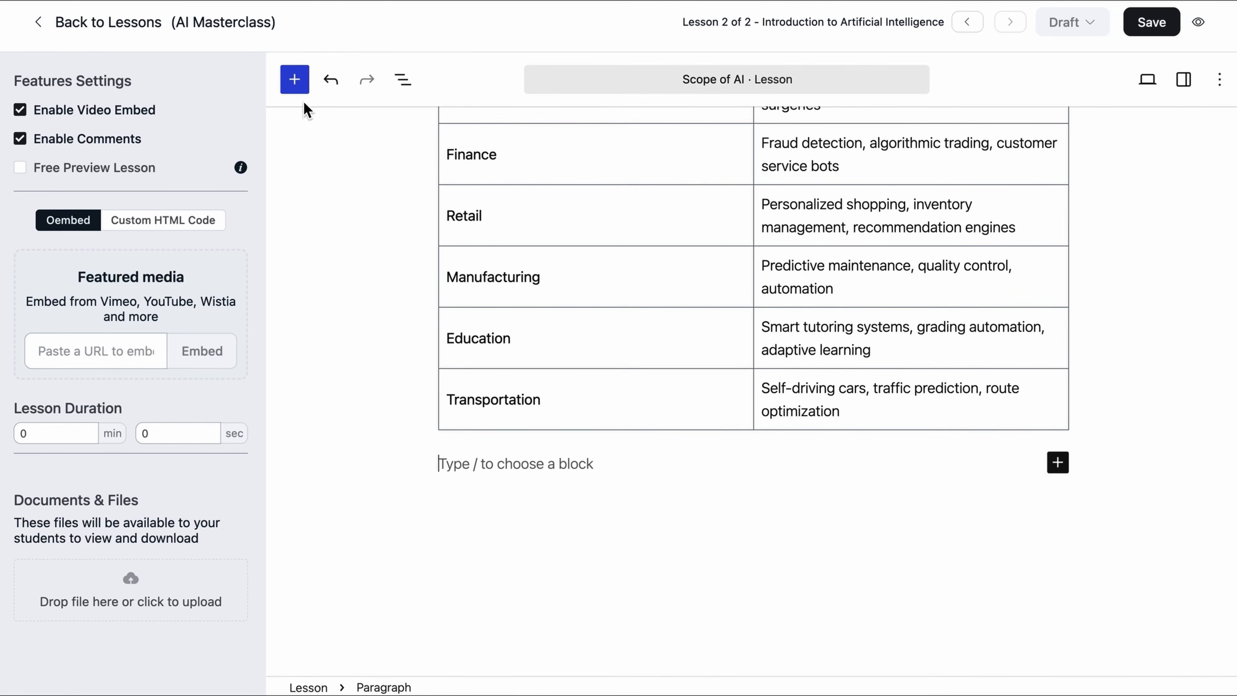
Step: Insert a YouTube Embed block below the table and embed the scope-of-AI video from its pasted URL
left_click(294, 79)
left_click(331, 191)
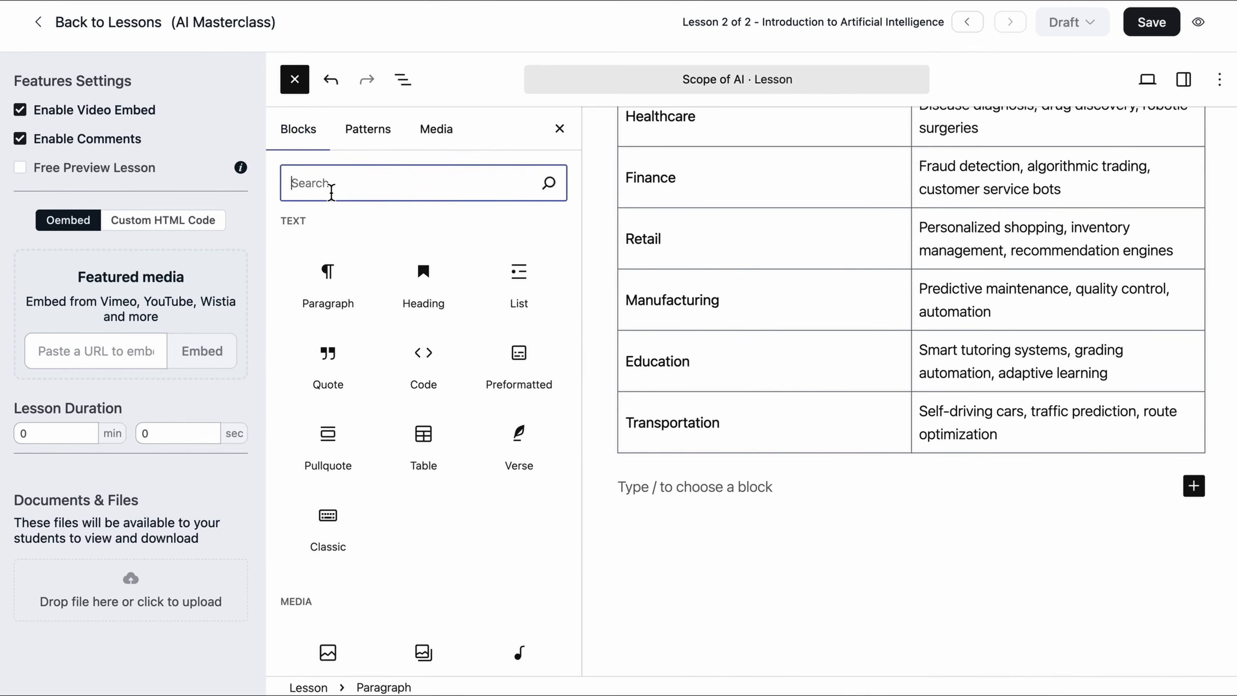
type("you")
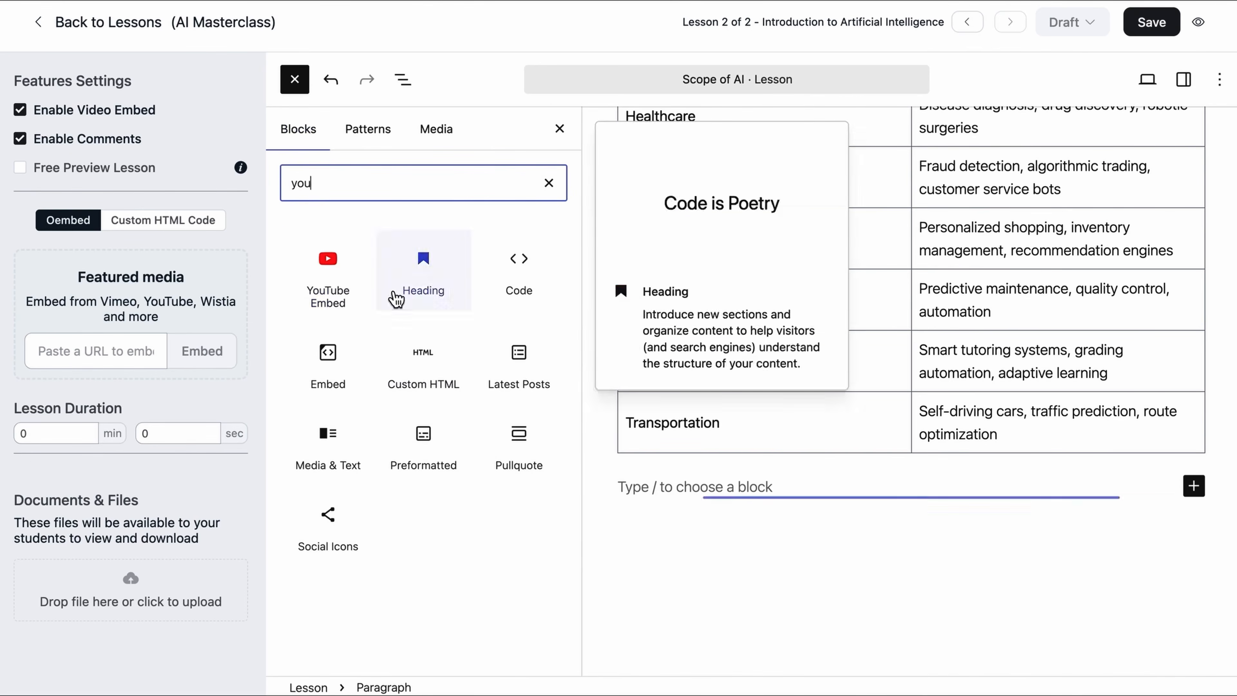
left_click(354, 285)
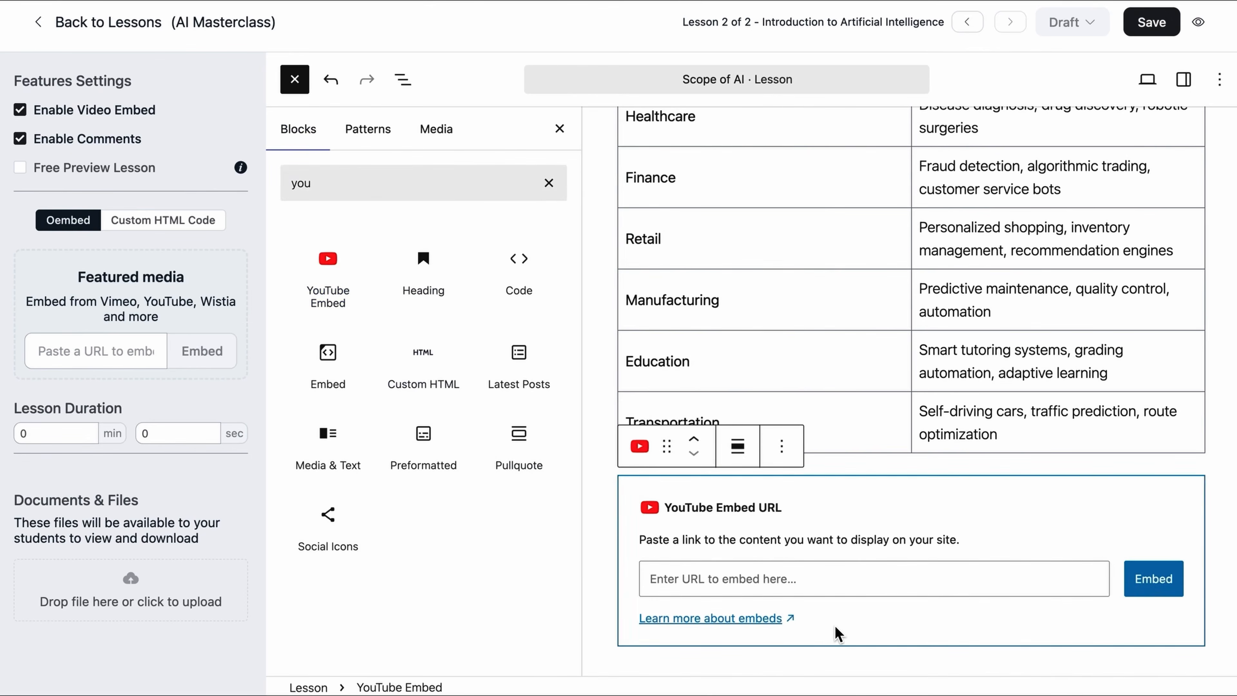
left_click(854, 656)
scroll(859, 658, "down", 3)
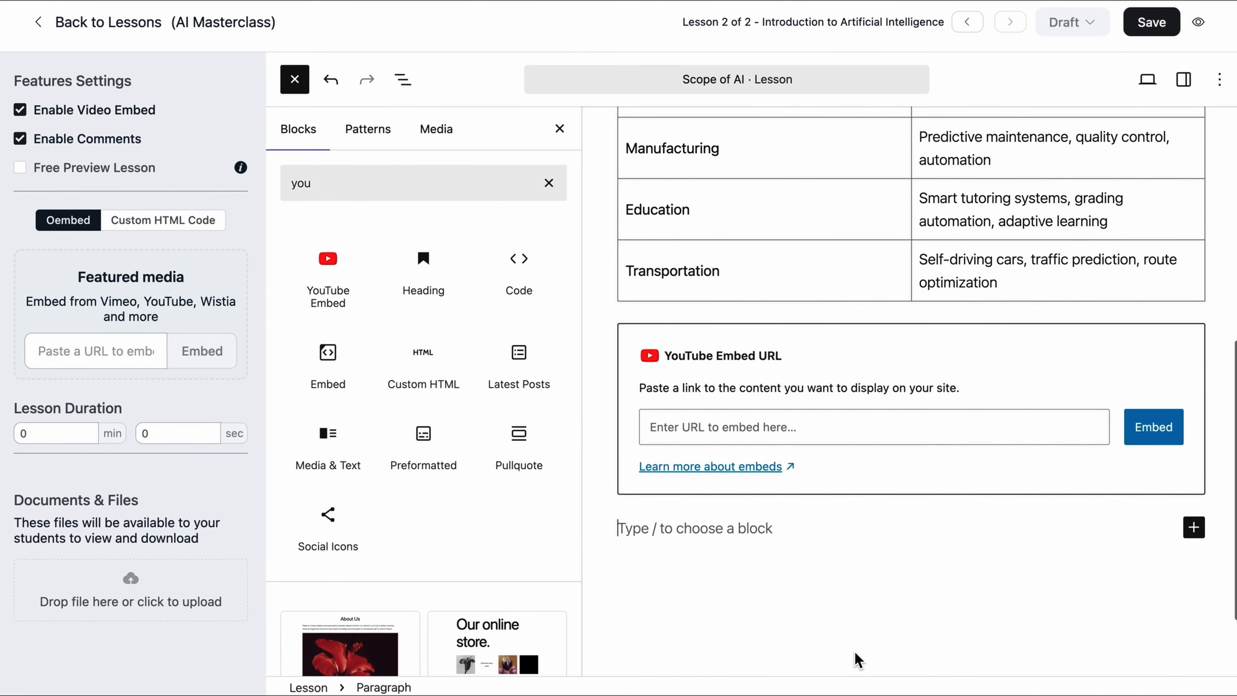
left_click(789, 427)
type("https://www.youtube.com/watch?v=L4jrzKPwCeM")
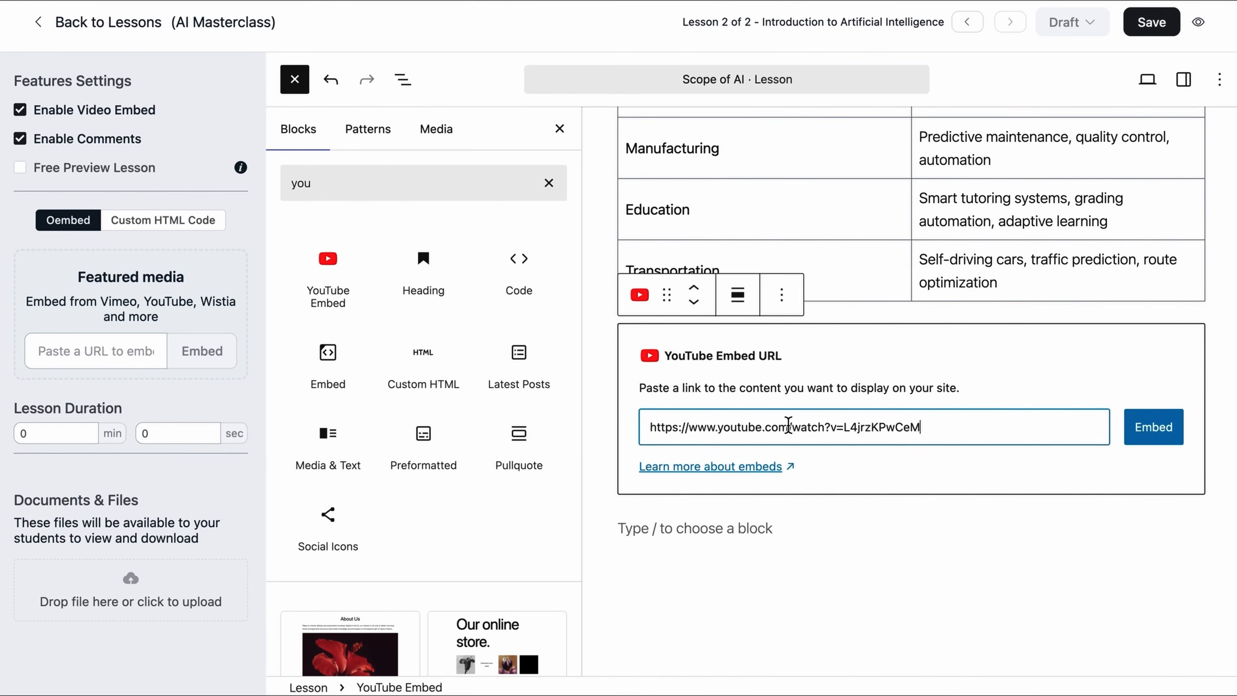
left_click(1154, 438)
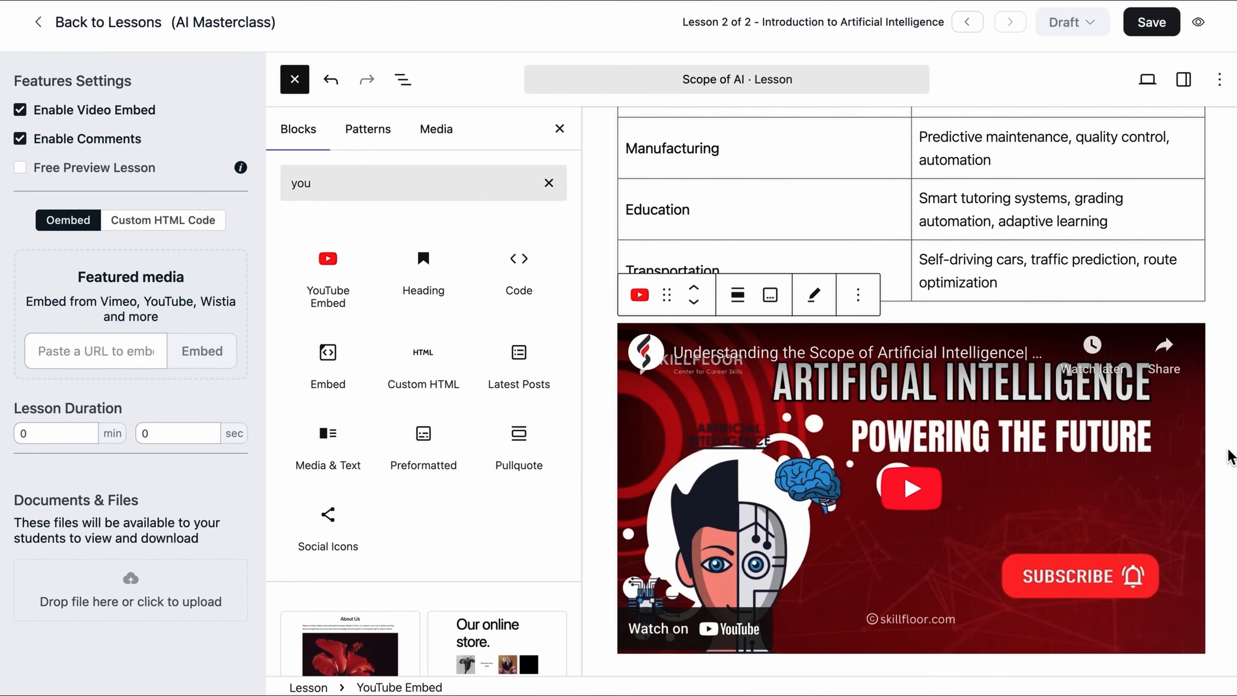
left_click(559, 128)
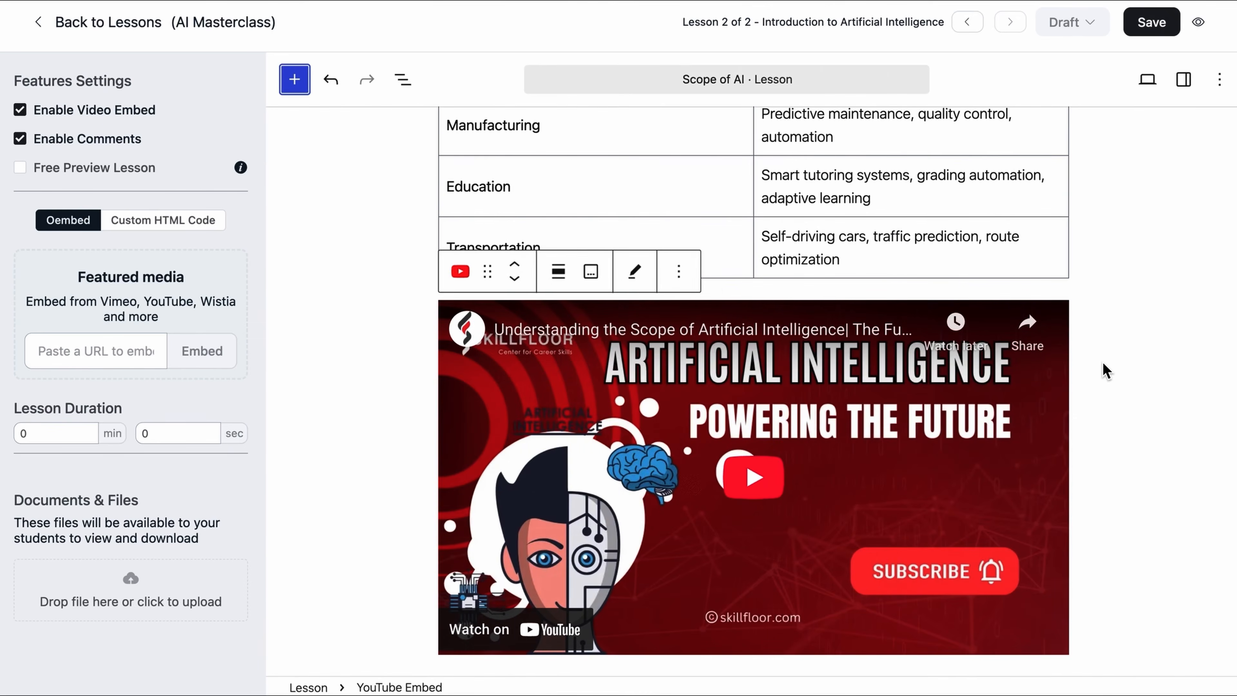
left_click(1167, 412)
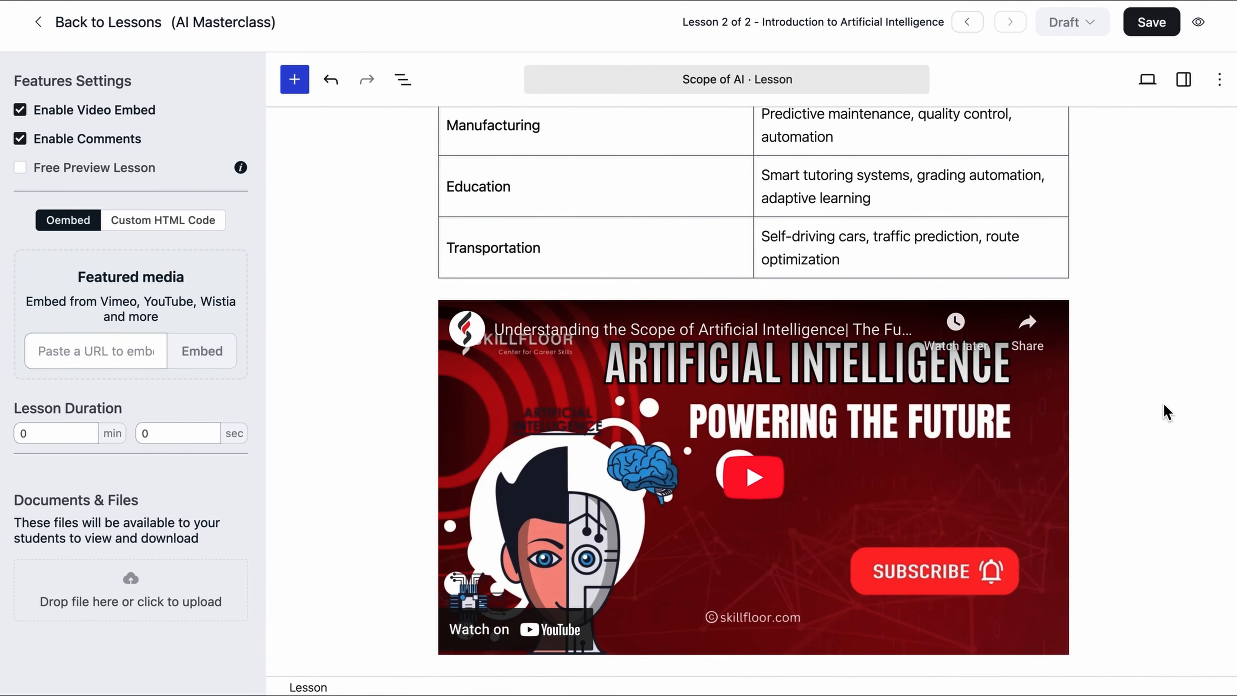
Step: Set Scope of AI to Published, save it, and go back to the lessons list
left_click(1087, 23)
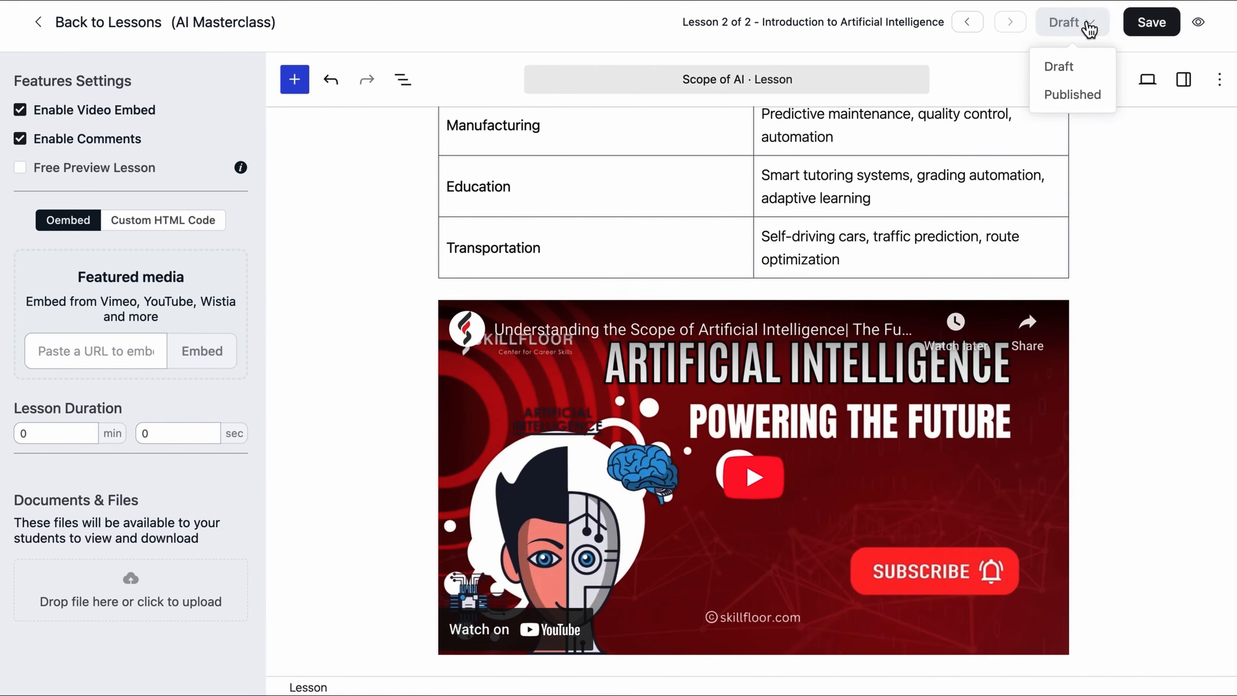
left_click(1073, 96)
left_click(1149, 27)
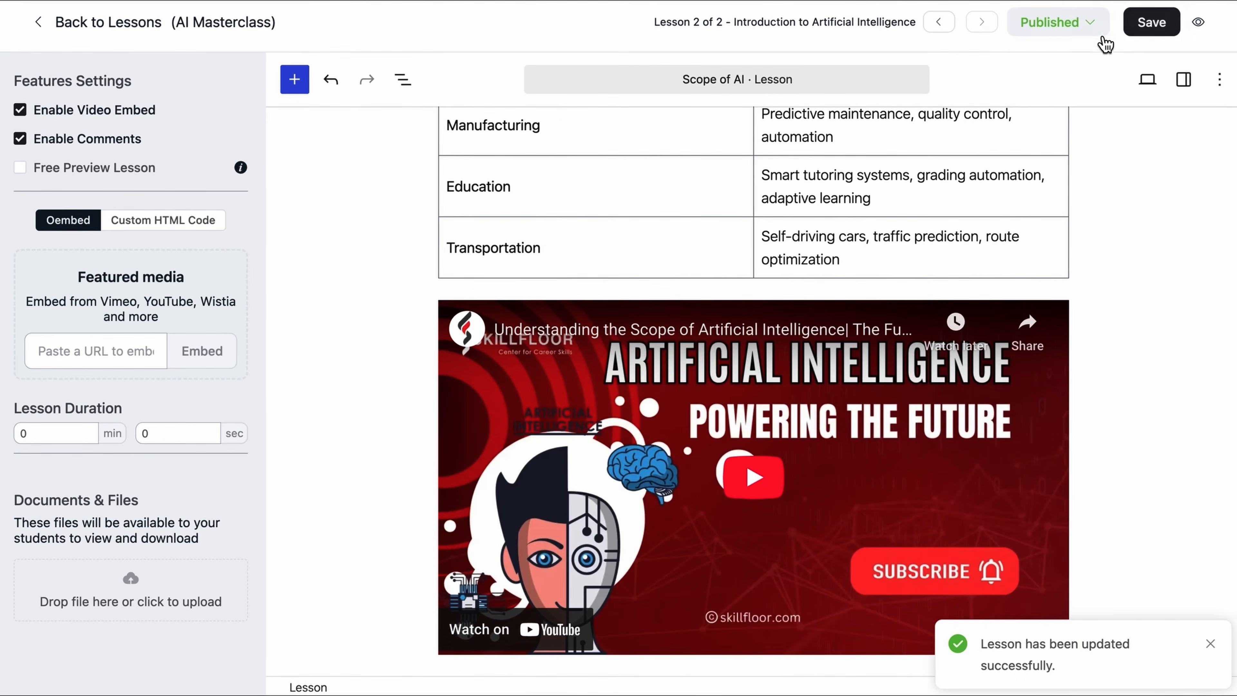
left_click(1082, 30)
left_click(1082, 38)
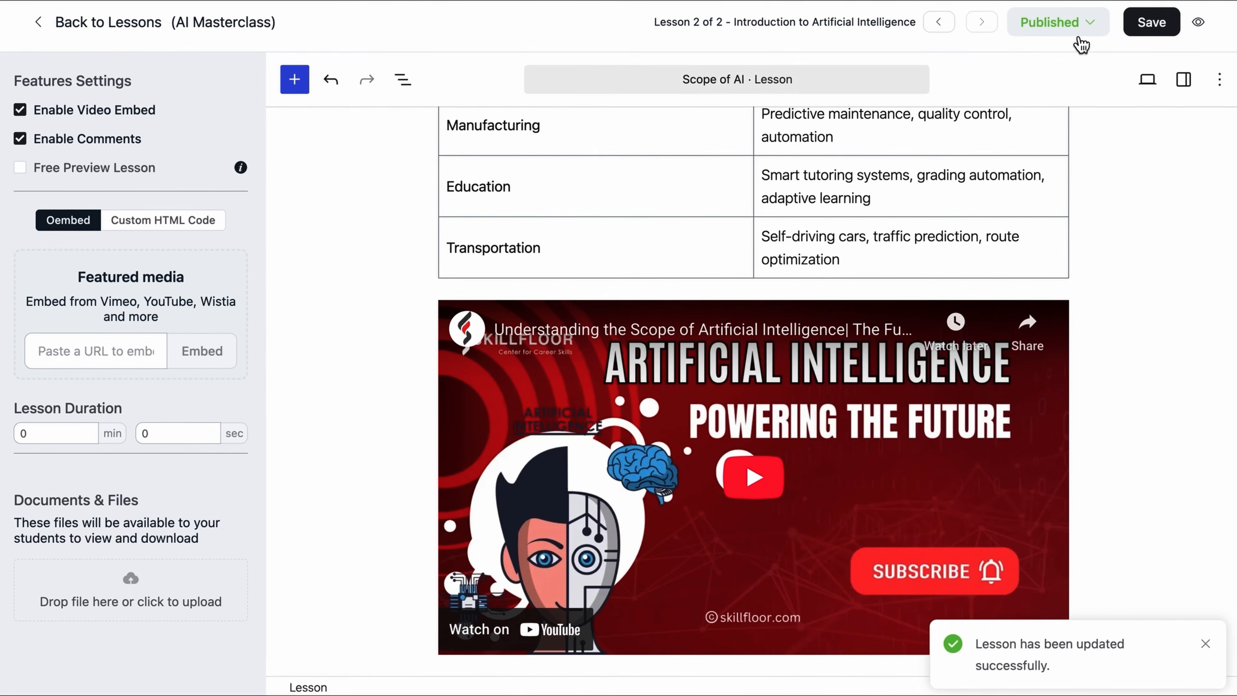
left_click(49, 25)
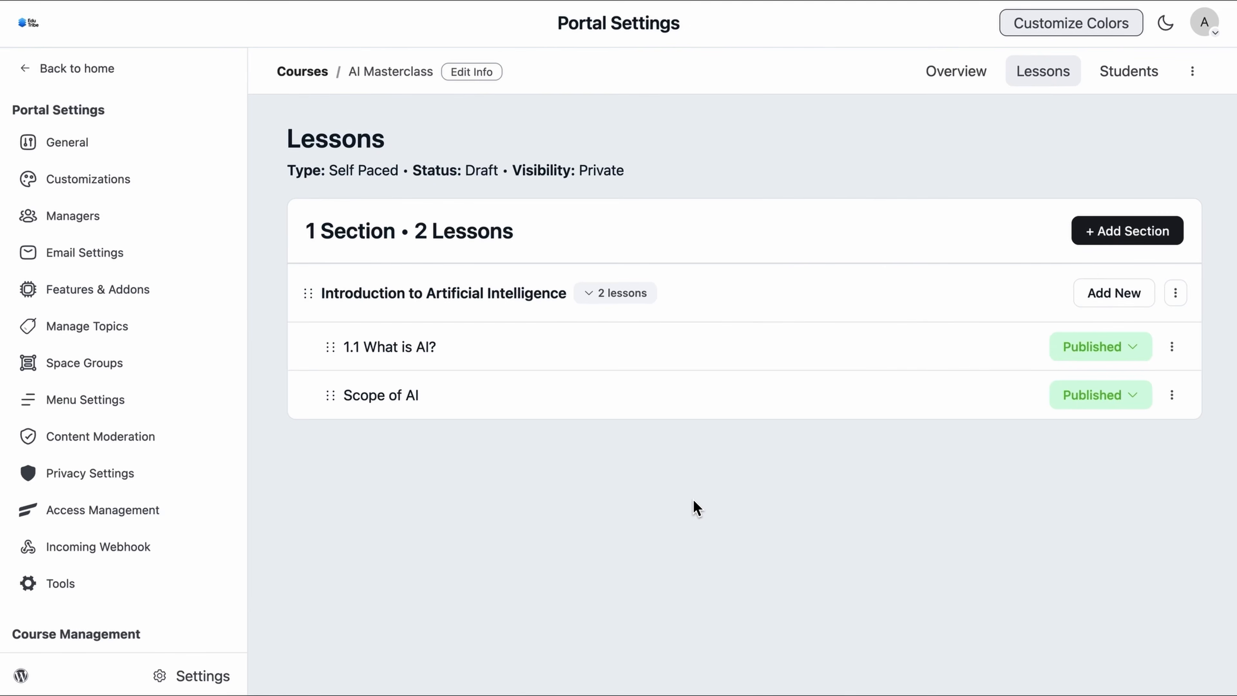
Step: Add a new course section titled 'Hands-On with AI Tools (No Code)!'
left_click(1131, 230)
left_click(1069, 317)
type("Hands-On with AI Tools (No Code)!")
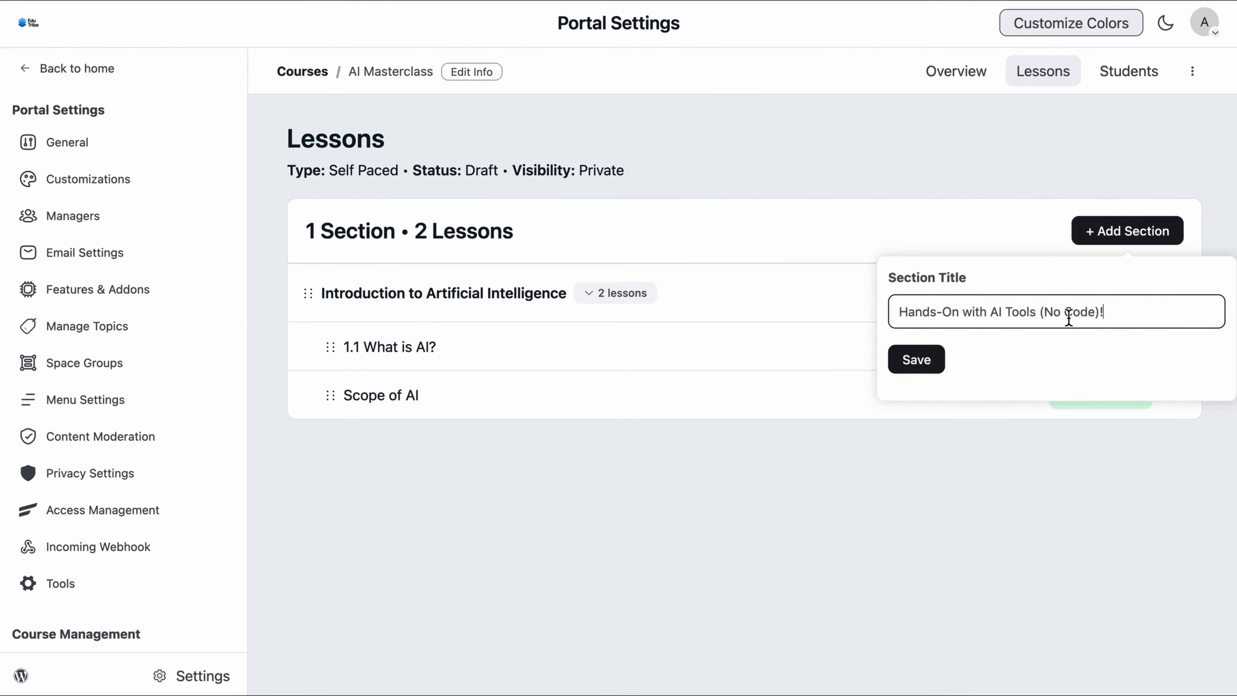
left_click(915, 370)
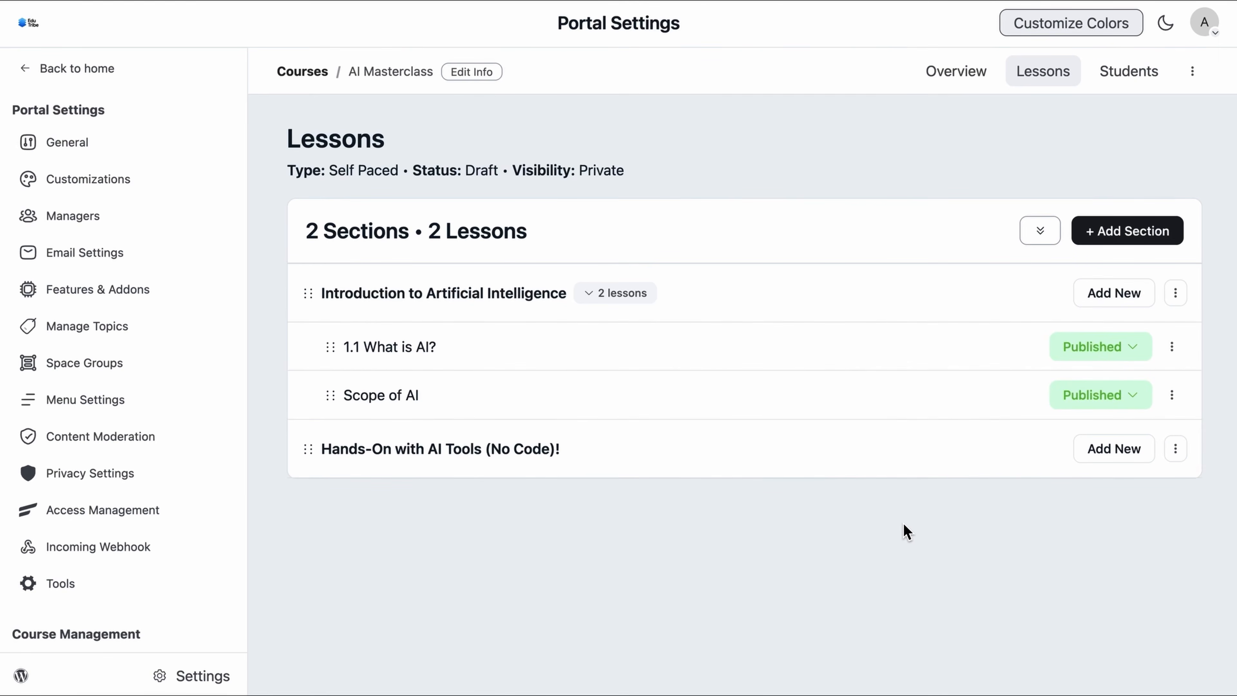
Step: Add the lesson 'Getting Started with No-Code AI' to that section and open it for editing
left_click(1104, 459)
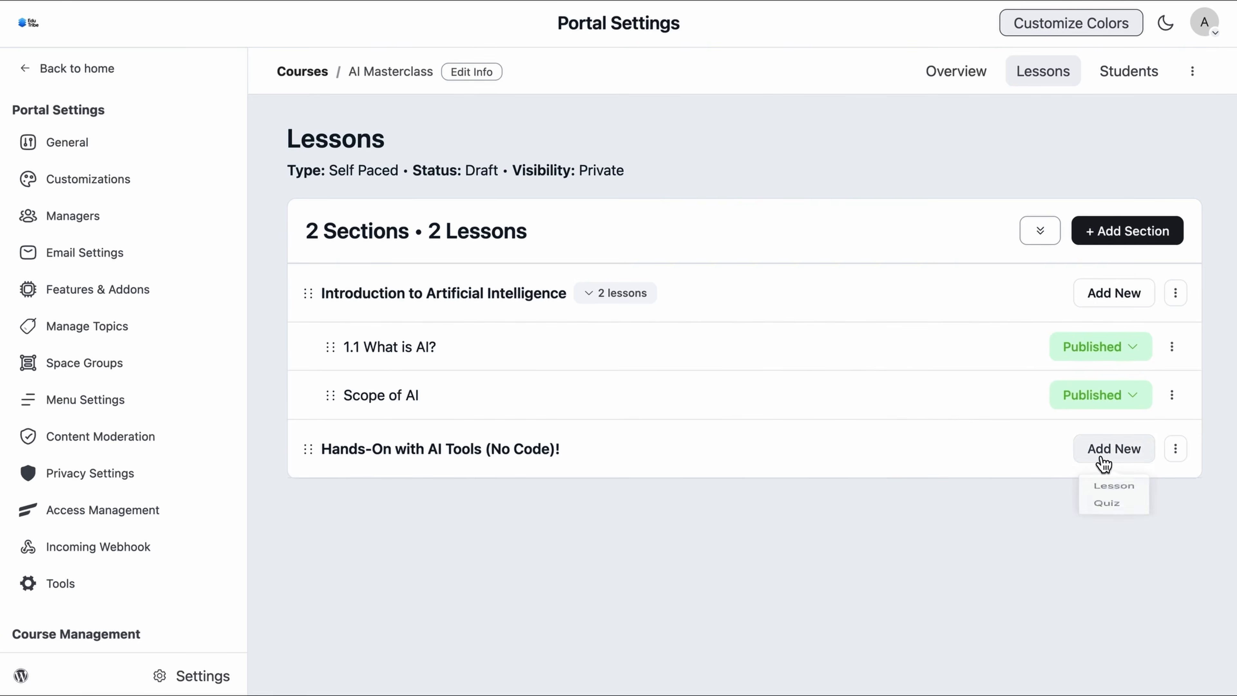
left_click(1110, 494)
left_click(1049, 527)
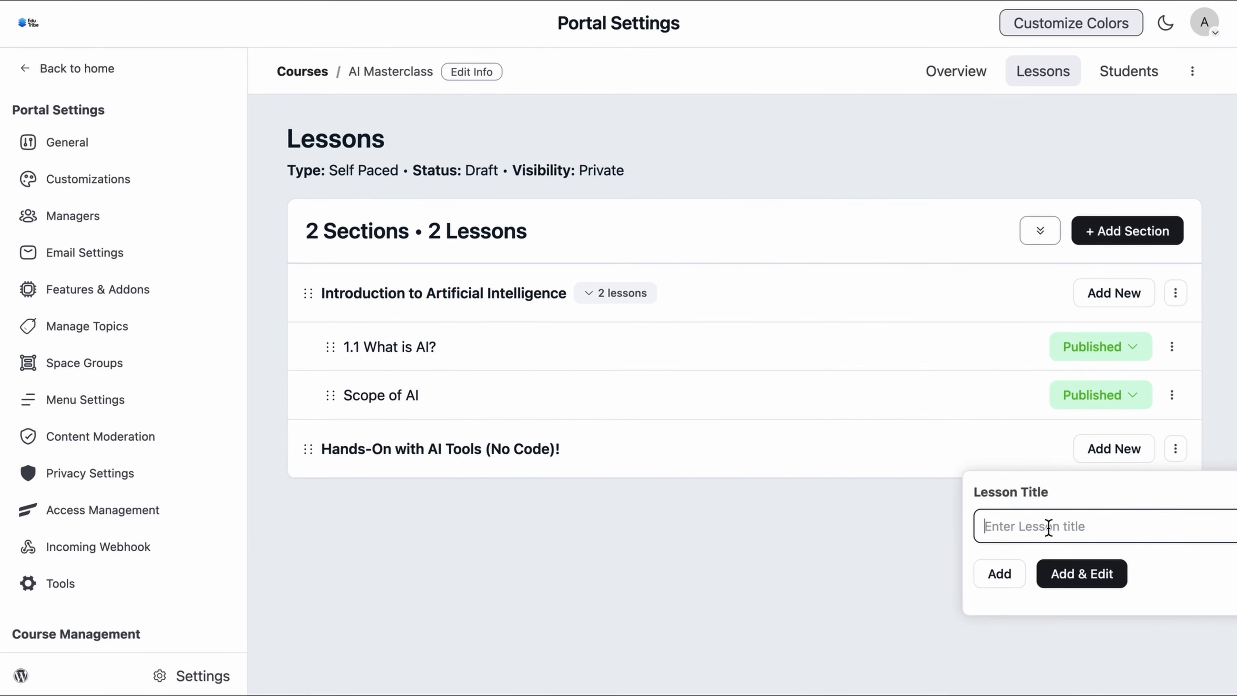
type("Getting Started with No-Code AI")
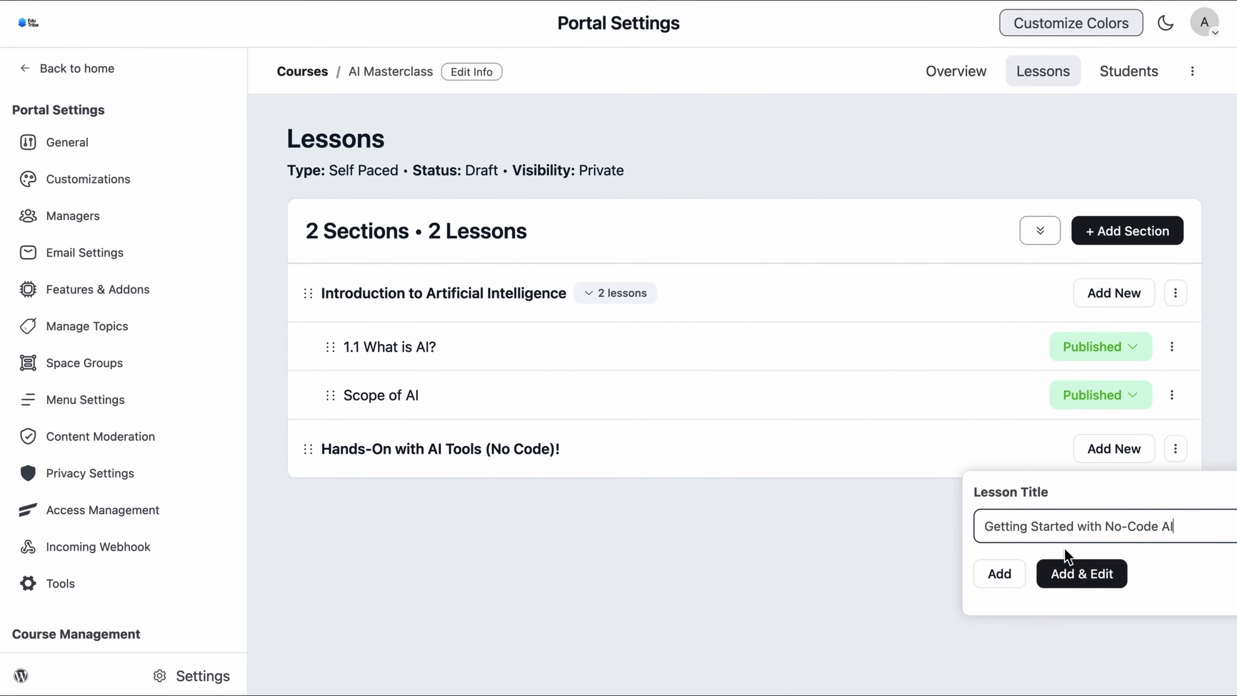
left_click(1091, 580)
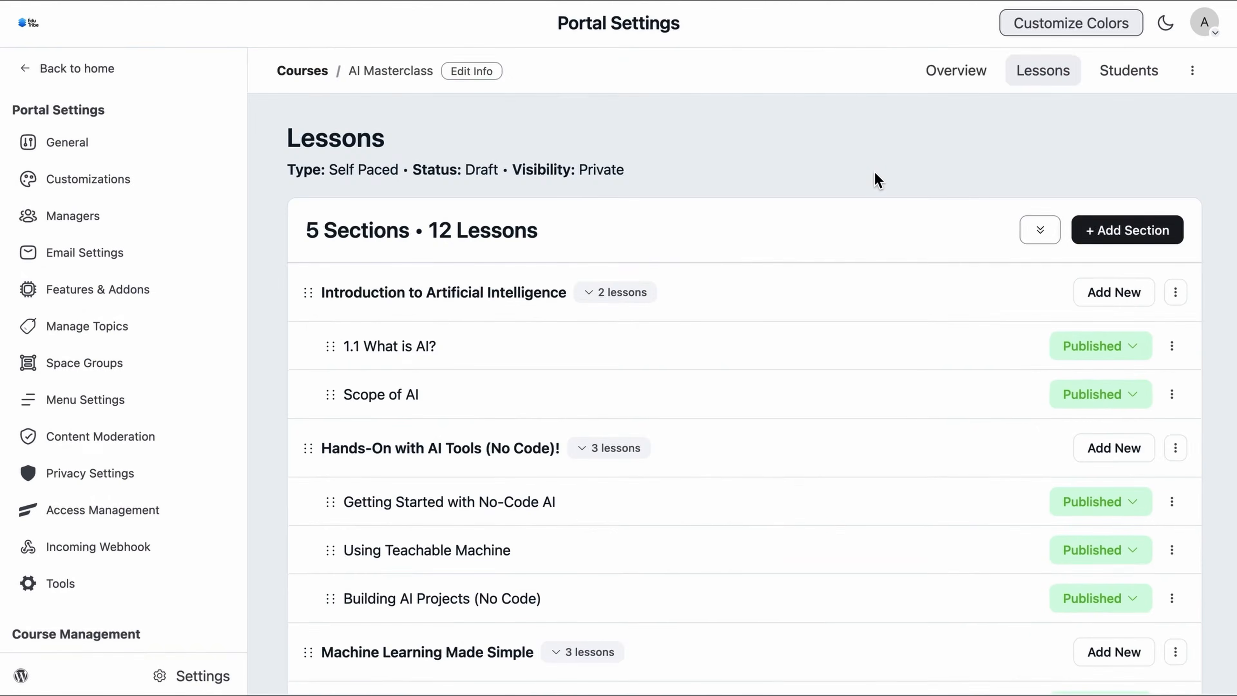
scroll(875, 171, "down", 10)
scroll(875, 171, "up", 10)
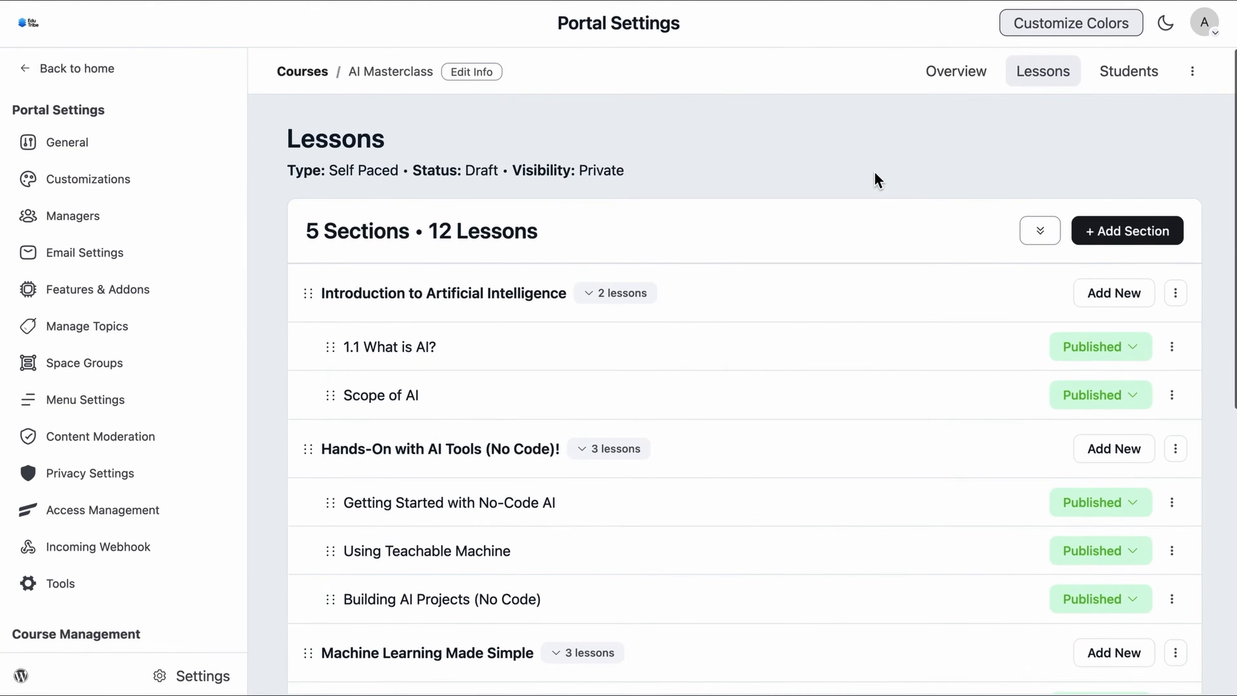
left_click(110, 75)
left_click(587, 34)
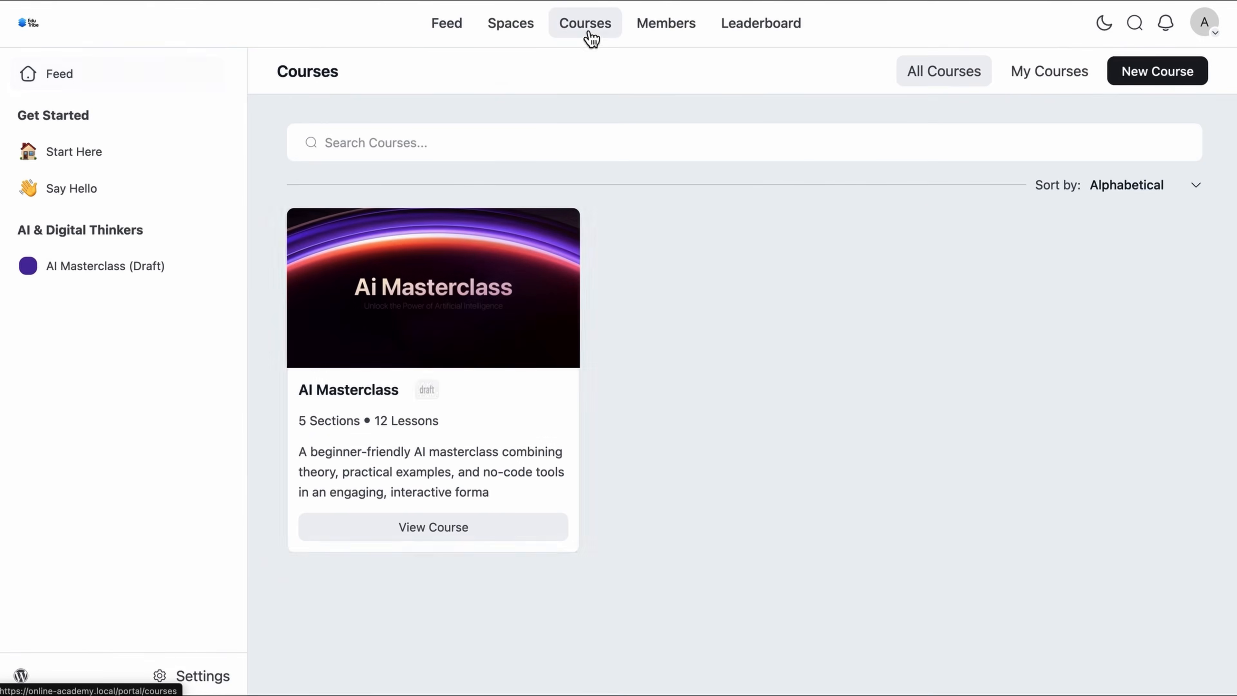
left_click(459, 276)
scroll(577, 305, "down", 10)
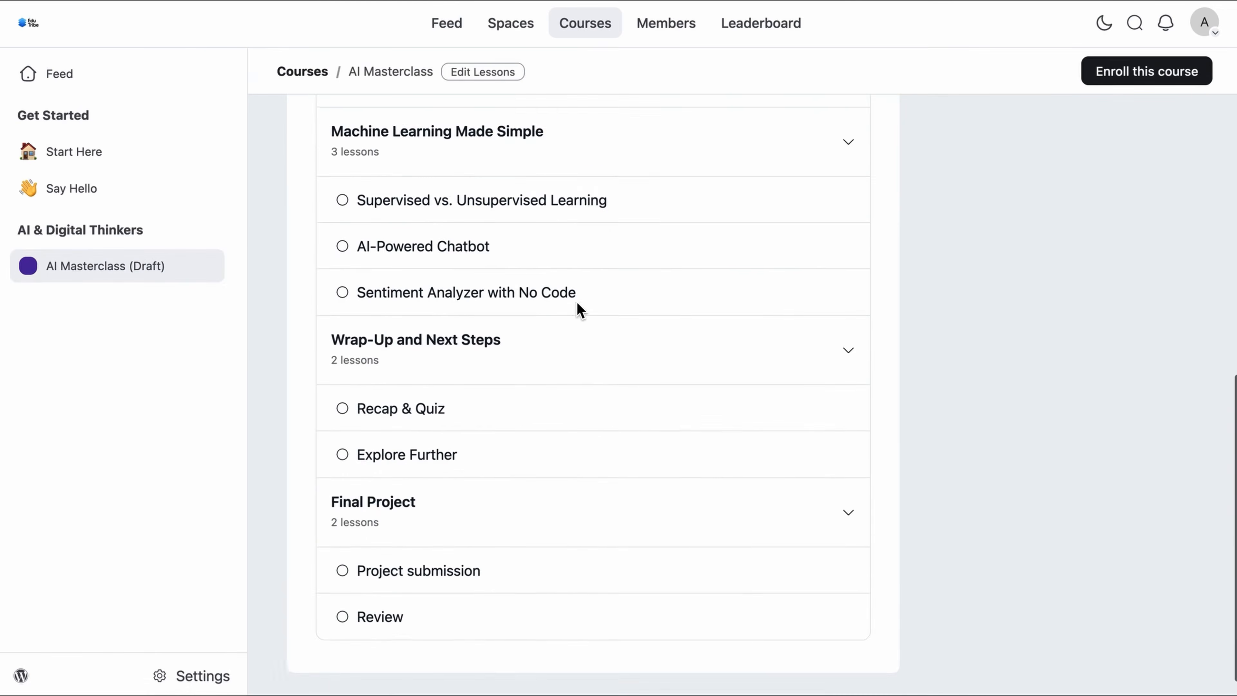
scroll(583, 312, "up", 10)
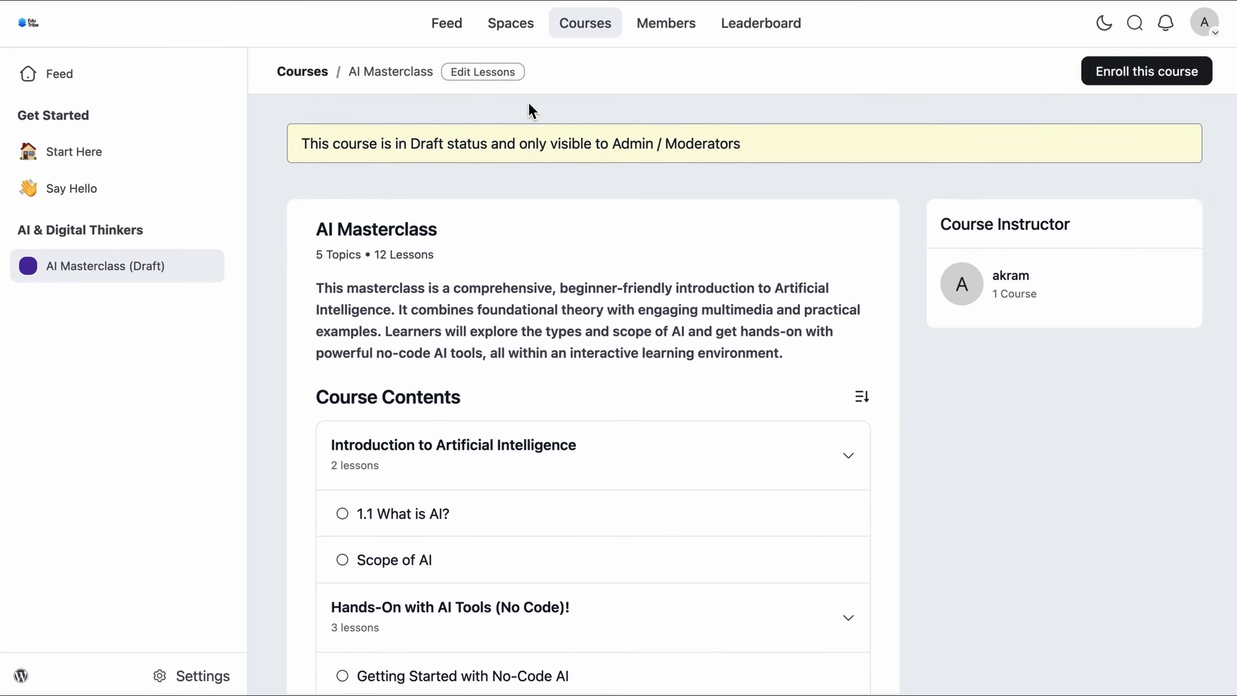
left_click(503, 77)
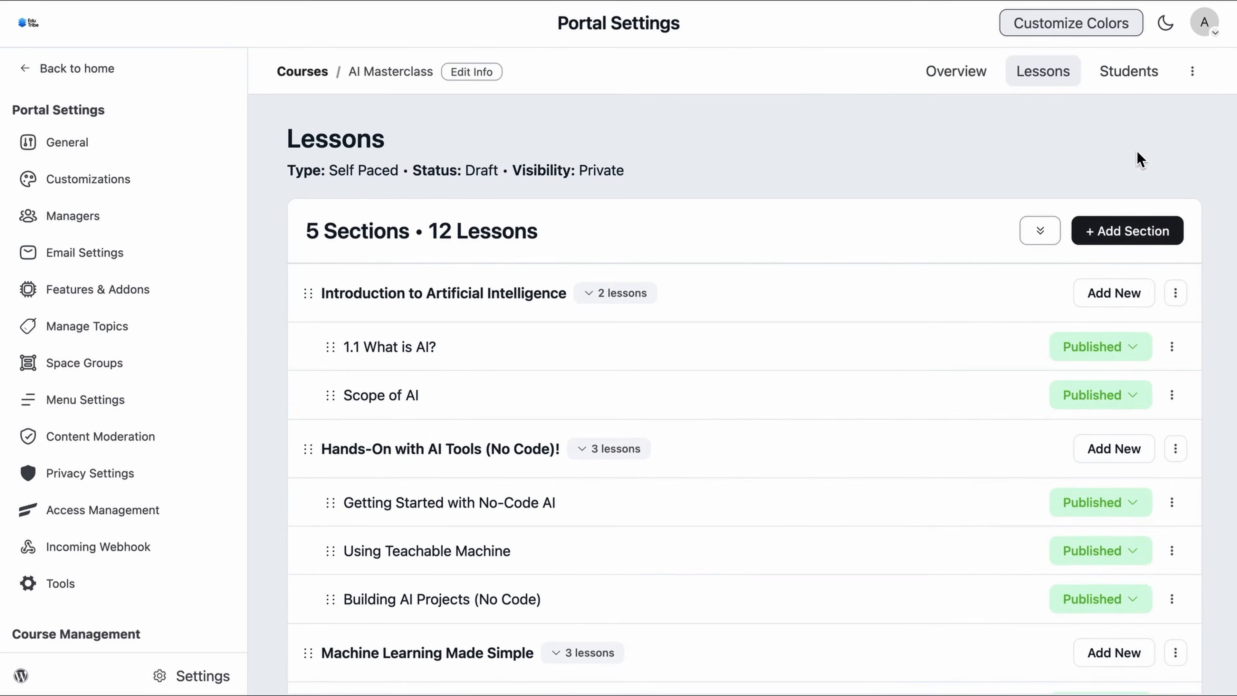
Step: Review the AI Masterclass course's General Settings via Edit Course, then save and close them
left_click(1198, 83)
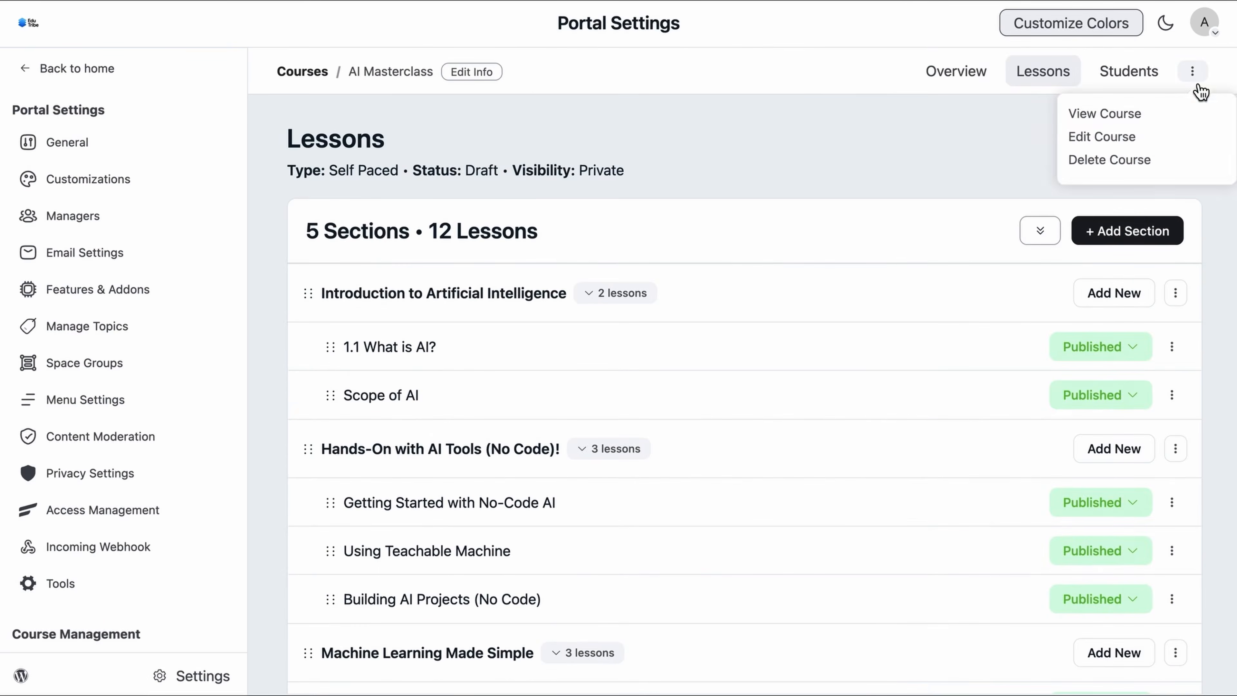
left_click(1130, 137)
scroll(484, 443, "down", 5)
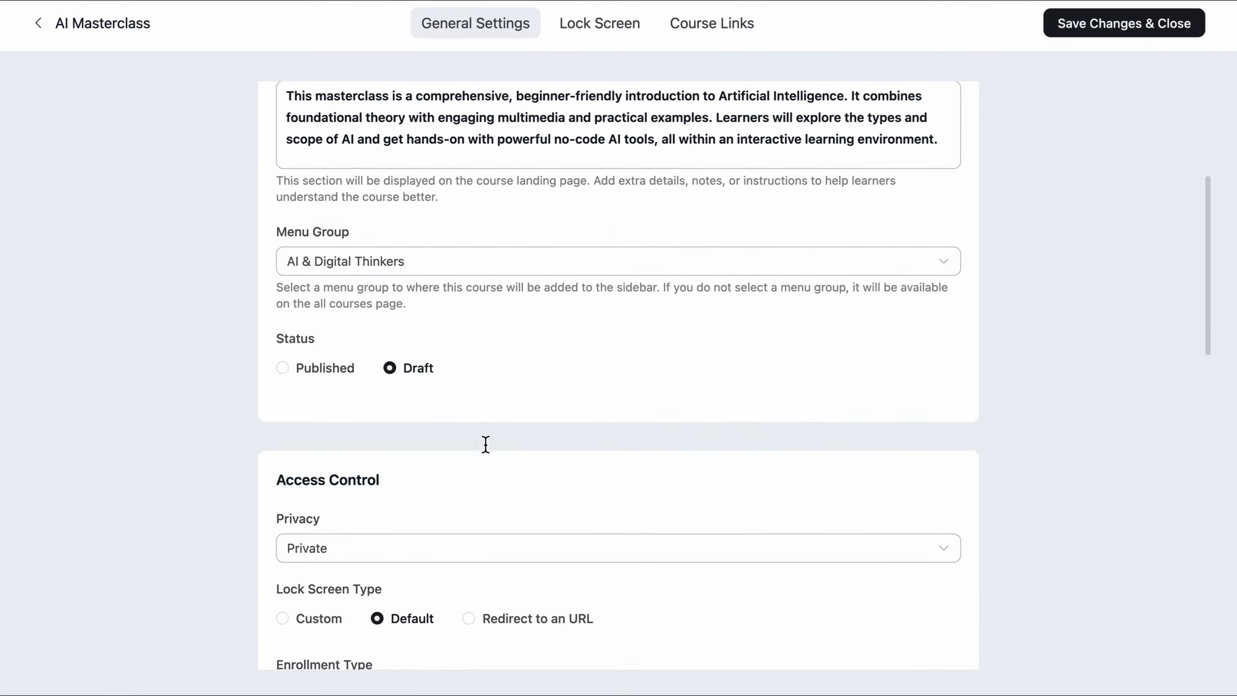
scroll(486, 443, "down", 1)
scroll(286, 433, "down", 20)
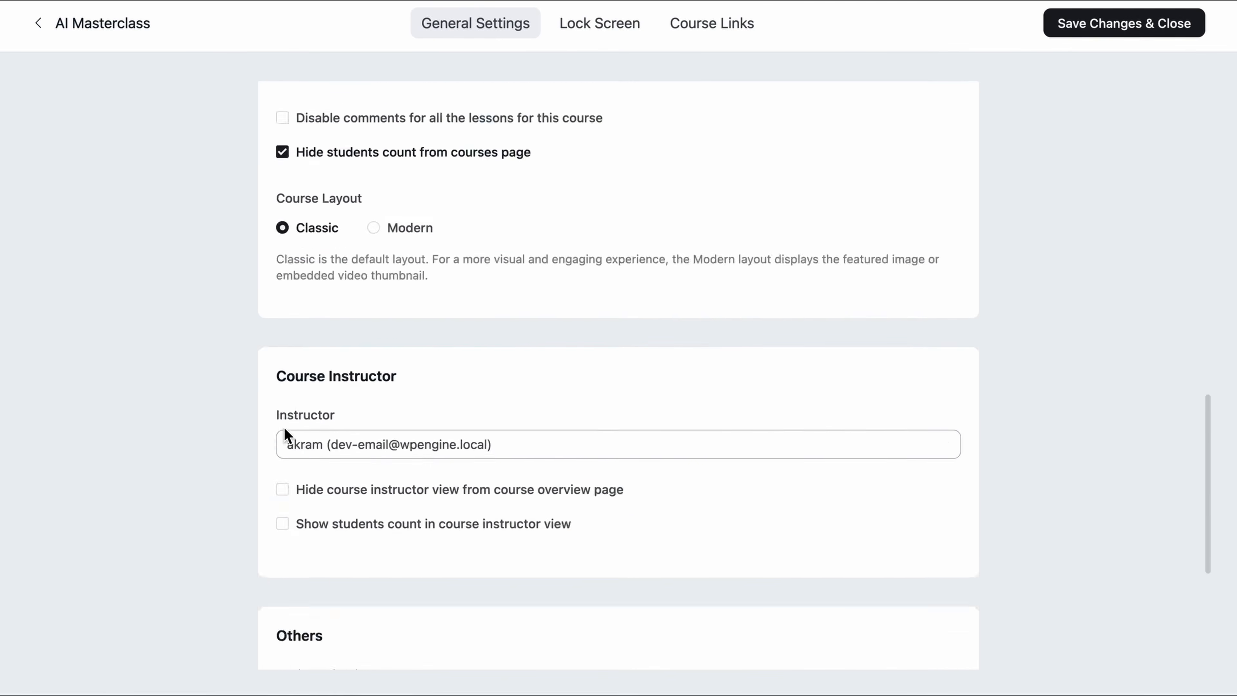
scroll(310, 484, "up", 20)
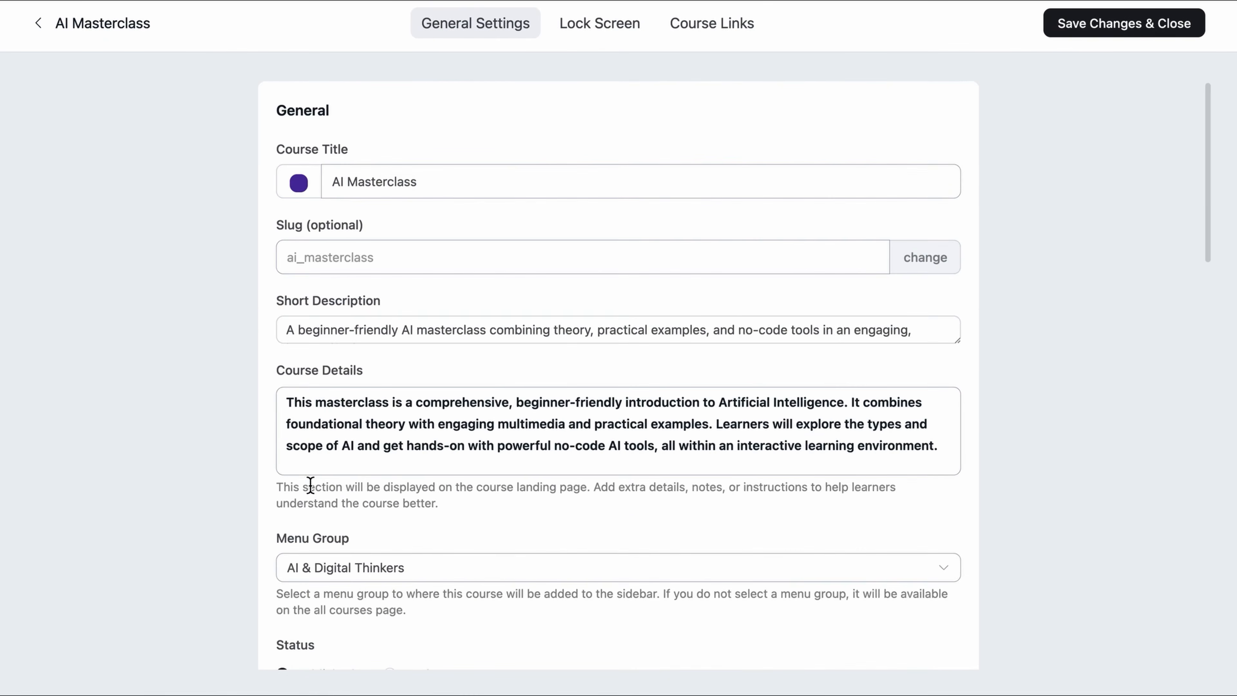
left_click(1118, 33)
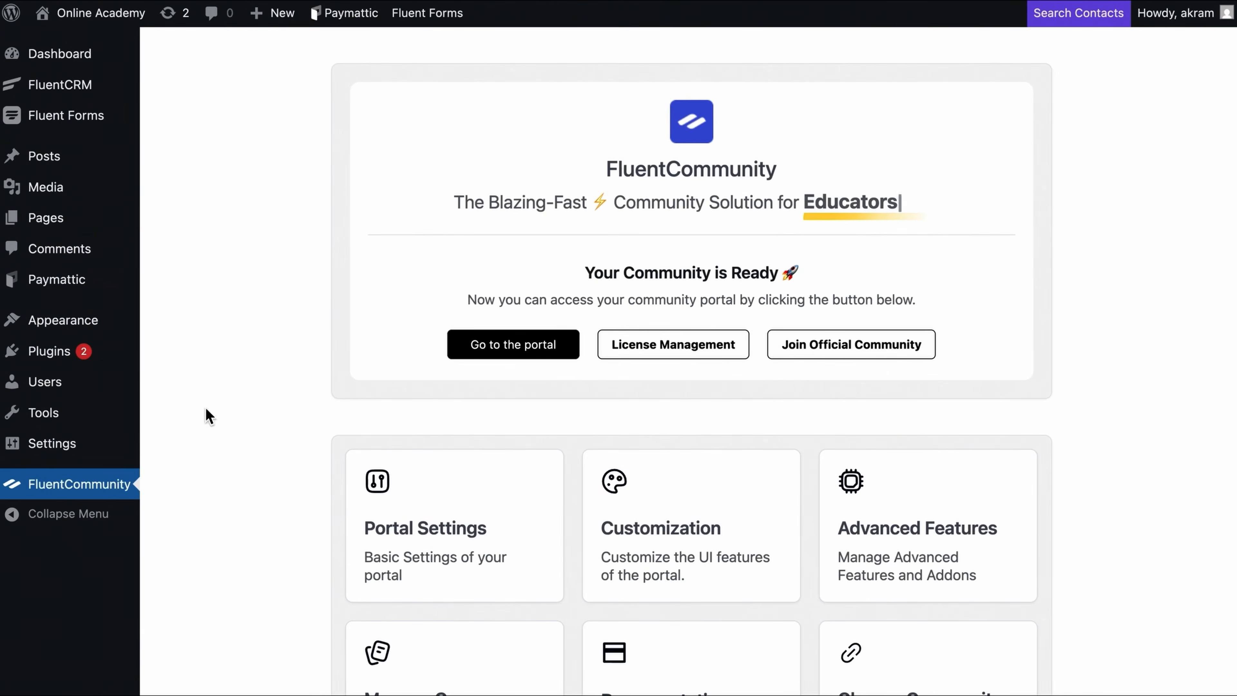
Step: Enable the Fluent Community integration in Paymattic Integrations, then go to All Forms
mouse_move(89, 298)
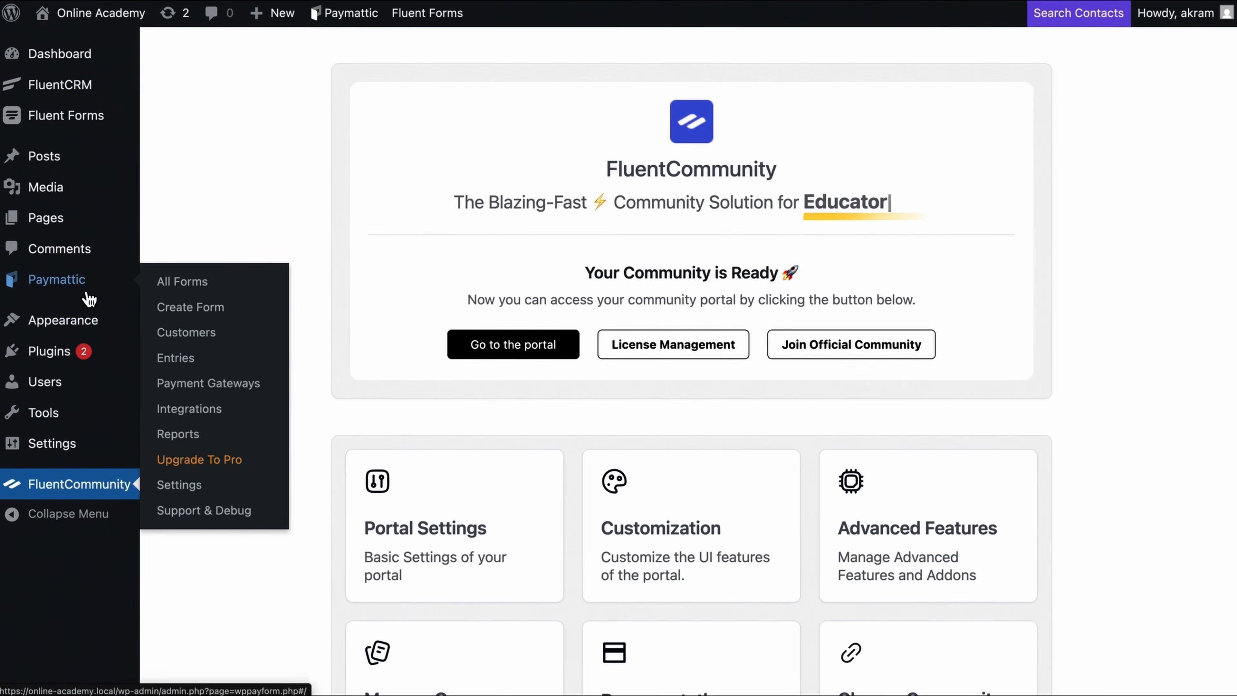
left_click(220, 425)
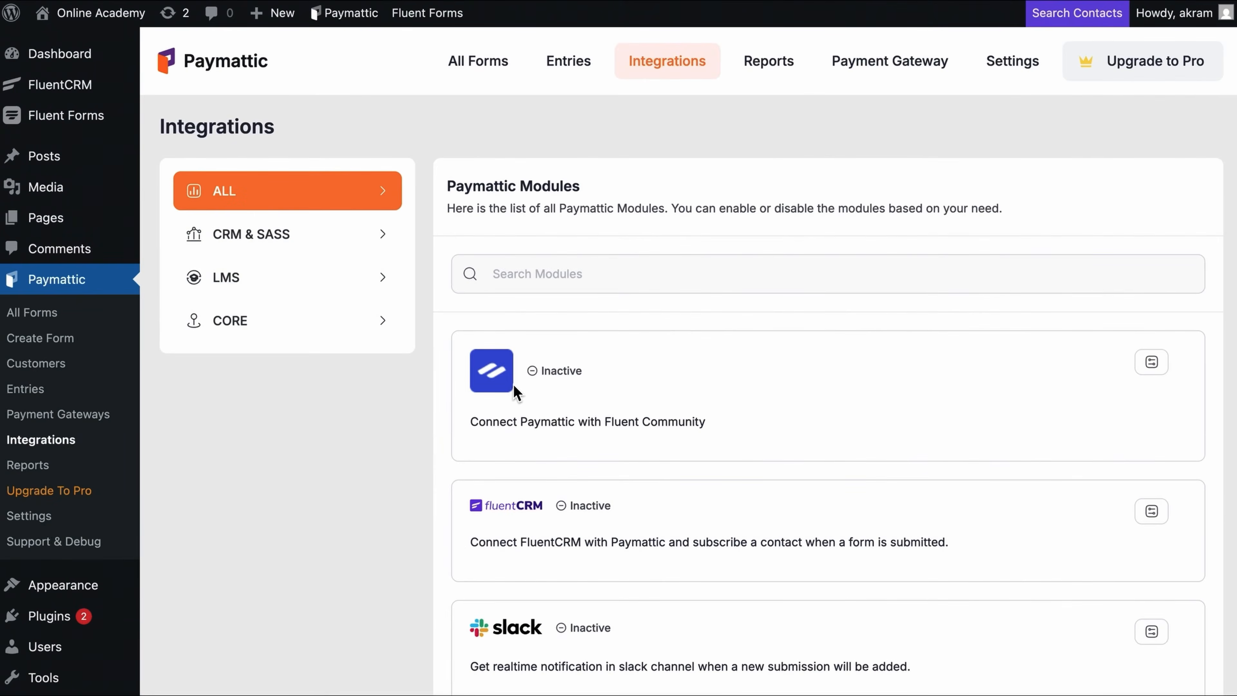
left_click(1153, 363)
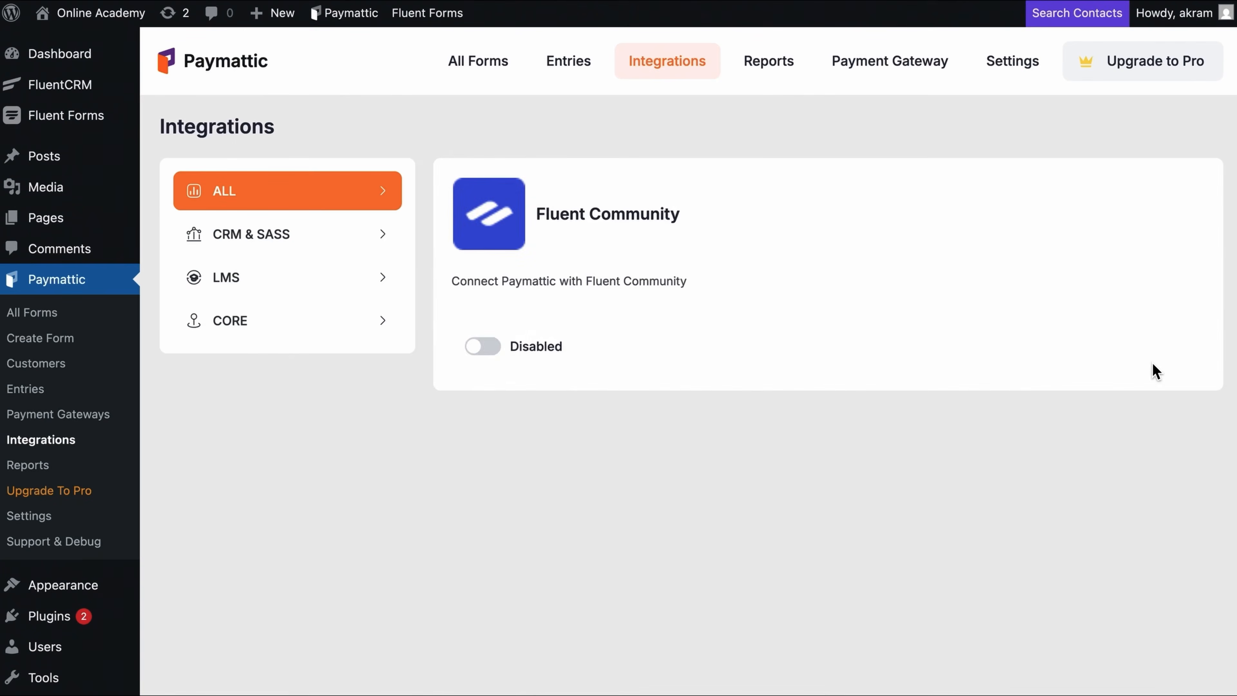
left_click(499, 357)
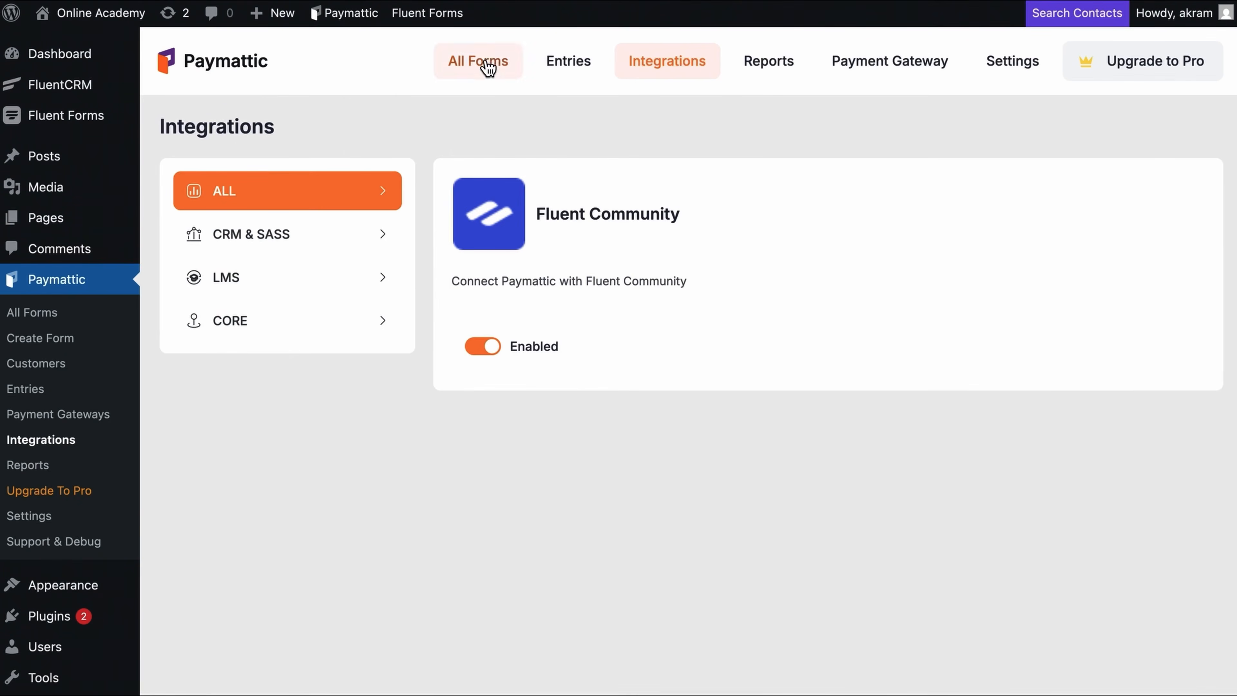
left_click(486, 64)
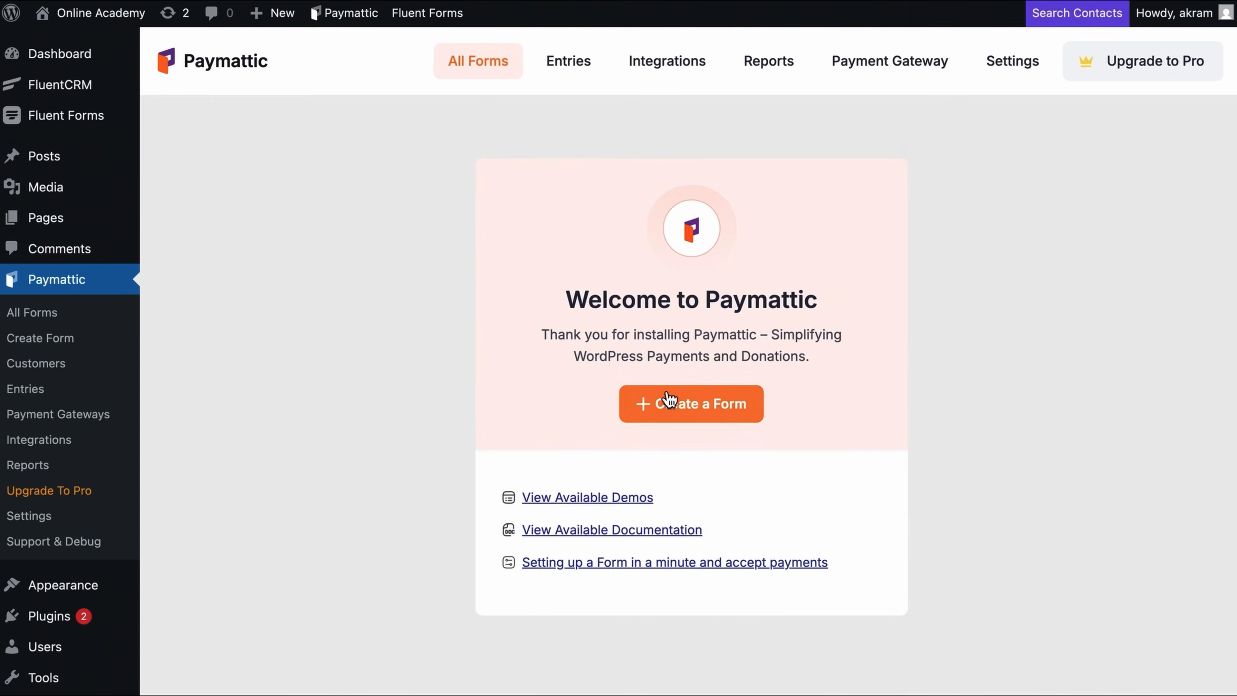
Step: Create a blank form and add Your Name and Email Address fields using '/' shortcuts
left_click(665, 404)
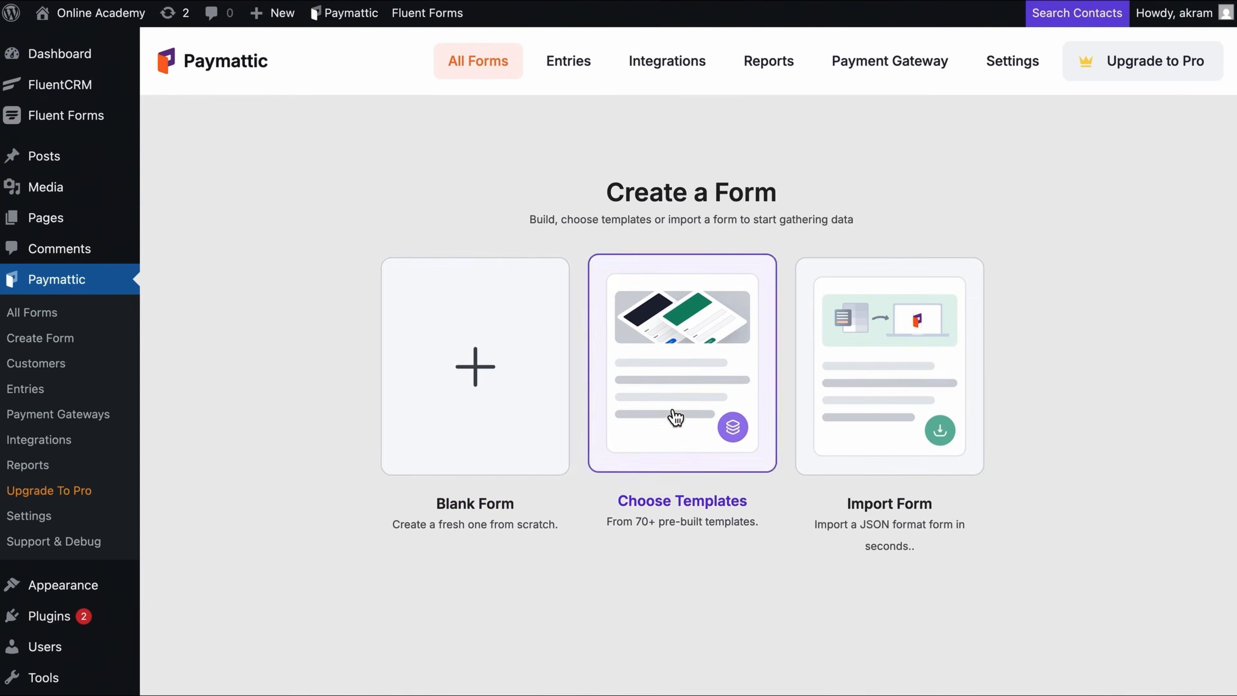
left_click(511, 431)
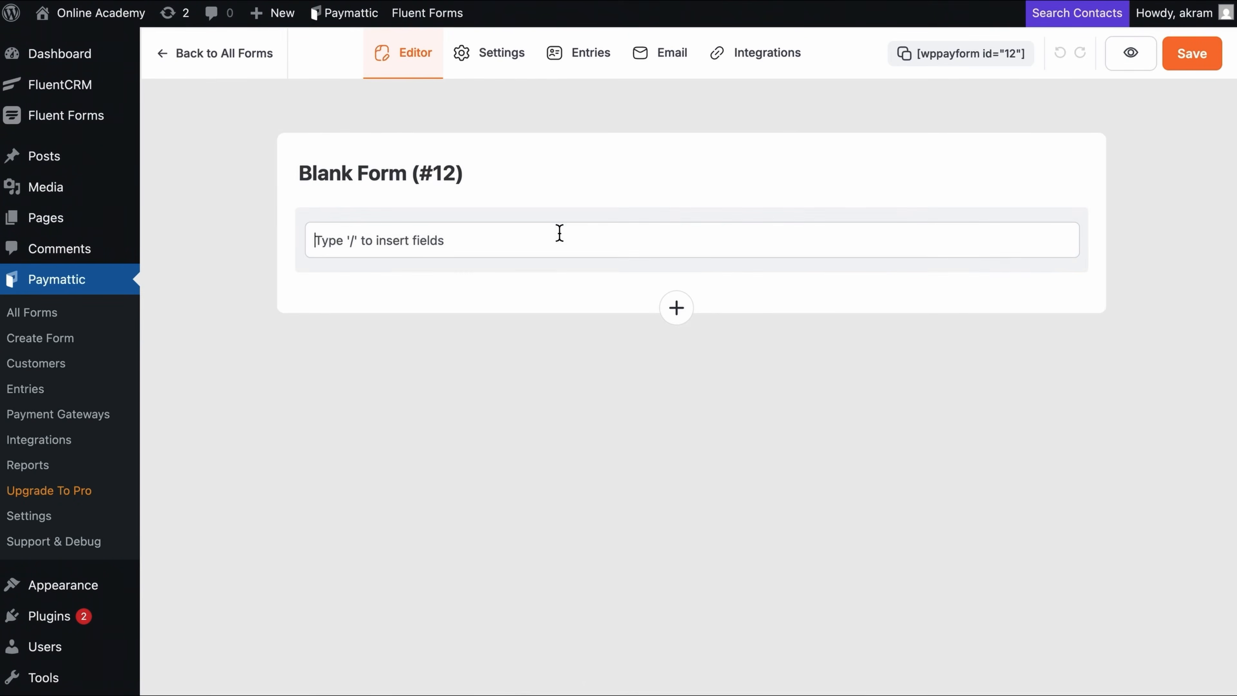
type("/na")
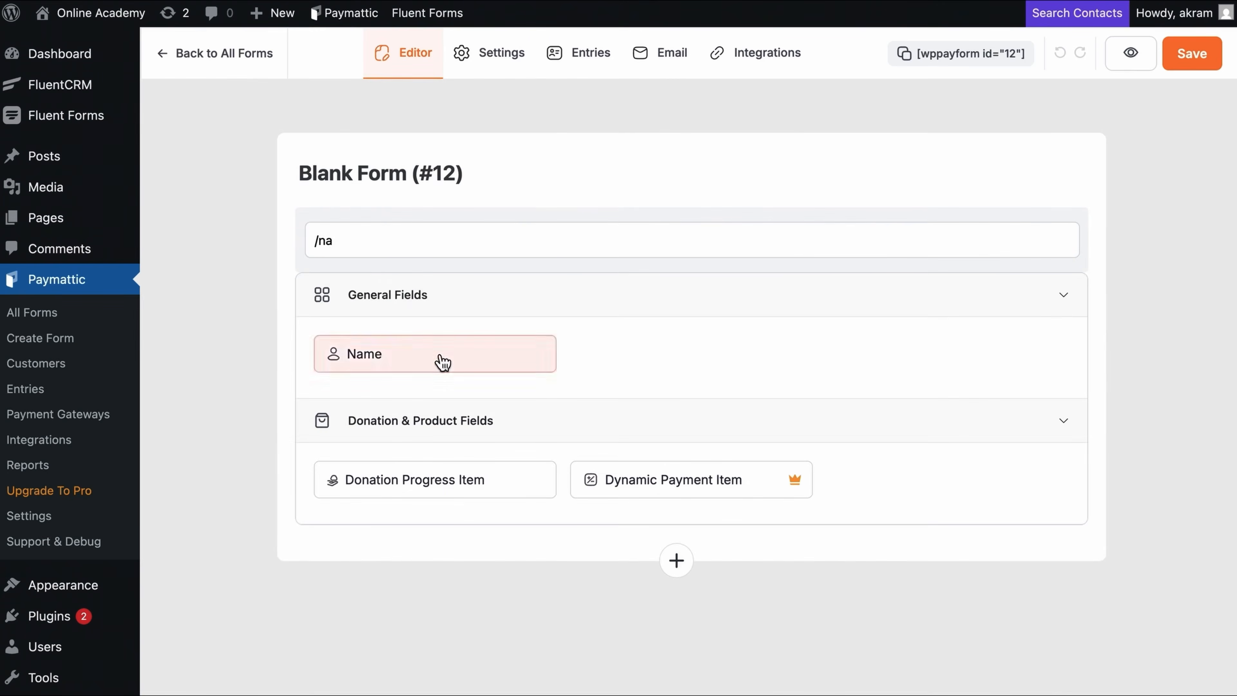
left_click(441, 359)
type("/ema")
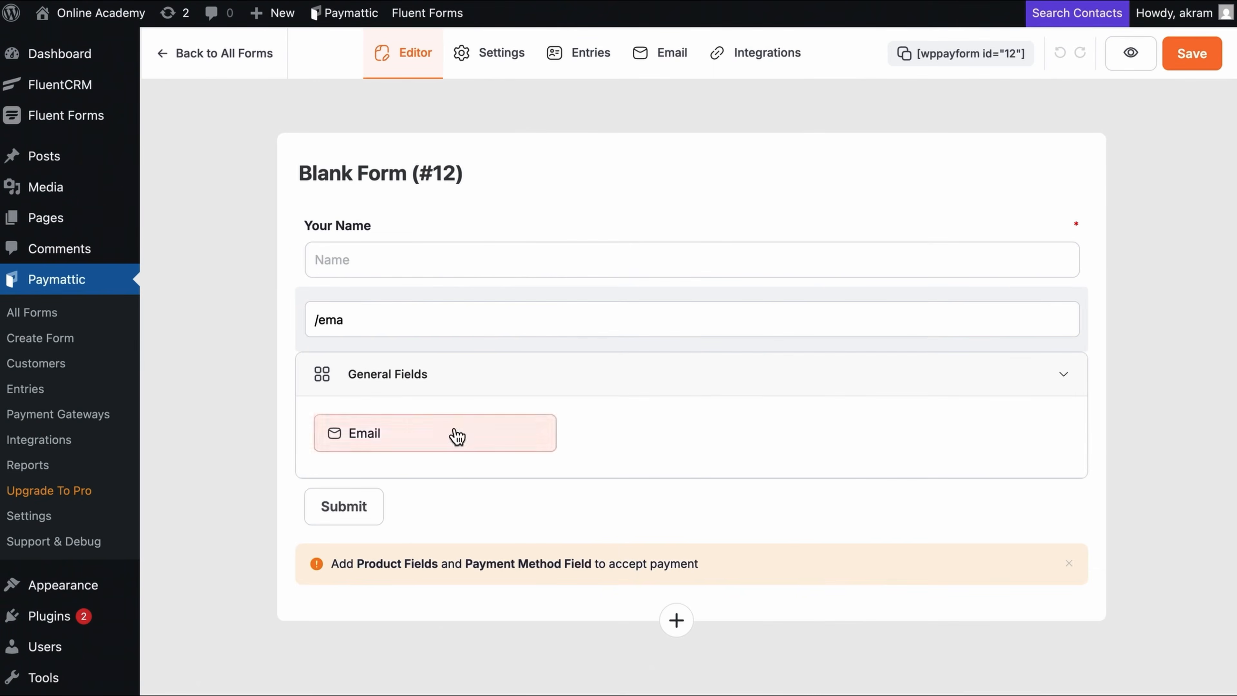
left_click(456, 433)
Step: Add a $10.00 Payment Item and a Stripe payment method choice to the form
type("/pay")
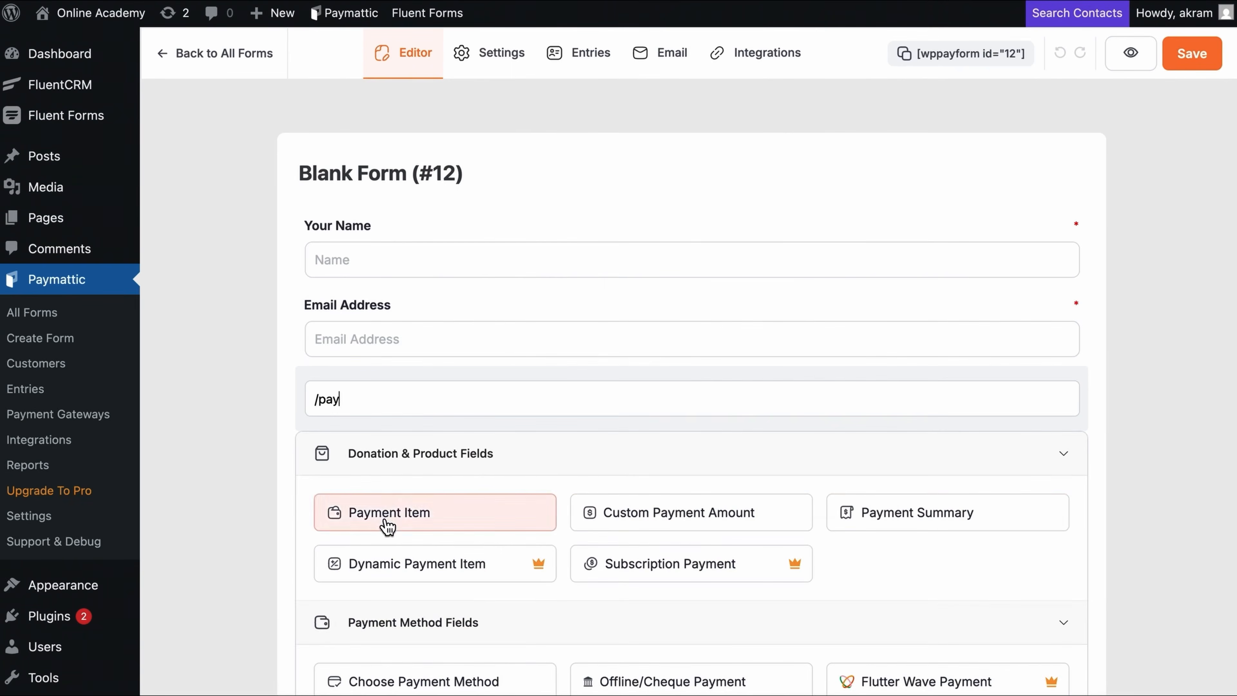
left_click(345, 524)
type("/pay")
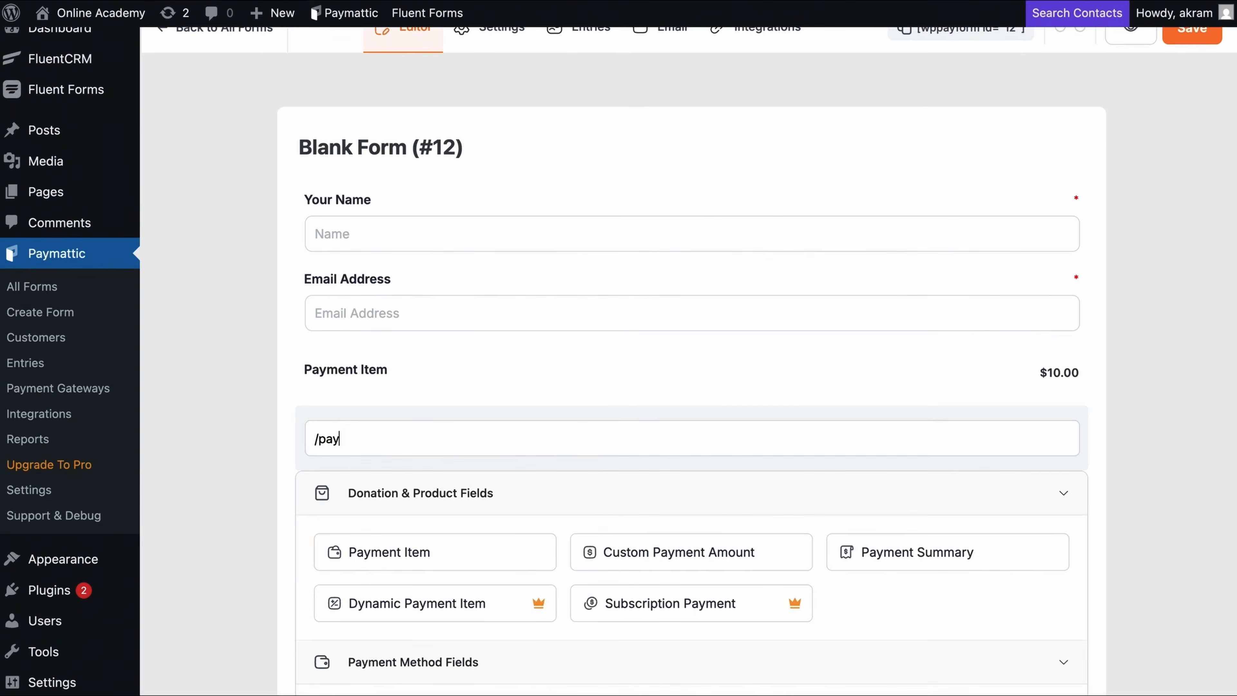
scroll(692, 390, "down", 2)
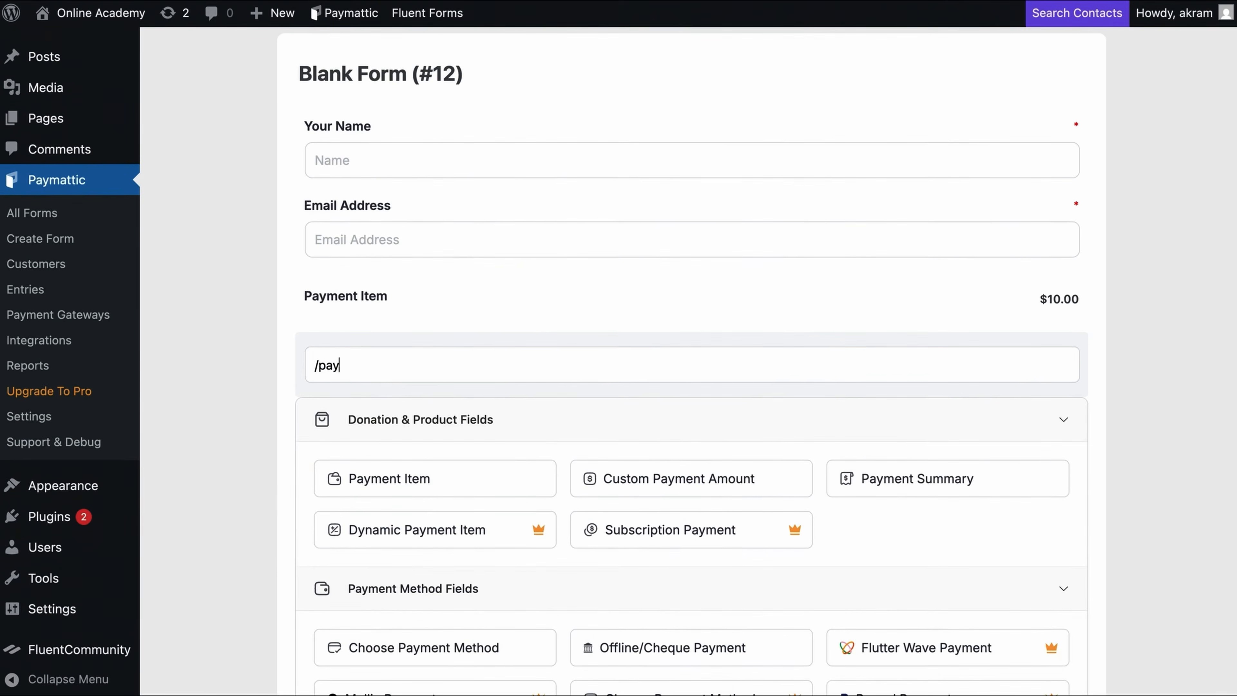
scroll(387, 450, "down", 3)
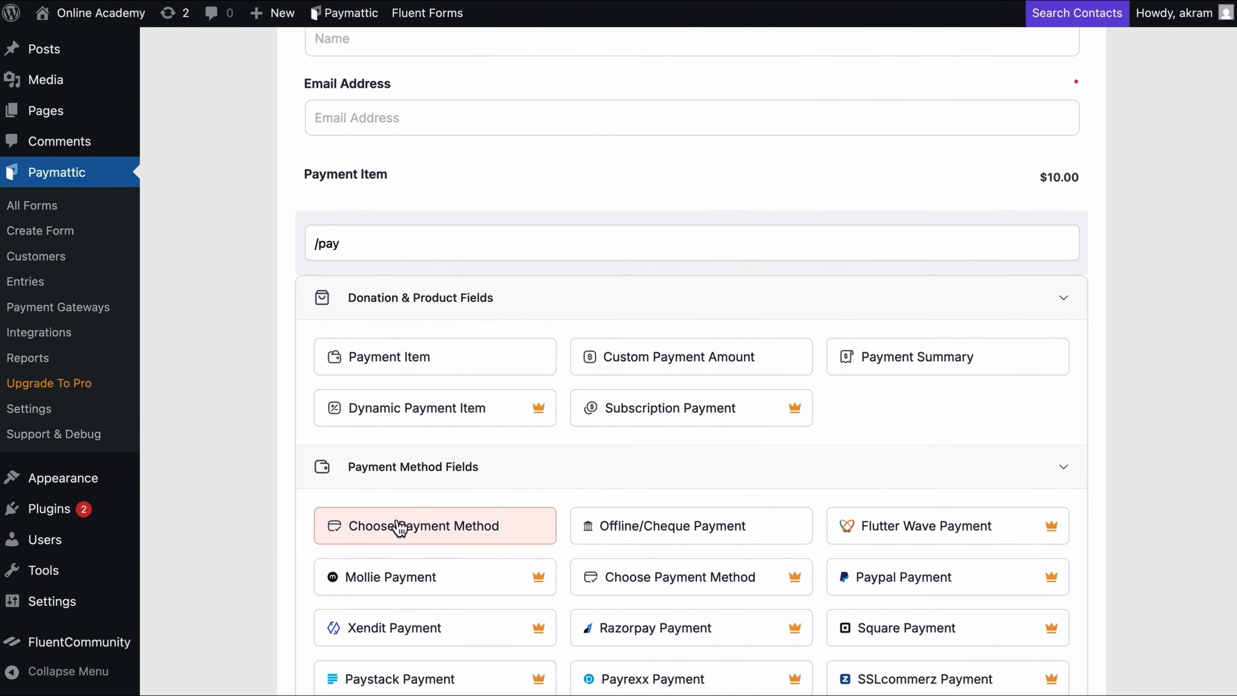
left_click(401, 532)
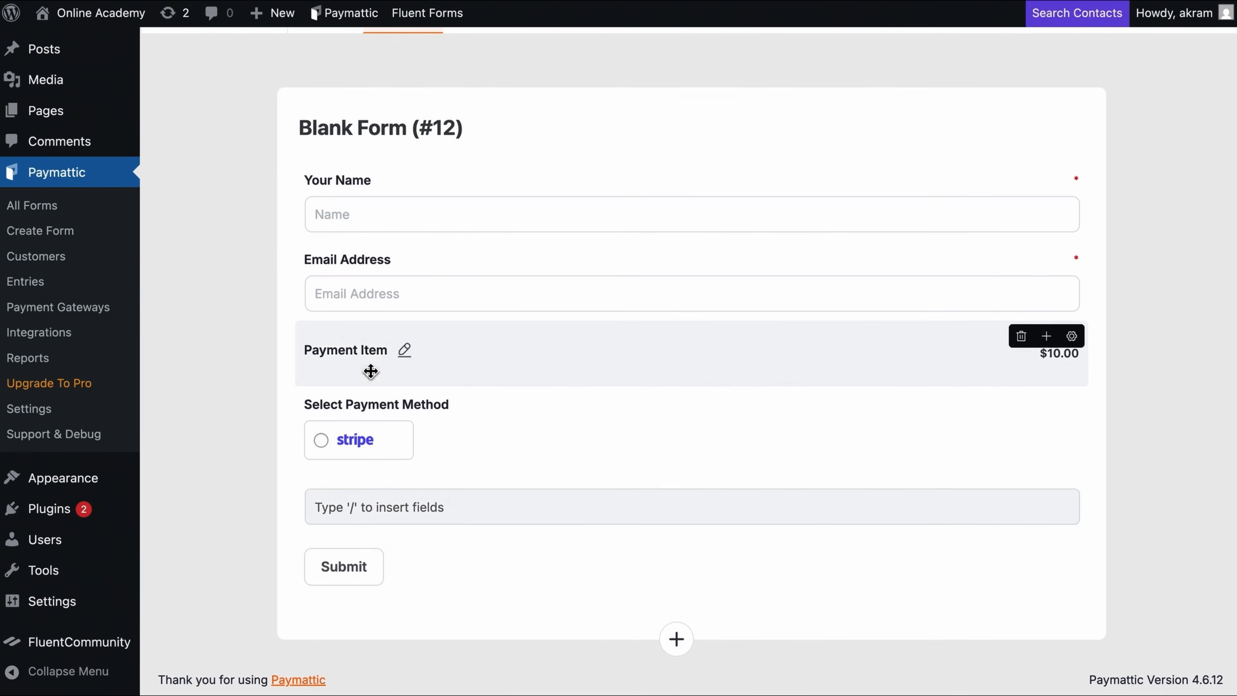
Step: Relabel the Blank Form (#12) payment item 'Course Fee' and price it at $100
left_click(404, 350)
key("super+a")
type("Cou")
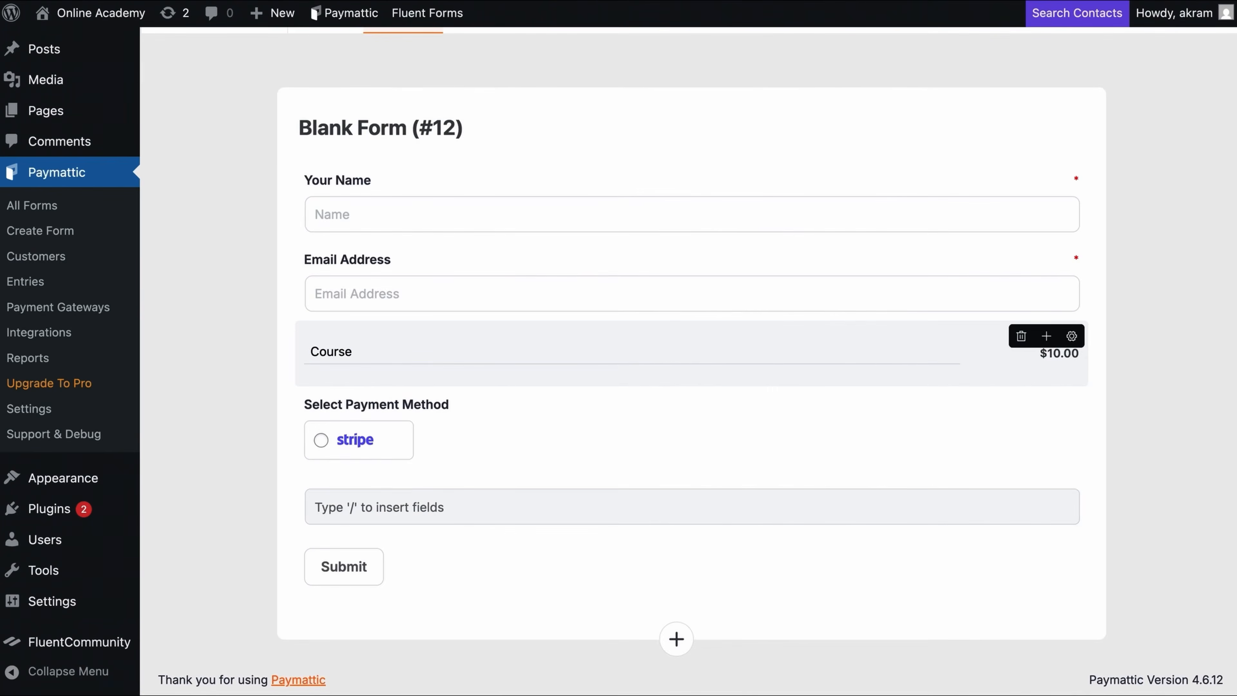
type("rse Fee")
key("Return")
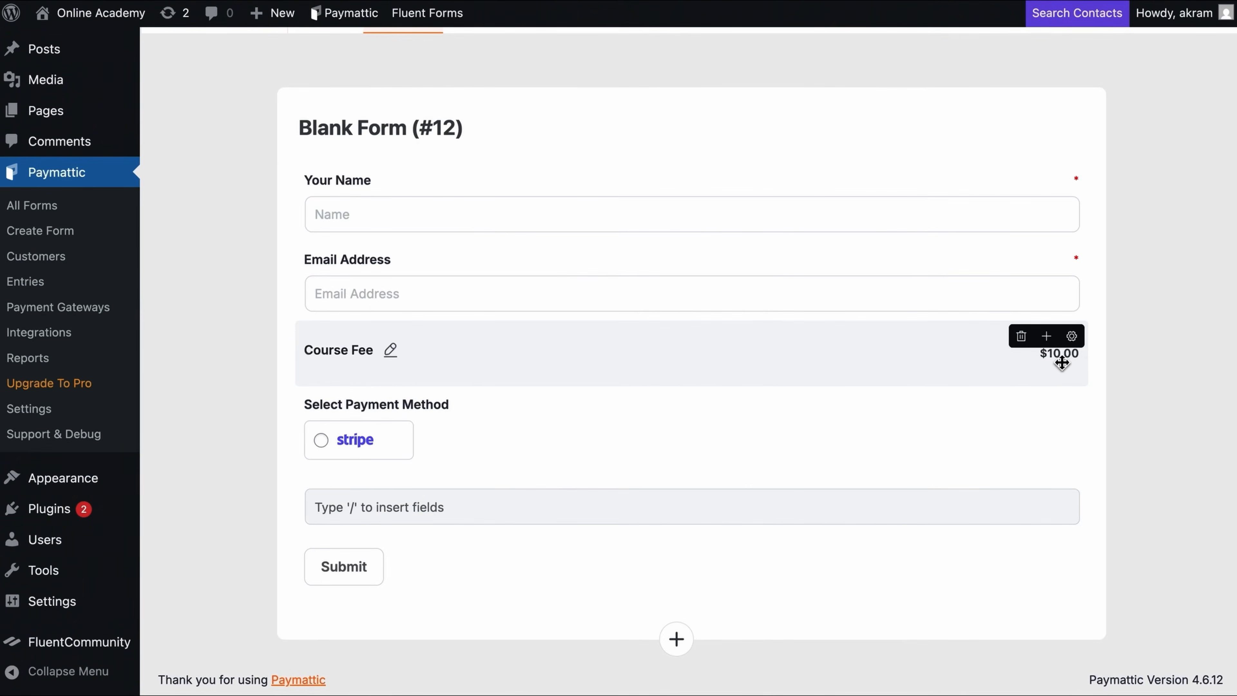
left_click(1072, 338)
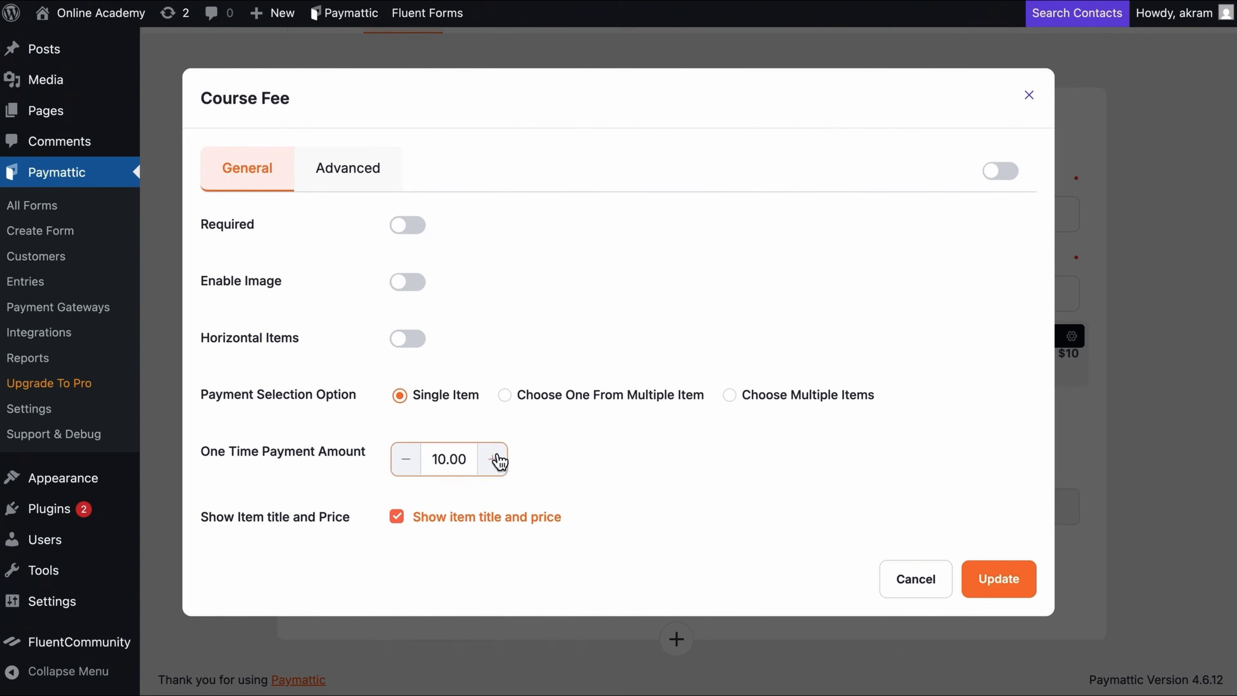
left_click(1008, 576)
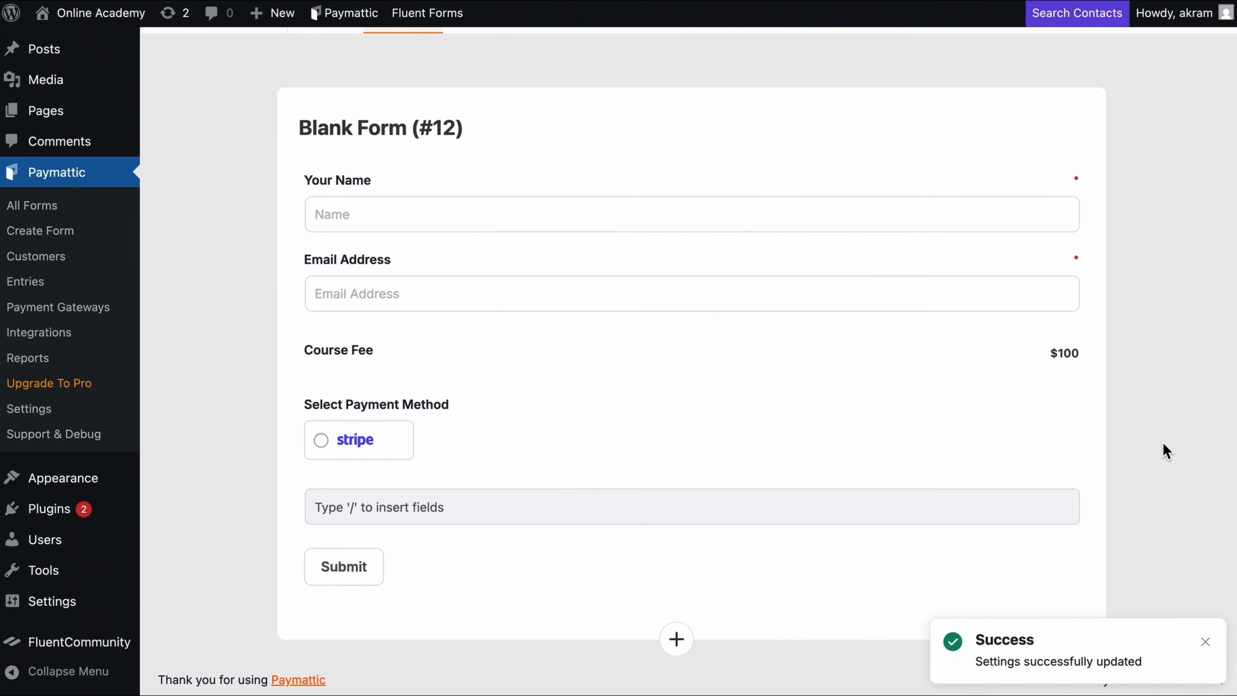
mouse_move(388, 460)
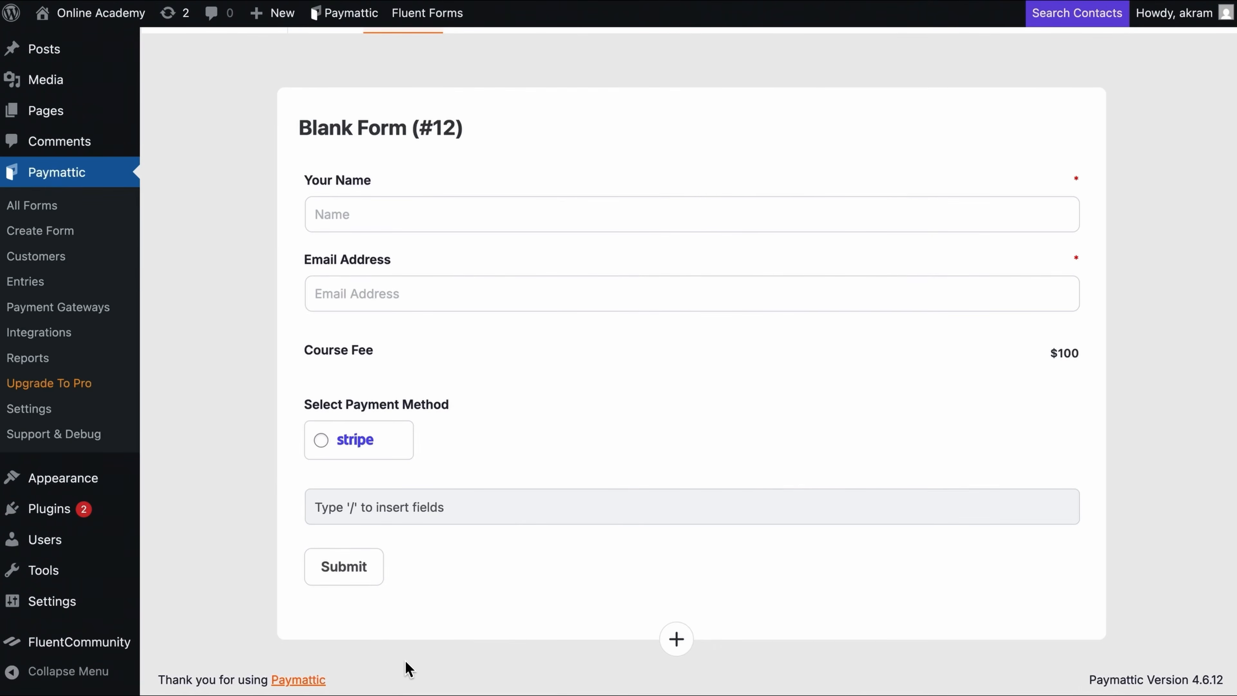
scroll(409, 670, "up", 3)
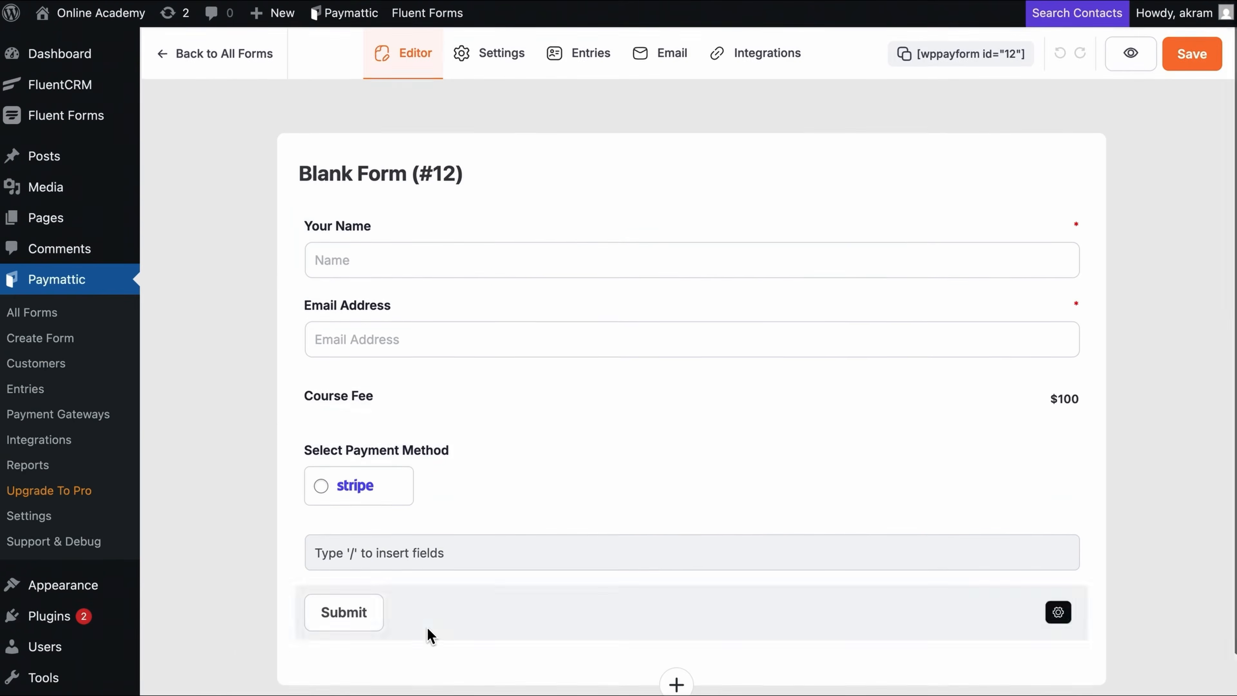
Step: Add a Fluent Community integration feed that enrolls payers in the AI Masterclass course
left_click(782, 73)
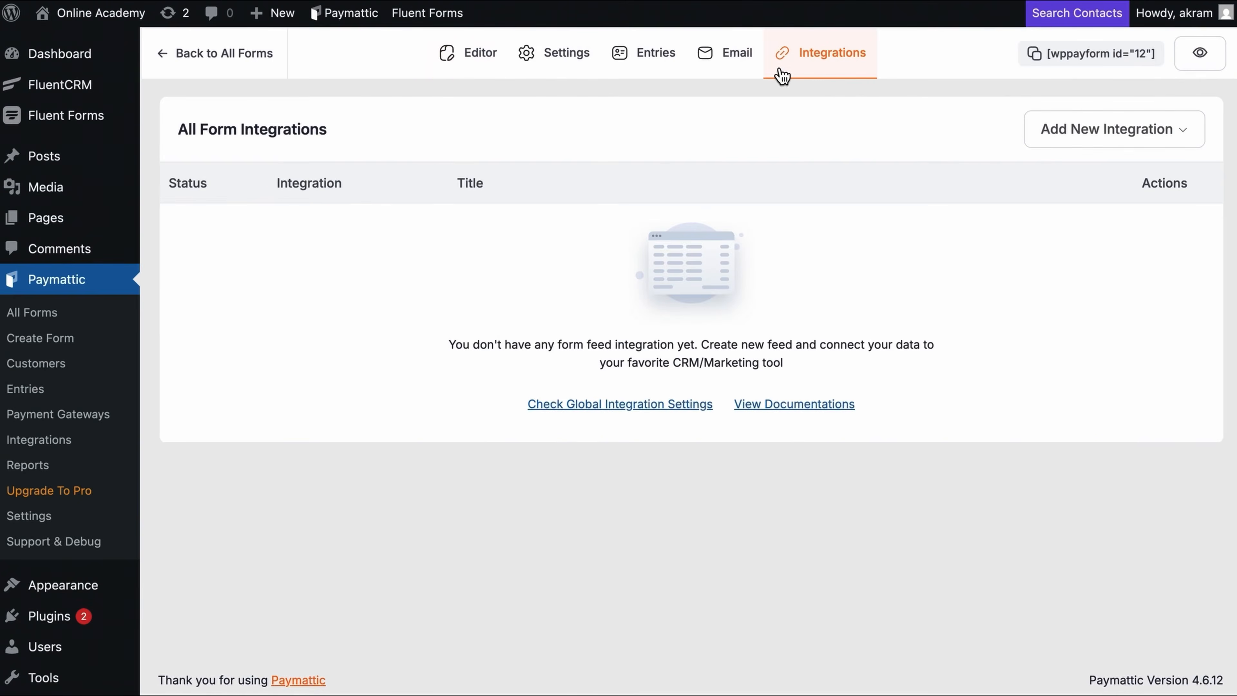
left_click(1059, 137)
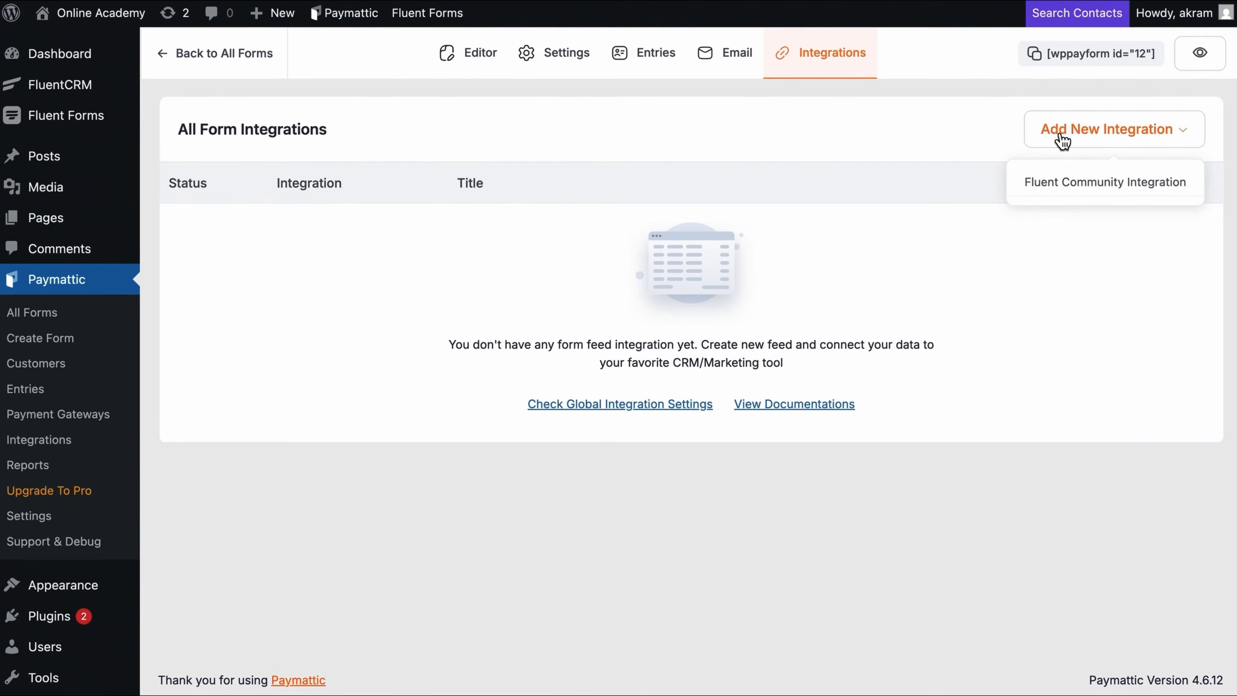
left_click(1064, 183)
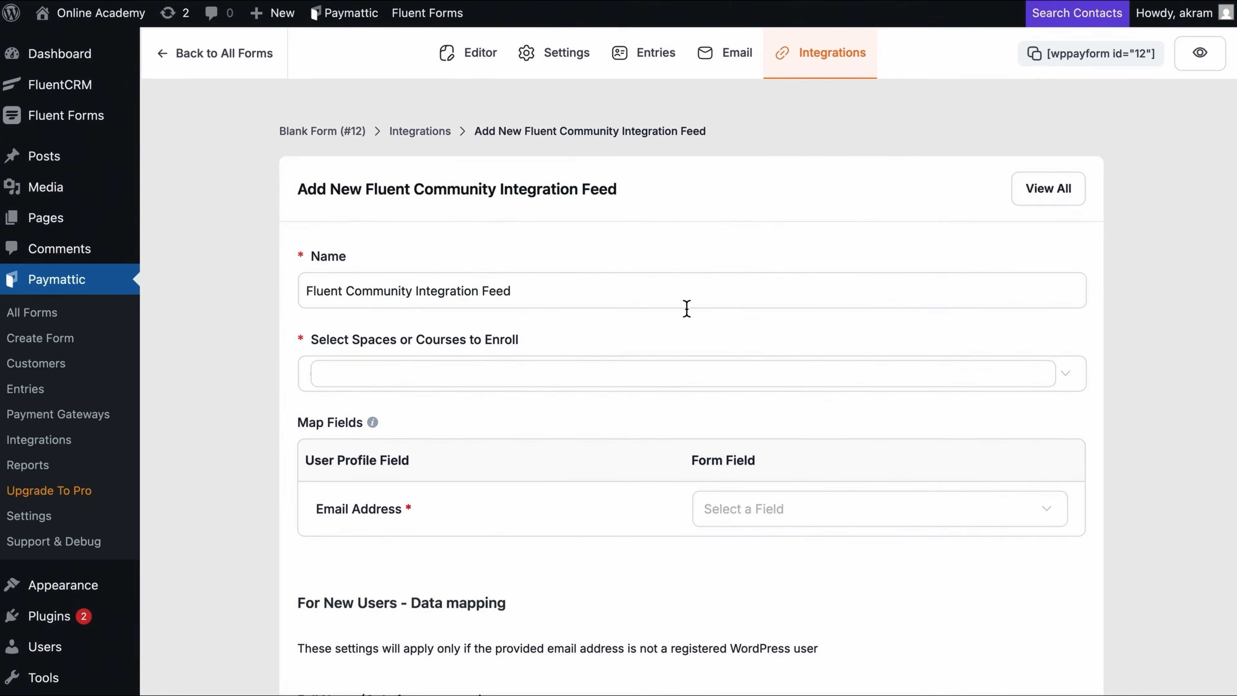
left_click(641, 381)
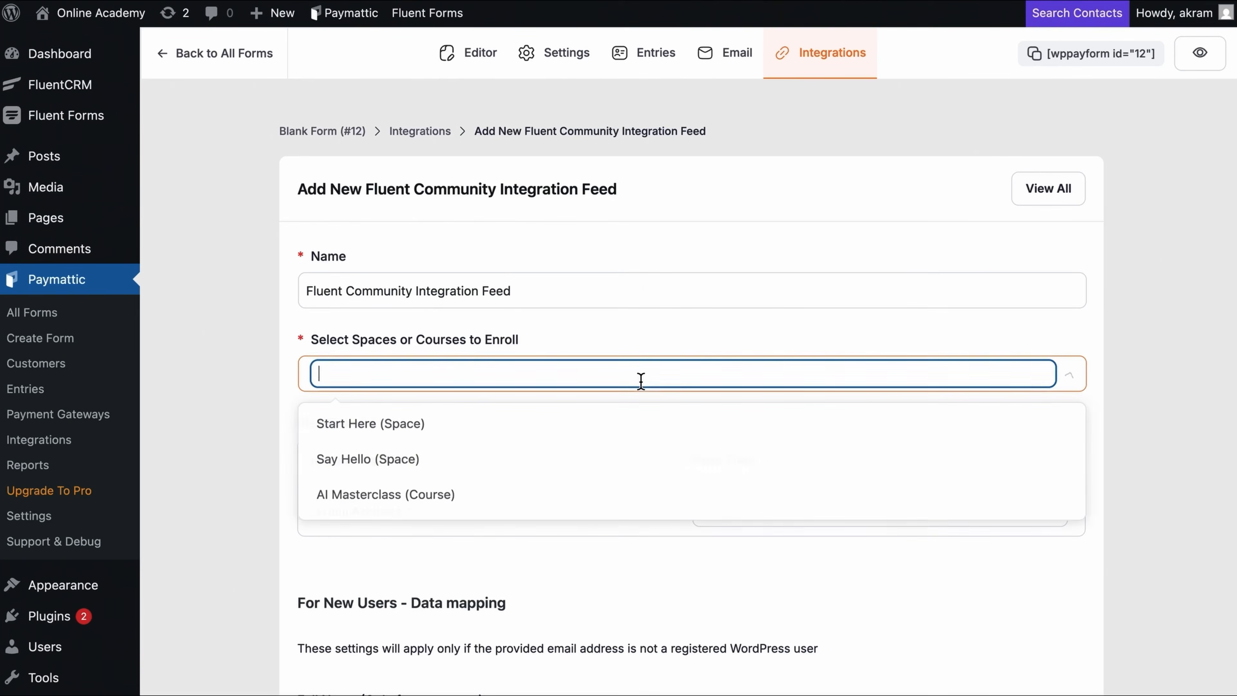
left_click(568, 506)
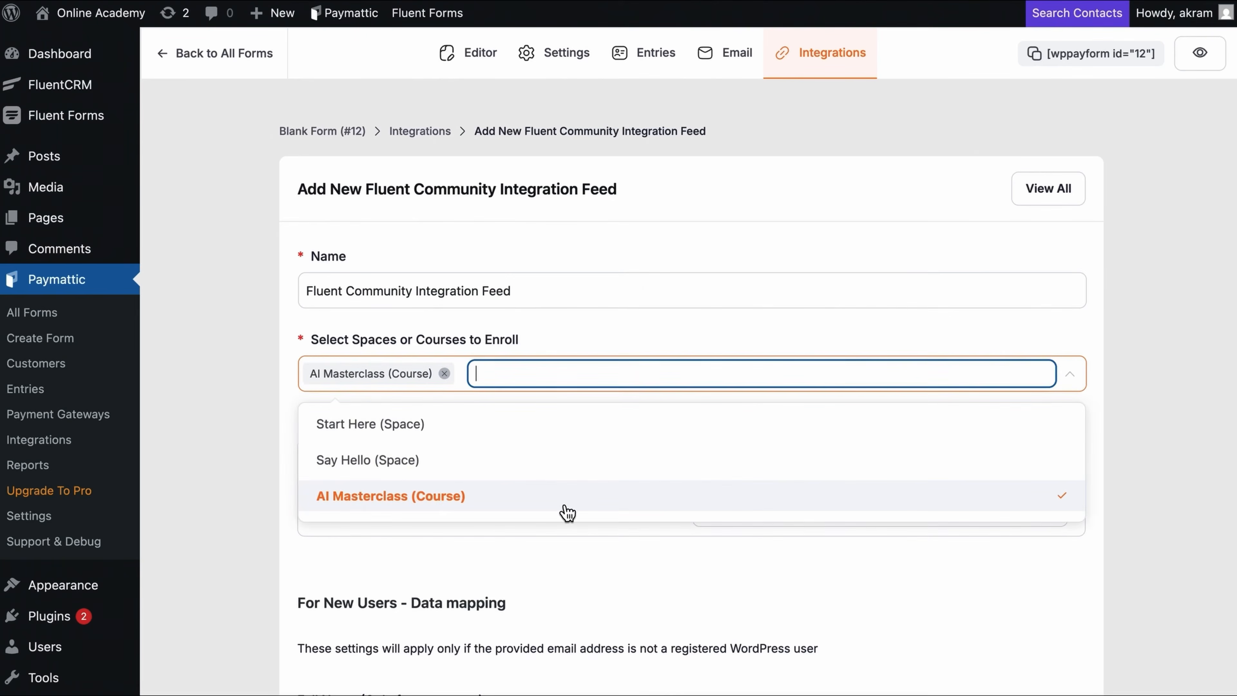
left_click(605, 566)
Step: Map Full Name to the form's name field, enable auto-login and enroll-on-payment-success, and create the feed
scroll(655, 341, "down", 8)
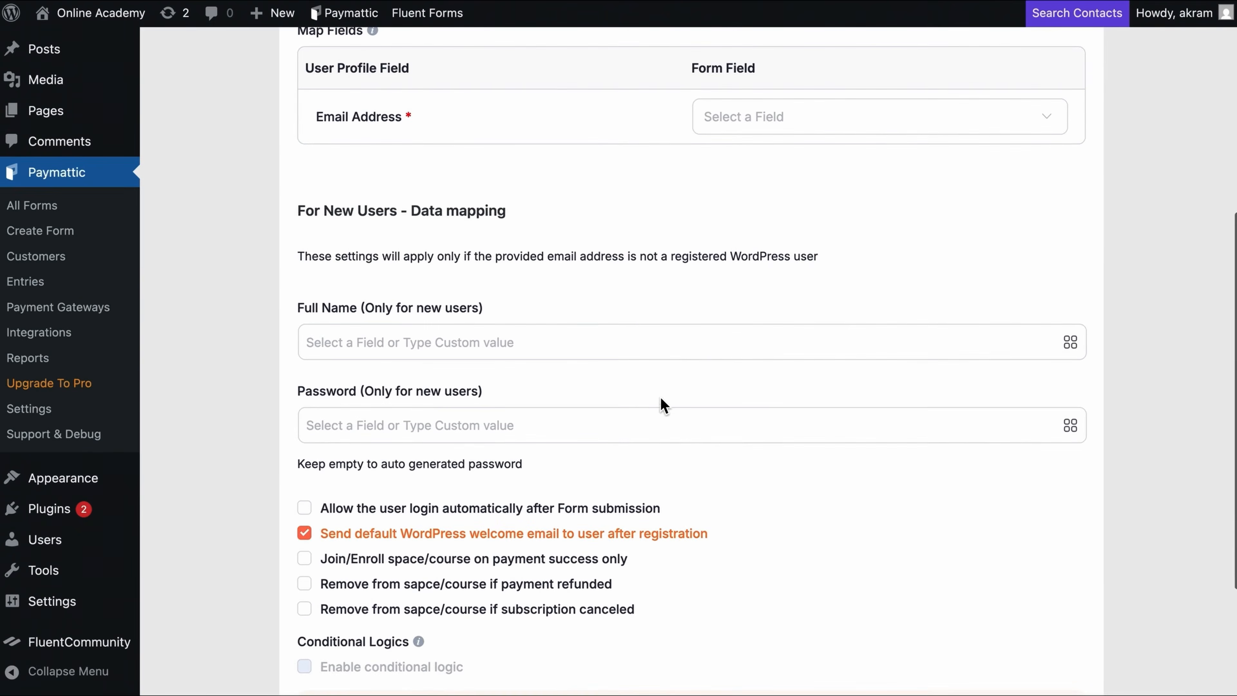
left_click(734, 350)
left_click(1072, 344)
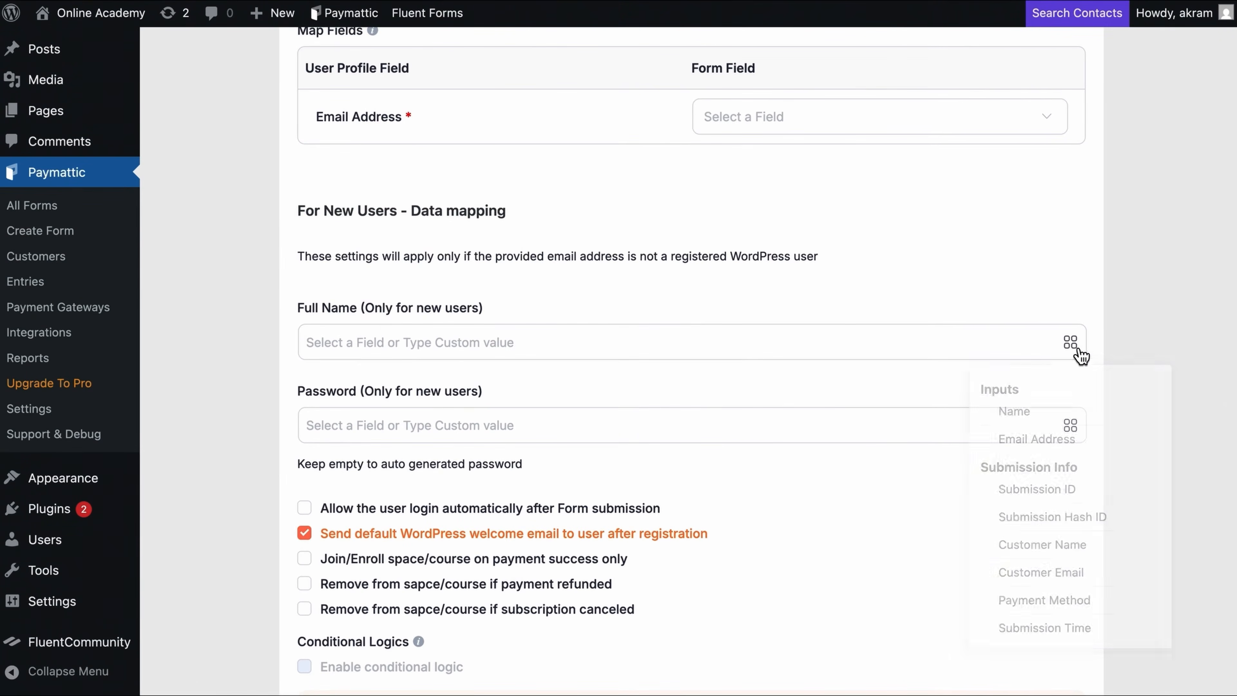
left_click(1041, 422)
left_click(878, 477)
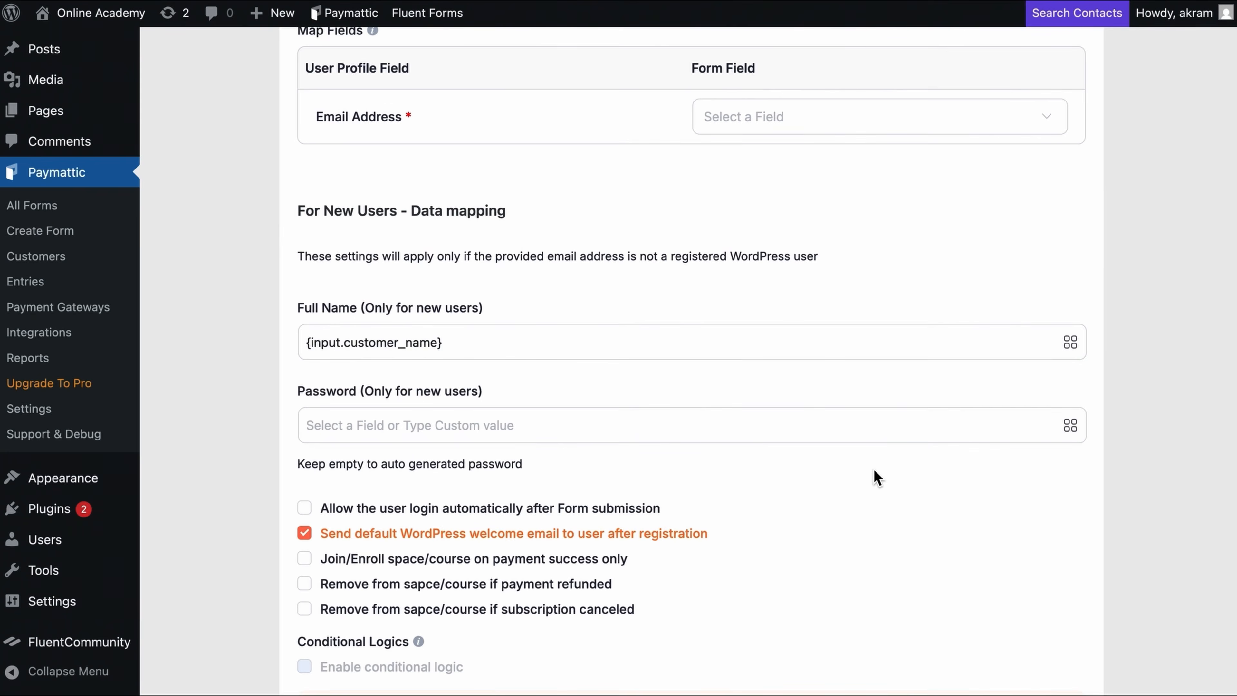
scroll(874, 471, "down", 3)
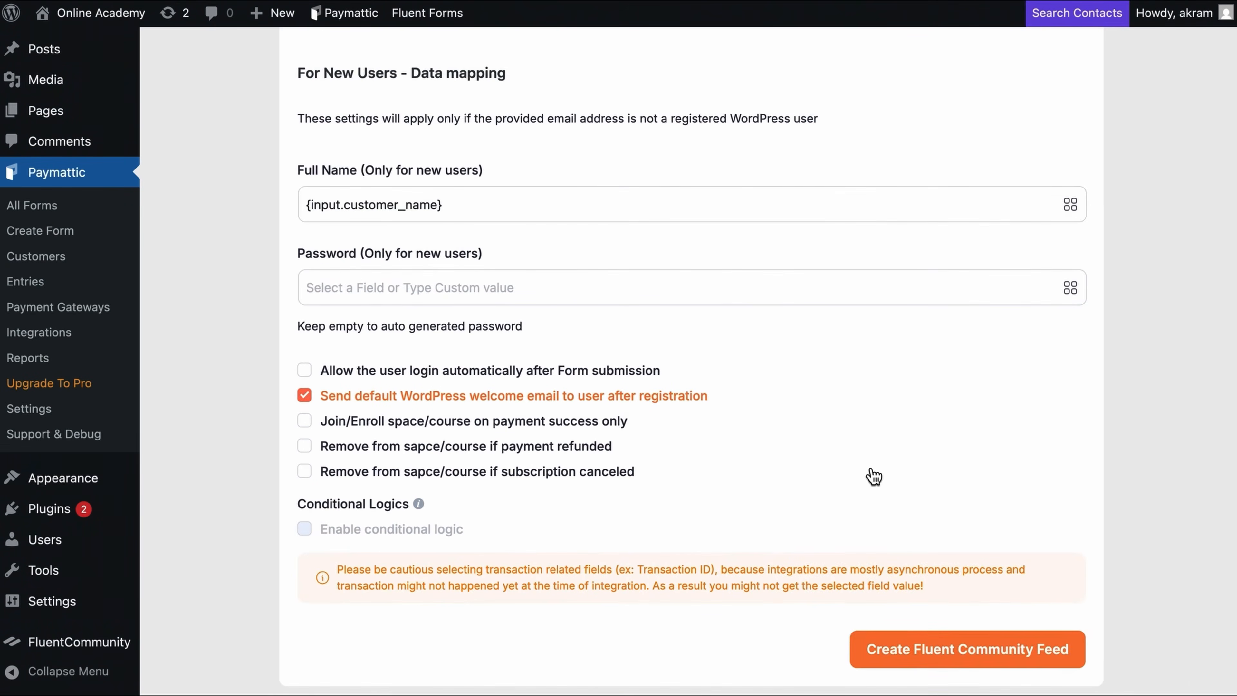
left_click(307, 373)
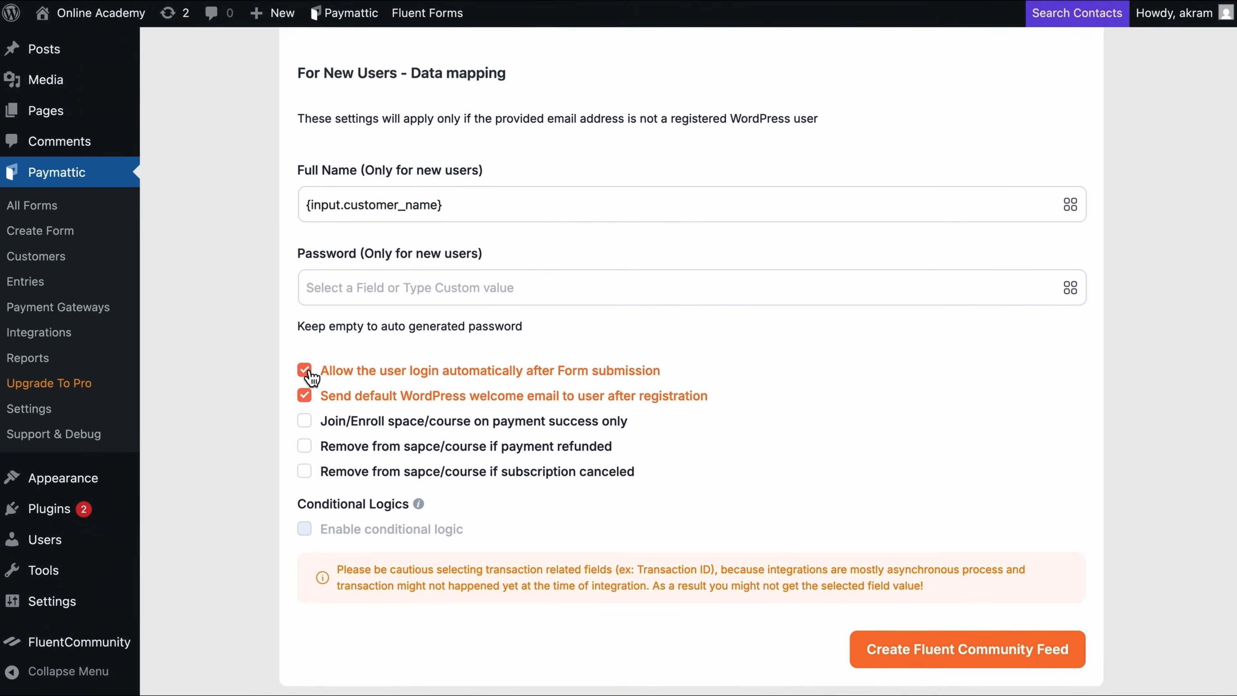
left_click(306, 421)
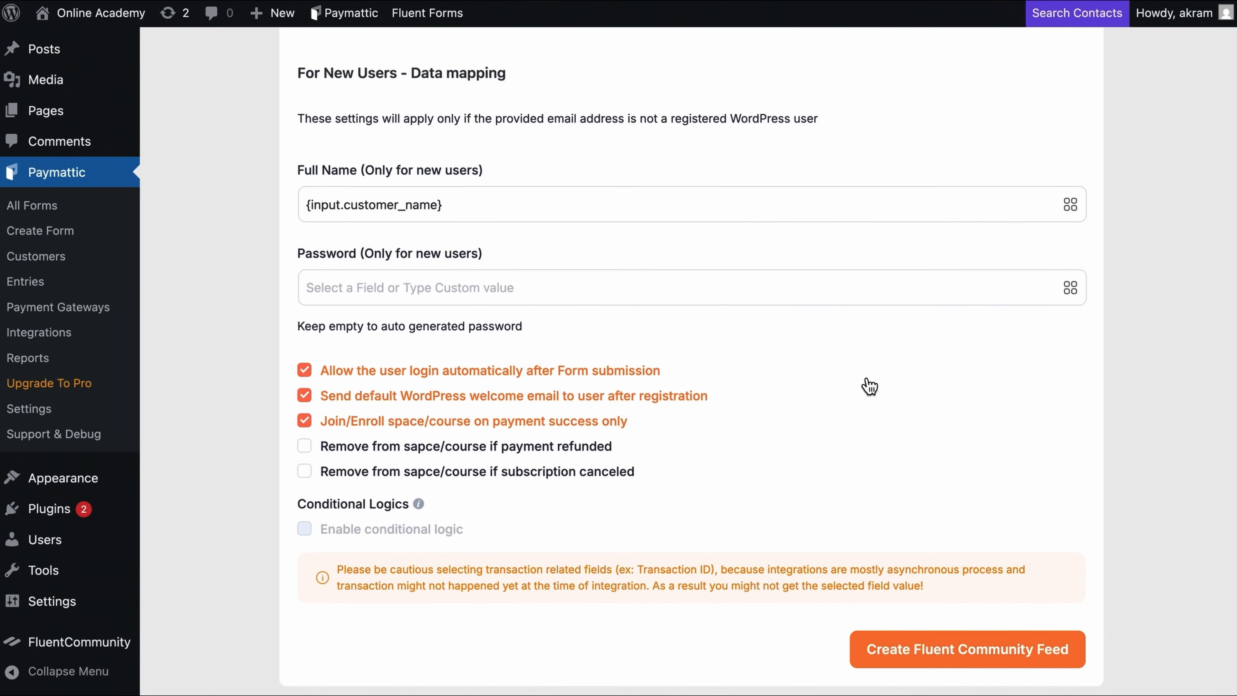
scroll(870, 386, "up", 10)
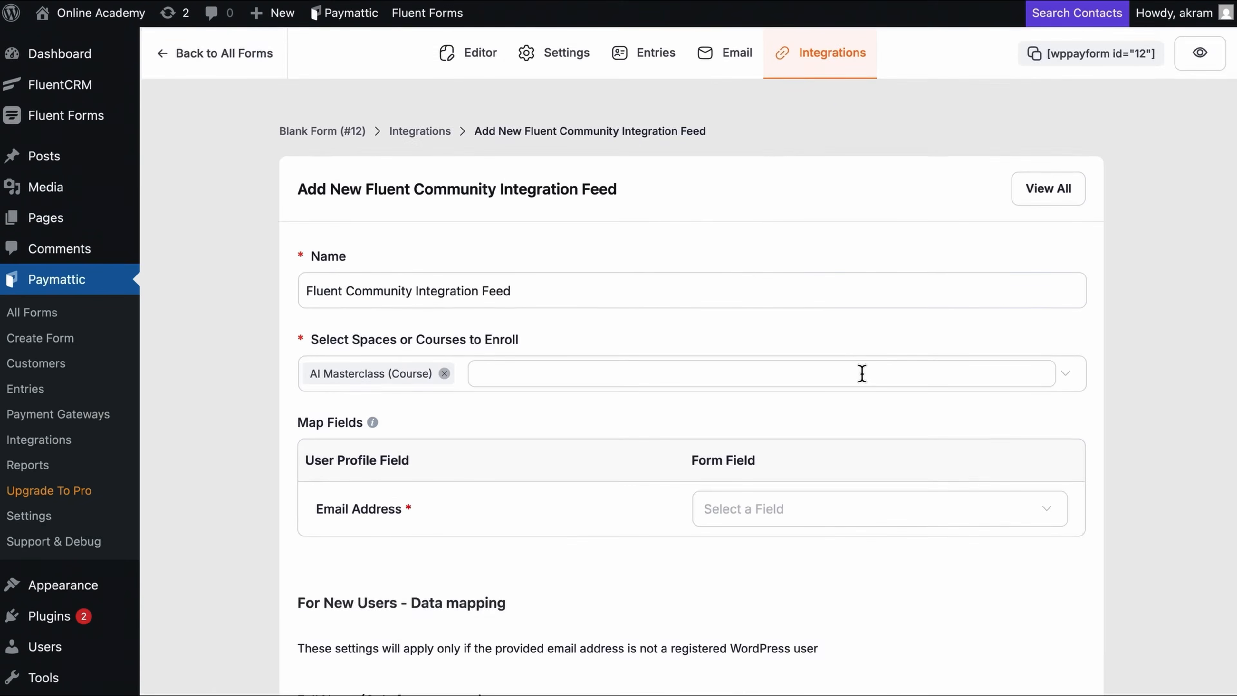
scroll(862, 376, "down", 10)
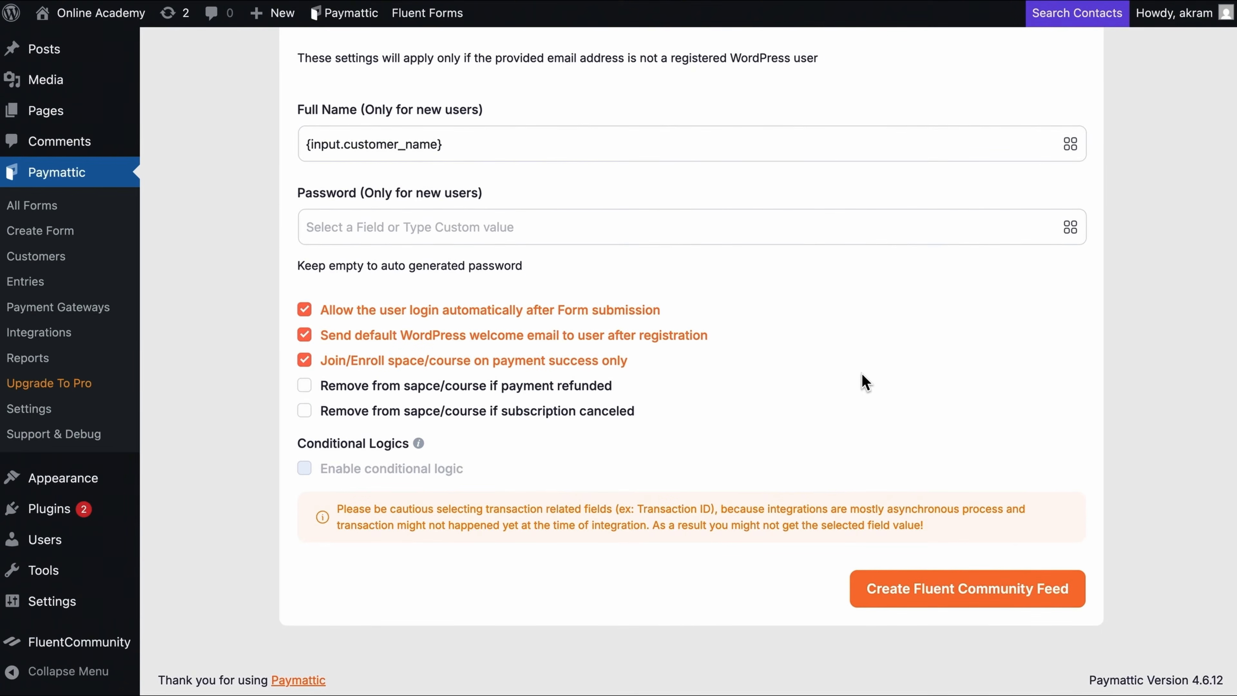
left_click(903, 590)
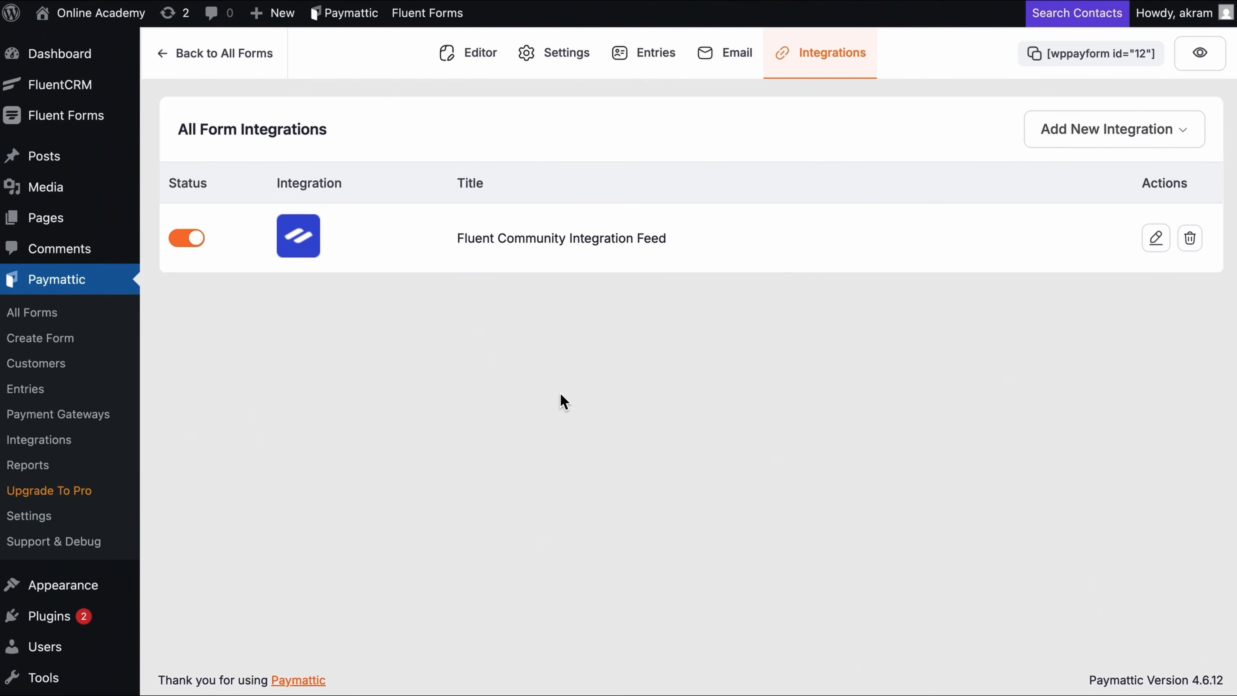
Step: Set the confirmation to redirect to the AI Masterclass lessons URL, save, and copy the shortcode
left_click(563, 54)
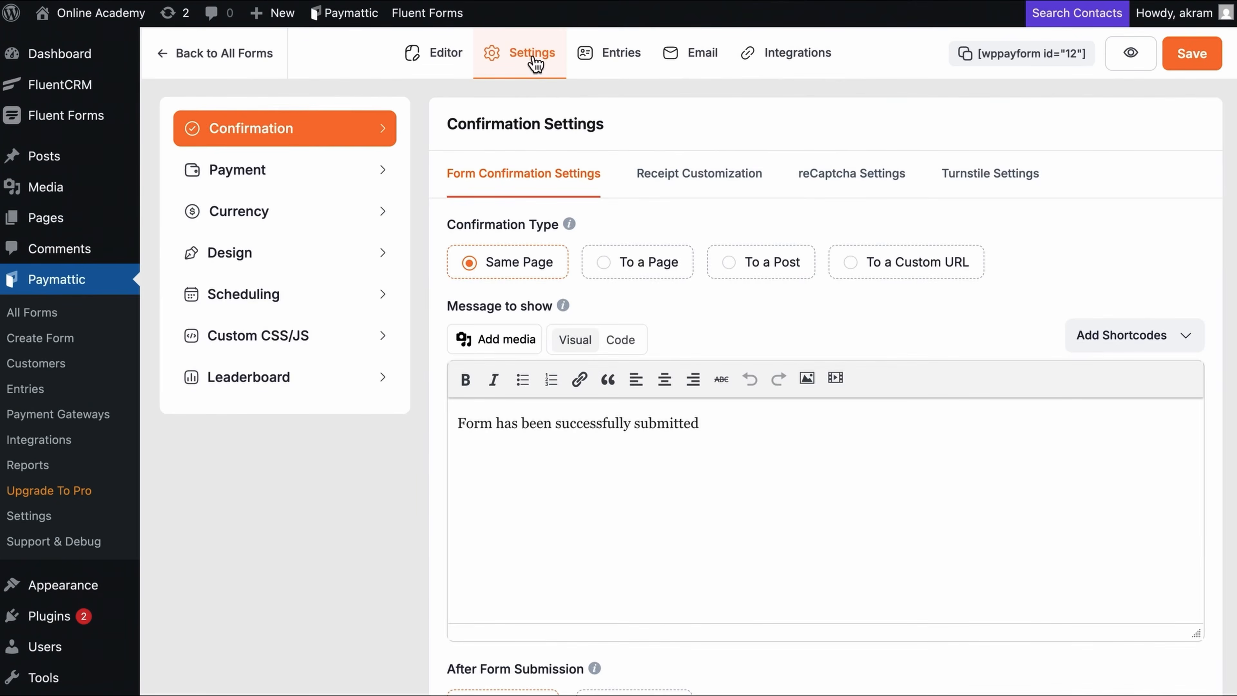
left_click(902, 279)
left_click(845, 343)
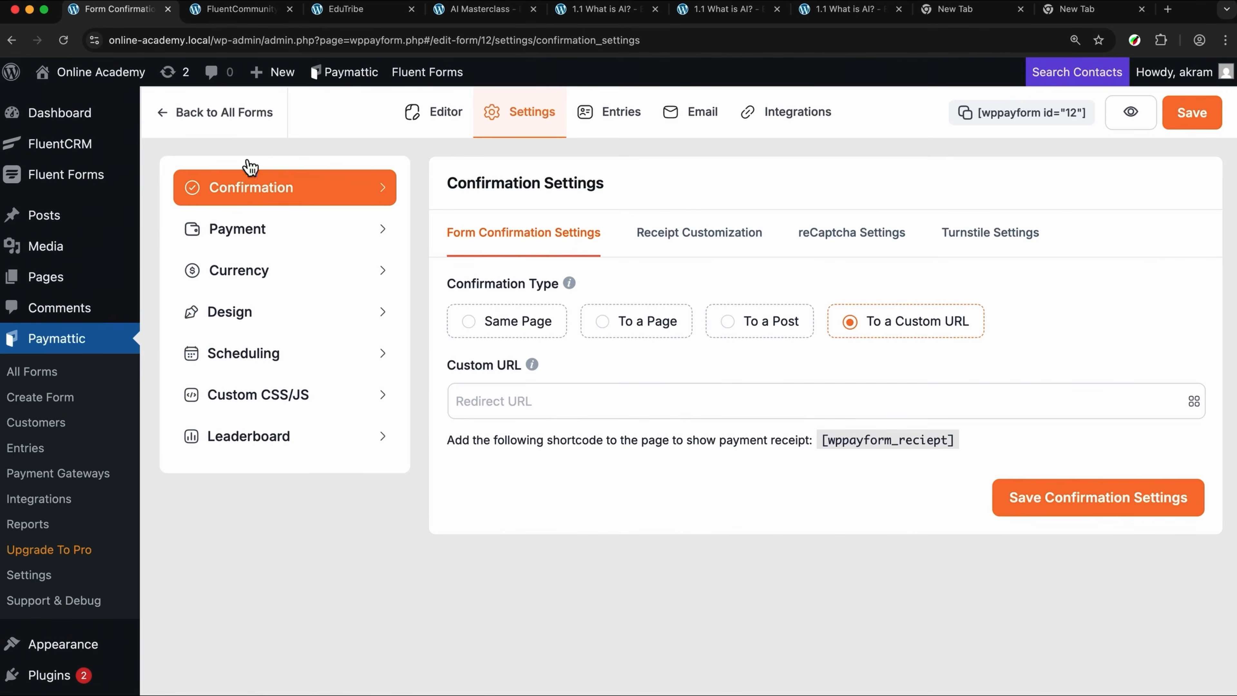
left_click(463, 8)
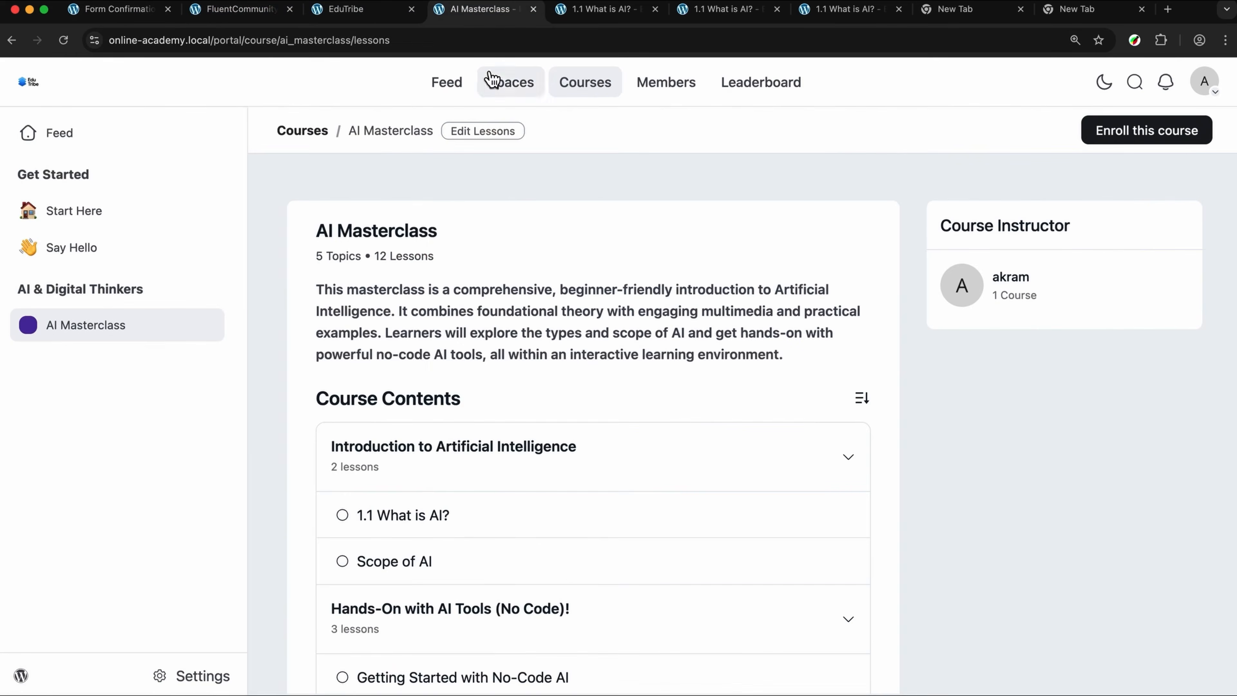
left_click(490, 42)
key("cmd+c")
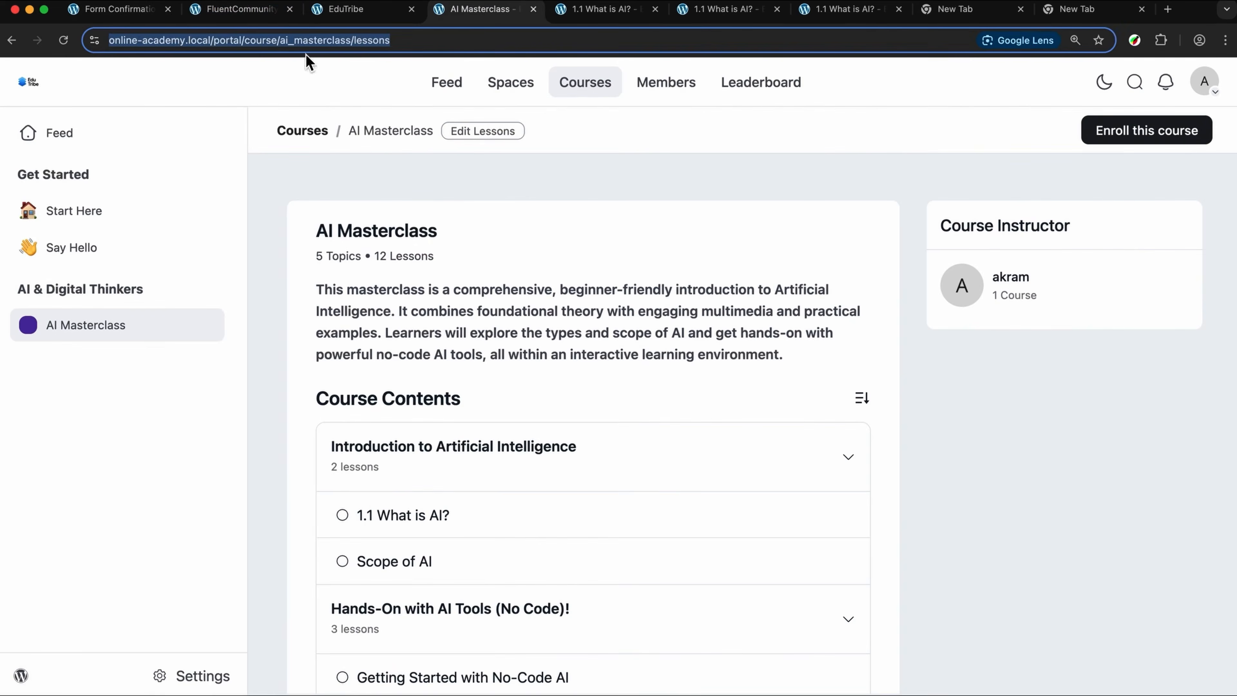
left_click(131, 12)
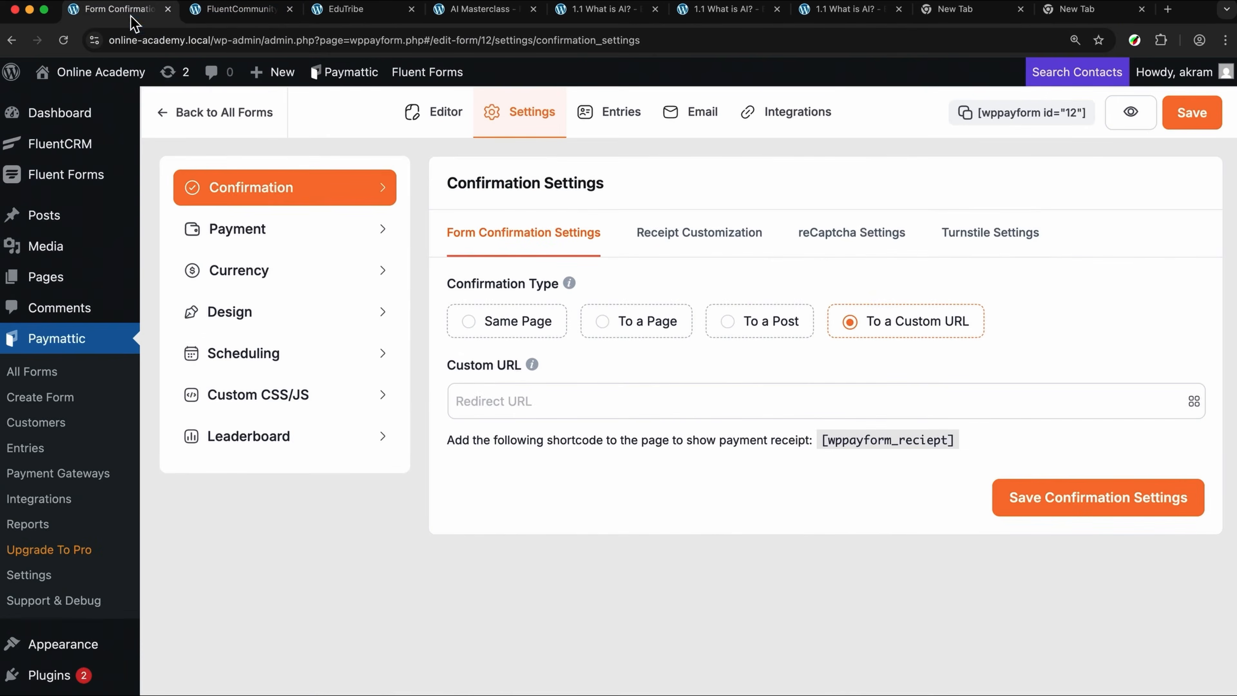
left_click(520, 401)
key("cmd+v")
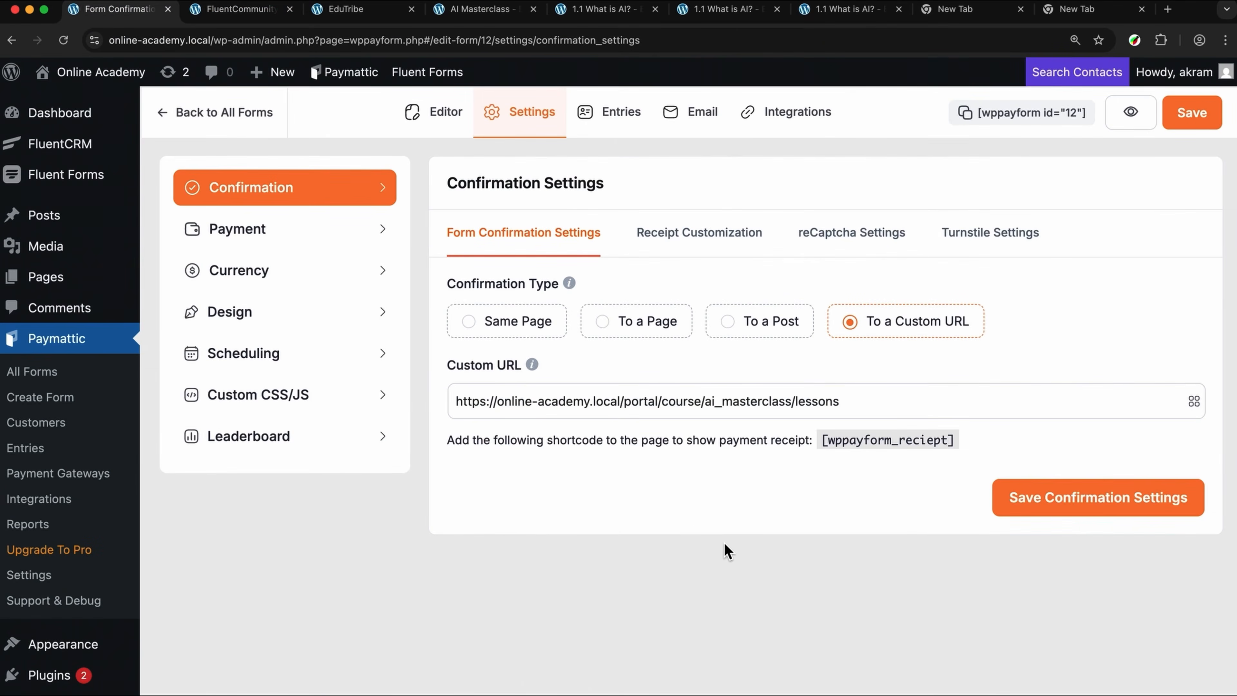
left_click(1058, 519)
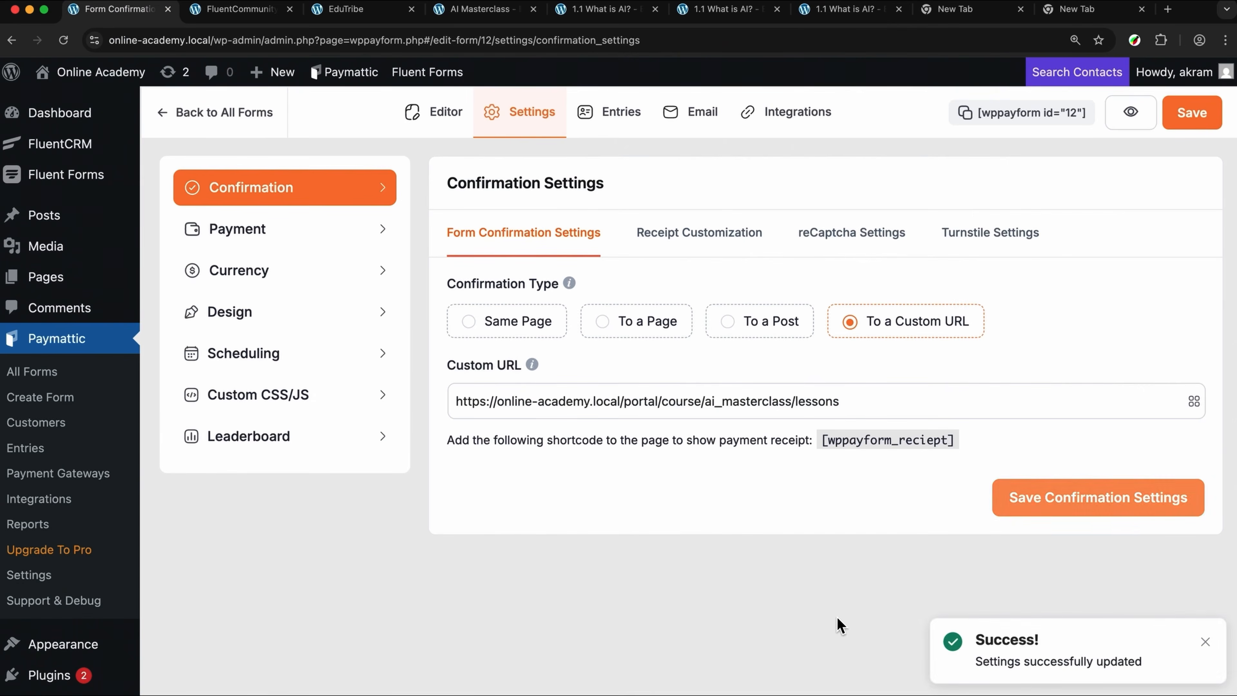
left_click(1218, 128)
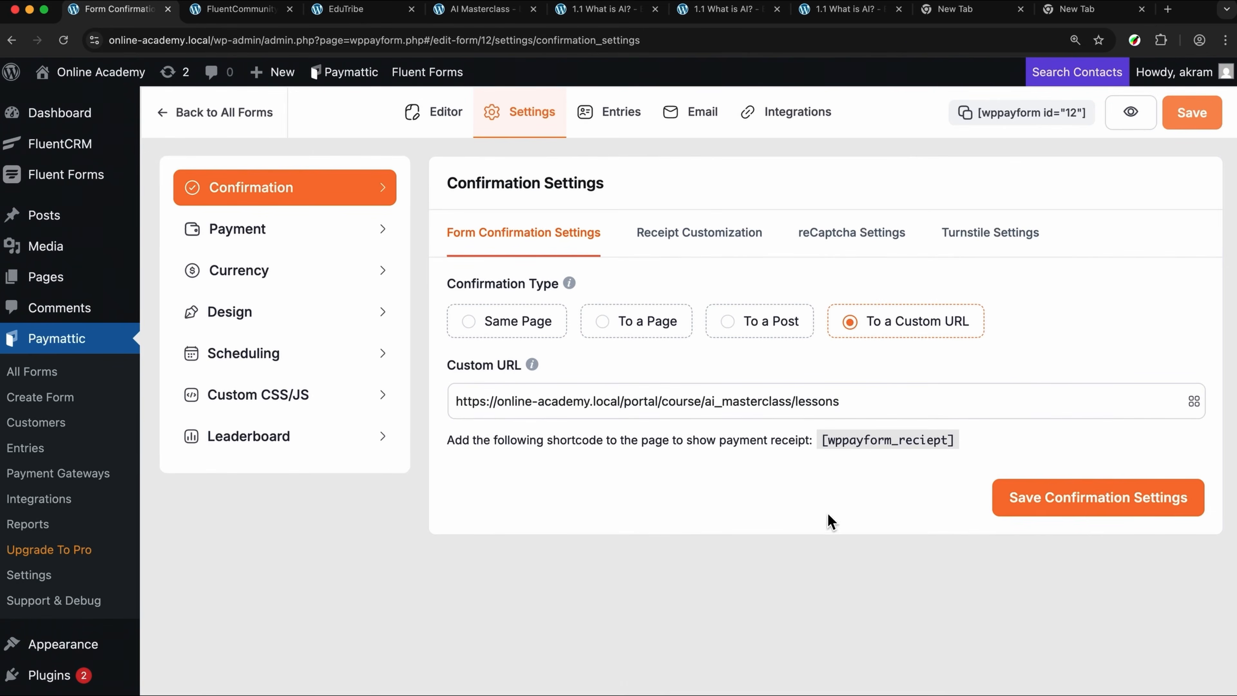
left_click(1010, 117)
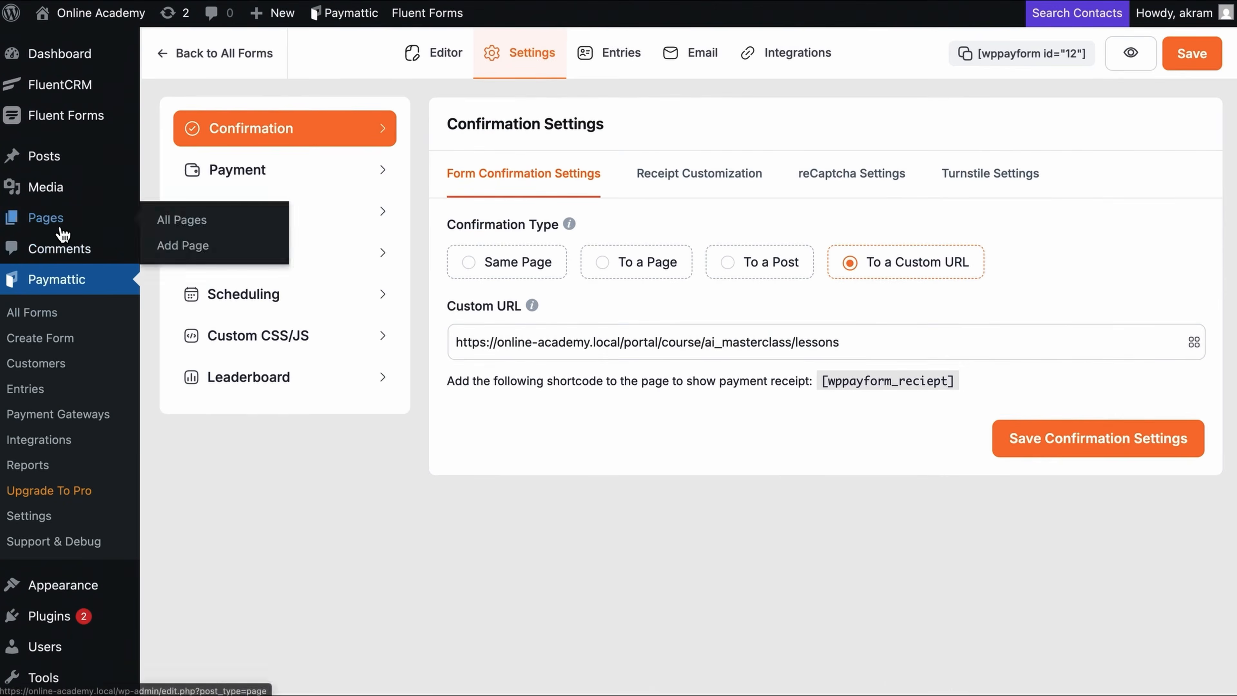
Step: Publish a new page containing the [wppayform id="12"] shortcode and view it live
left_click(73, 277)
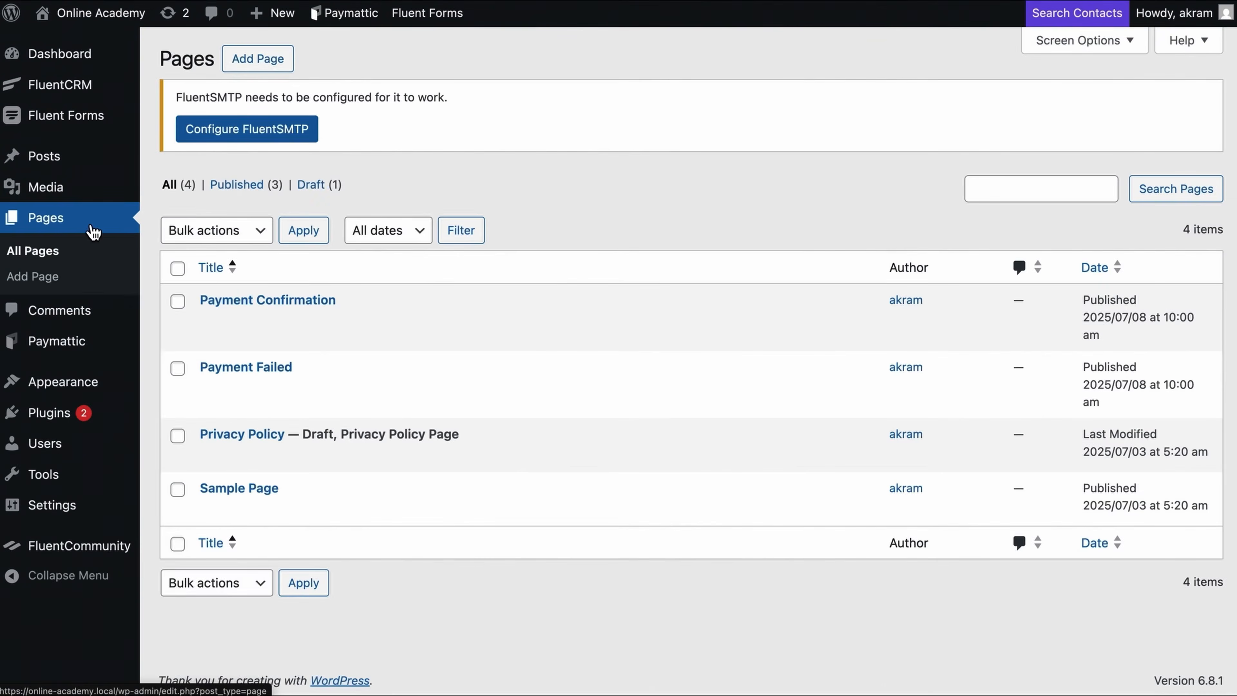
left_click(263, 65)
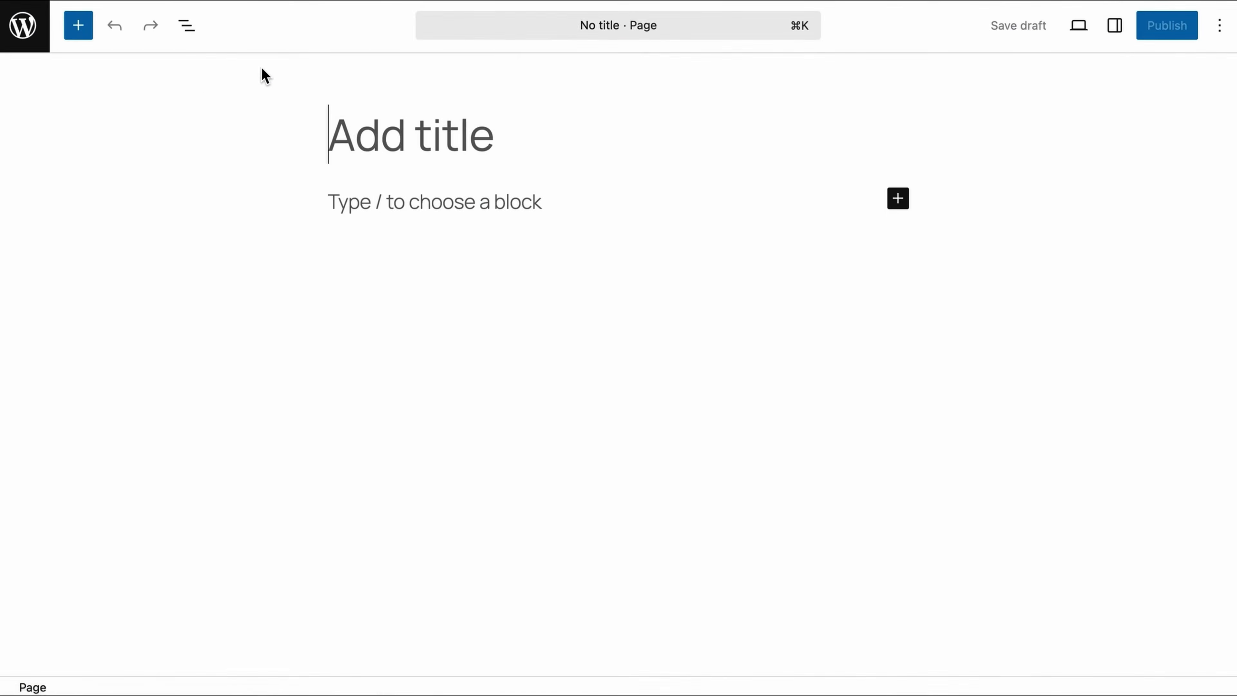
left_click(352, 175)
key("super+v")
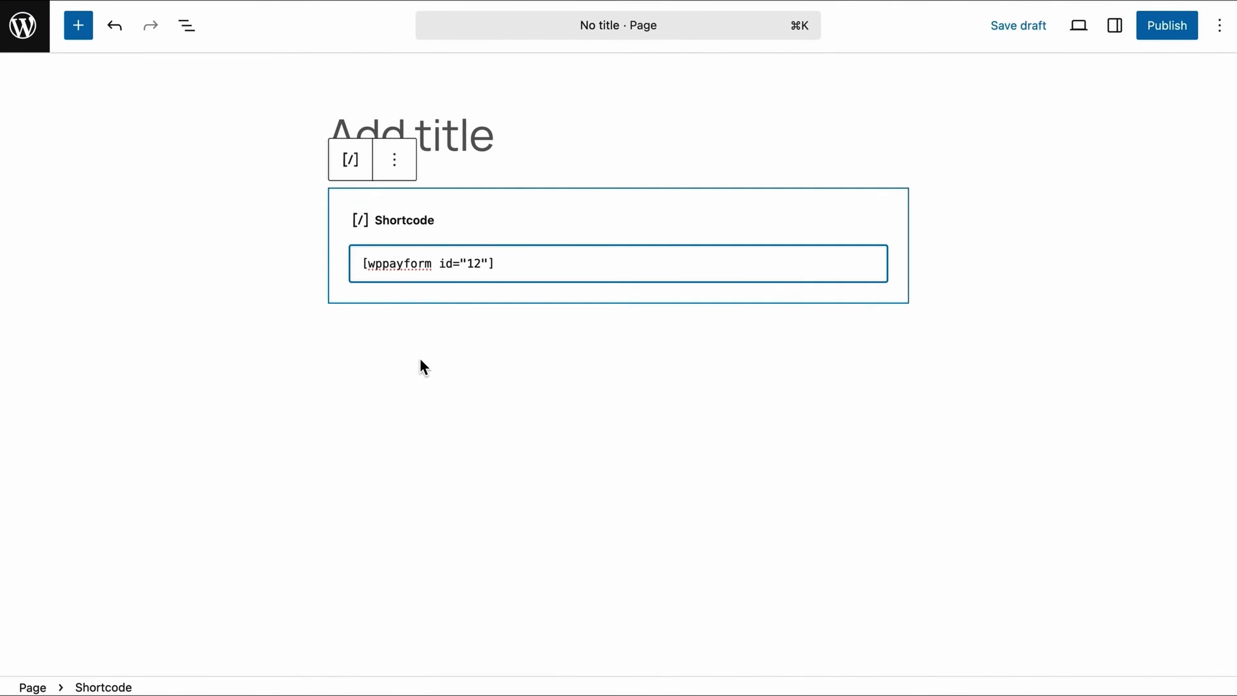
left_click(422, 363)
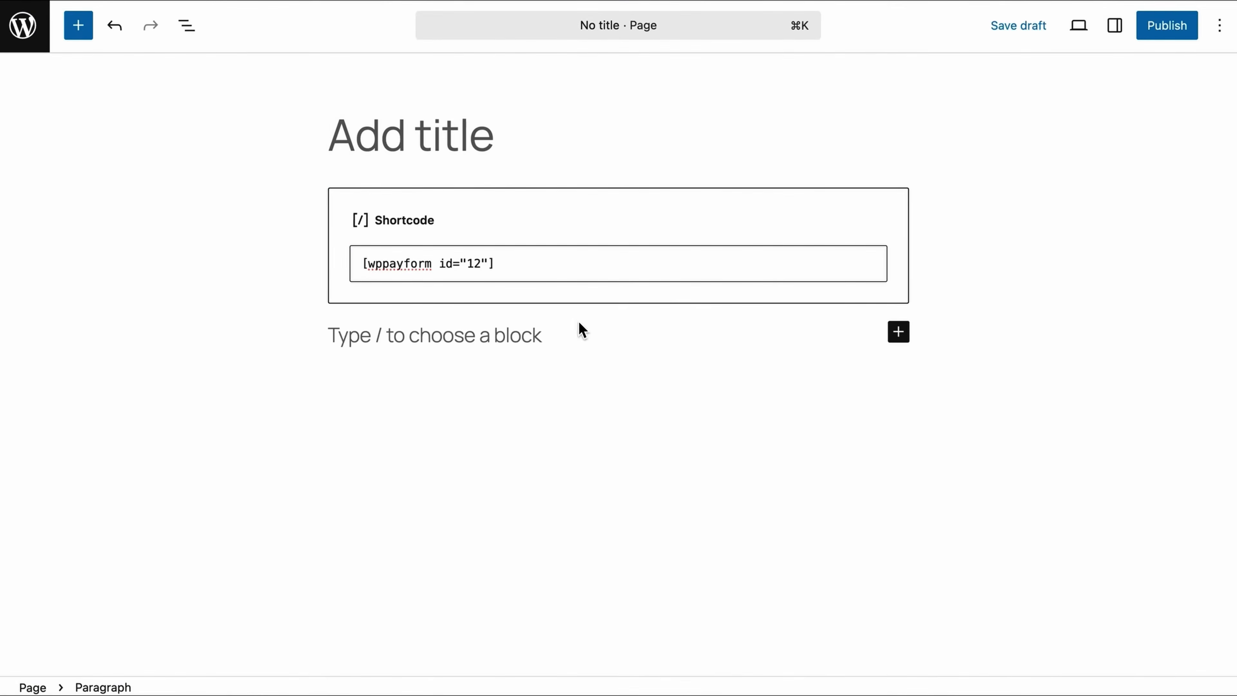
left_click(1157, 39)
left_click(1158, 39)
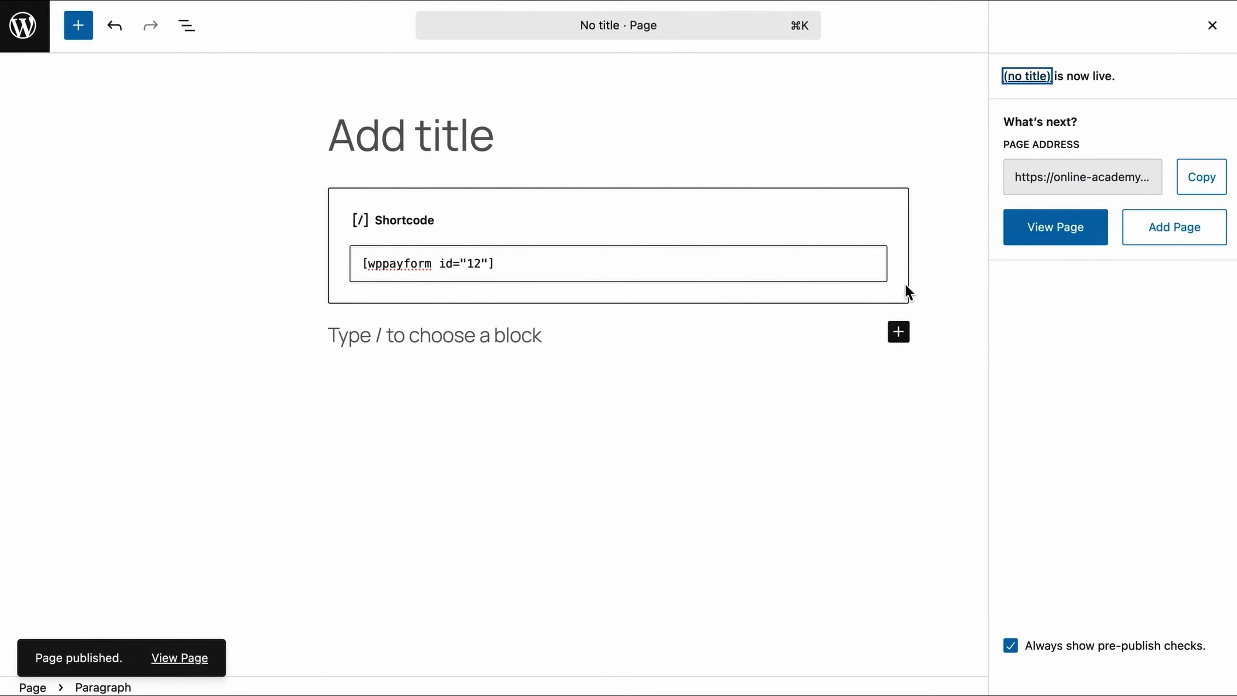
left_click(1067, 239)
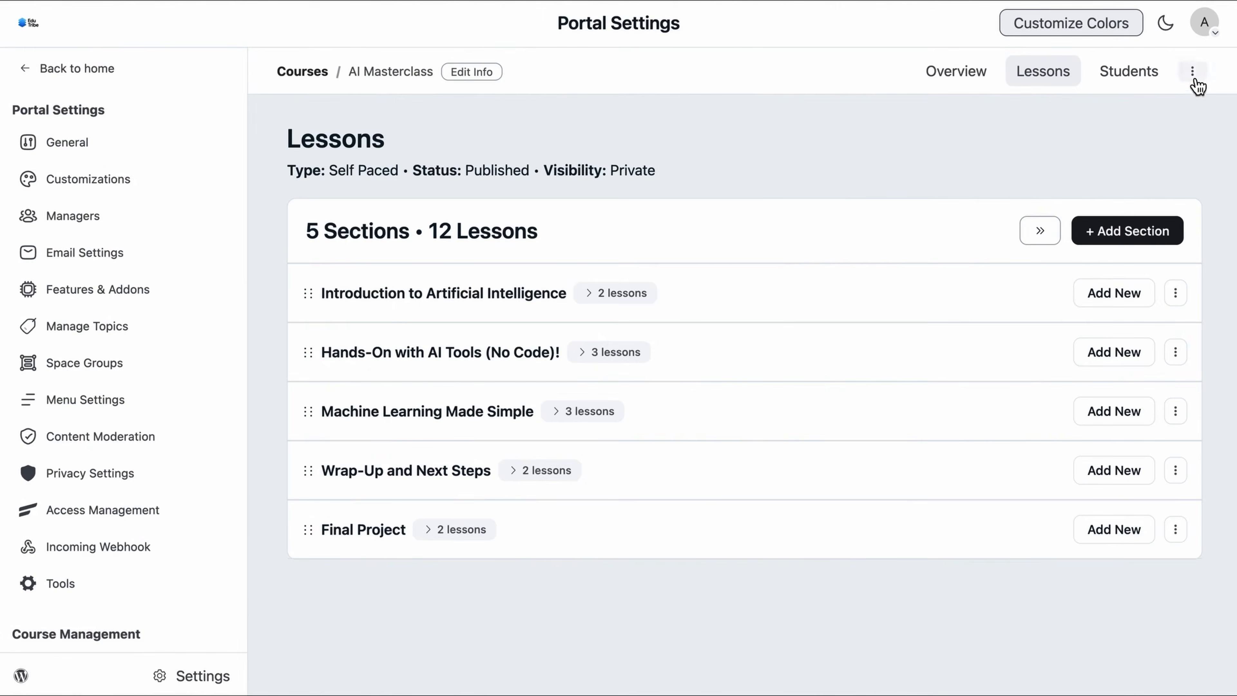
Step: In AI Masterclass course settings, choose Custom lock screen type and open the Lock Screen editor
left_click(1195, 78)
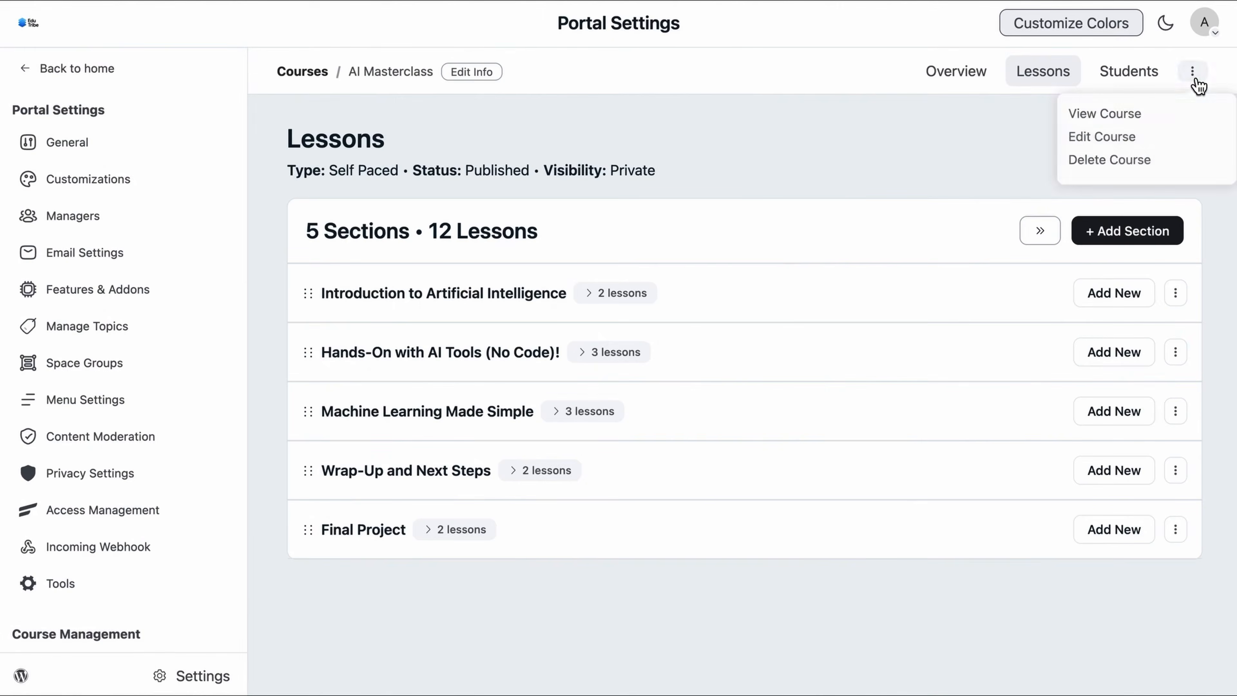
left_click(1120, 137)
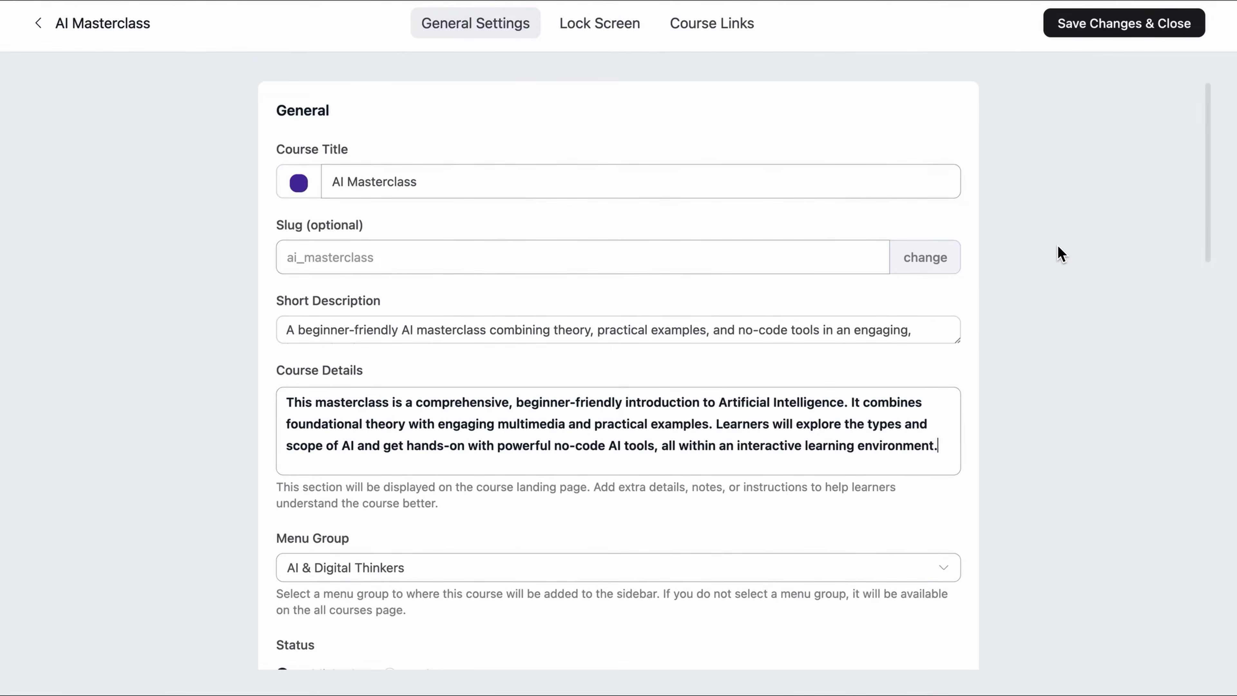
scroll(1058, 247, "down", 6)
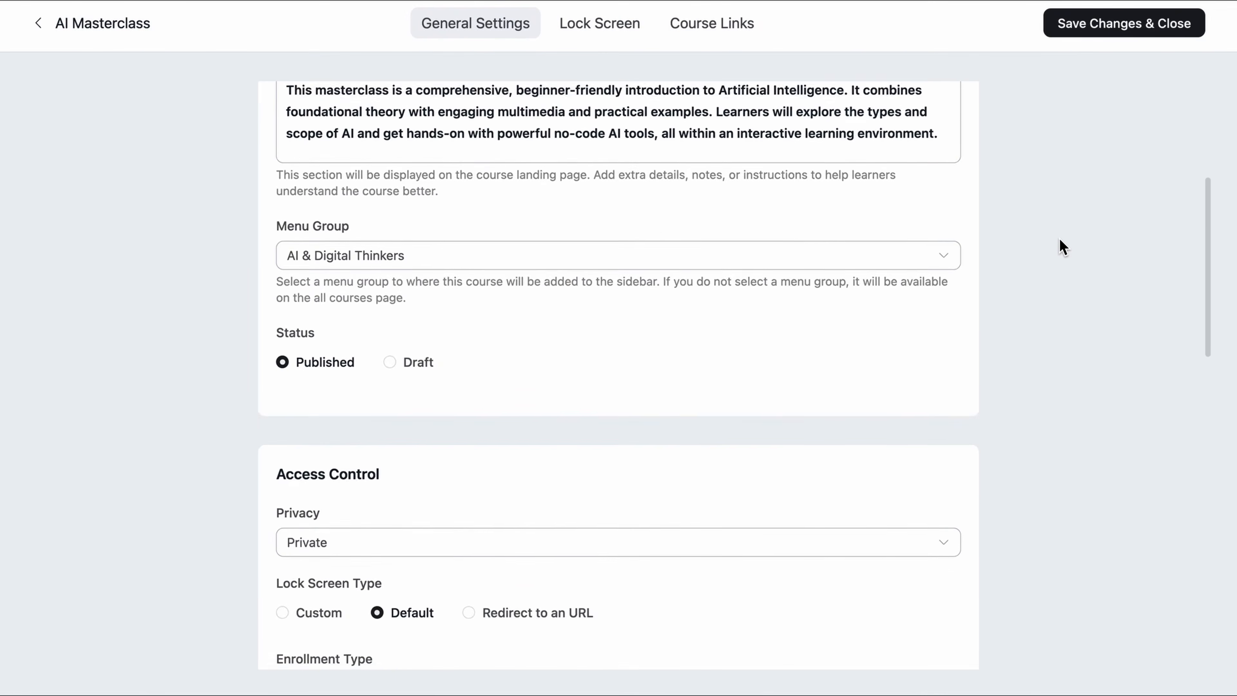
scroll(1063, 246, "down", 4)
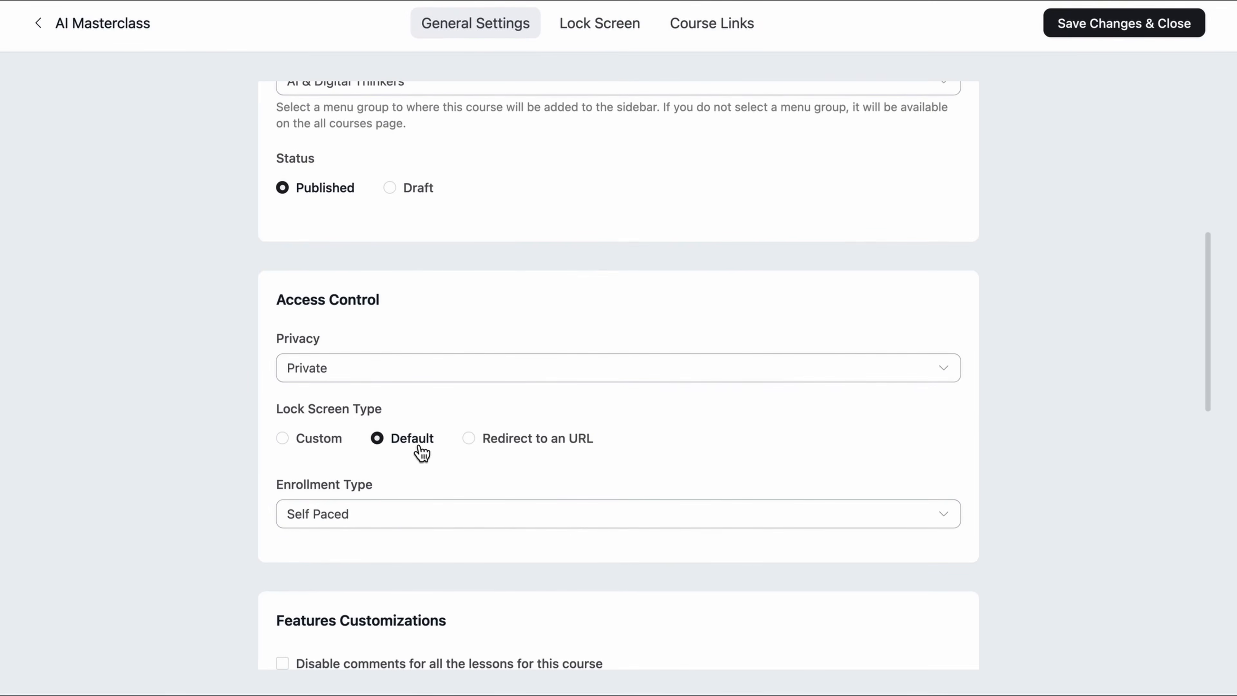
left_click(328, 453)
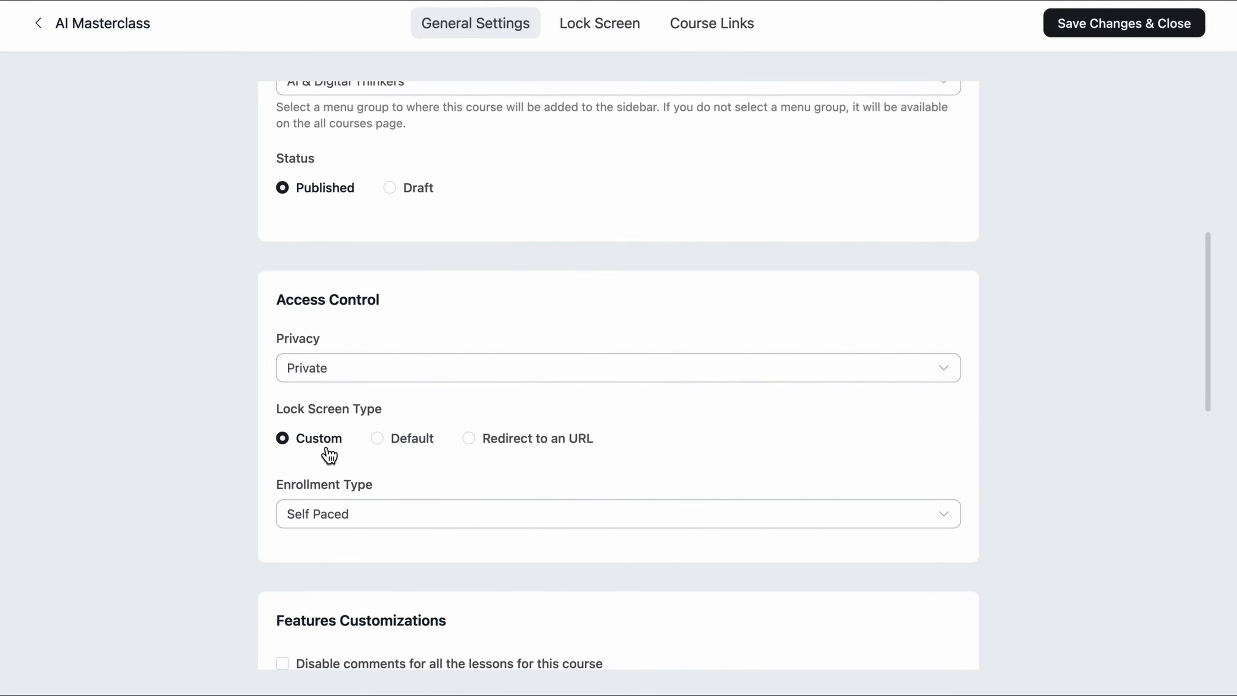
scroll(328, 455, "up", 10)
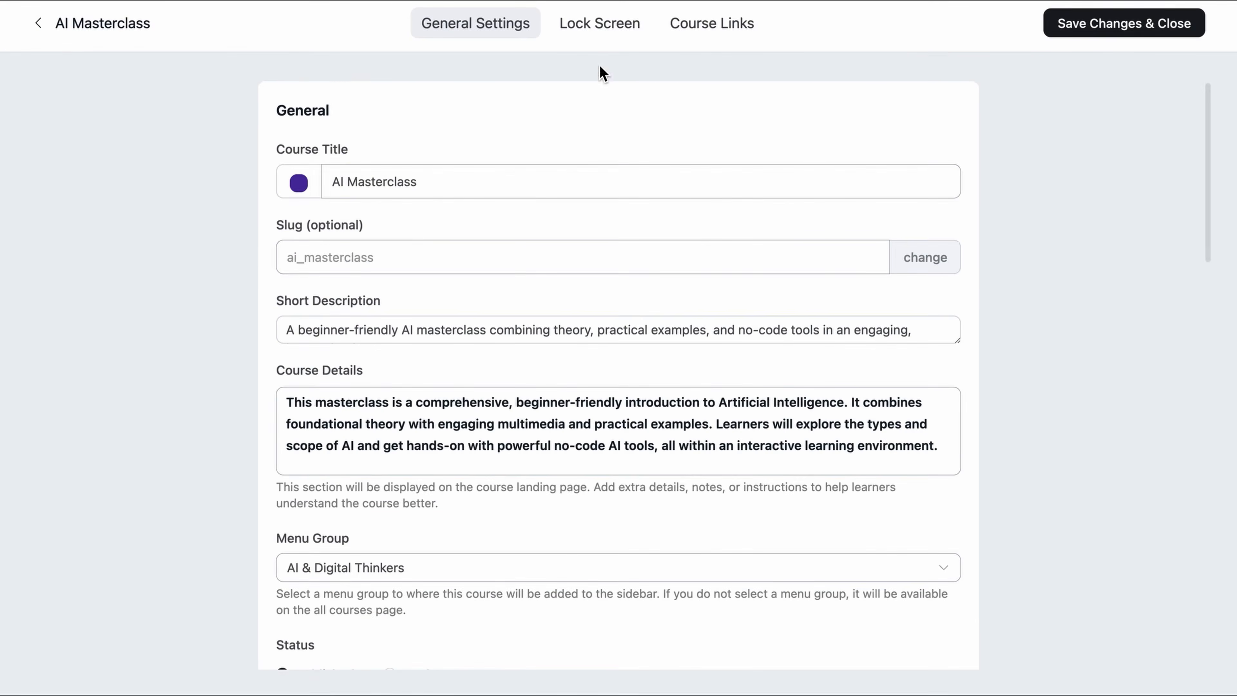
left_click(599, 24)
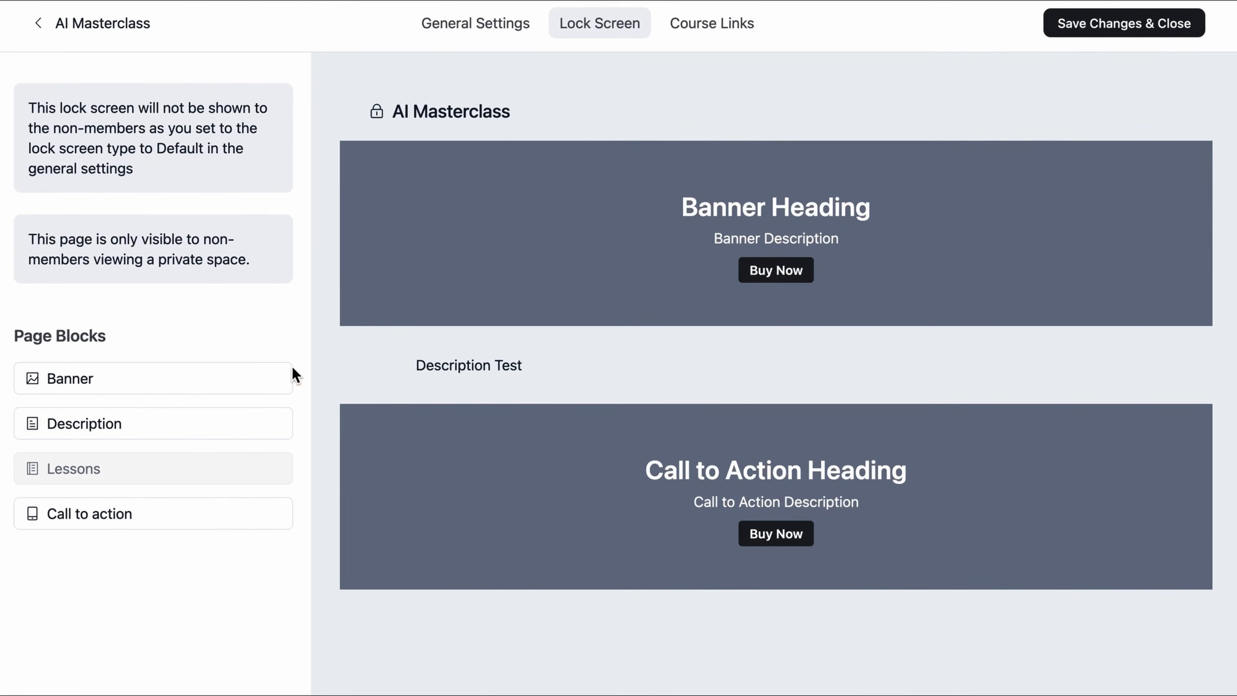
Step: Hide the Description and Call to action blocks and change the banner heading to AI Masterclass
left_click(275, 429)
left_click(275, 516)
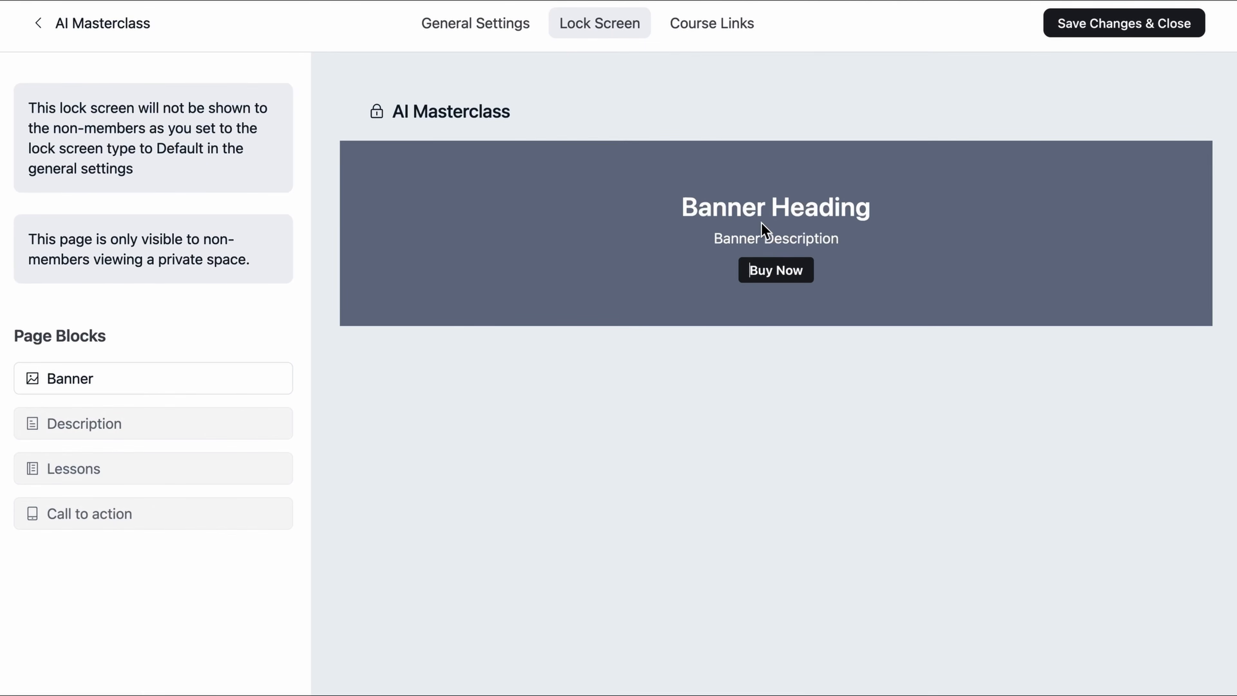
left_click(768, 206)
triple_click(769, 205)
key("ctrl+v")
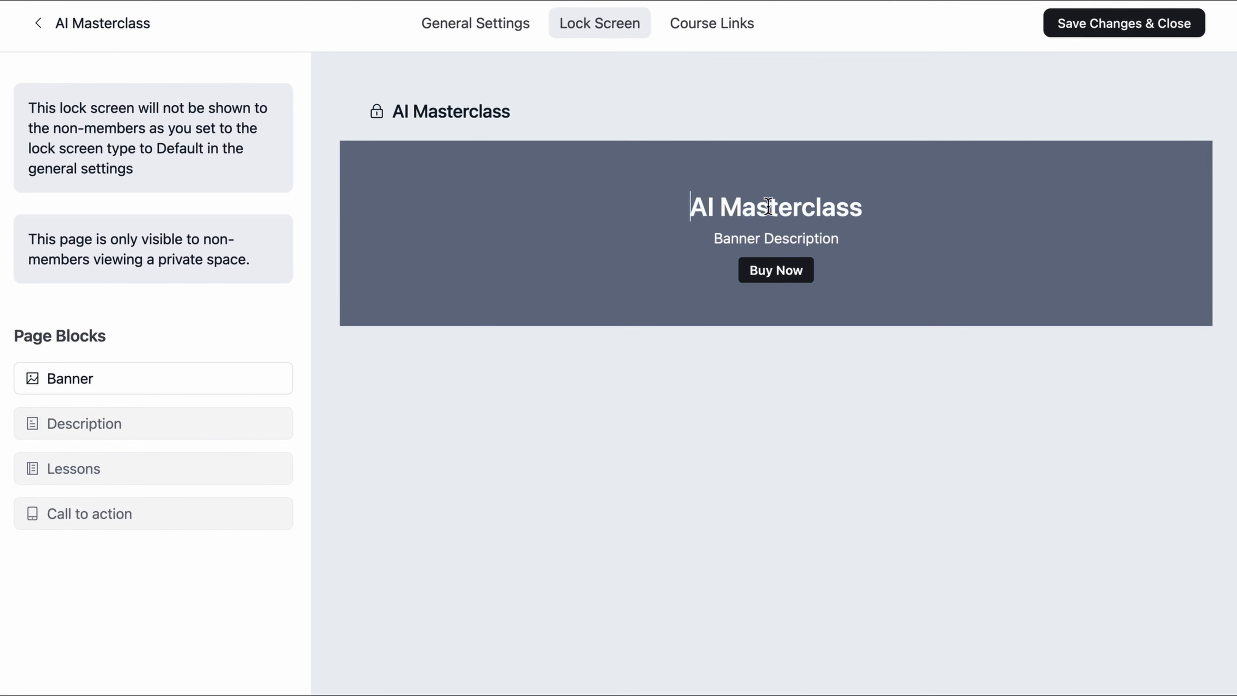
key("Tab")
Step: Replace the banner description with a course summary and relabel the button 'Enroll Now'
triple_click(799, 249)
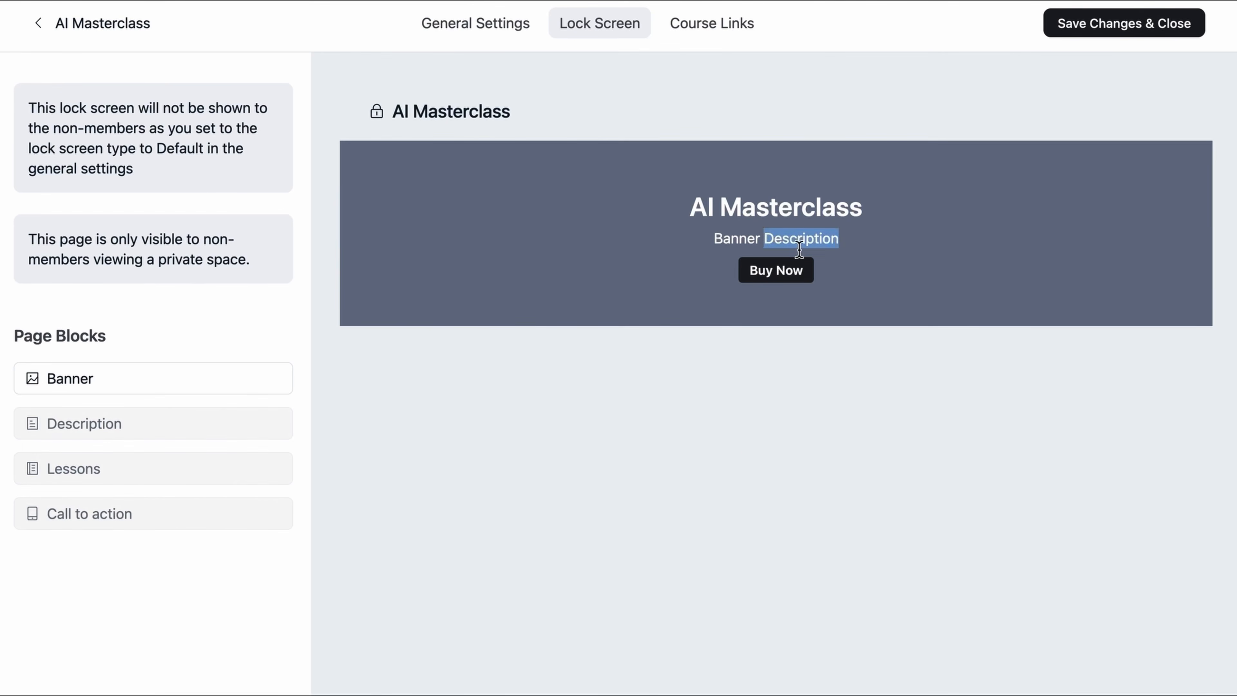
key("ctrl+v")
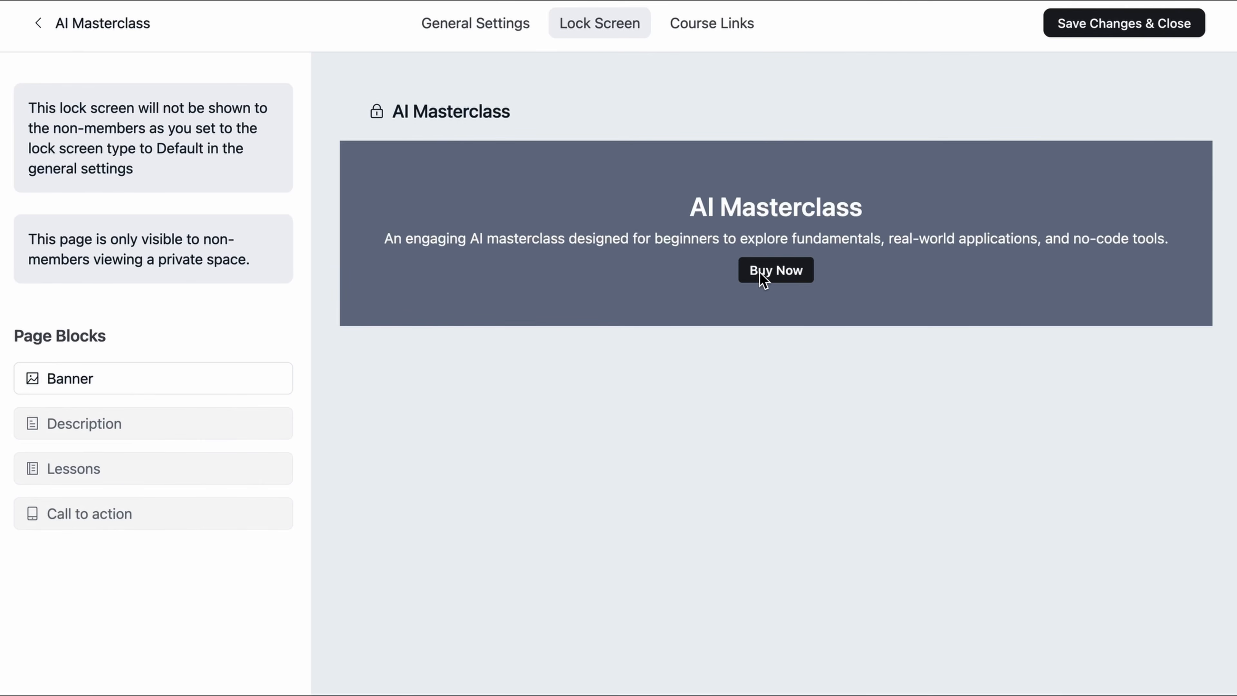
triple_click(766, 269)
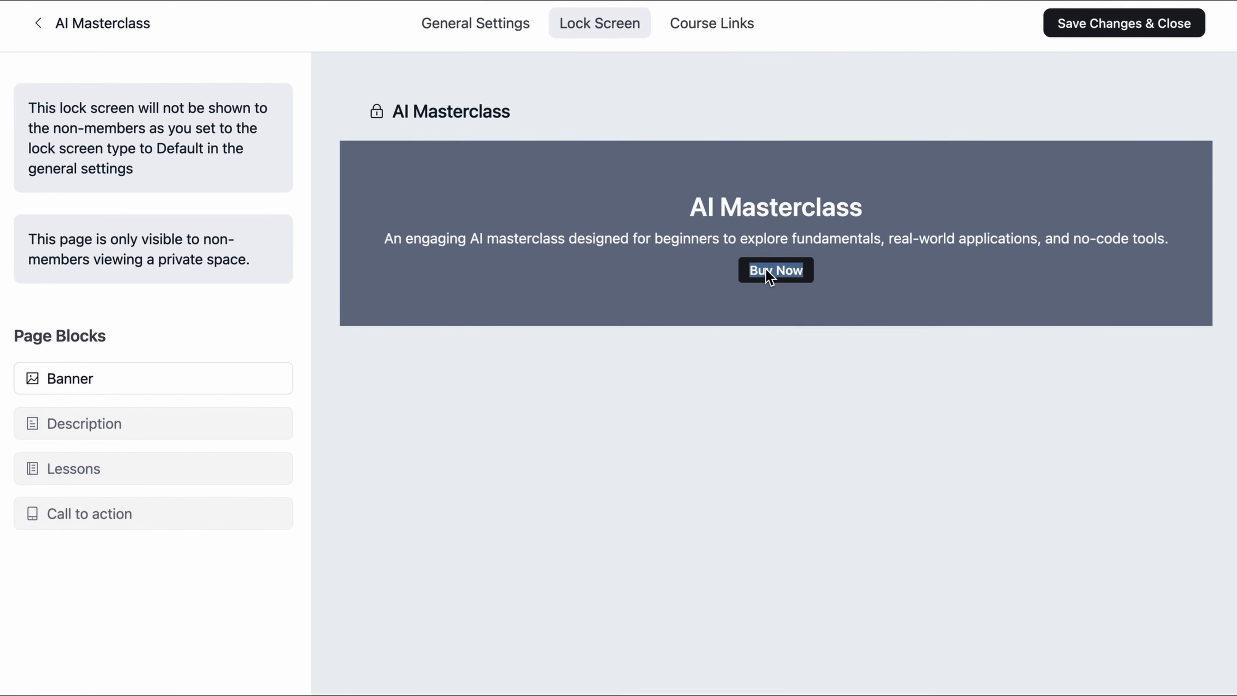
type("Enroll Now")
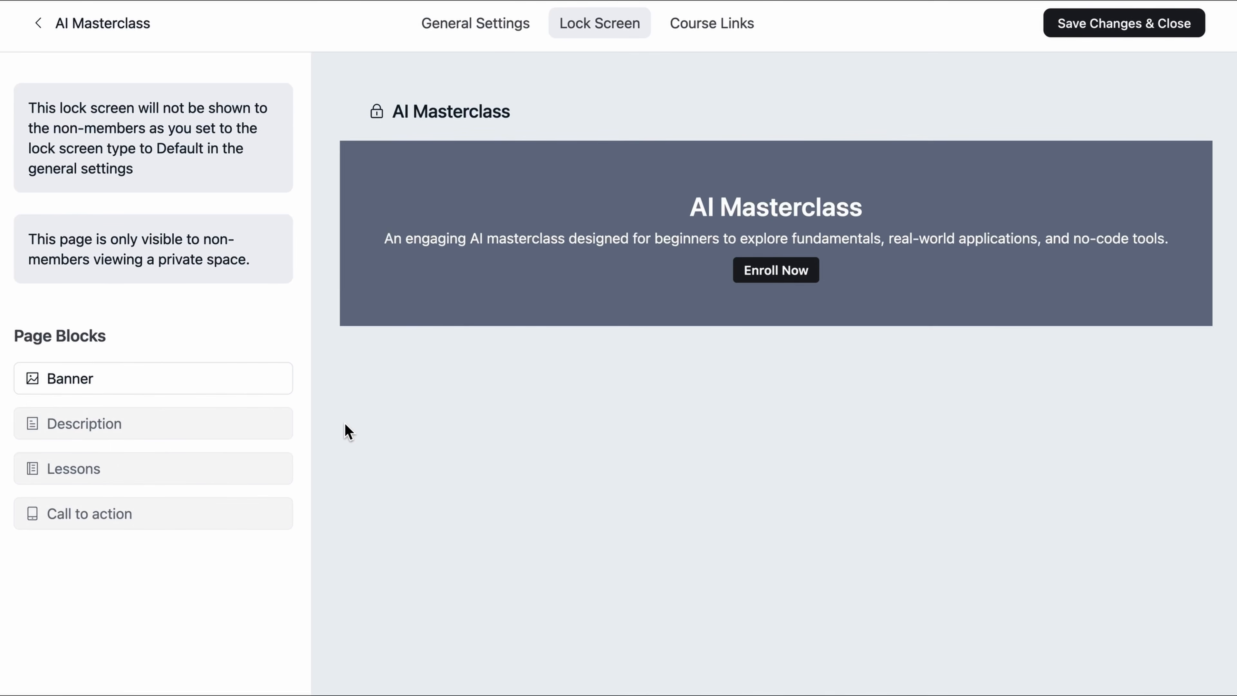
left_click(254, 382)
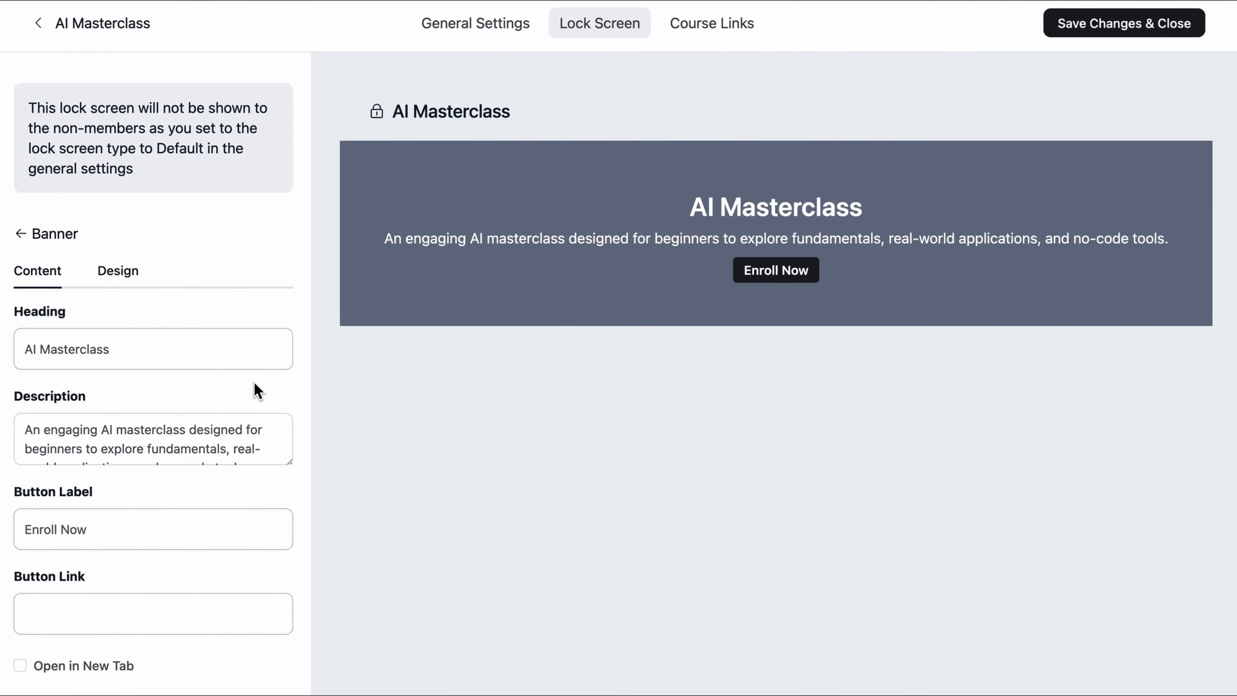
scroll(257, 390, "down", 1)
left_click(159, 609)
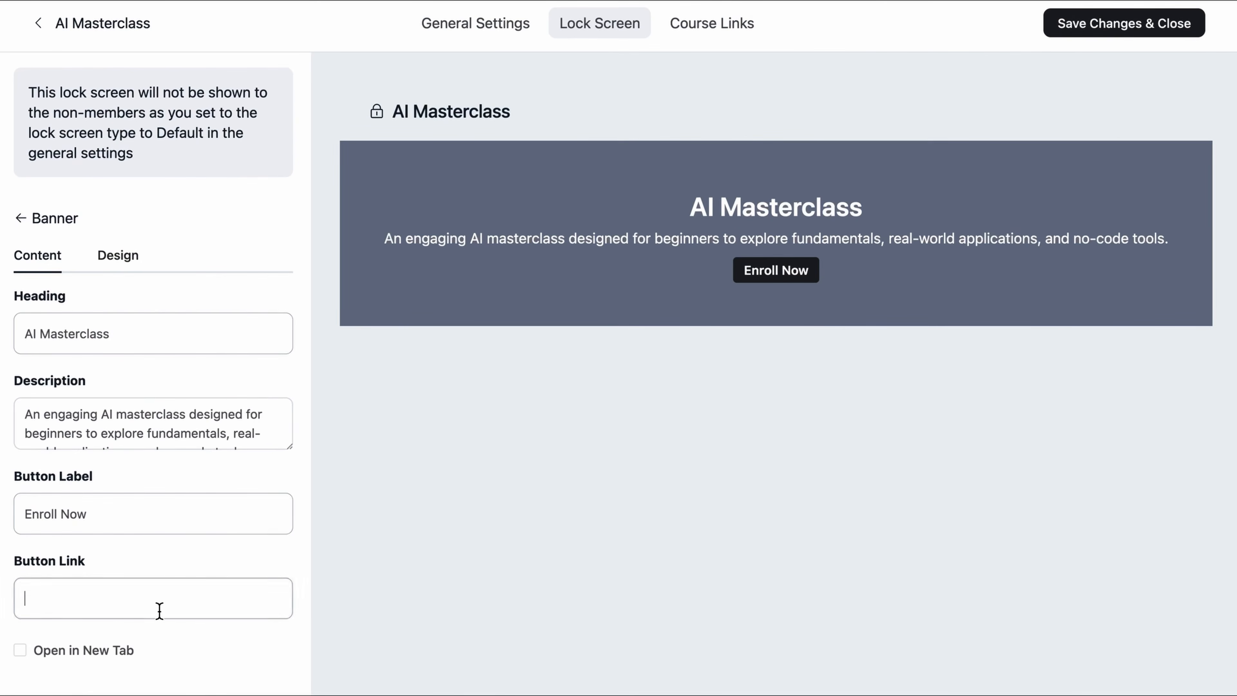
scroll(147, 615, "up", 1)
type("https://online-academy.local/13-2/")
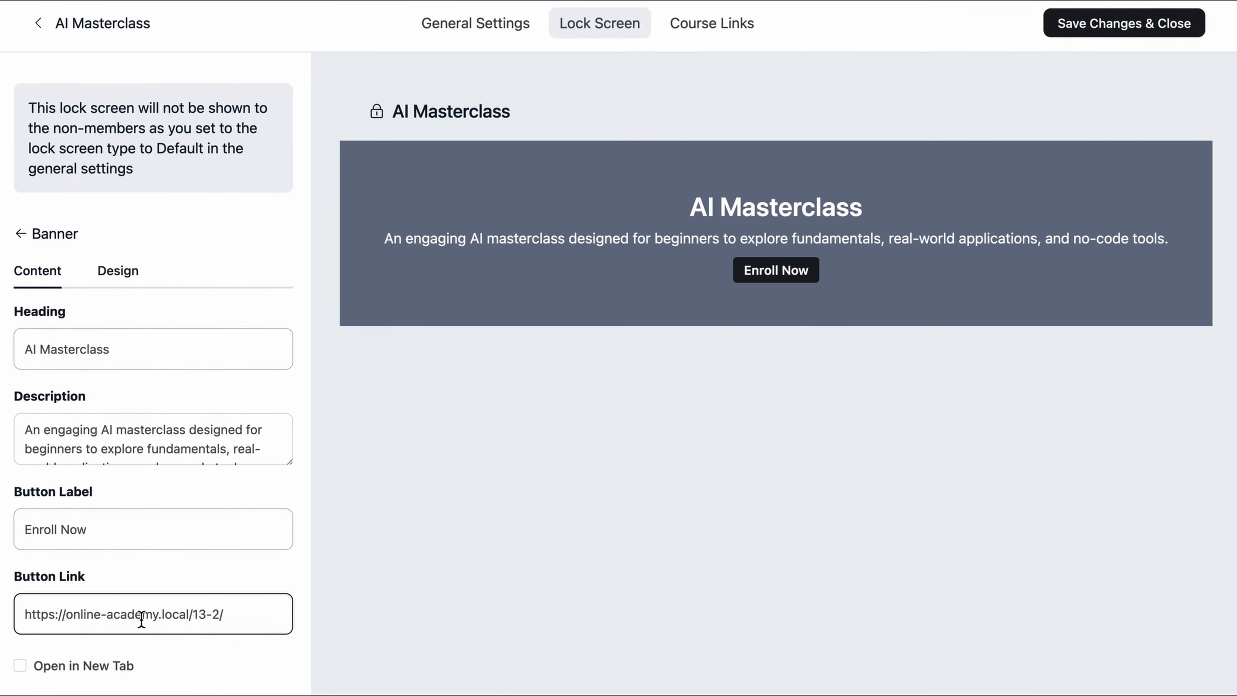
scroll(142, 619, "down", 1)
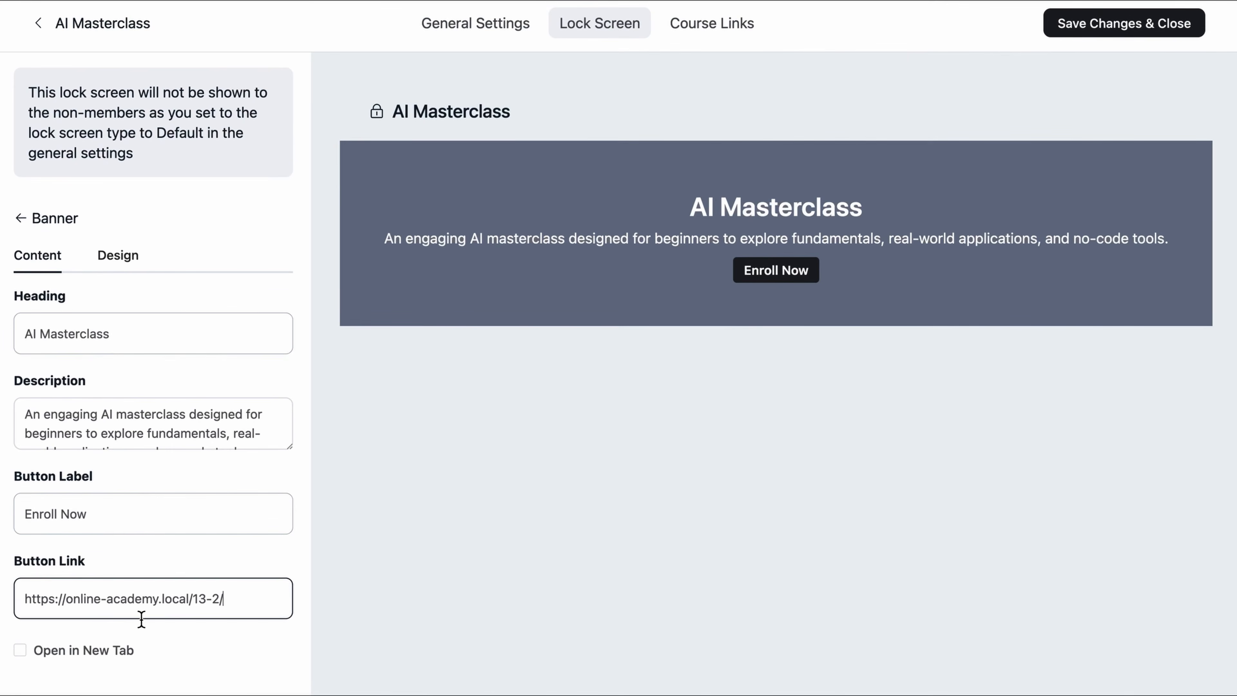
Step: Use Banner 2.png as the banner background and save the lock screen
left_click(139, 261)
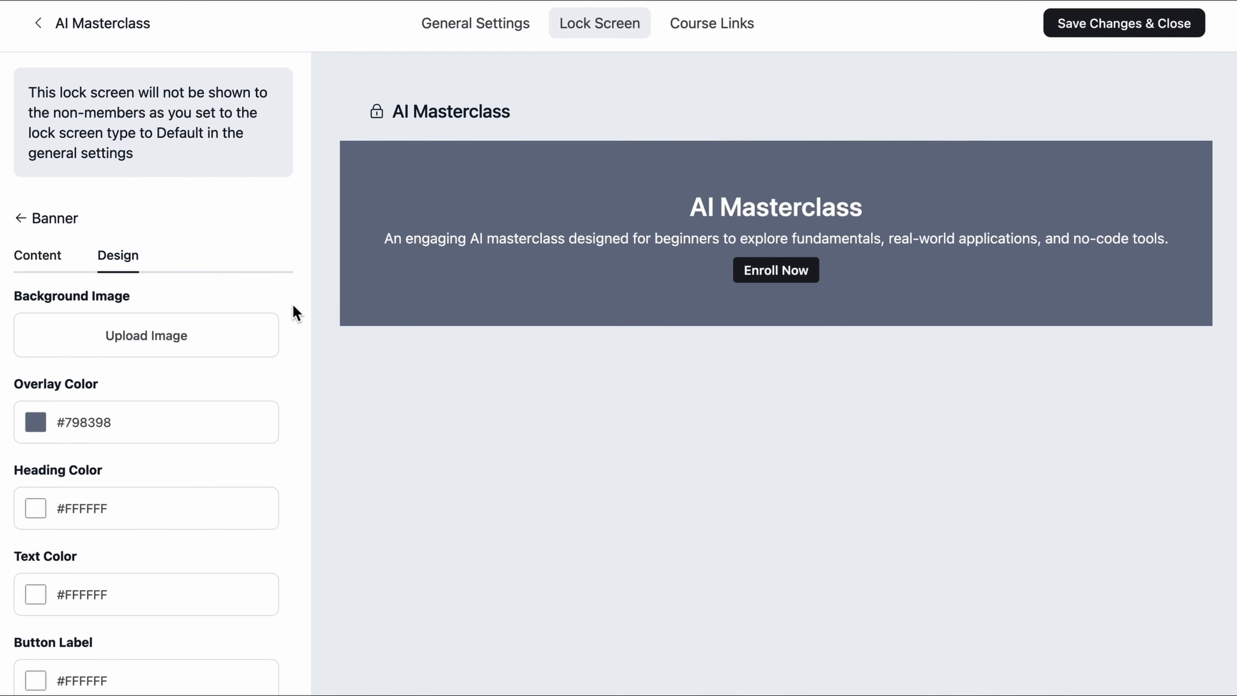
left_click(209, 340)
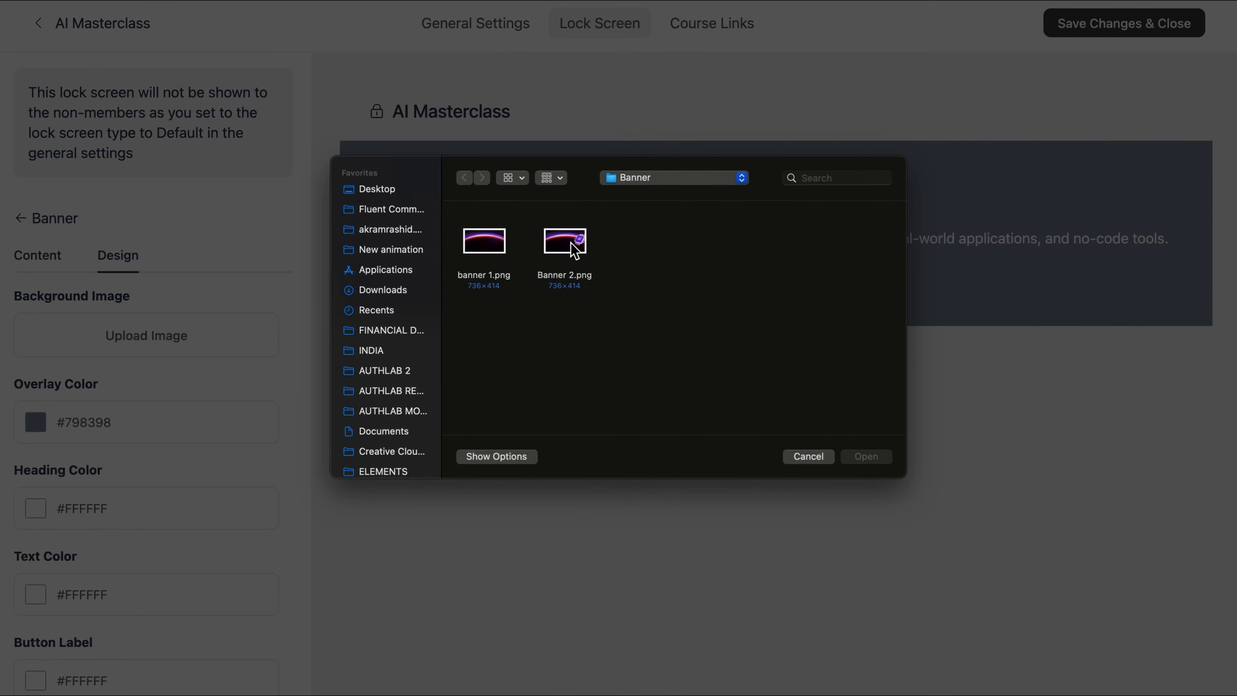
left_click(584, 249)
double_click(584, 249)
scroll(306, 412, "up", 2)
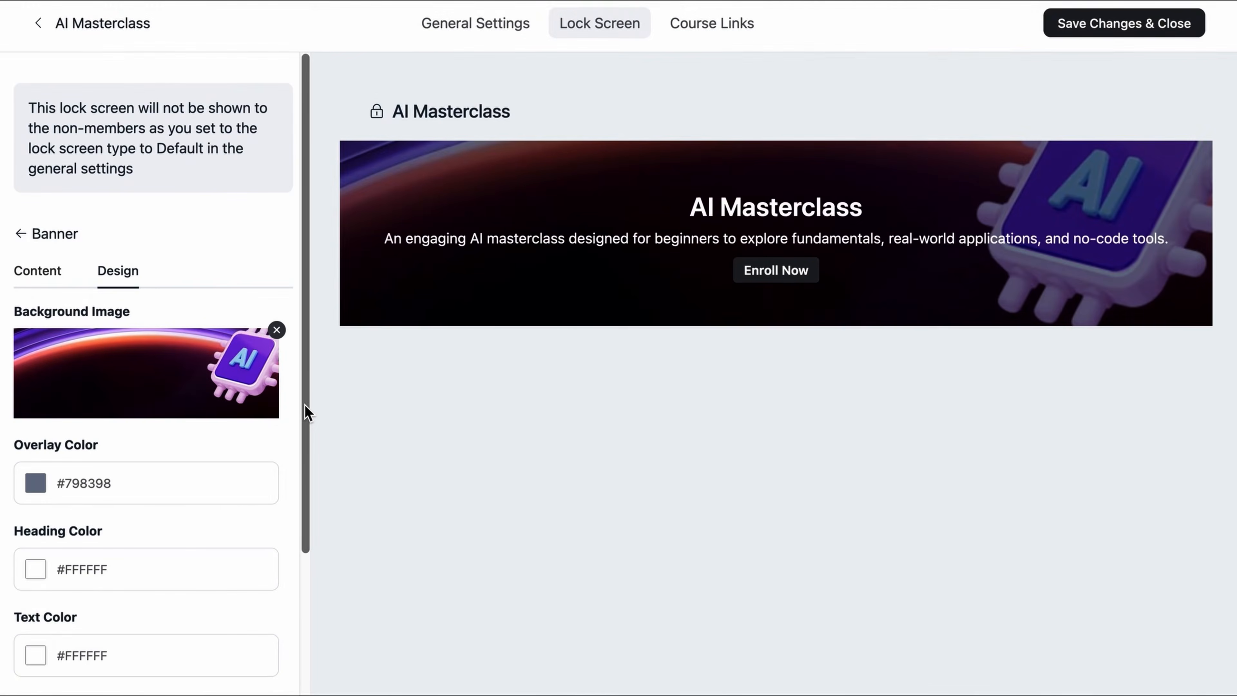
left_click(1142, 24)
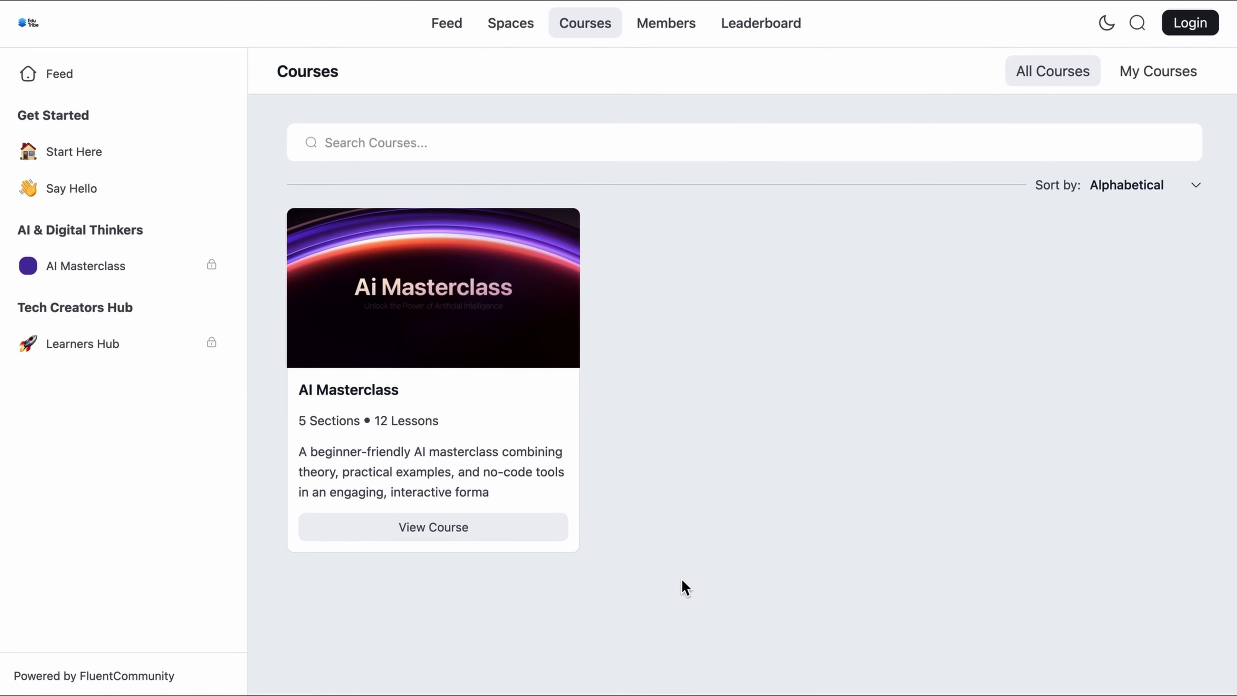
Step: From the AI Masterclass course, follow Enroll Now and submit the $100 form with a buyer name and email
left_click(462, 533)
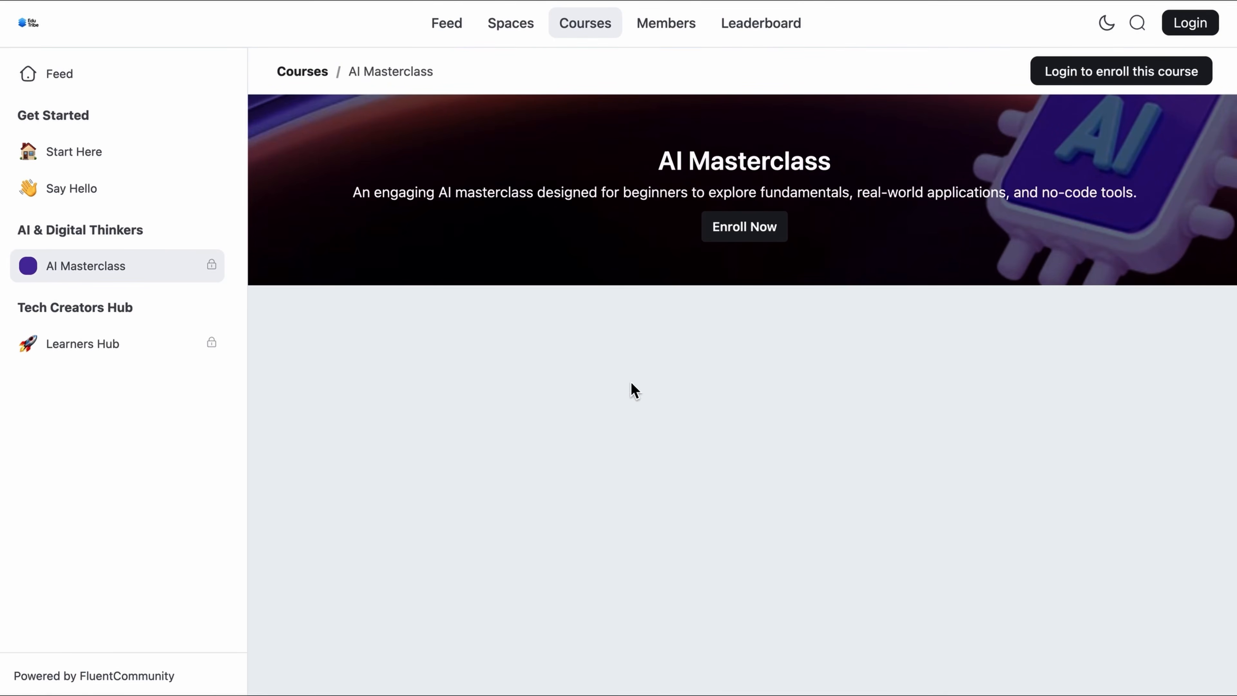
left_click(760, 241)
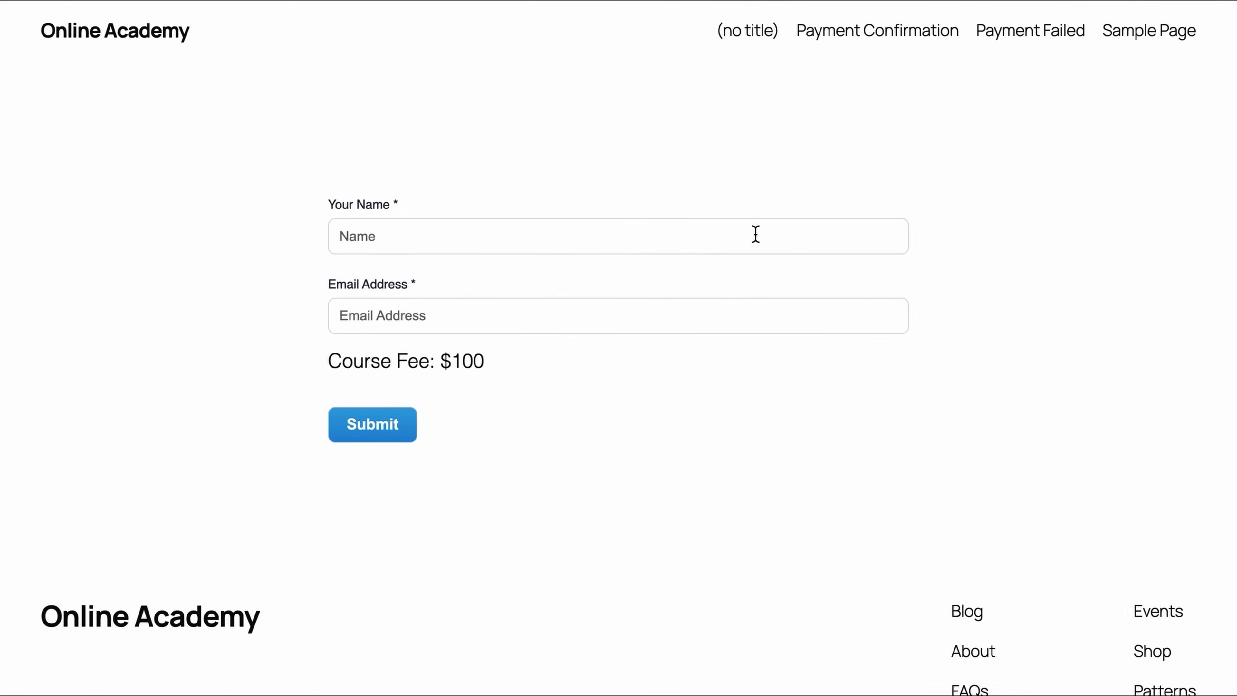
left_click(756, 234)
type("Adam")
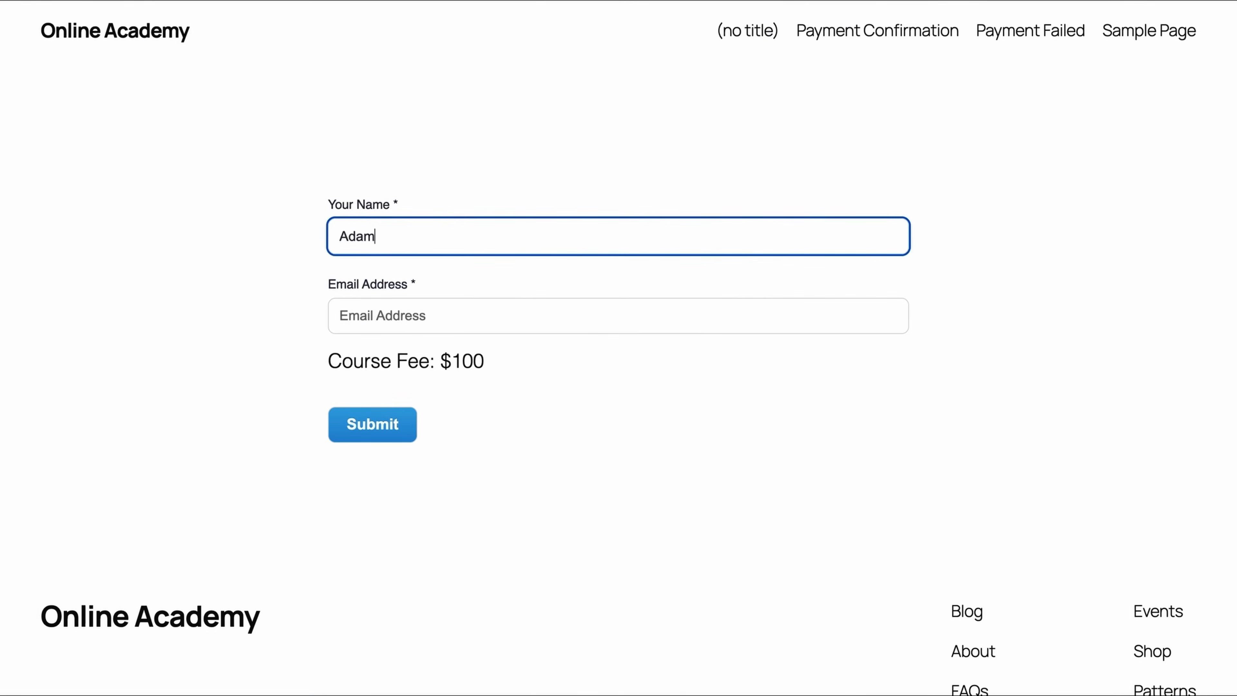
left_click(618, 315)
type("a")
key("Return")
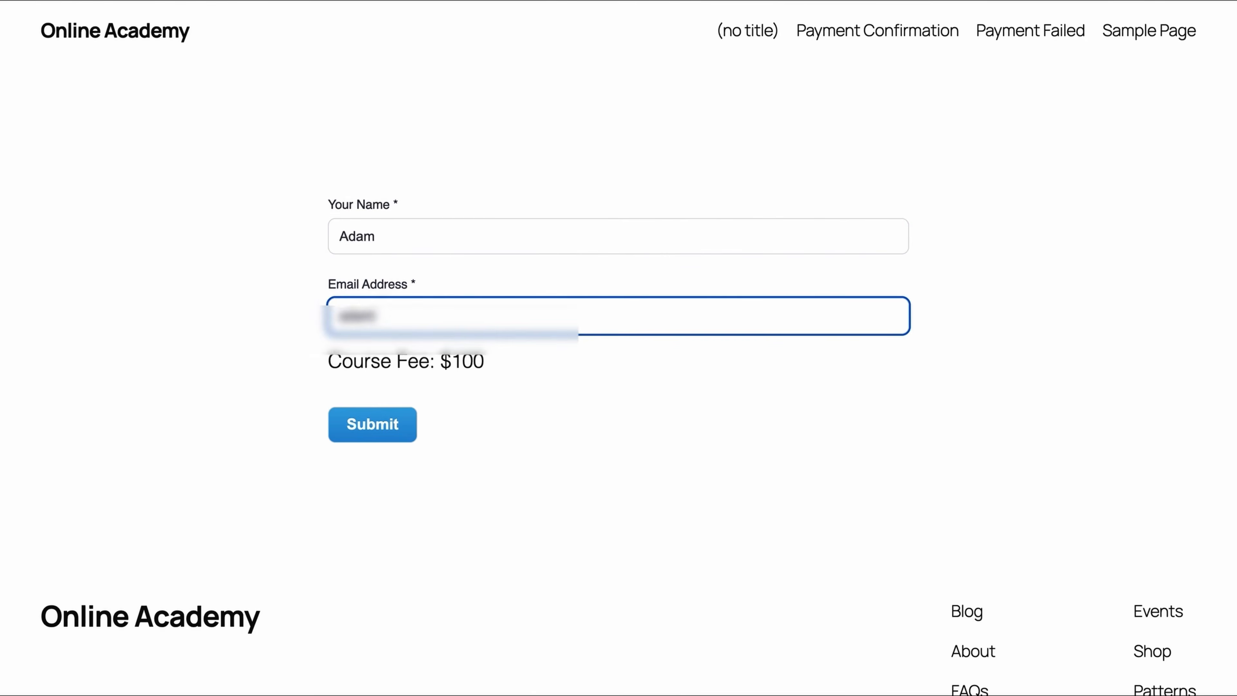
left_click(395, 435)
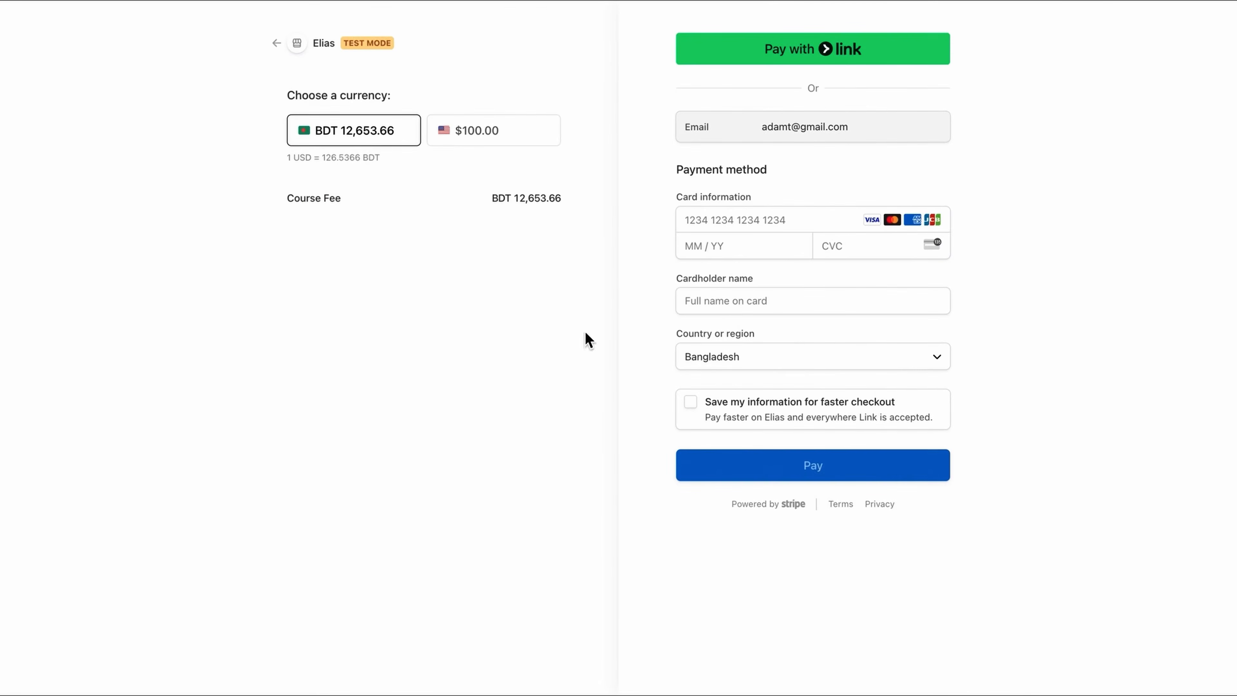
Step: Pay $100.00 USD using the 4242 test card, expiry, CVC and a cardholder name
left_click(446, 143)
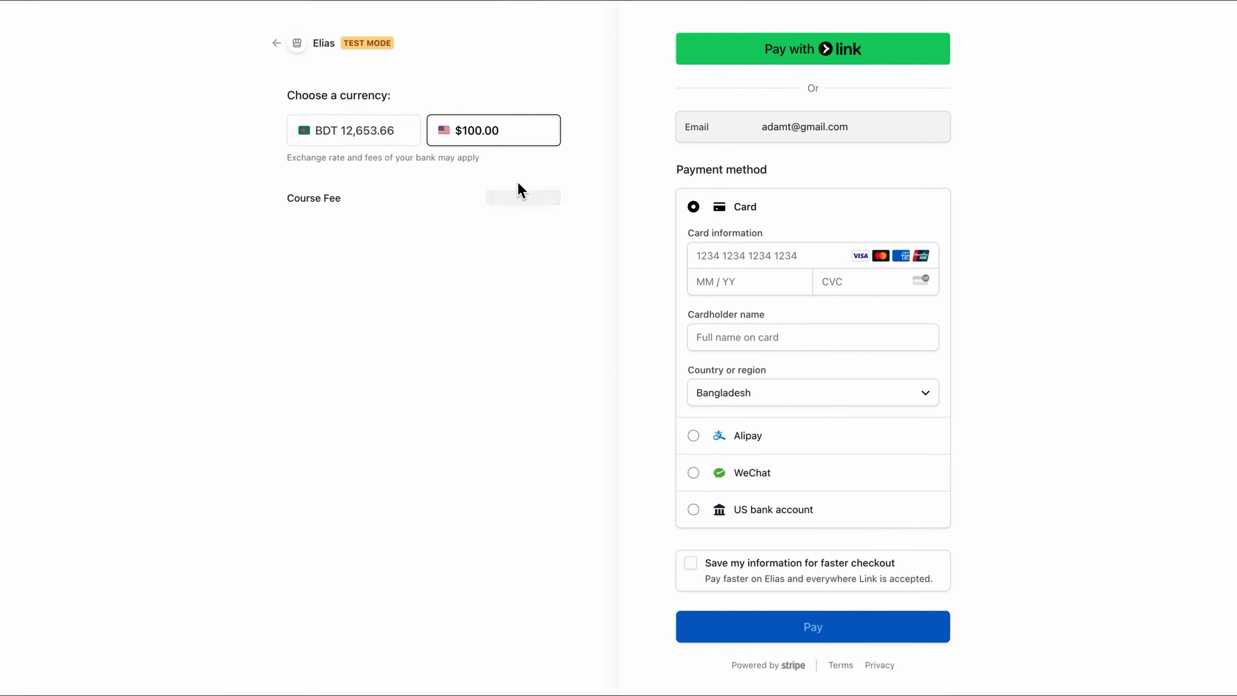
left_click(749, 262)
type("4242424242424242")
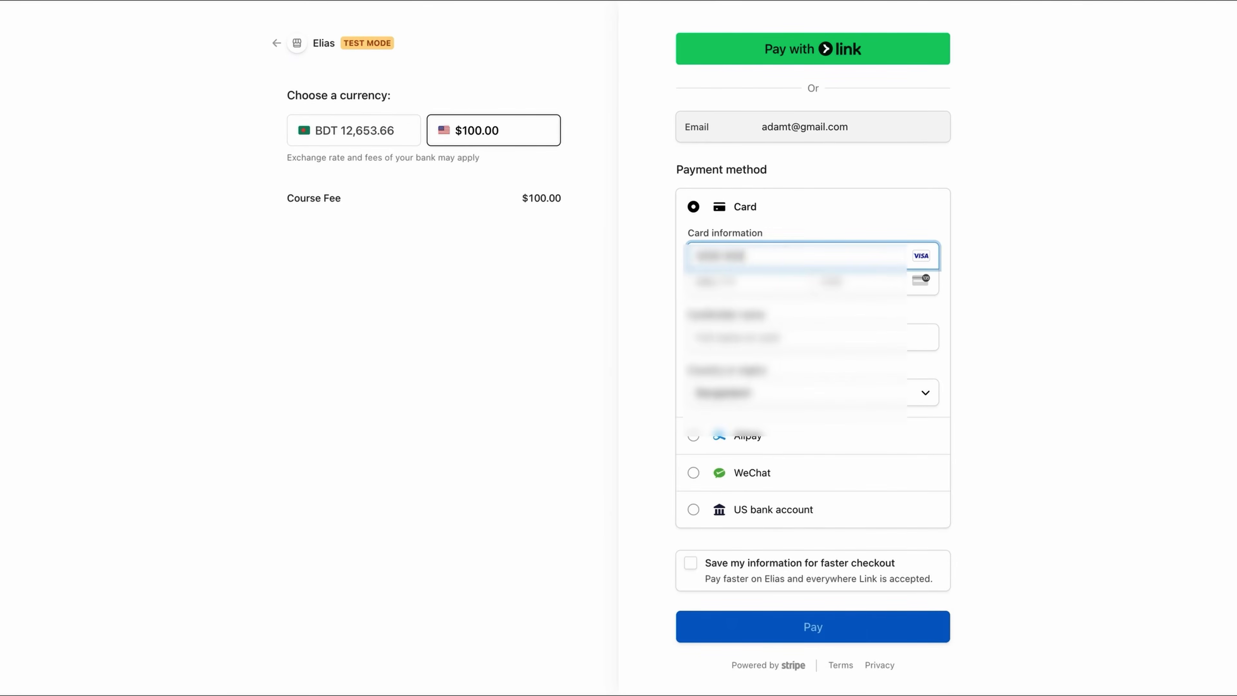
type("1234")
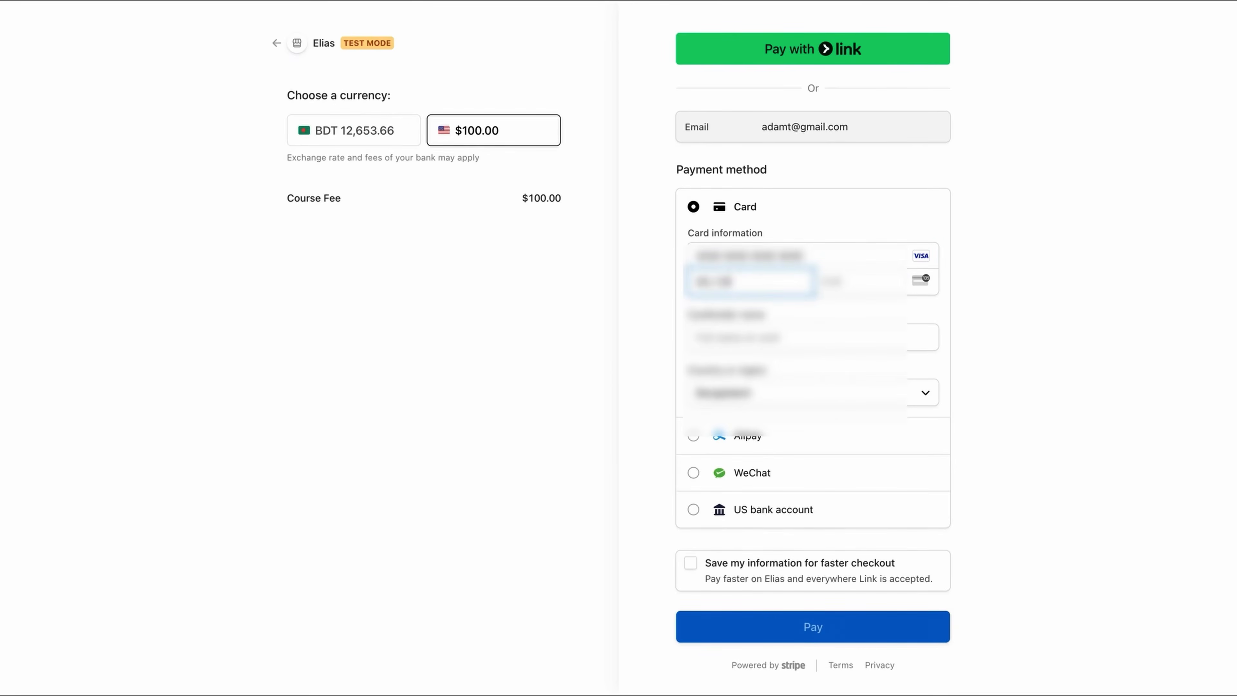
type("123")
key("Tab")
type("Adam")
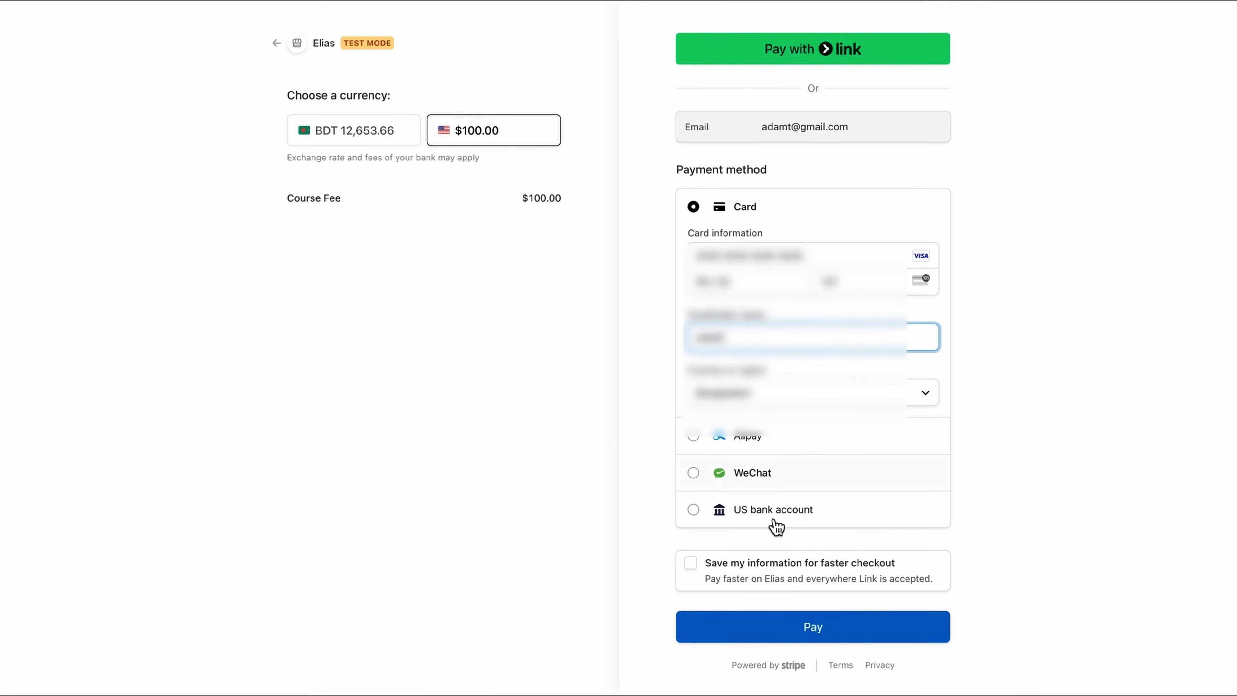
left_click(782, 636)
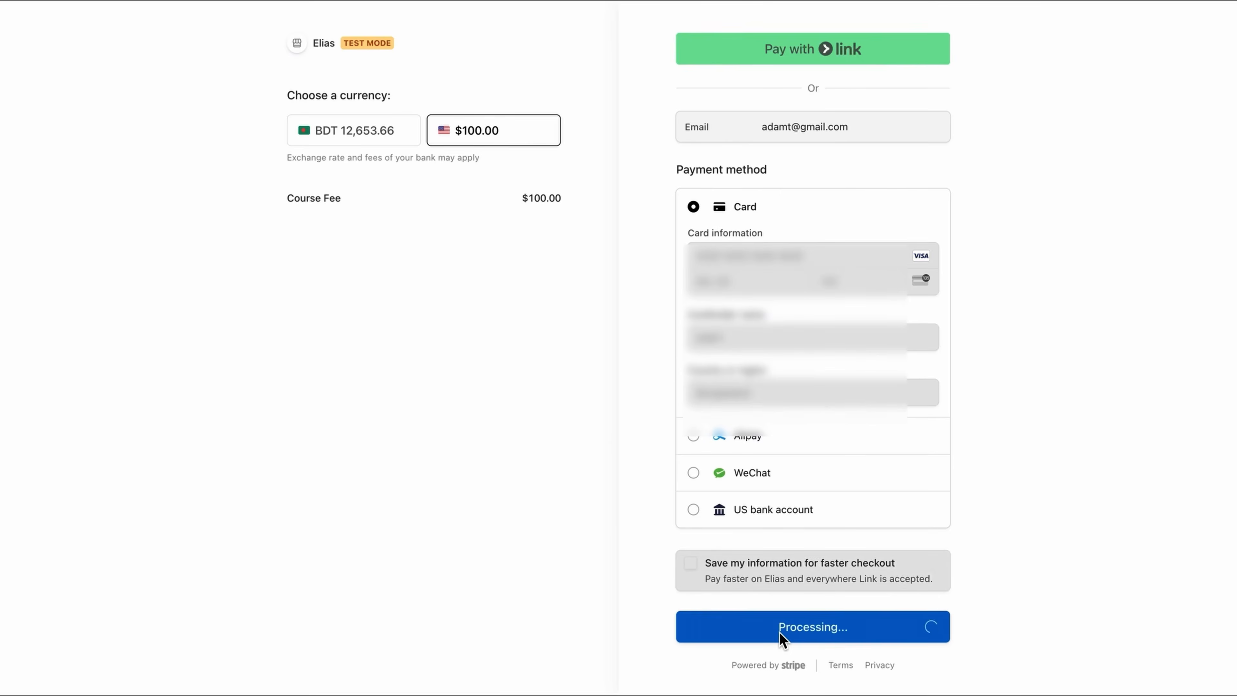
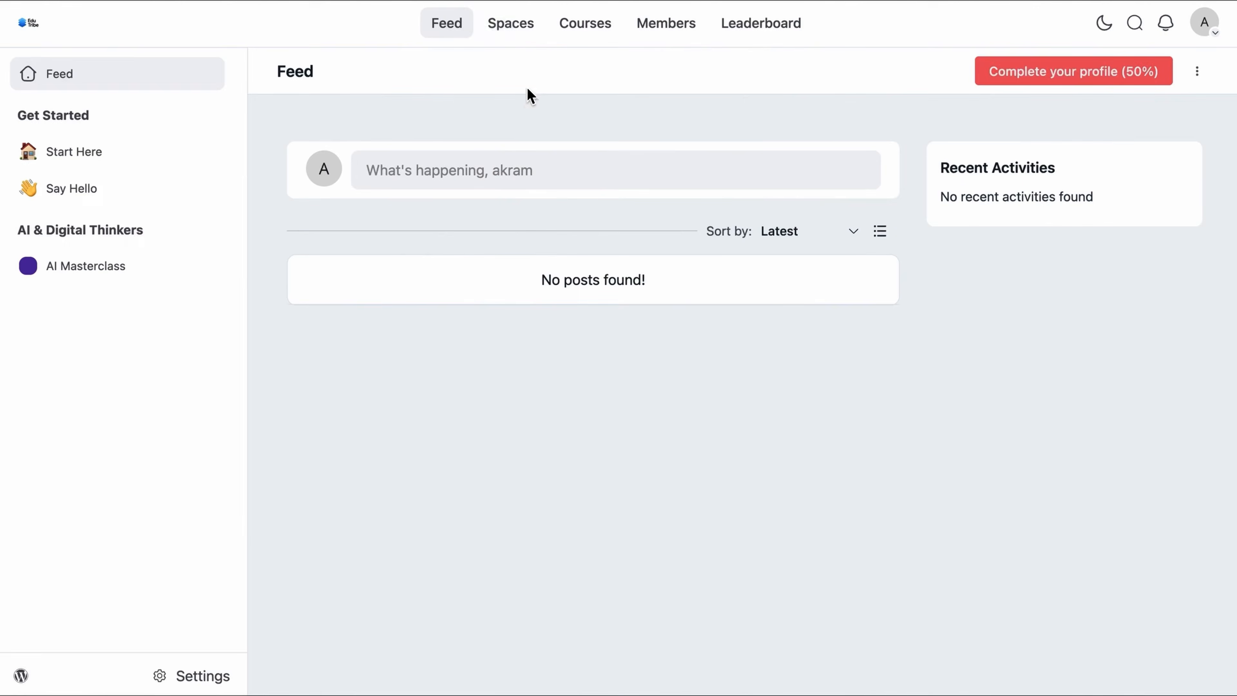
Step: Start a new Discussion Space from the Spaces list
left_click(525, 40)
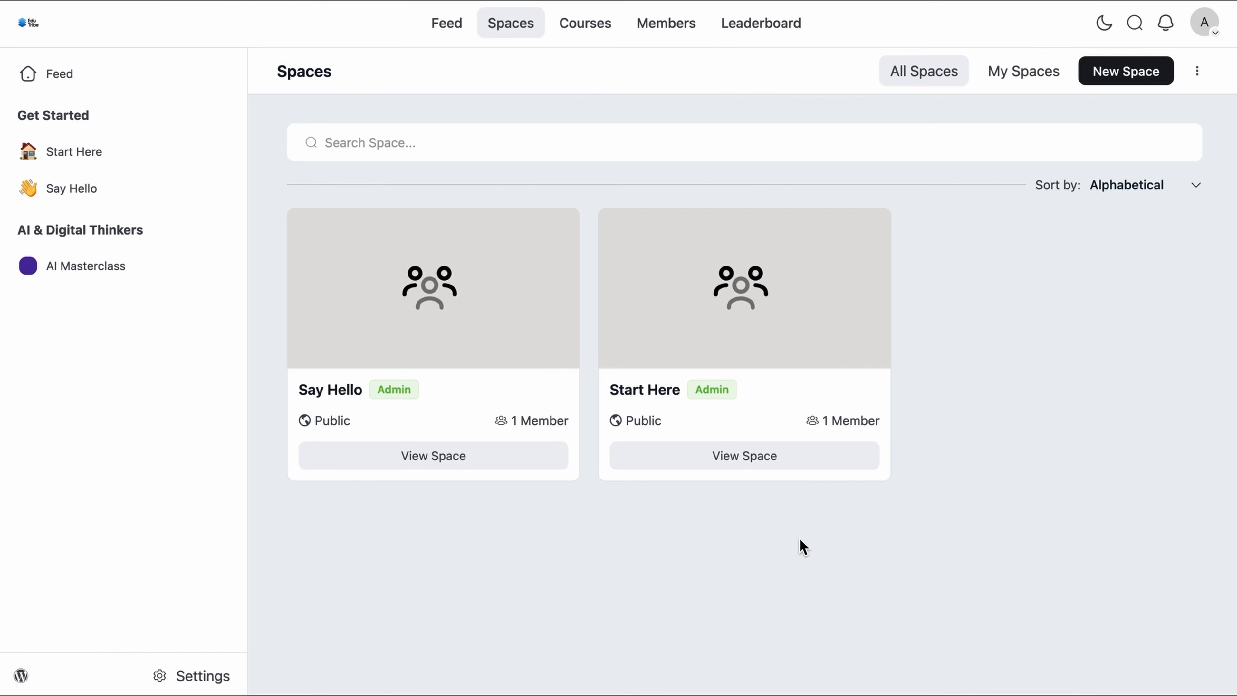
left_click(1114, 77)
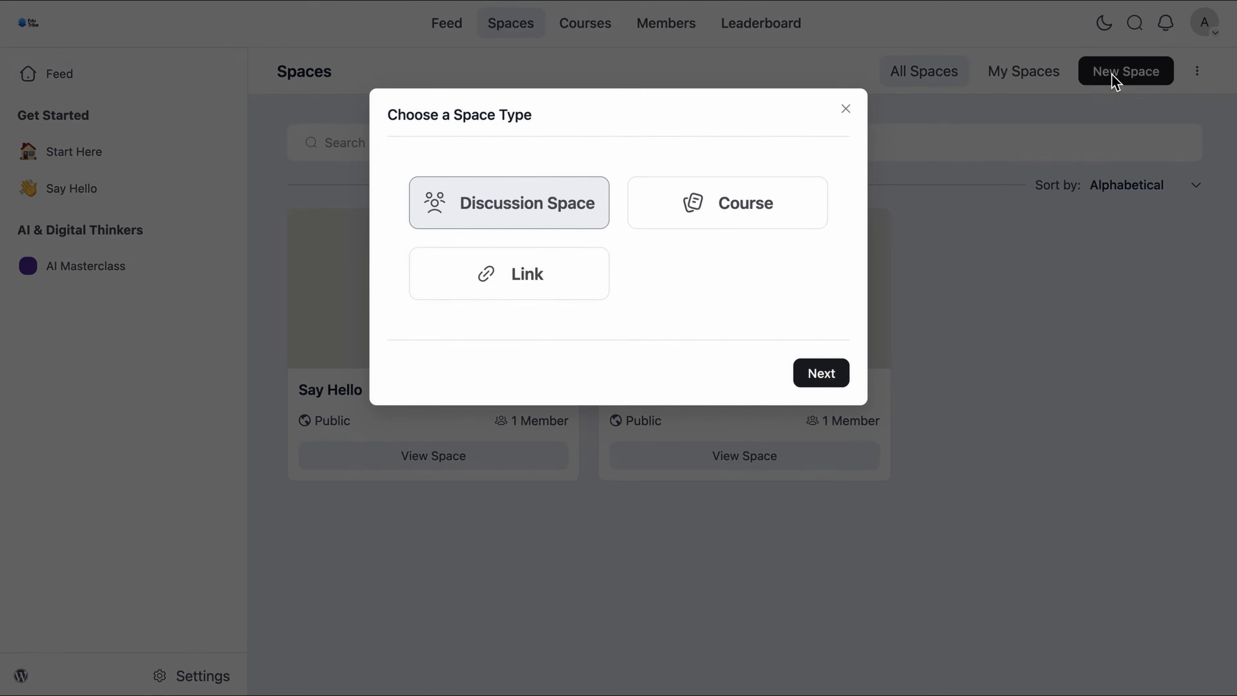
left_click(819, 375)
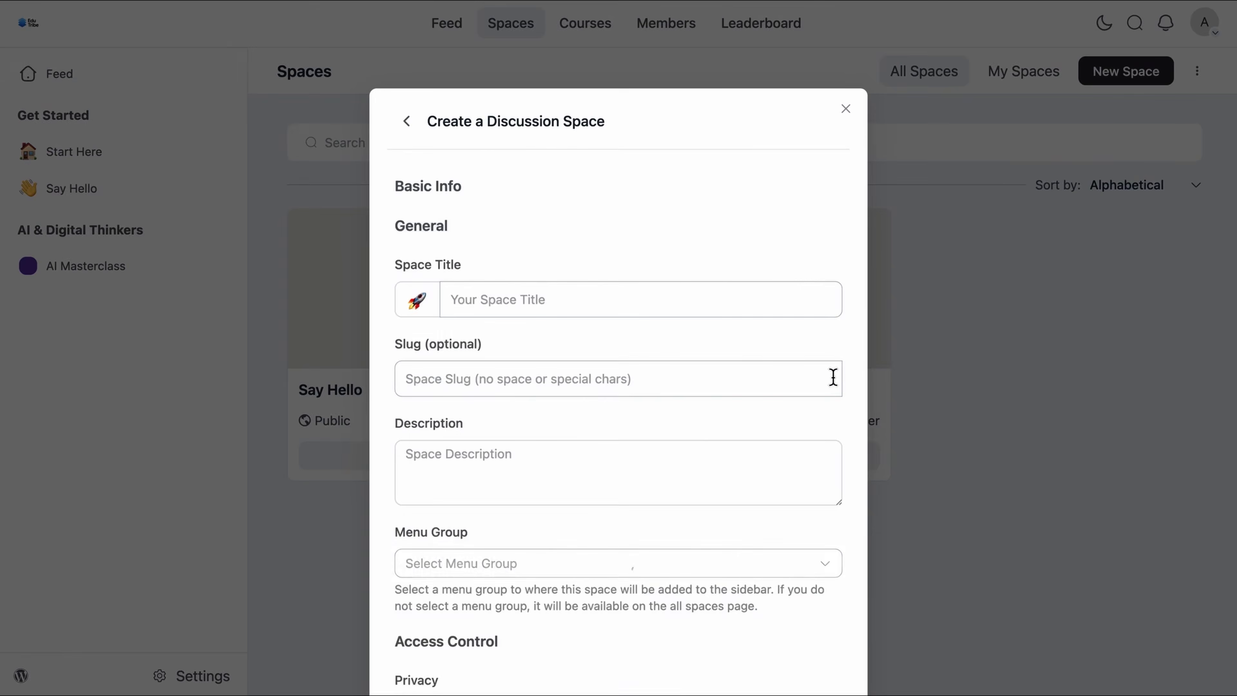
Step: Enter title 'Ai Enthusiasts', slug 'Ai-Enthusiasts' and the pasted description paragraph
left_click(628, 298)
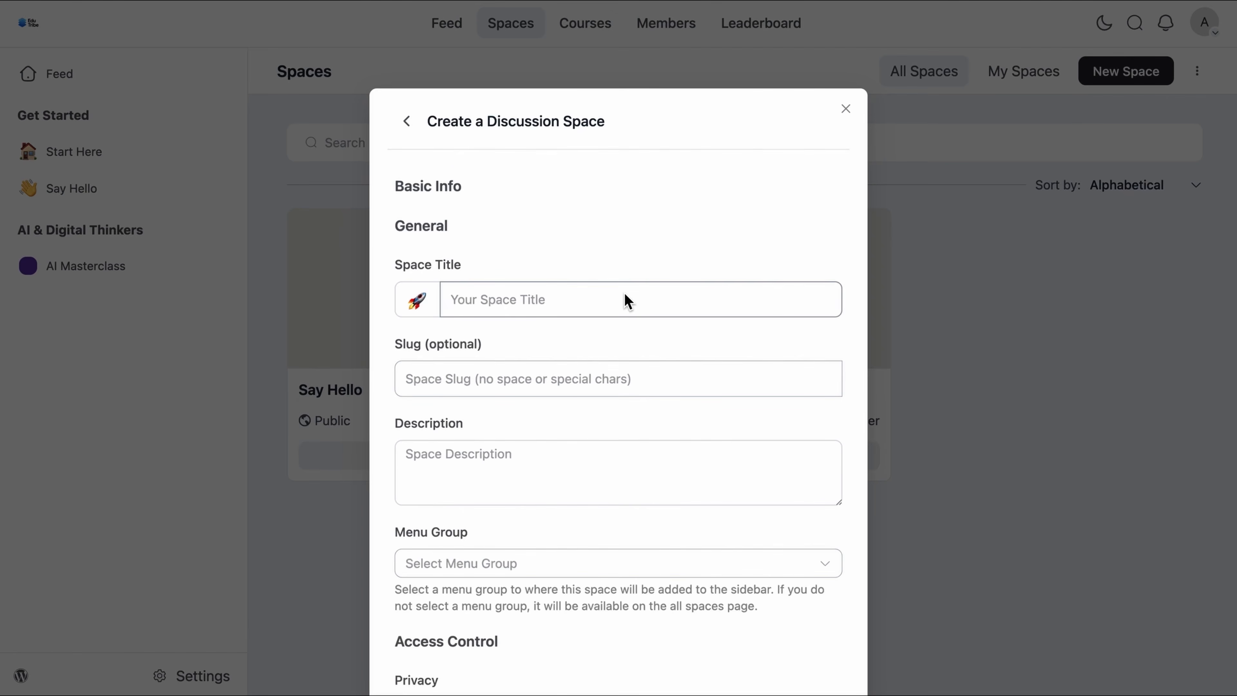
type("Ai Enthusiasts")
left_click(577, 383)
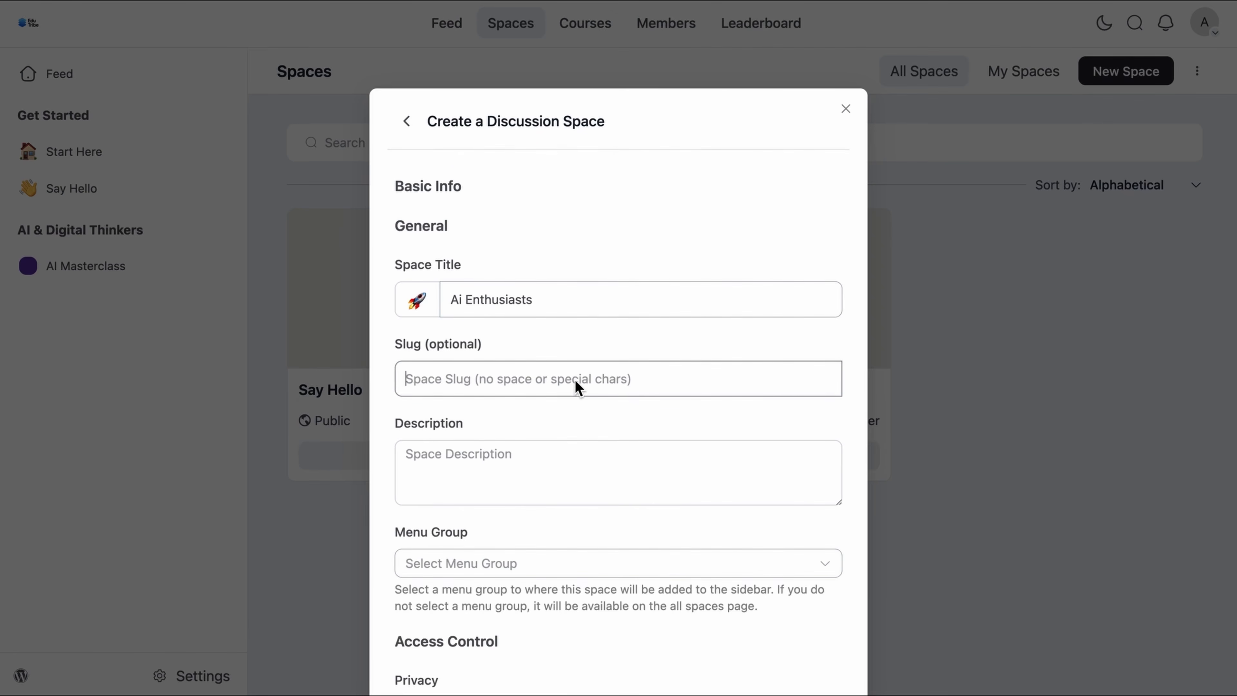
type("Ai-Enthusiasts")
left_click(538, 466)
left_click(538, 463)
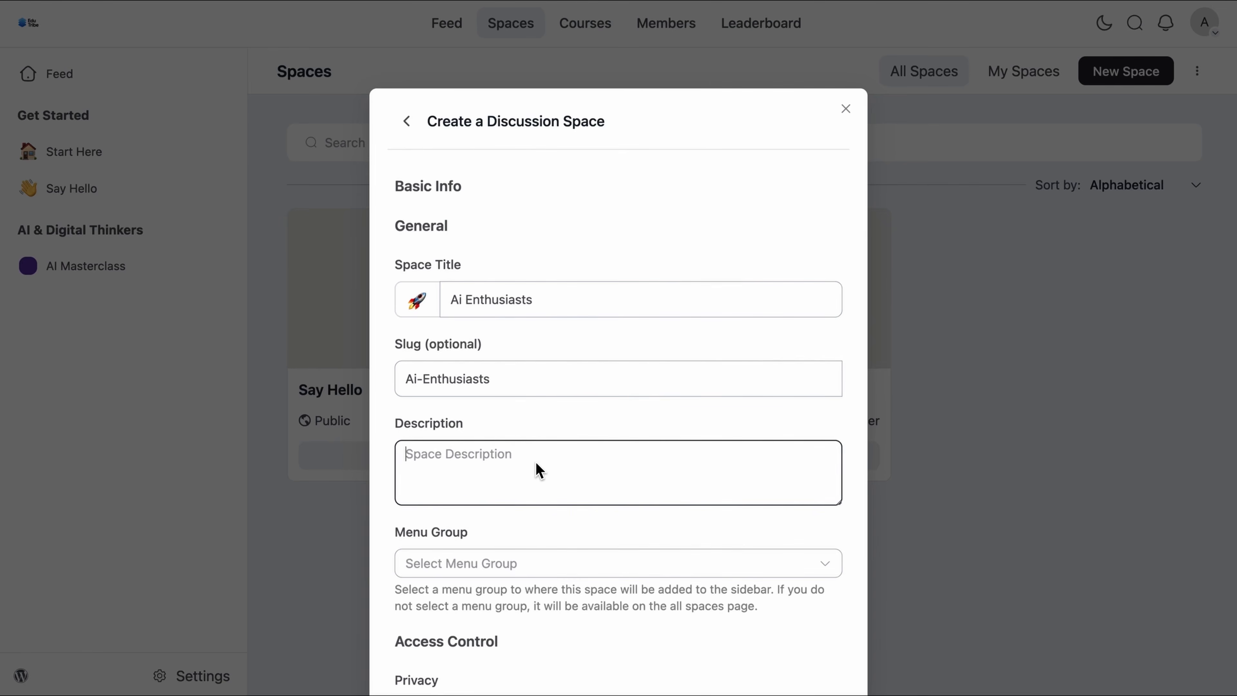
type("AI Enthusiasts is a vibrant community for learners, creators, and innovators passionate about artificial intelligence. Join us to explore AI tools, share insights, and grow together in a collaborative space.")
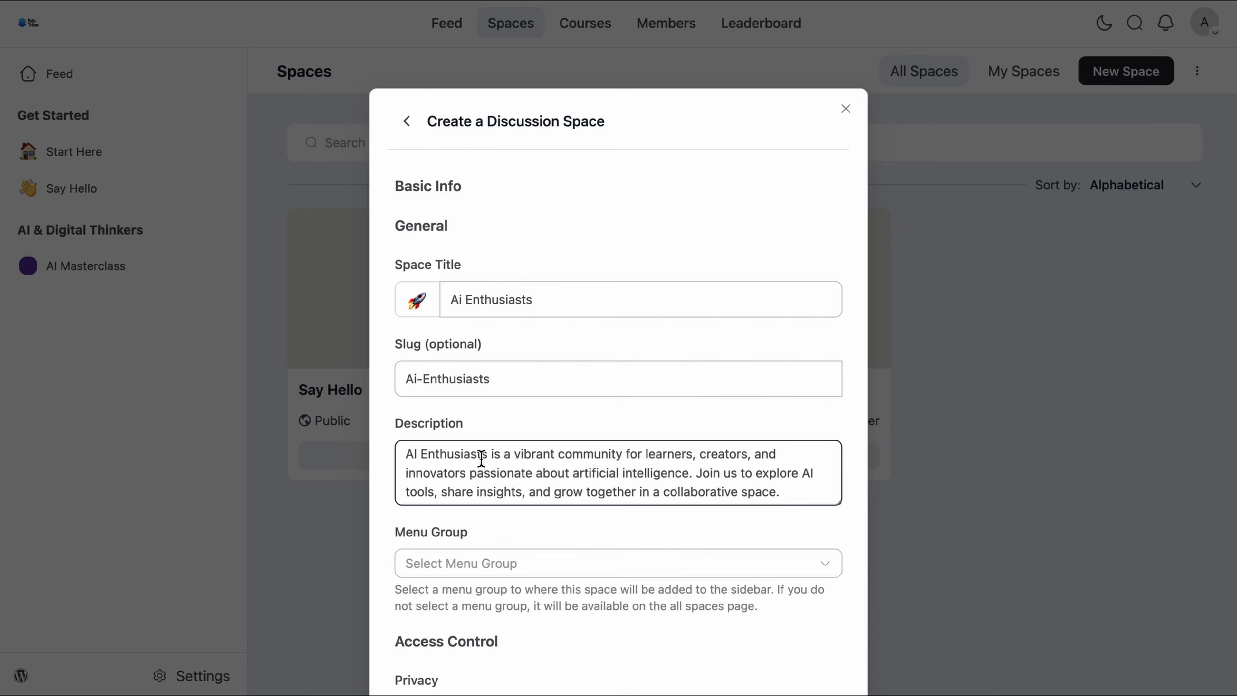
scroll(482, 458, "down", 3)
left_click(667, 410)
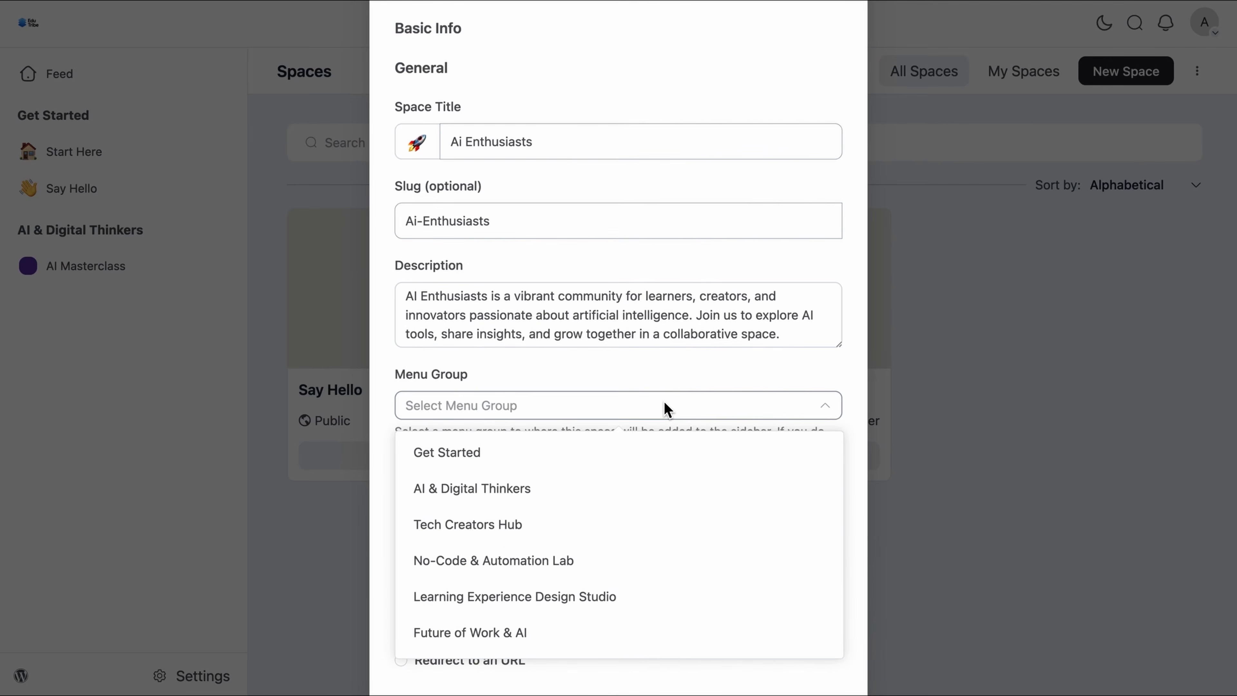
Step: File the space under AI & Digital Thinkers and set its privacy to Public
left_click(603, 498)
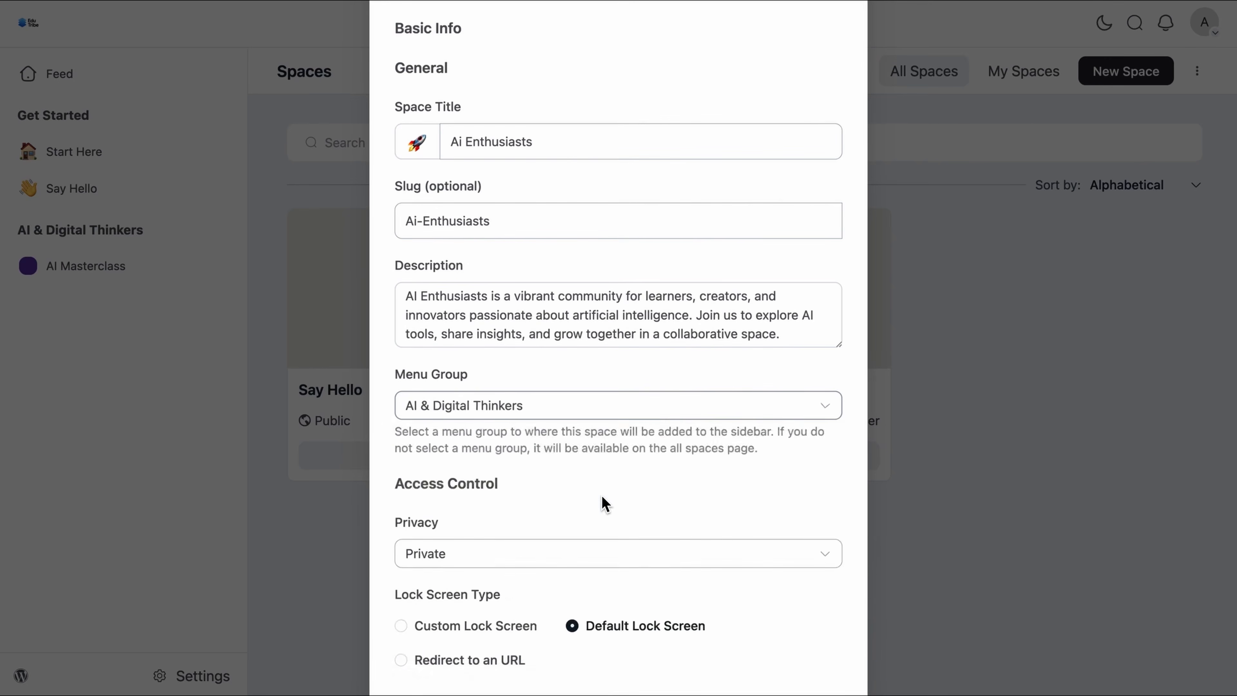
scroll(606, 504, "down", 2)
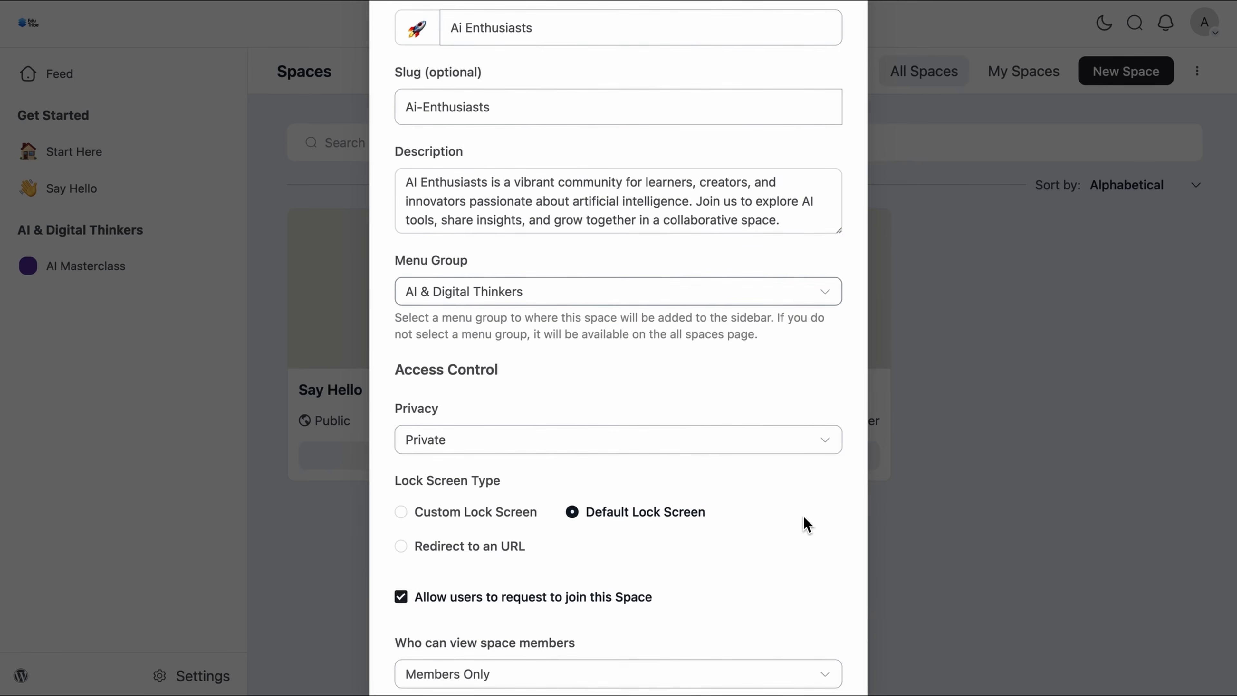
left_click(821, 448)
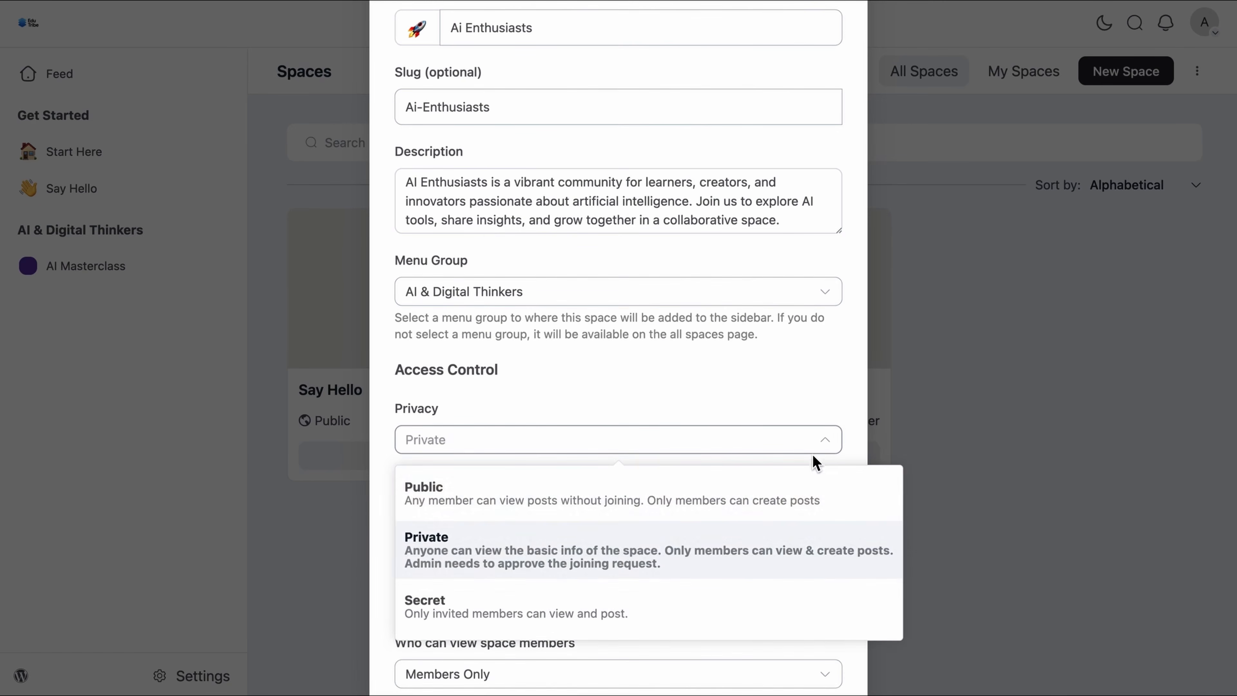
left_click(774, 506)
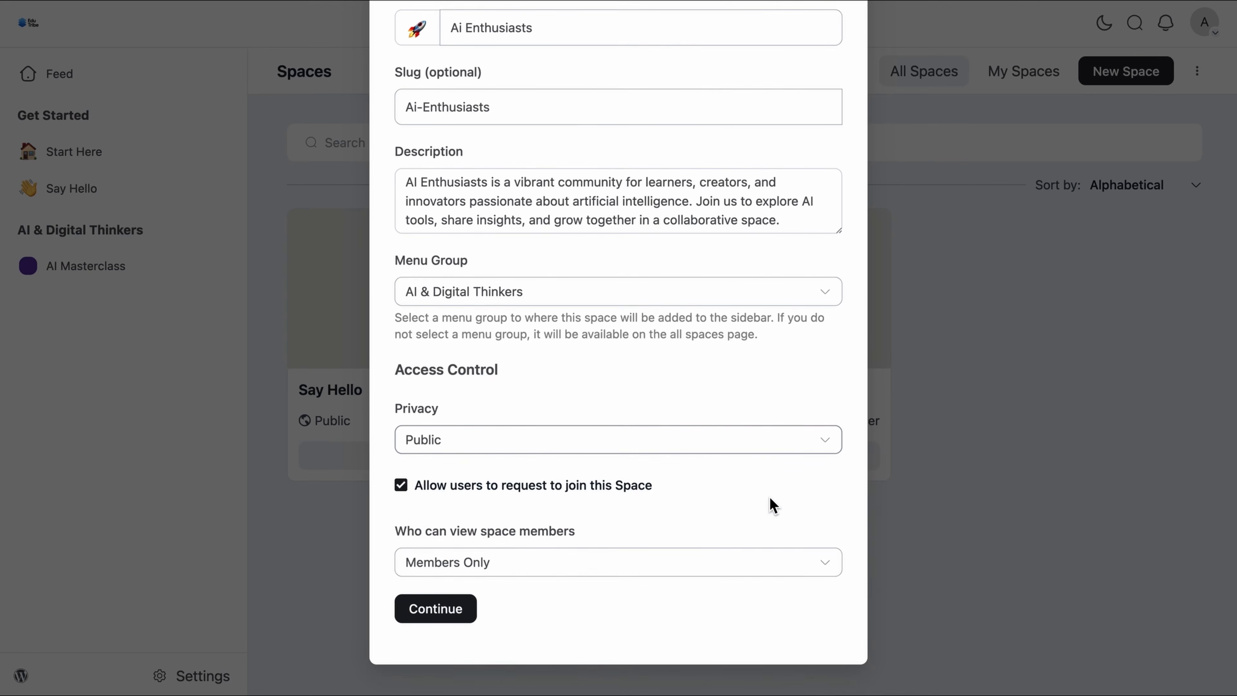
Step: Keep join requests allowed and let any logged-in user view members, then continue
scroll(773, 506, "down", 1)
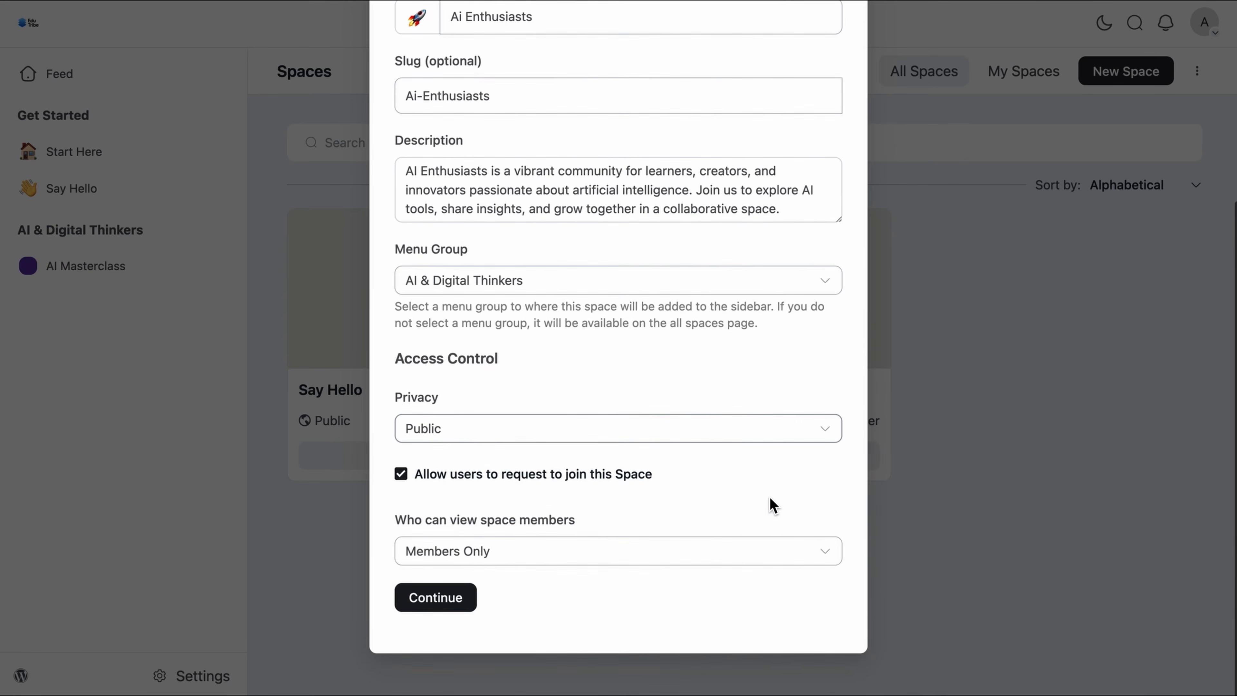
left_click(401, 474)
left_click(401, 474)
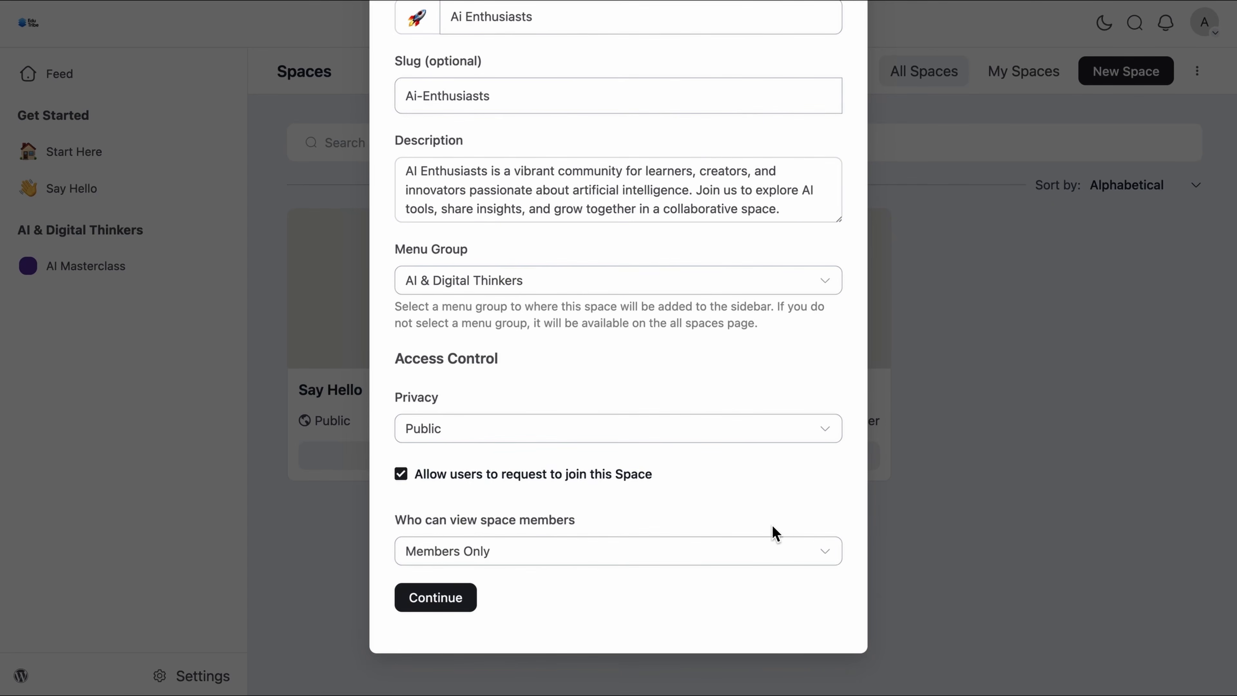
left_click(769, 553)
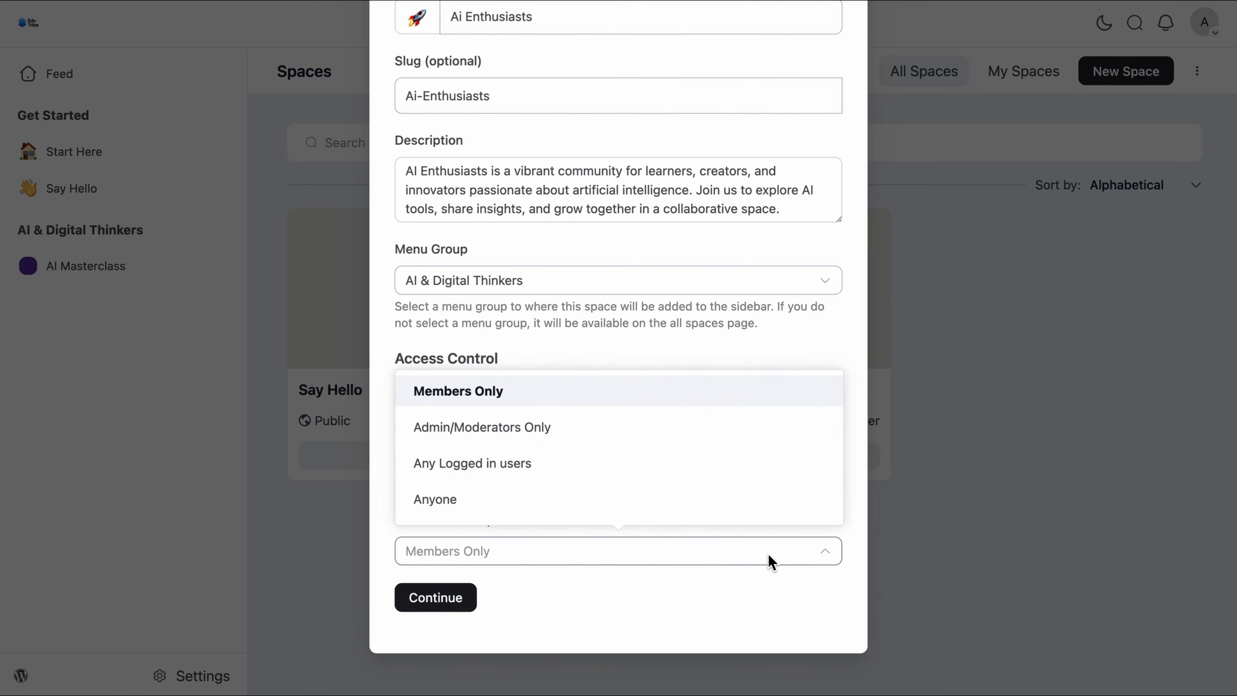
left_click(504, 465)
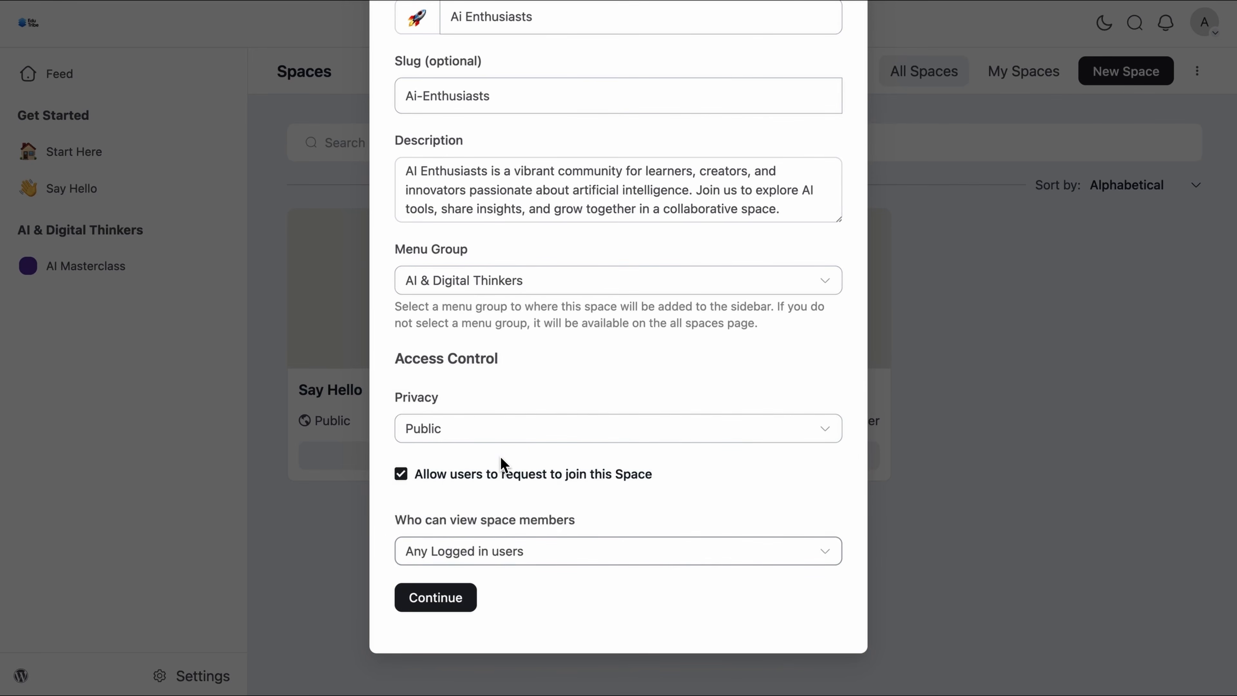
left_click(464, 597)
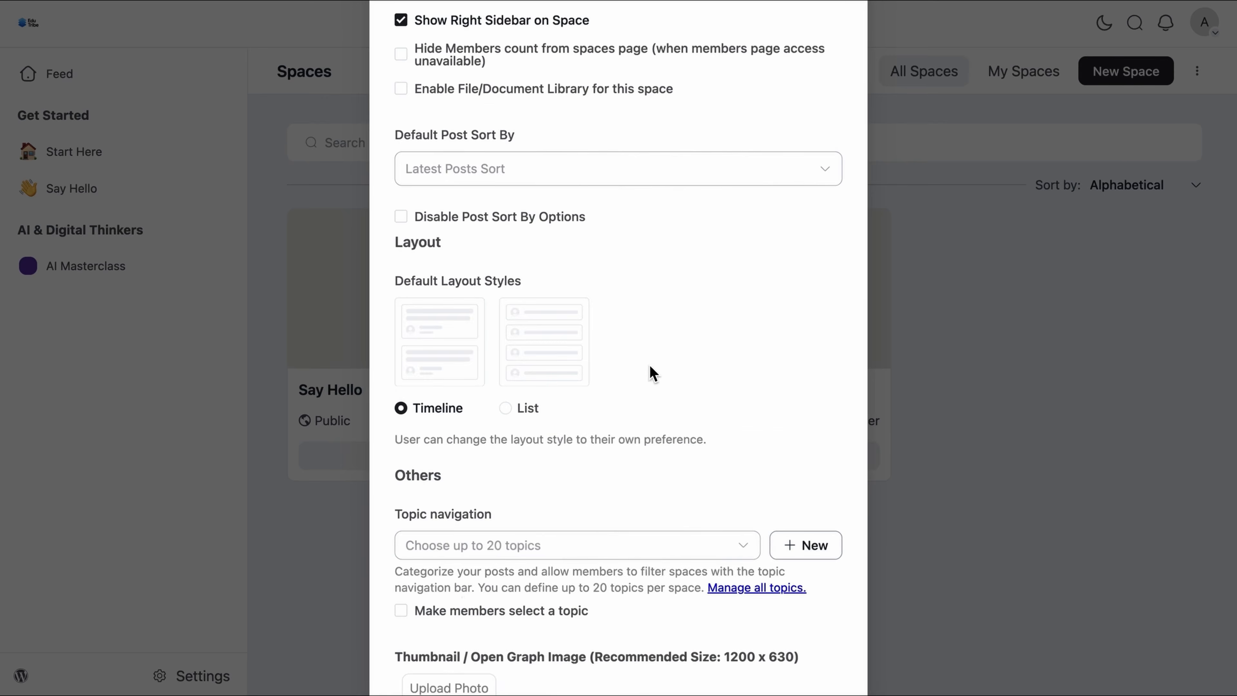
Step: Keep the right sidebar shown and enable the File/Document Library
scroll(650, 365, "up", 5)
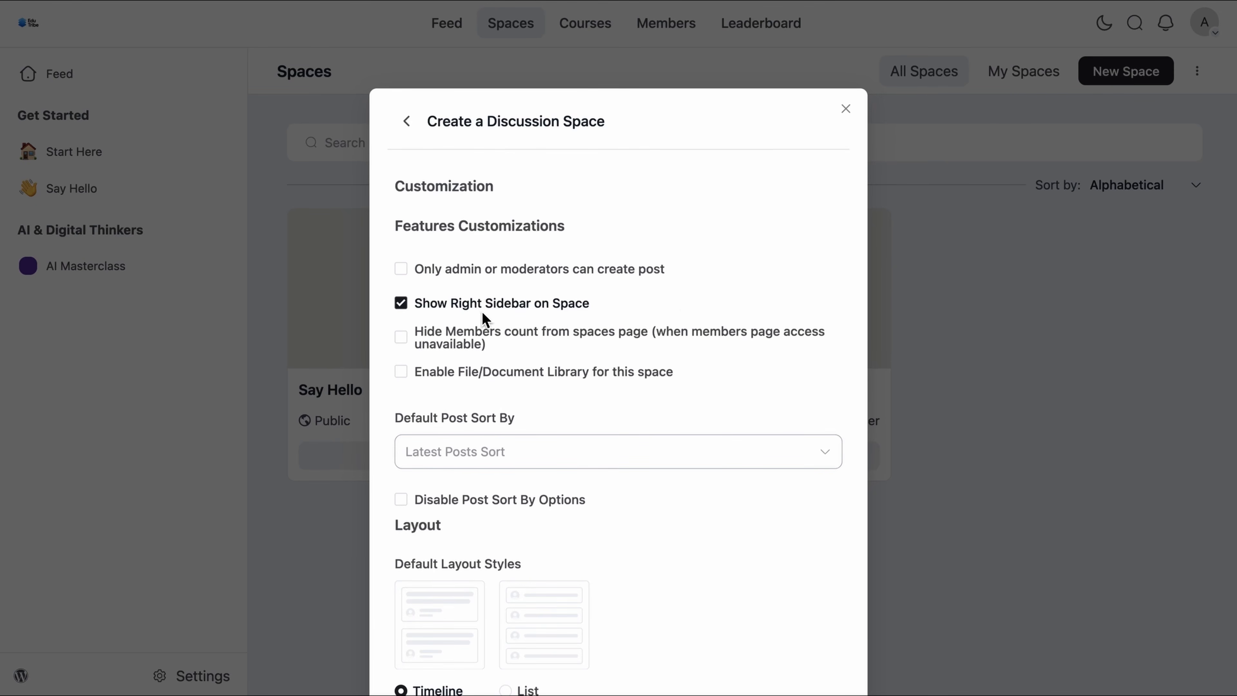
left_click(404, 309)
left_click(404, 309)
left_click(405, 377)
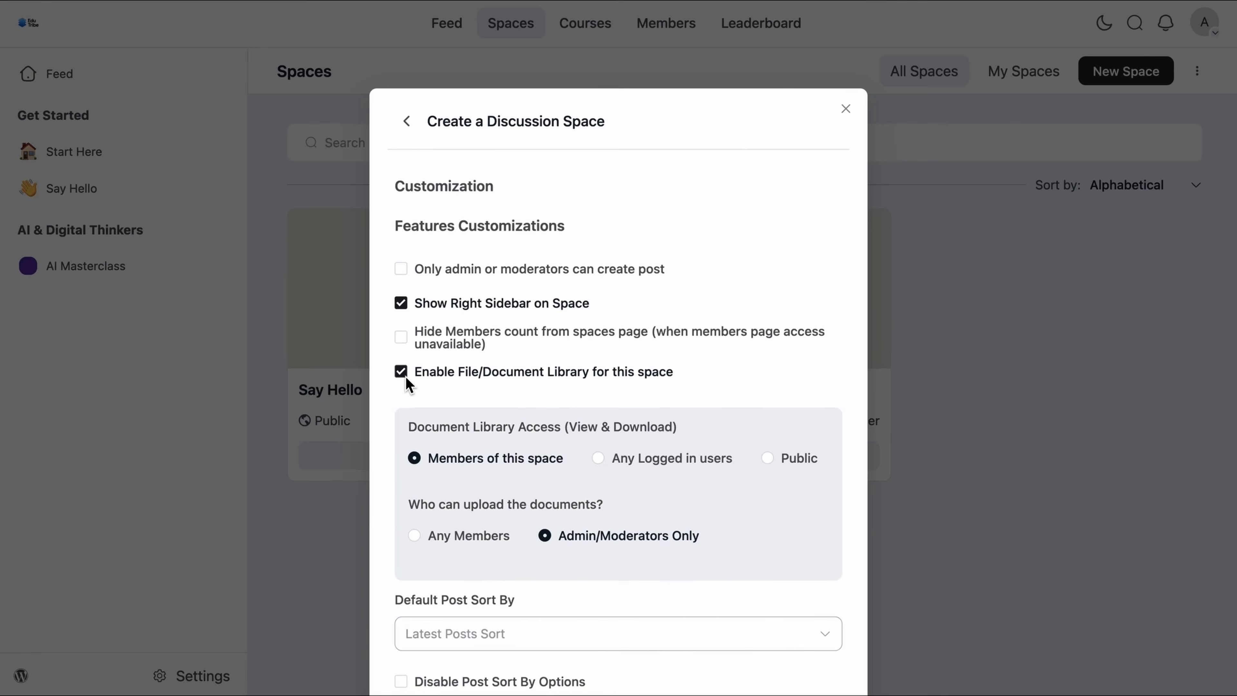
scroll(734, 385, "down", 7)
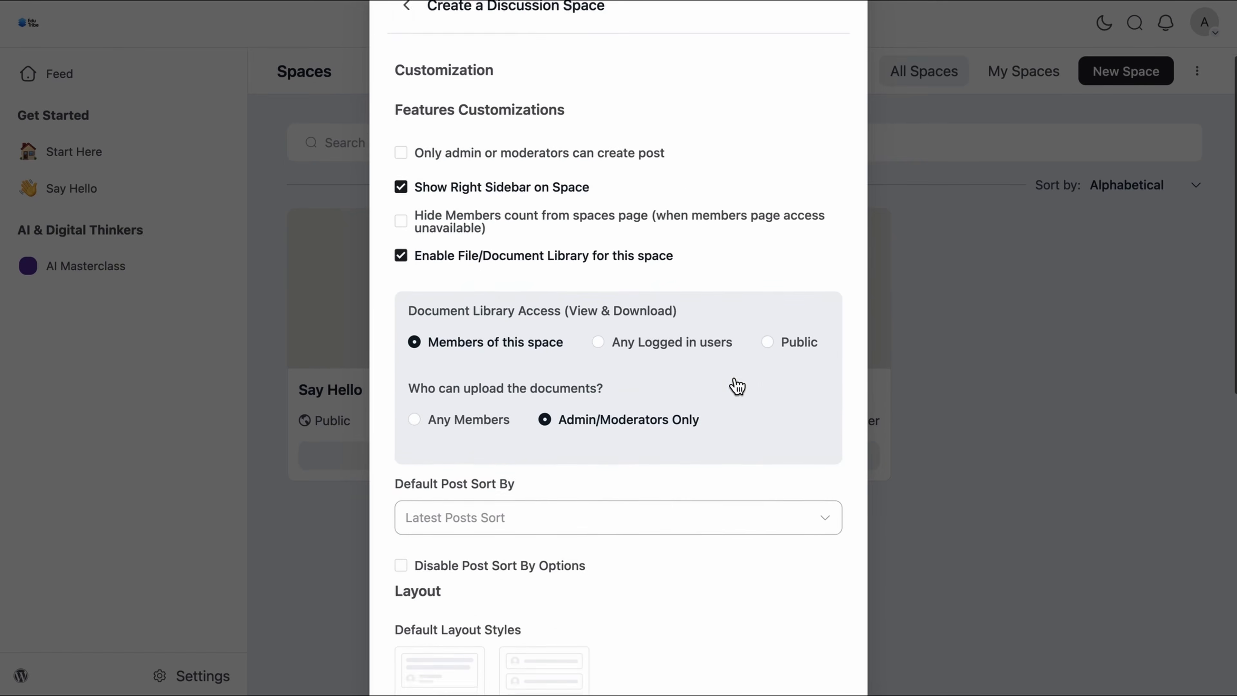
scroll(731, 376, "down", 9)
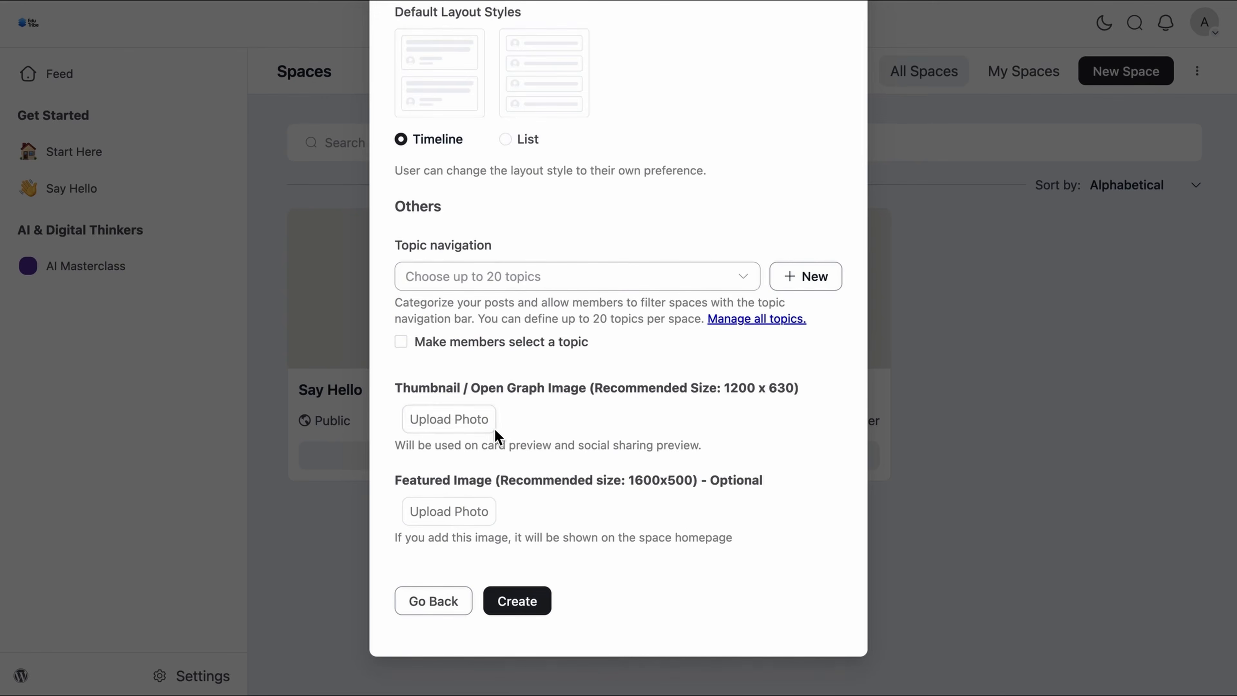
Step: Upload the AI Enthusiasts thumbnail image and create the space
left_click(485, 420)
left_click(872, 464)
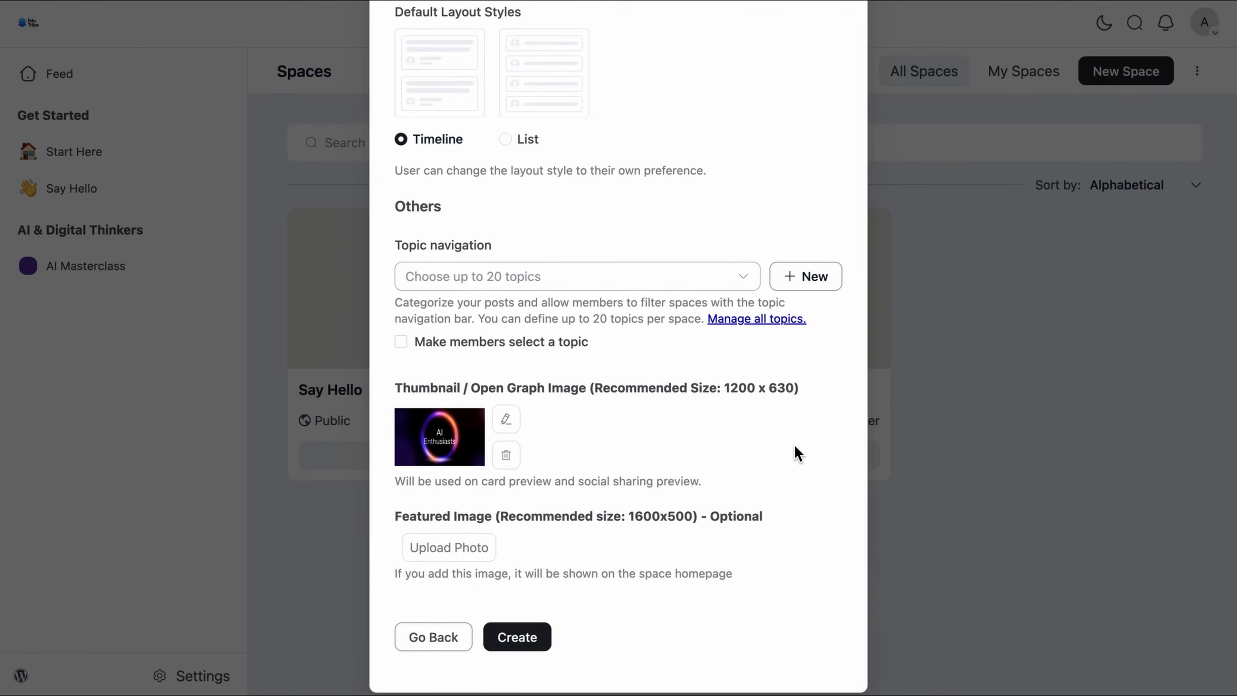
scroll(797, 453, "down", 1)
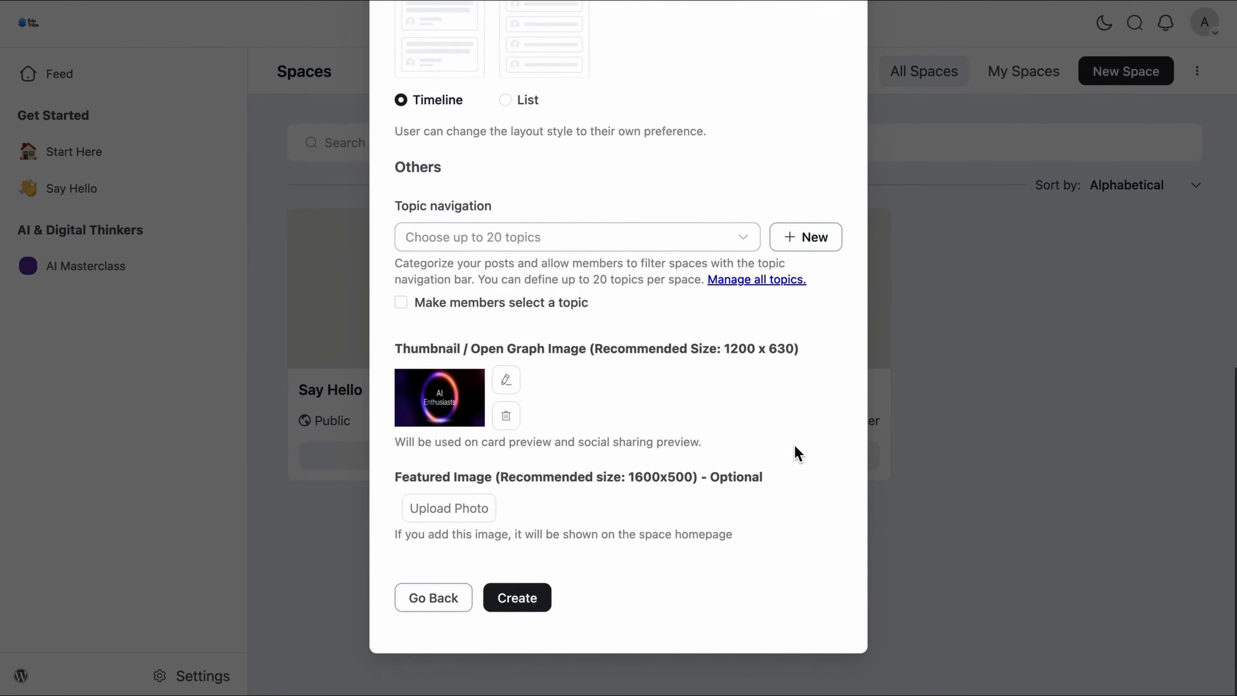
left_click(540, 604)
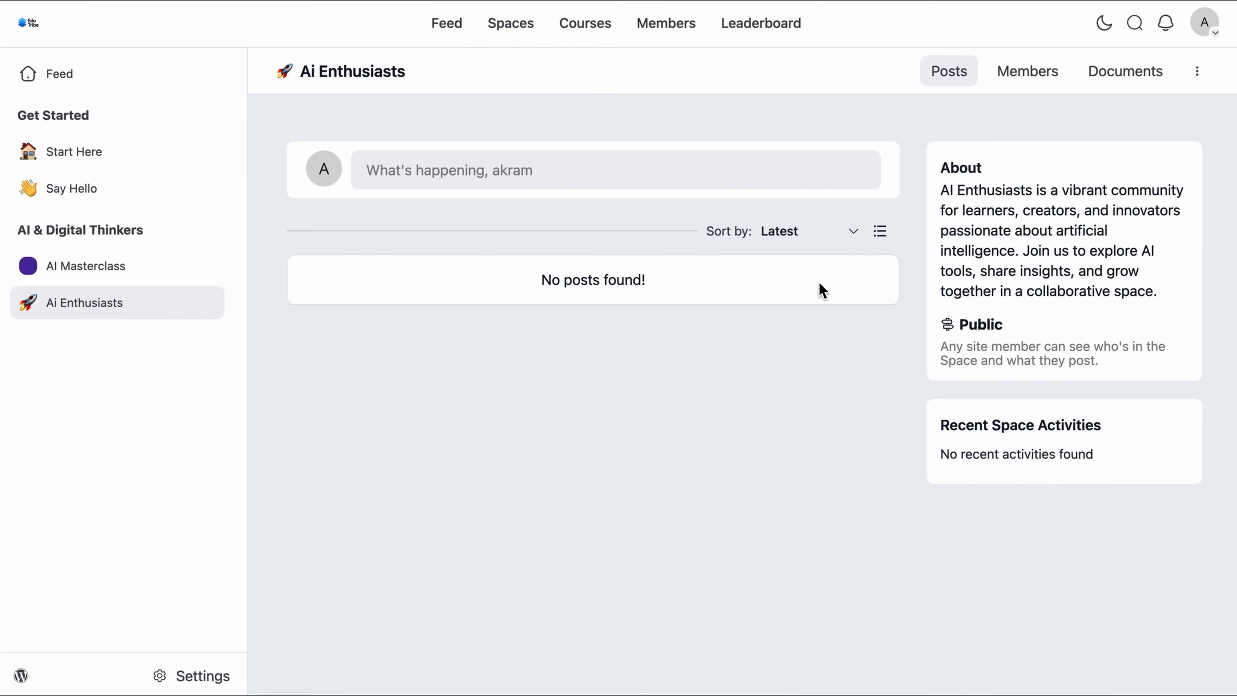
Step: Open the space's member invitations and add the first existing user as a Member
left_click(1037, 74)
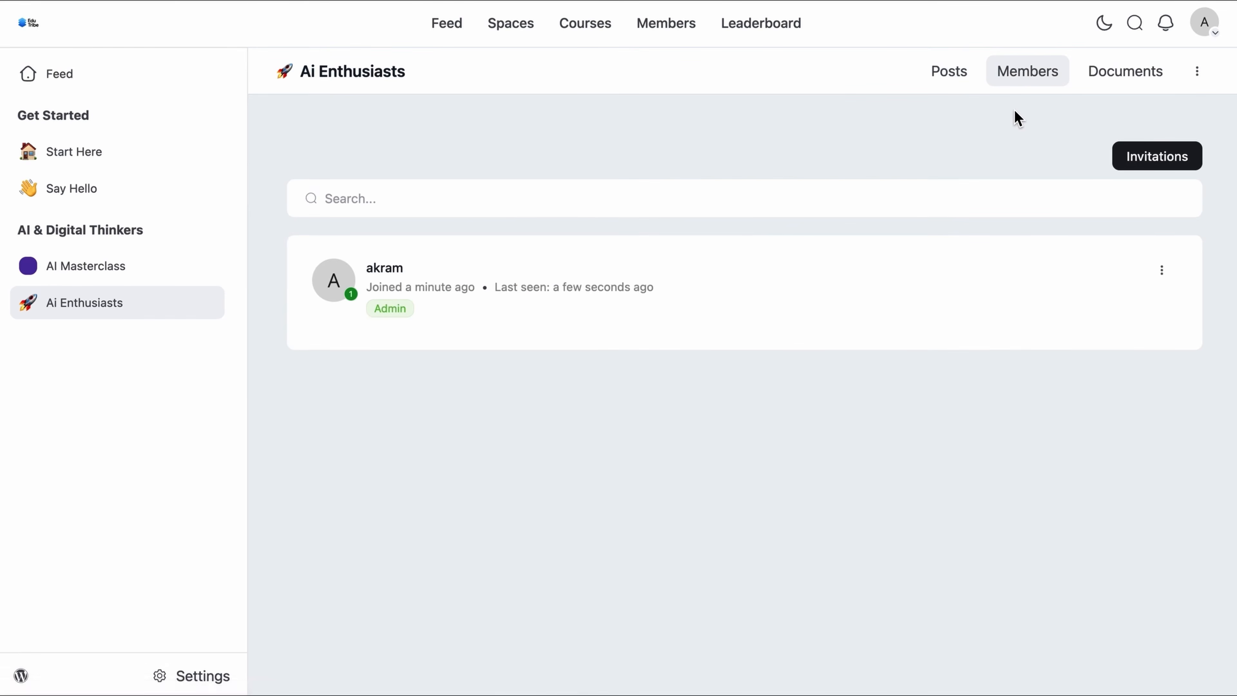
left_click(1140, 161)
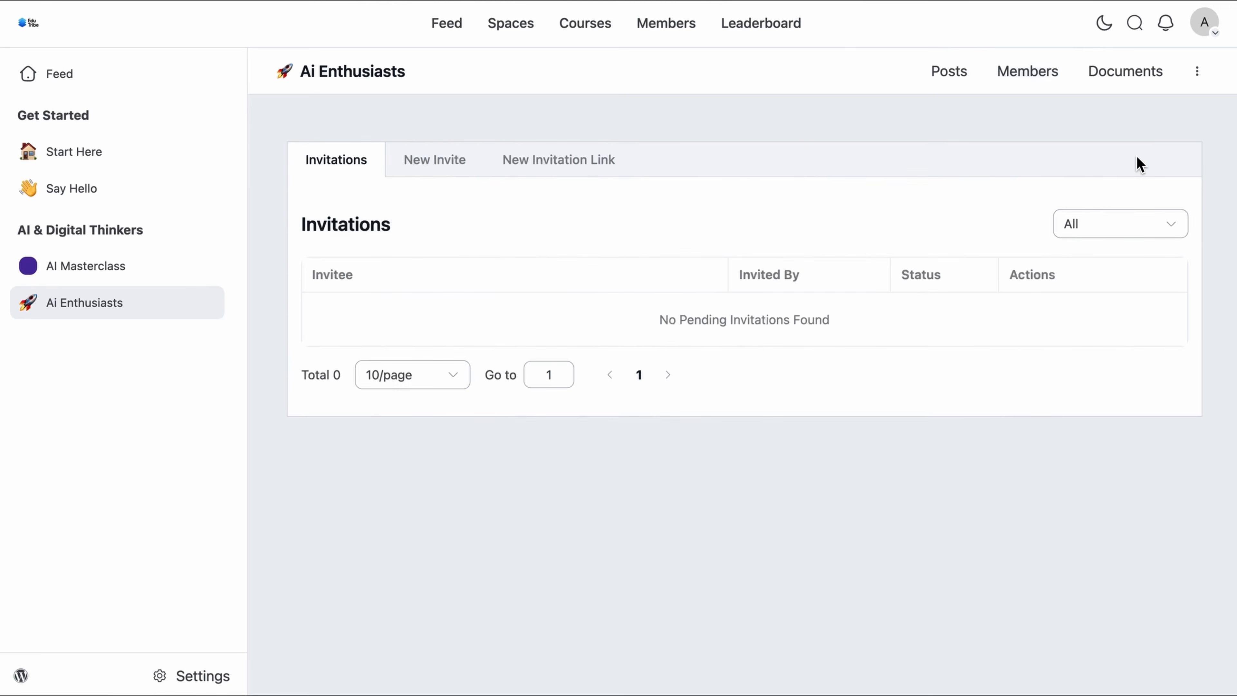
left_click(448, 170)
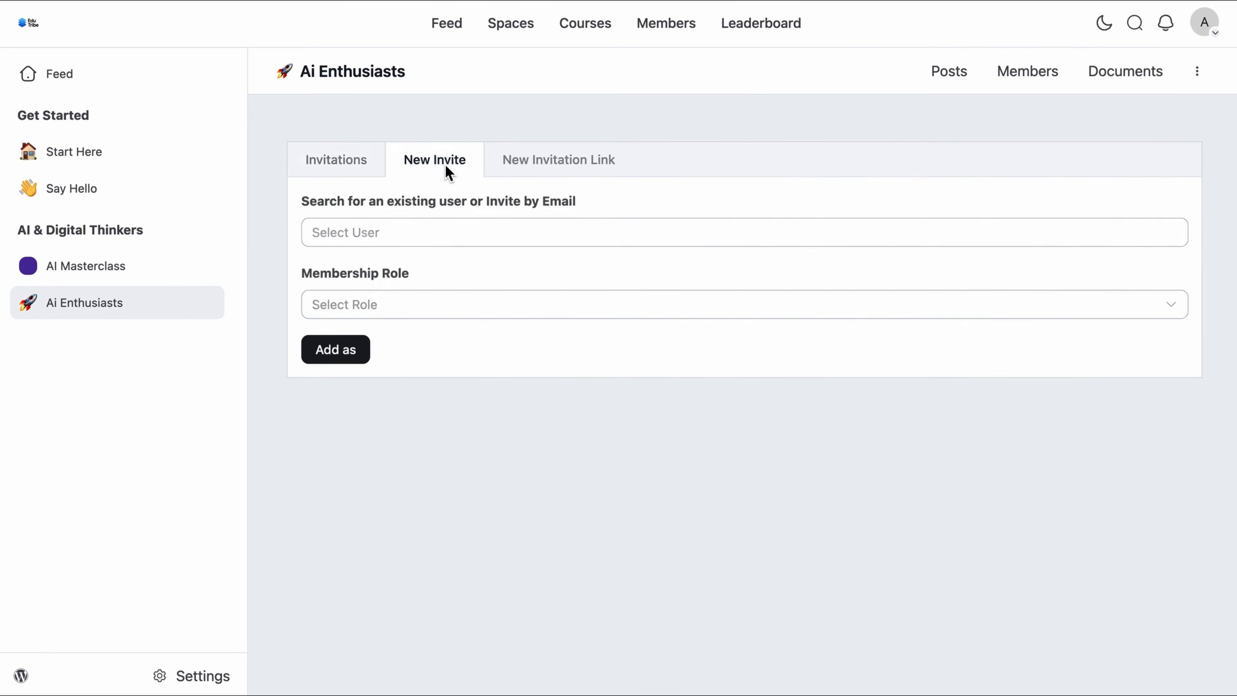
left_click(456, 240)
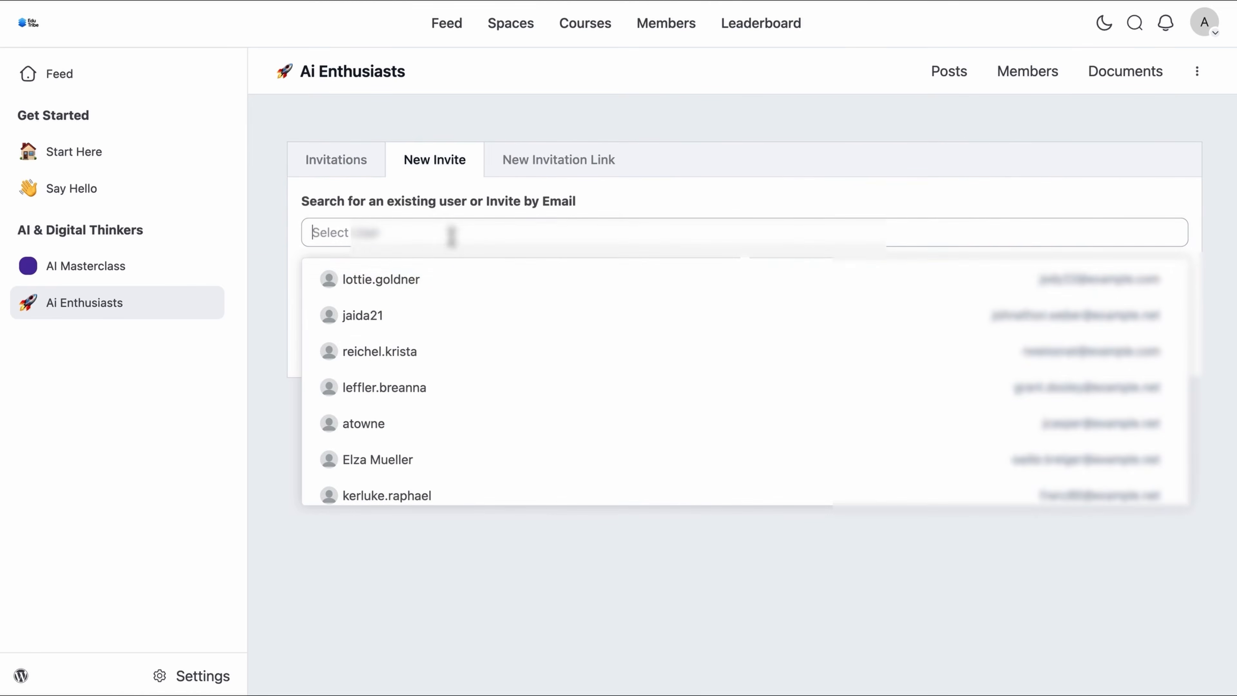
left_click(445, 290)
left_click(456, 310)
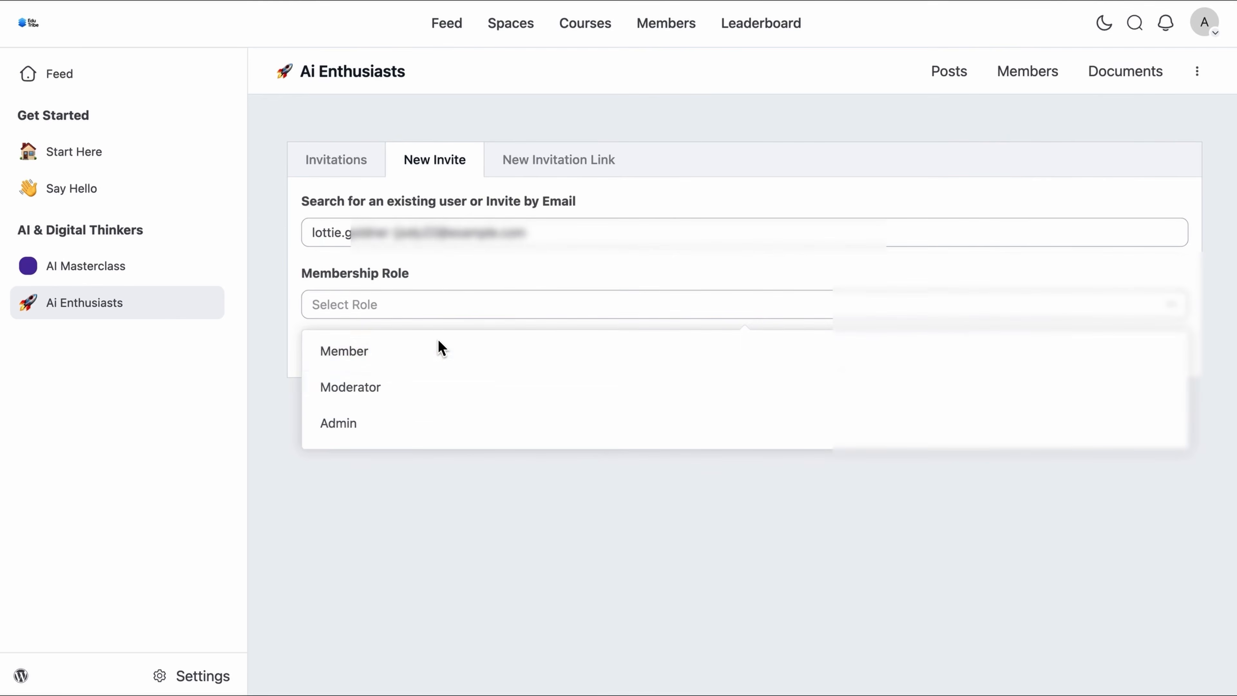
left_click(423, 366)
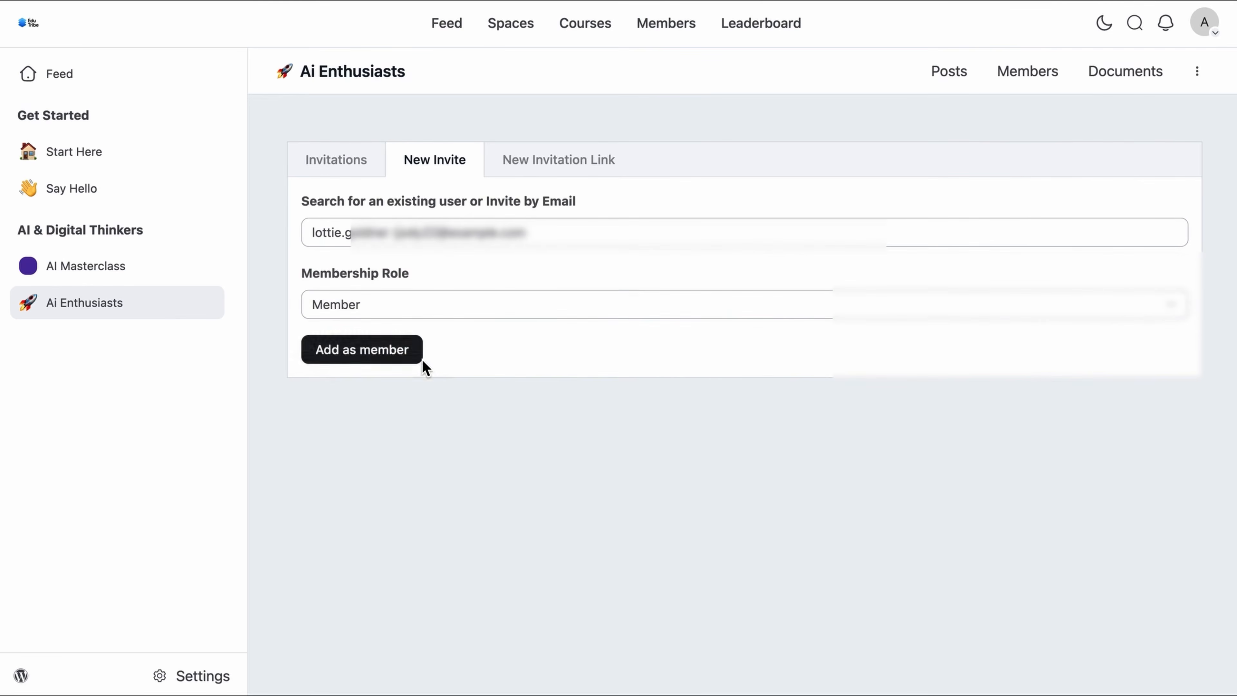
left_click(379, 347)
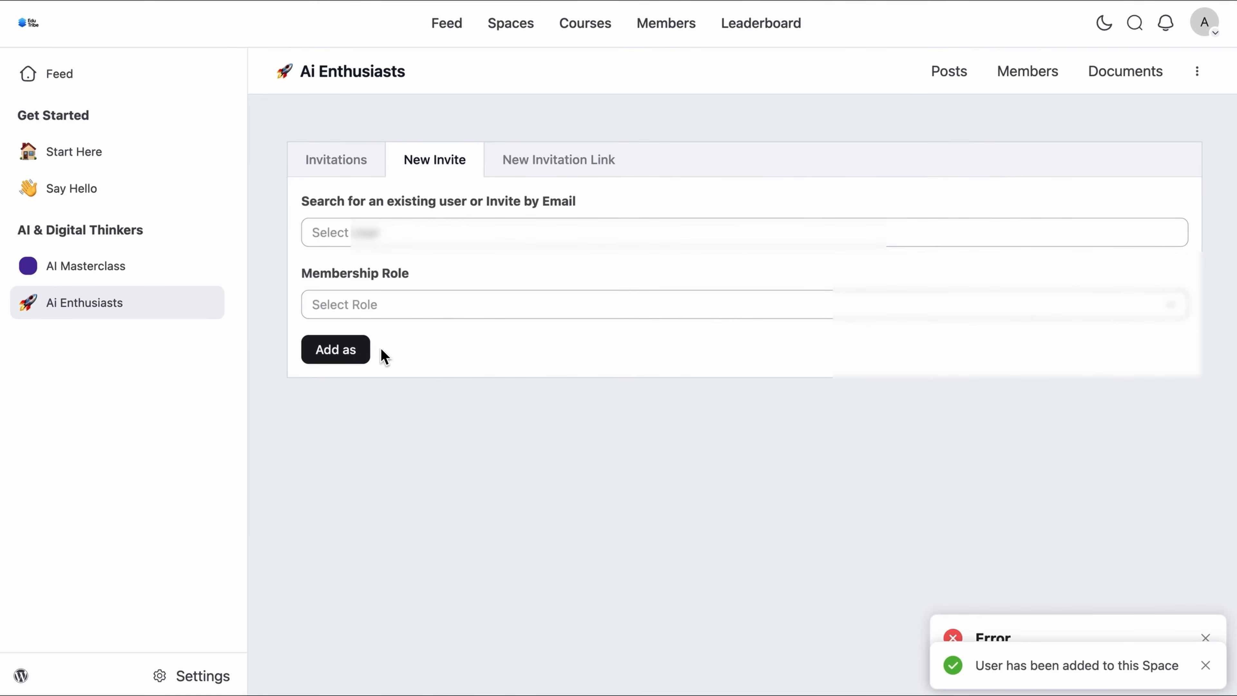
Step: Add three more existing users to Ai Enthusiasts with the Member role
left_click(1206, 639)
left_click(613, 241)
left_click(582, 291)
left_click(514, 308)
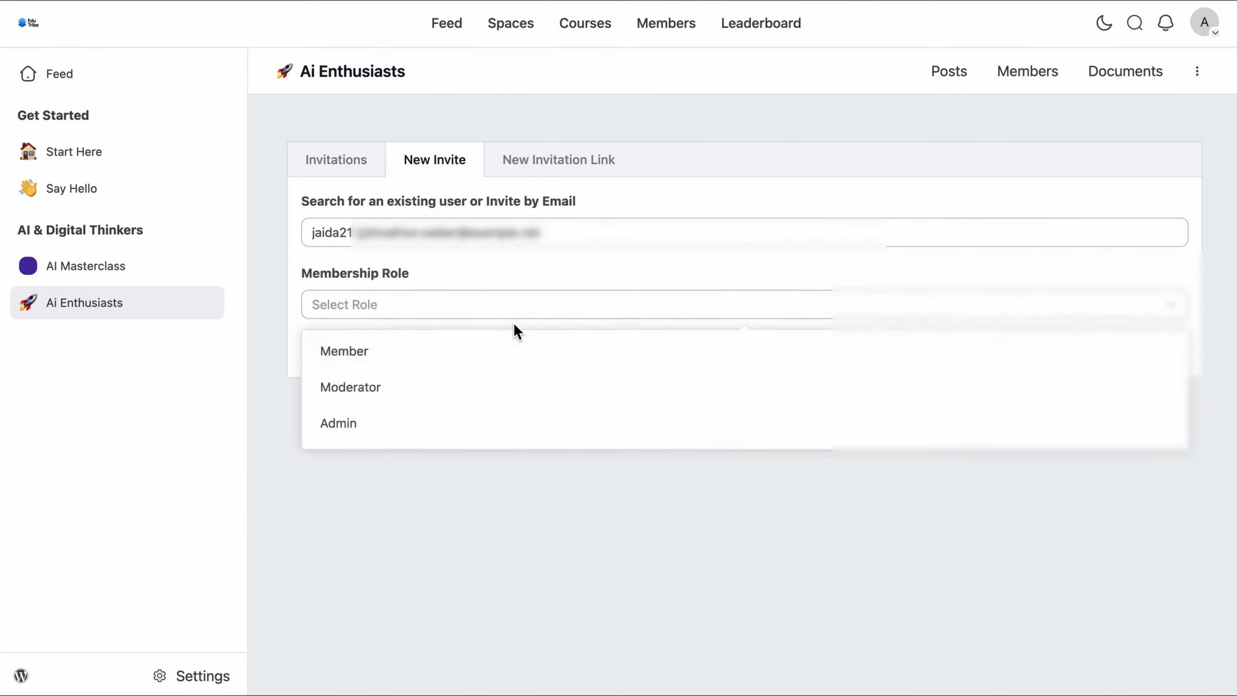
left_click(404, 351)
left_click(395, 355)
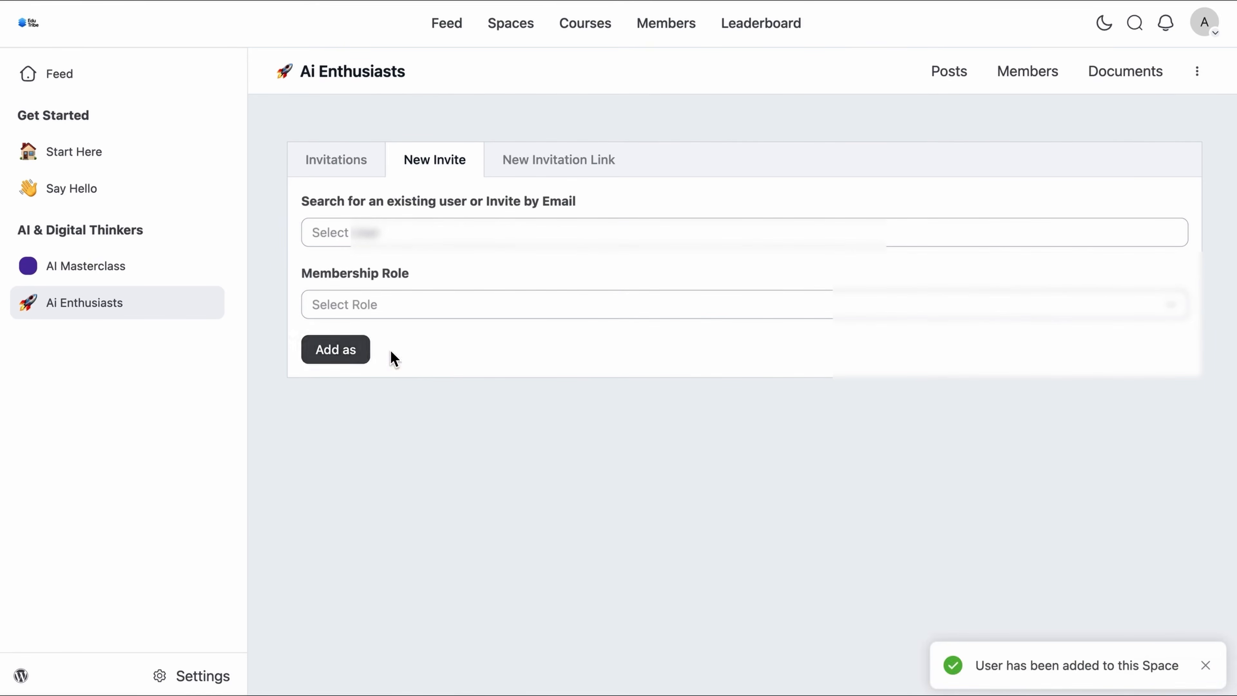
left_click(597, 241)
left_click(352, 318)
left_click(356, 359)
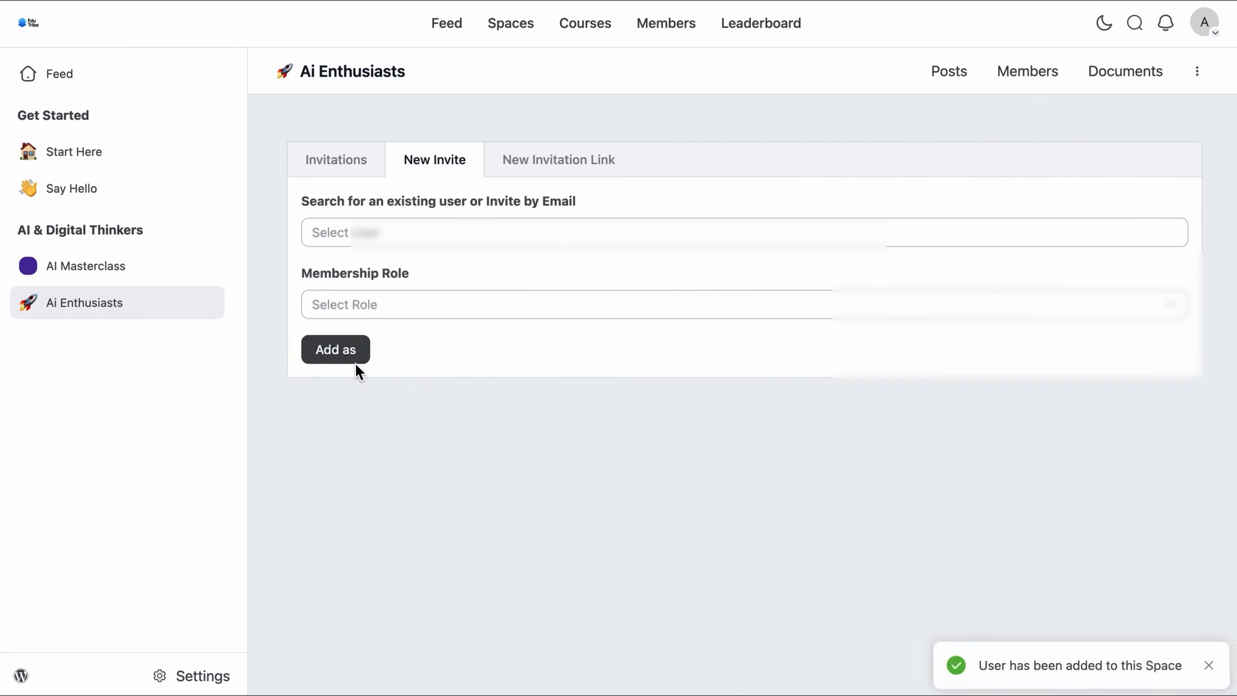
left_click(356, 359)
left_click(439, 232)
left_click(429, 420)
left_click(363, 357)
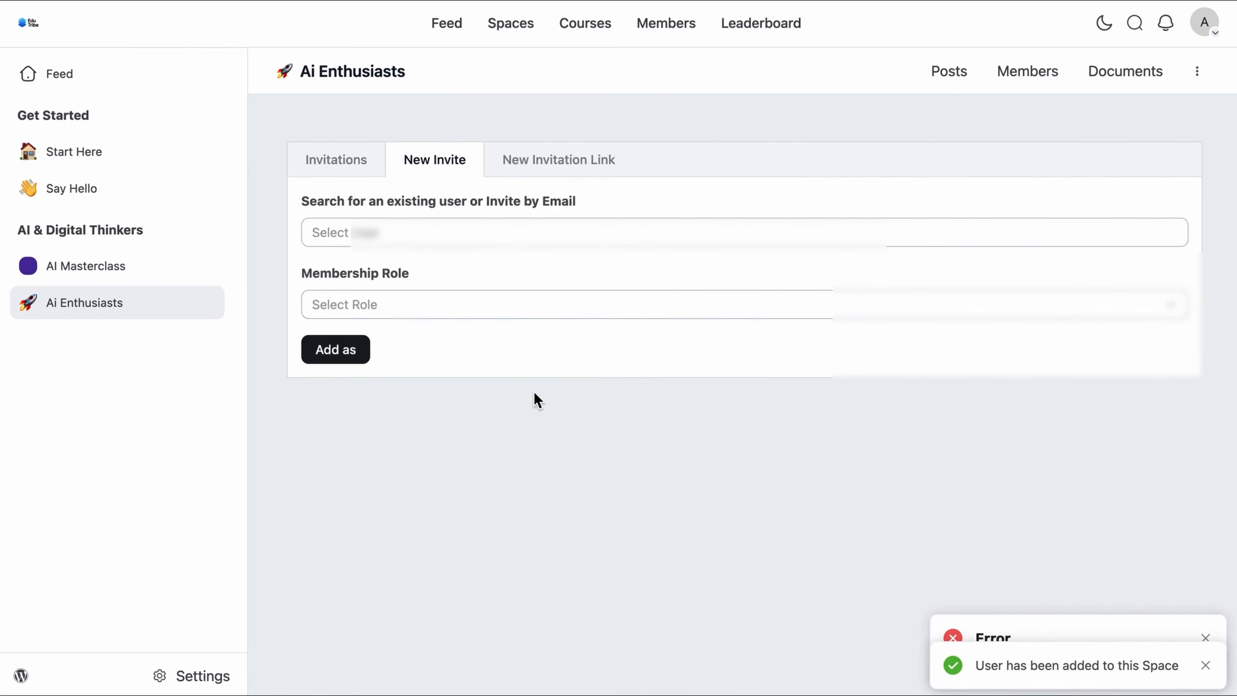
left_click(1206, 666)
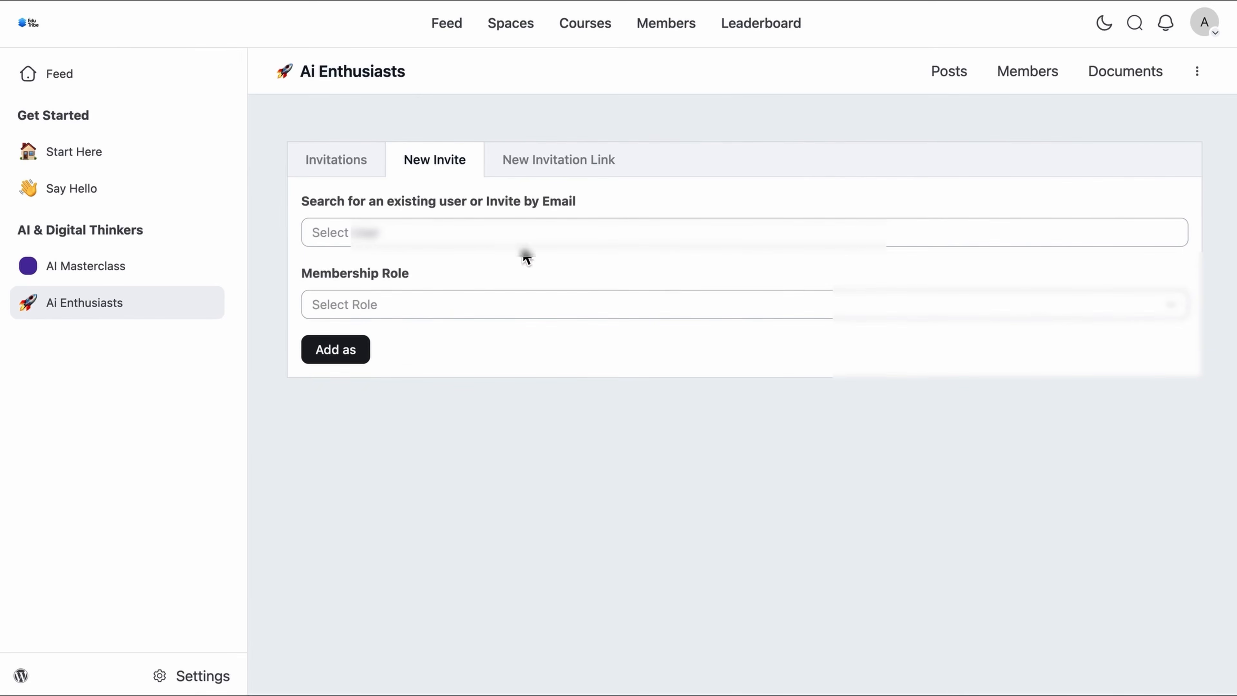
Step: Send an email invitation to a new person using their email address
left_click(516, 238)
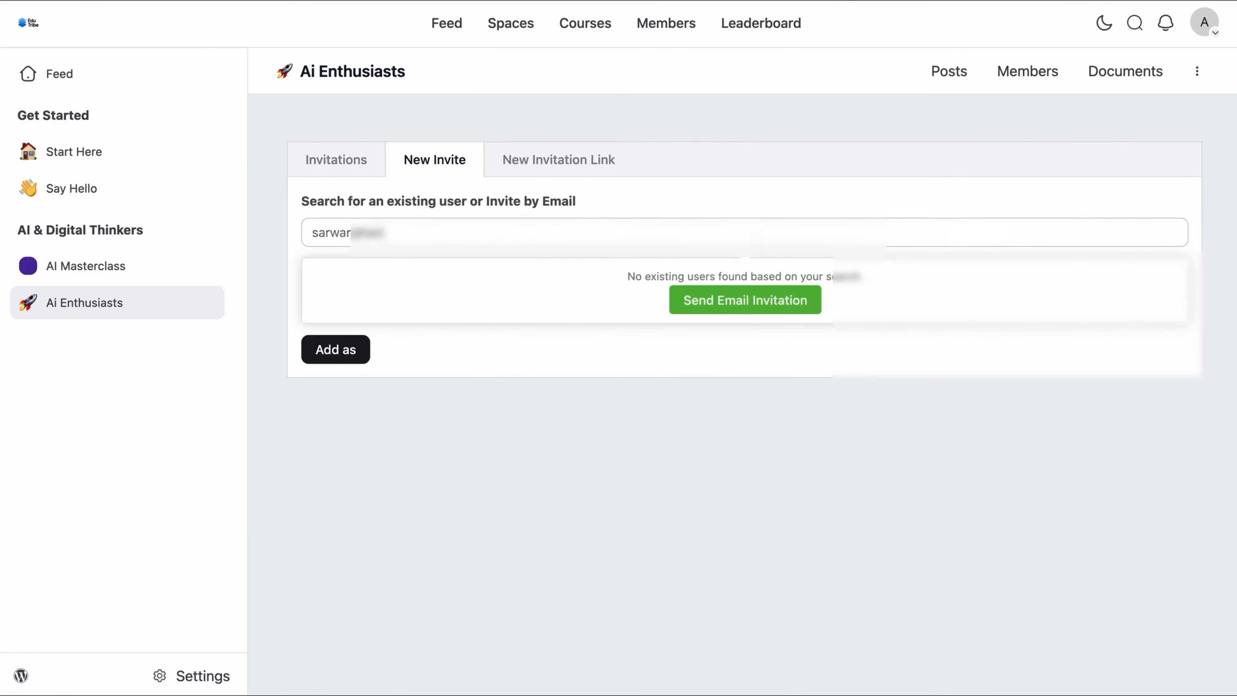
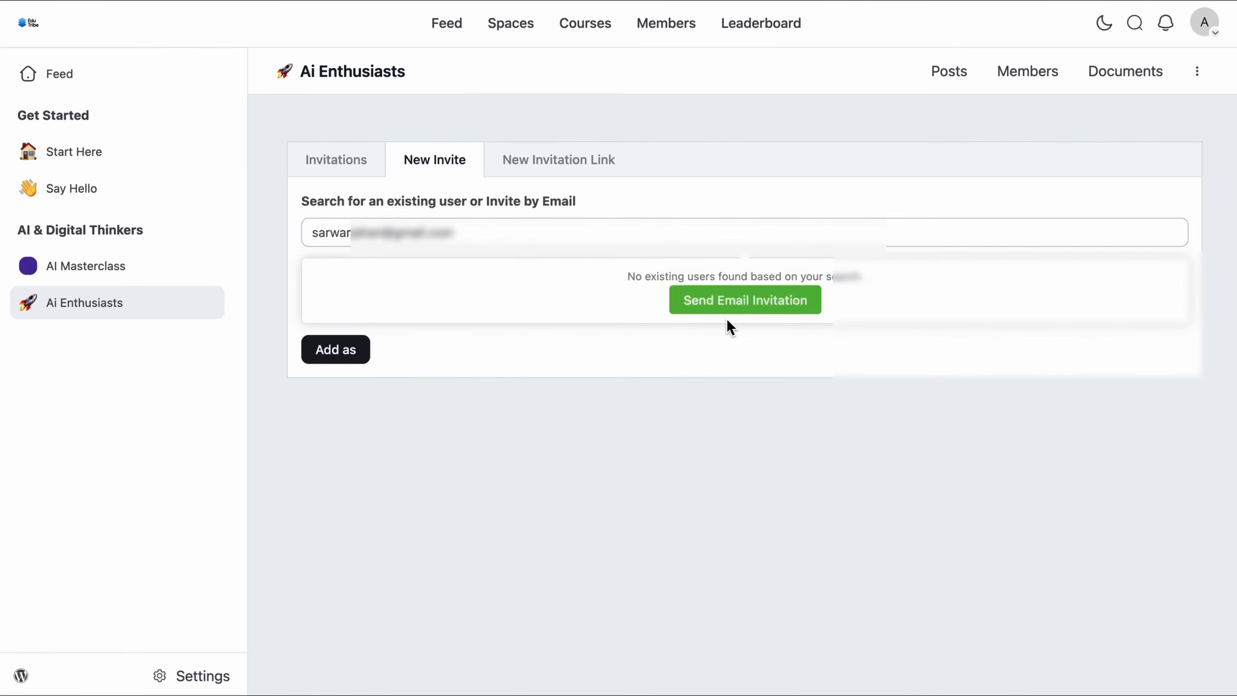
left_click(738, 304)
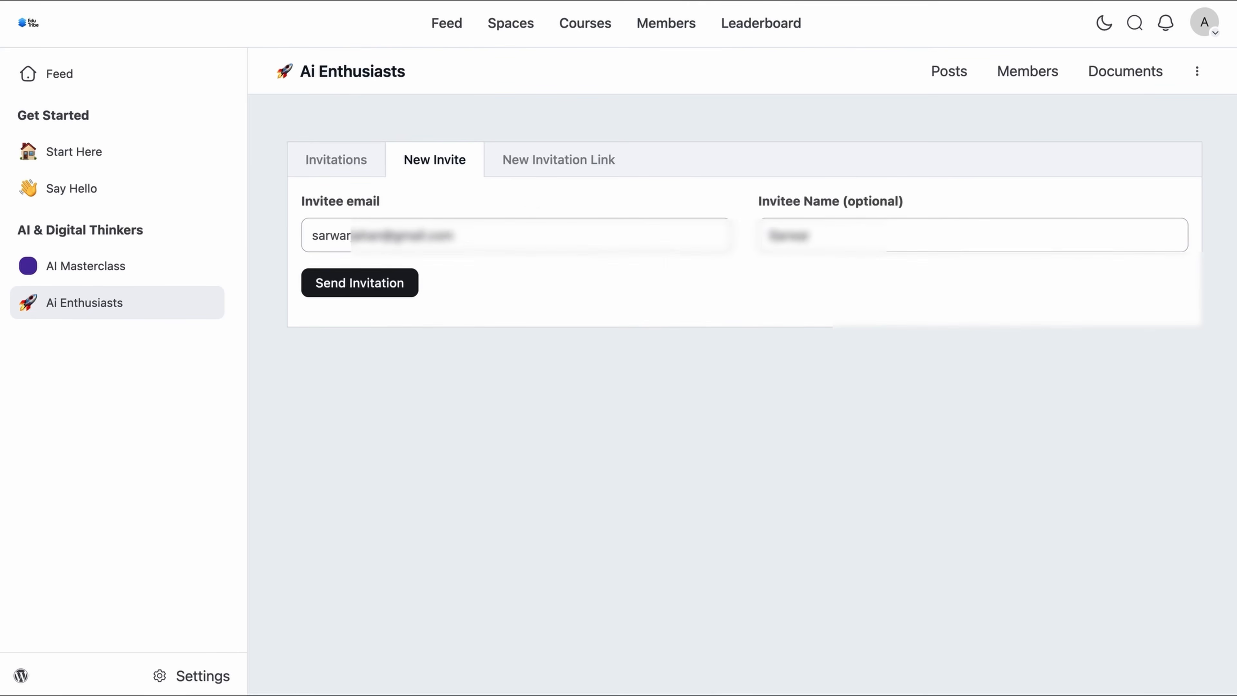
left_click(388, 292)
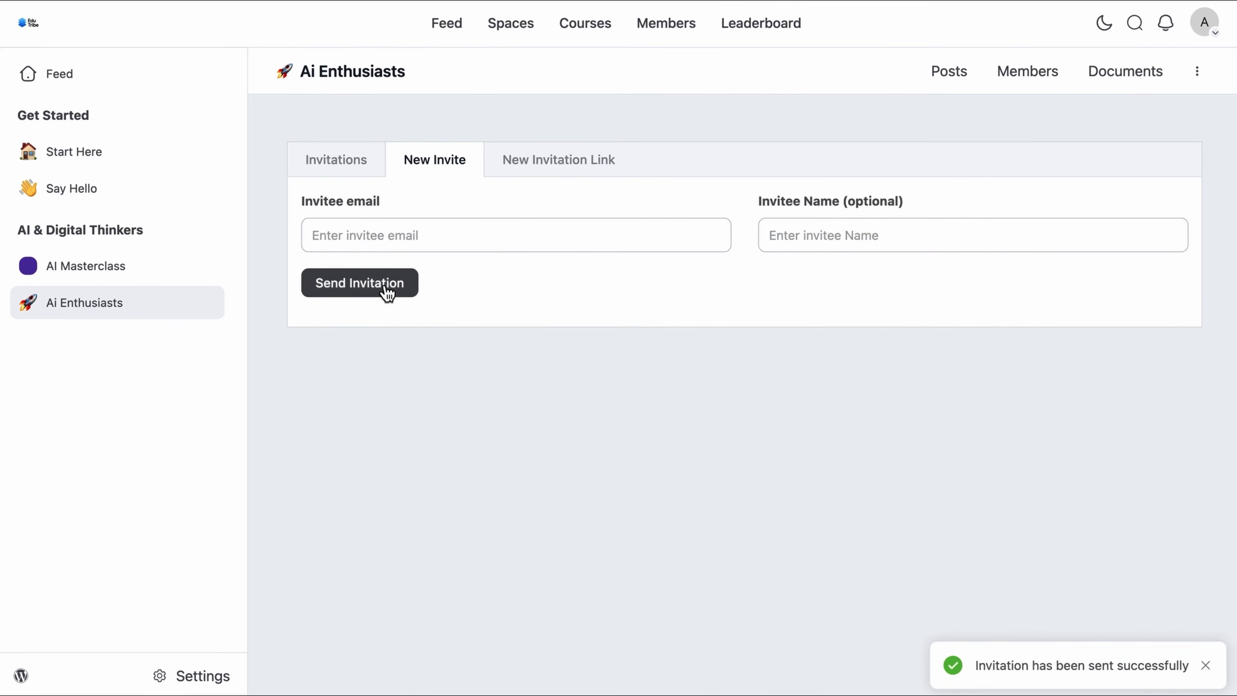
Step: Create an invitation link titled 'Ai Enthusiasts' limited to 50 uses and copy it
left_click(571, 162)
type("A")
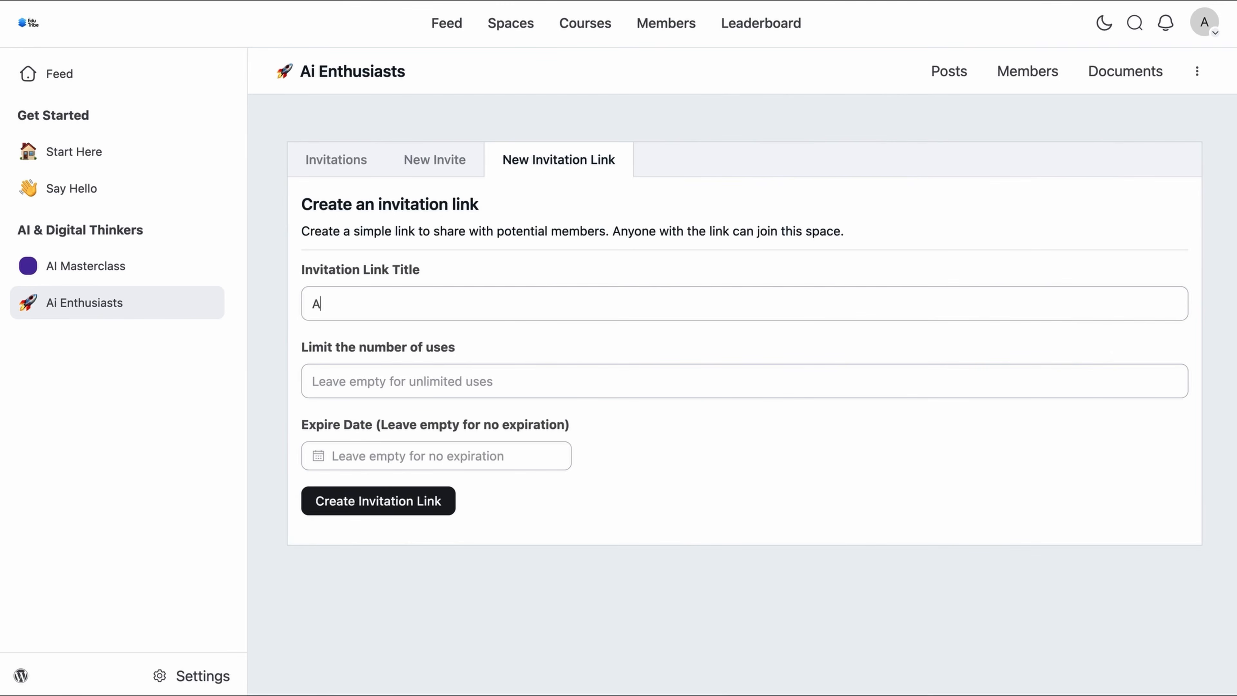
type("i Enthusiasts")
left_click(488, 386)
type("50")
key("Return")
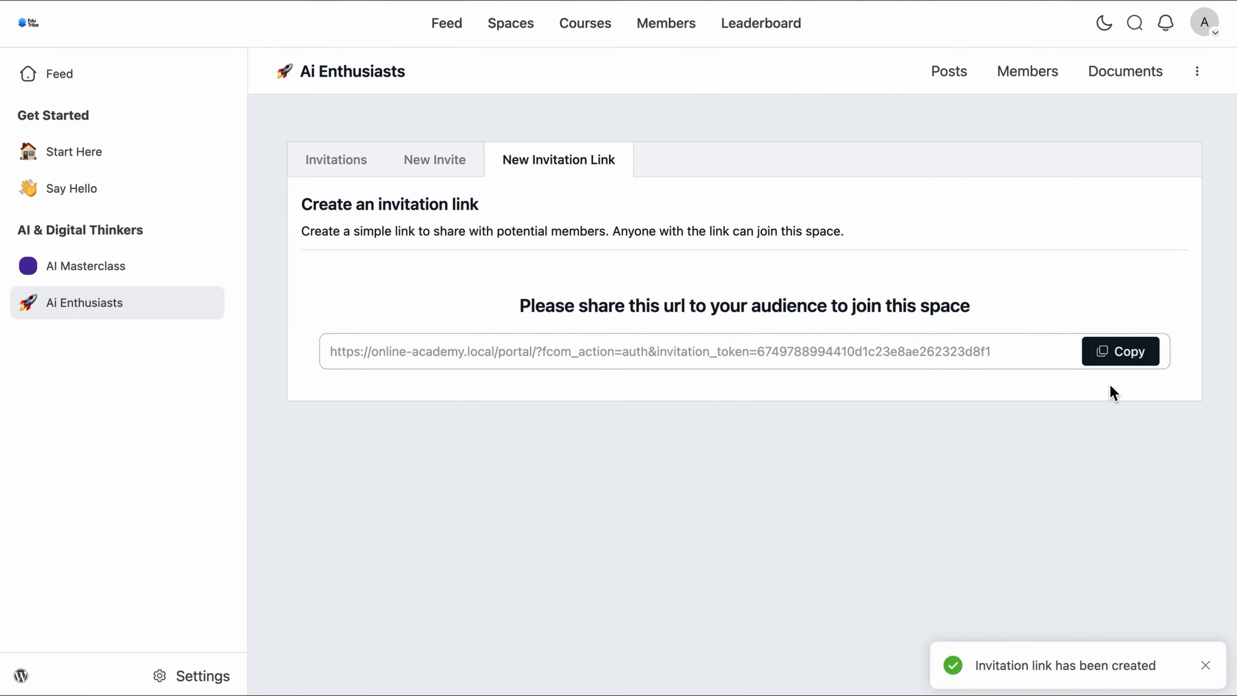
left_click(1127, 357)
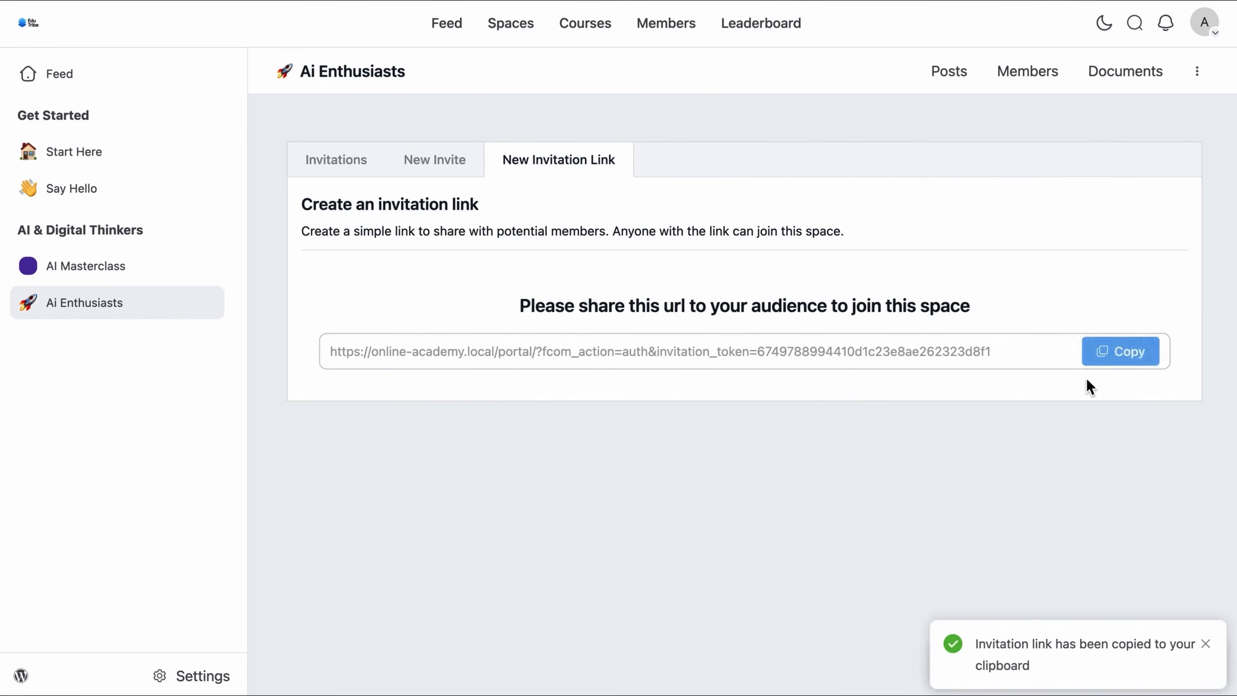
left_click(950, 75)
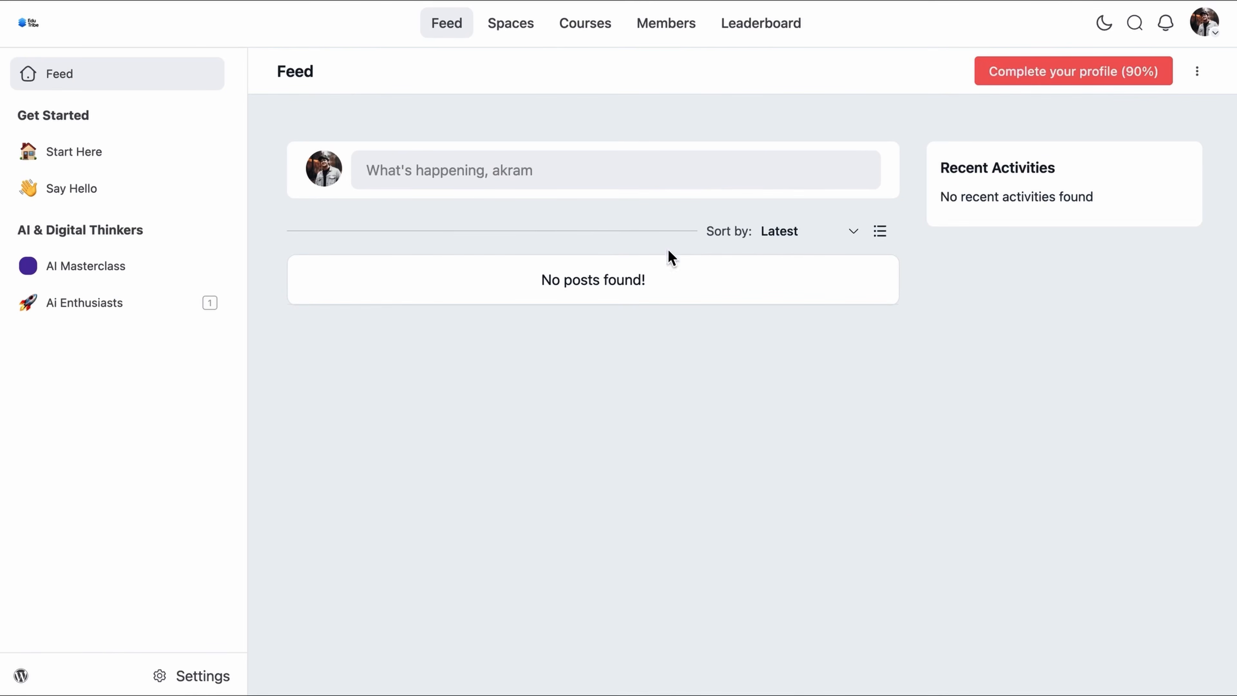
Step: Start a post titled "How's the AI Masterclass Going?" with the pasted feedback request
left_click(600, 174)
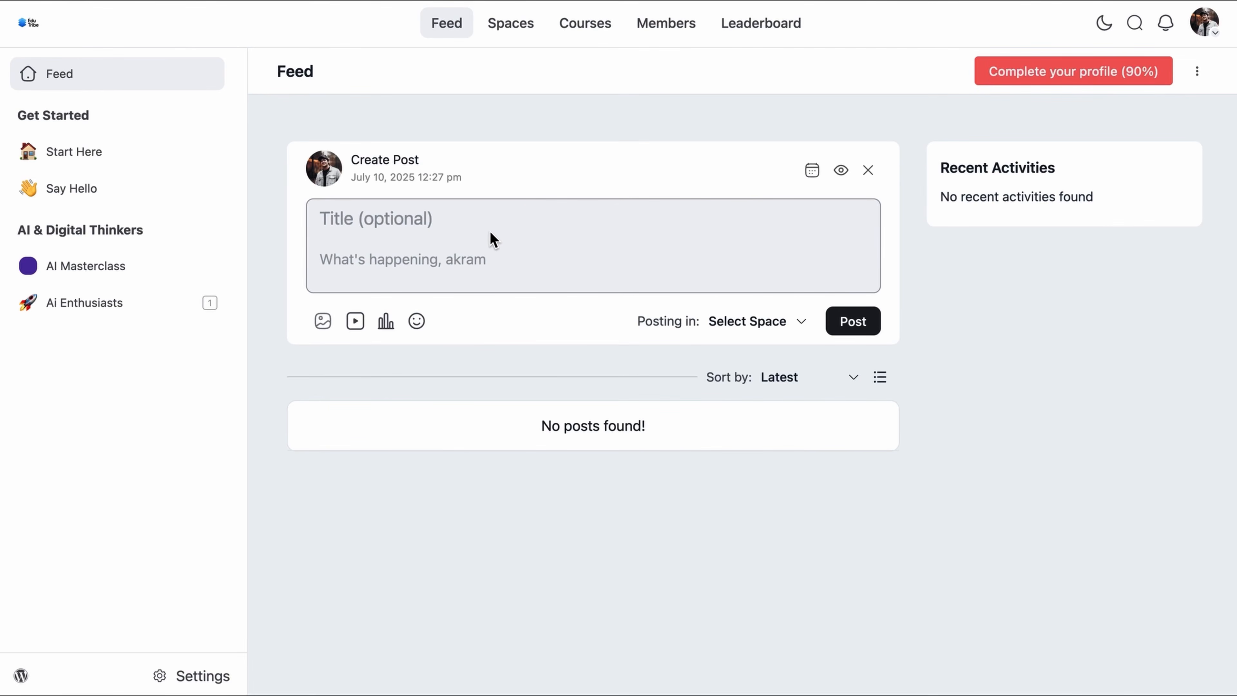
key("super+v")
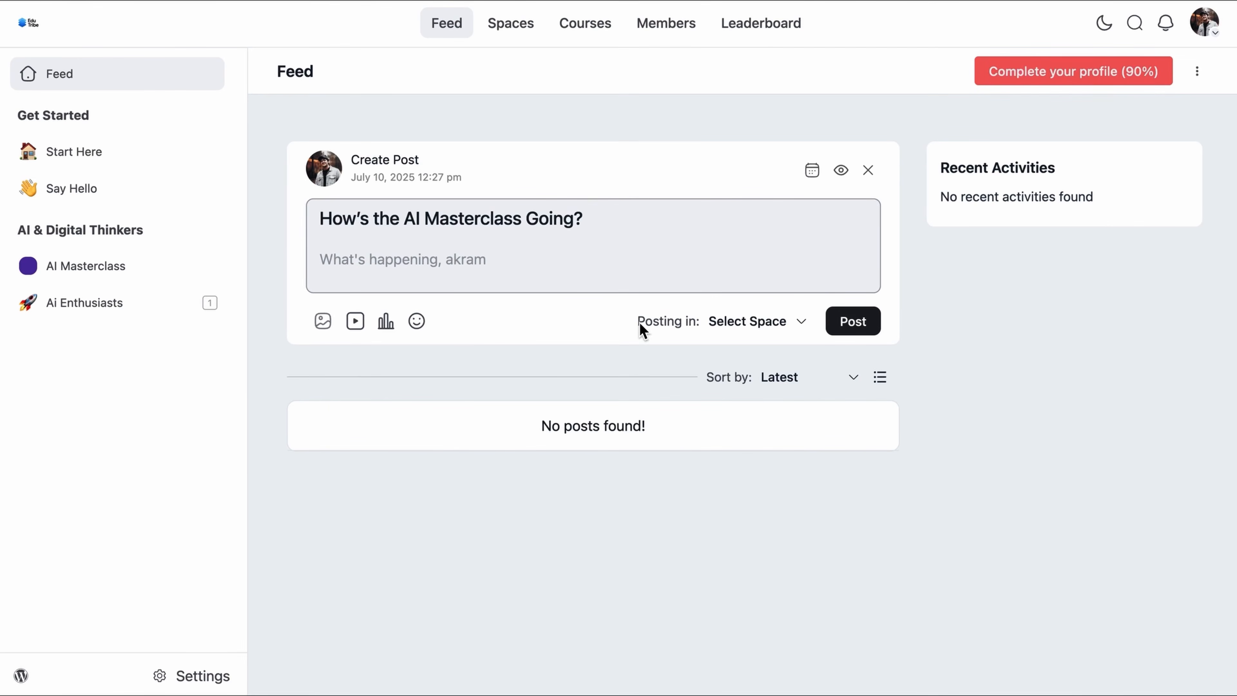
left_click(539, 270)
key("super+v")
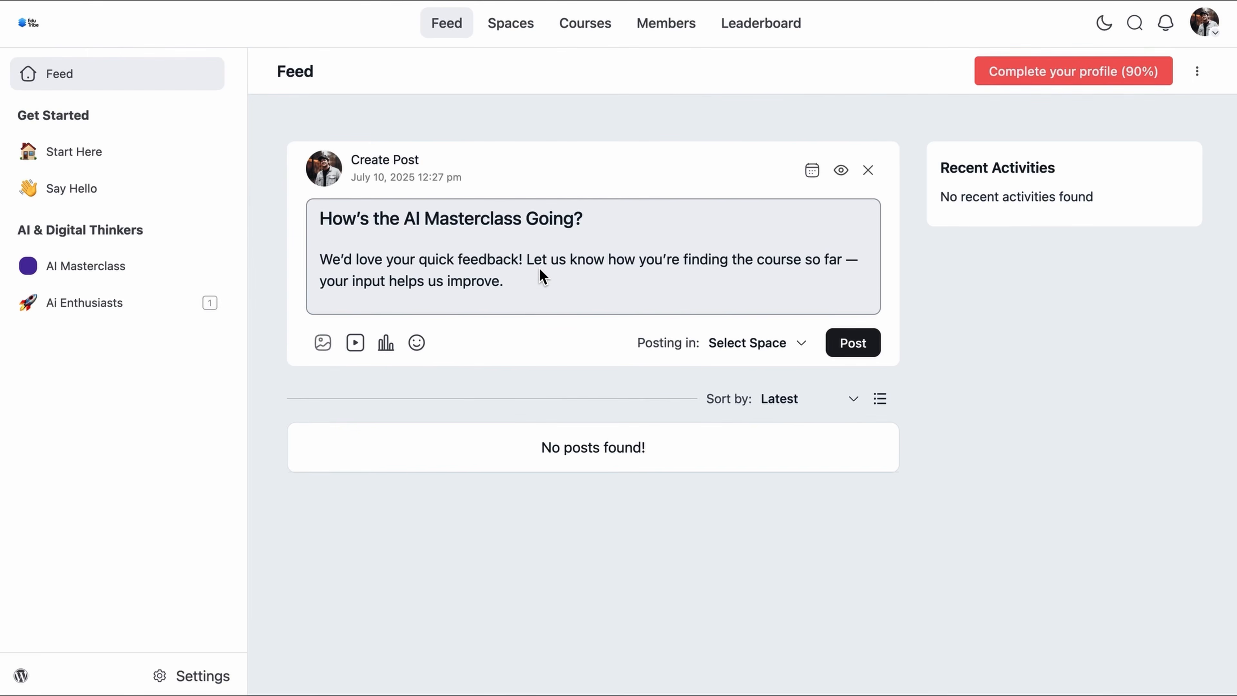
Step: Attach a poll with options Excellent, Good, Average and Needs Improvement
left_click(389, 344)
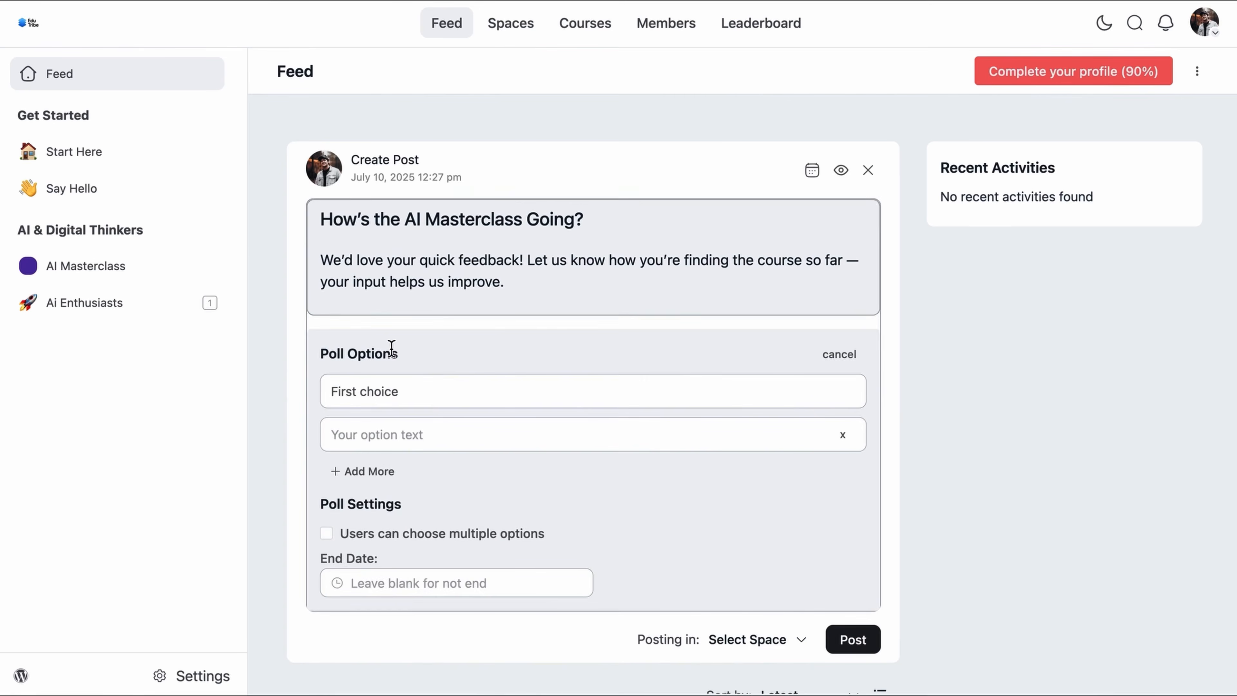
triple_click(424, 400)
key("super+v")
left_click(678, 436)
type("Good")
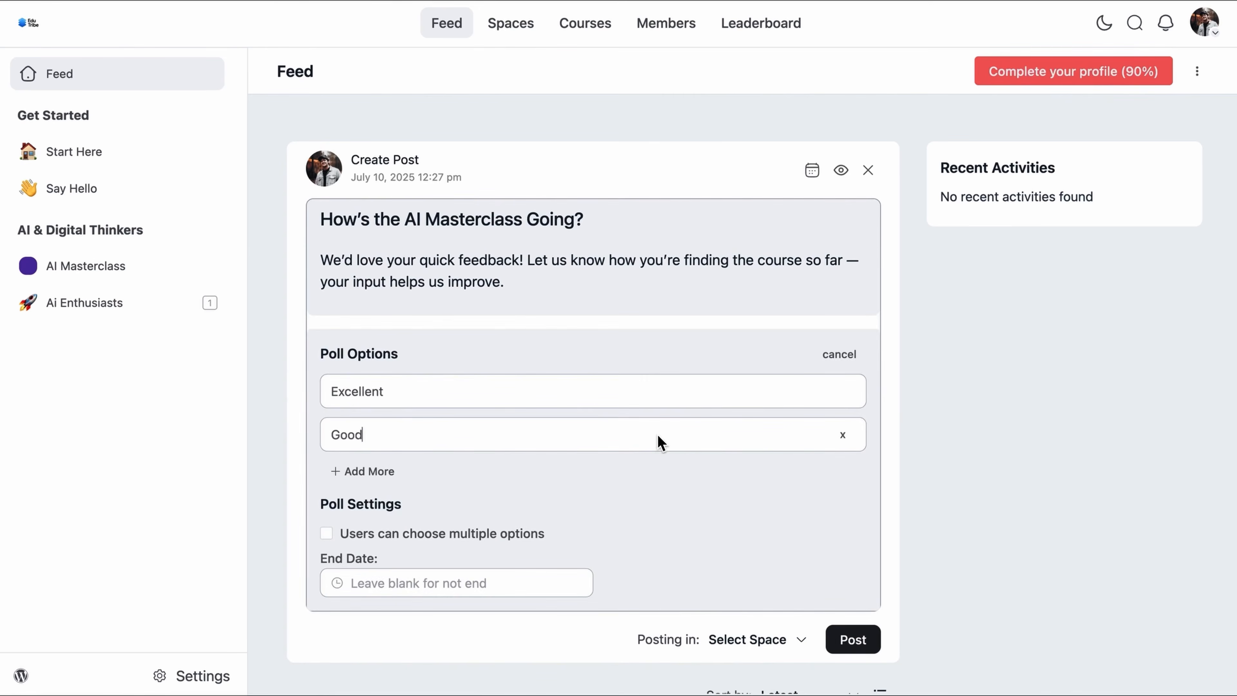
left_click(698, 483)
type("Average")
left_click(698, 524)
type("Needs Improvement")
Step: Publish the poll in the Ai Enthusiasts space
scroll(698, 524, "down", 3)
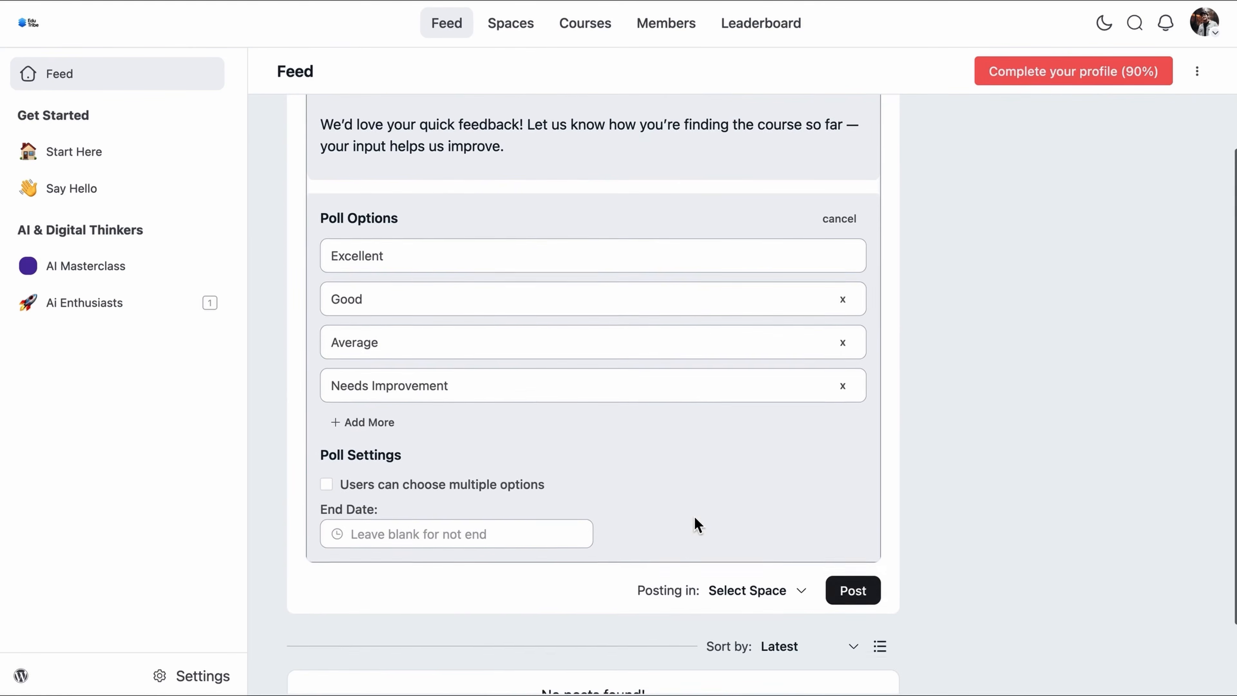
left_click(789, 585)
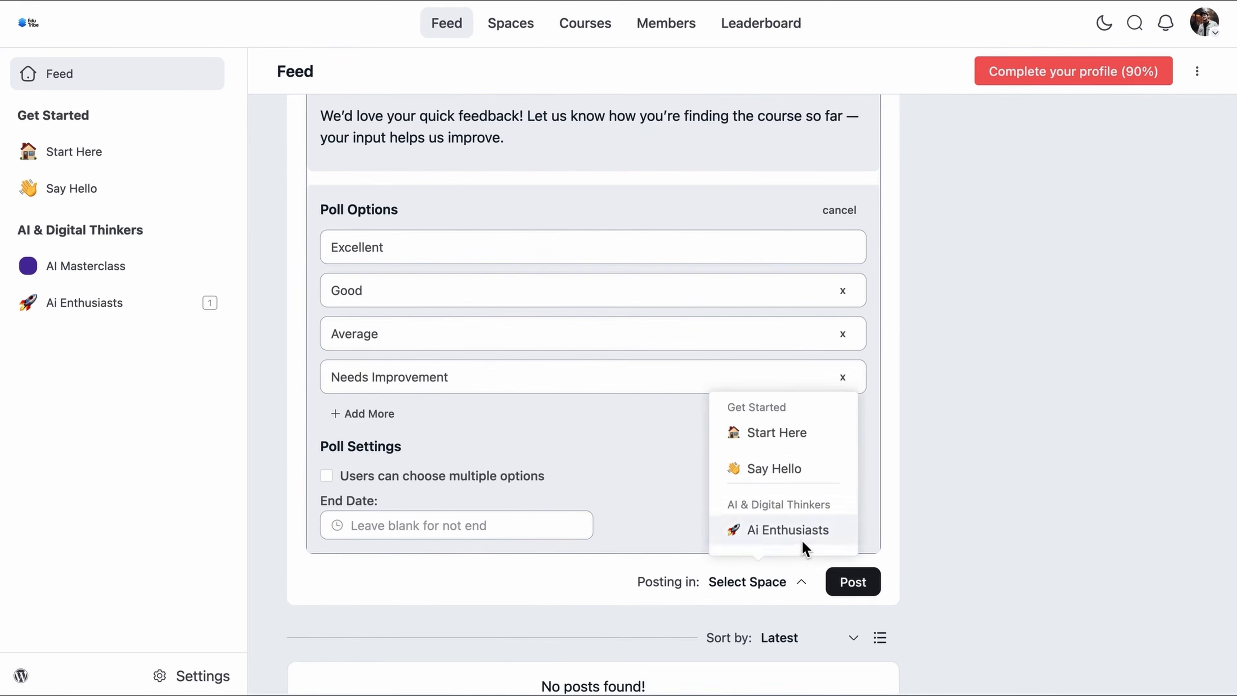
left_click(799, 532)
left_click(853, 582)
scroll(872, 549, "down", 1)
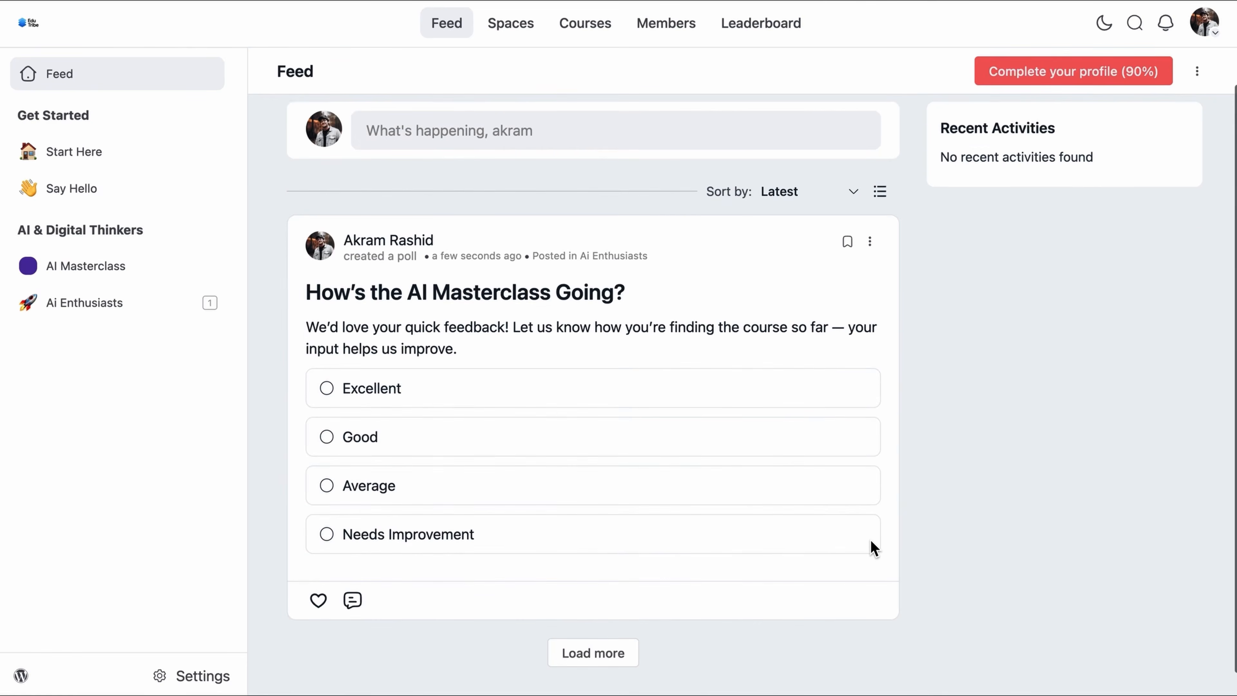
scroll(872, 548, "down", 1)
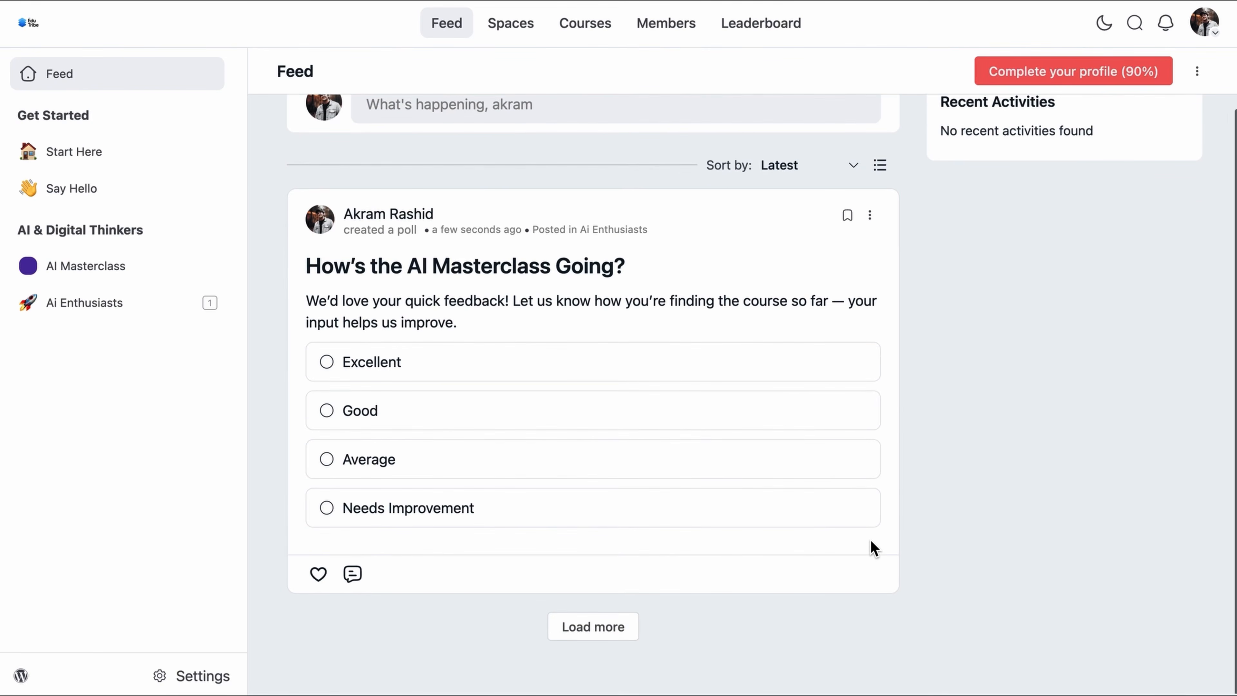
Step: Like both comments on the poll post and post the prepared reply to each
left_click(353, 573)
scroll(397, 395, "down", 3)
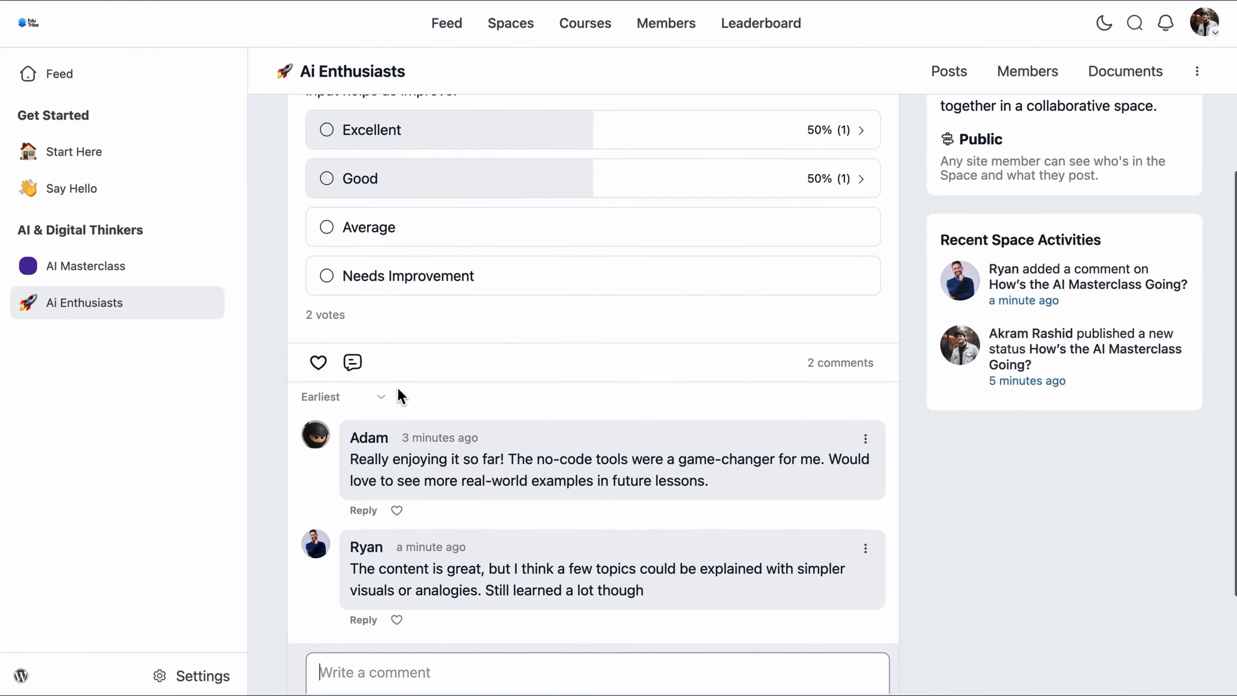
left_click(397, 509)
left_click(363, 508)
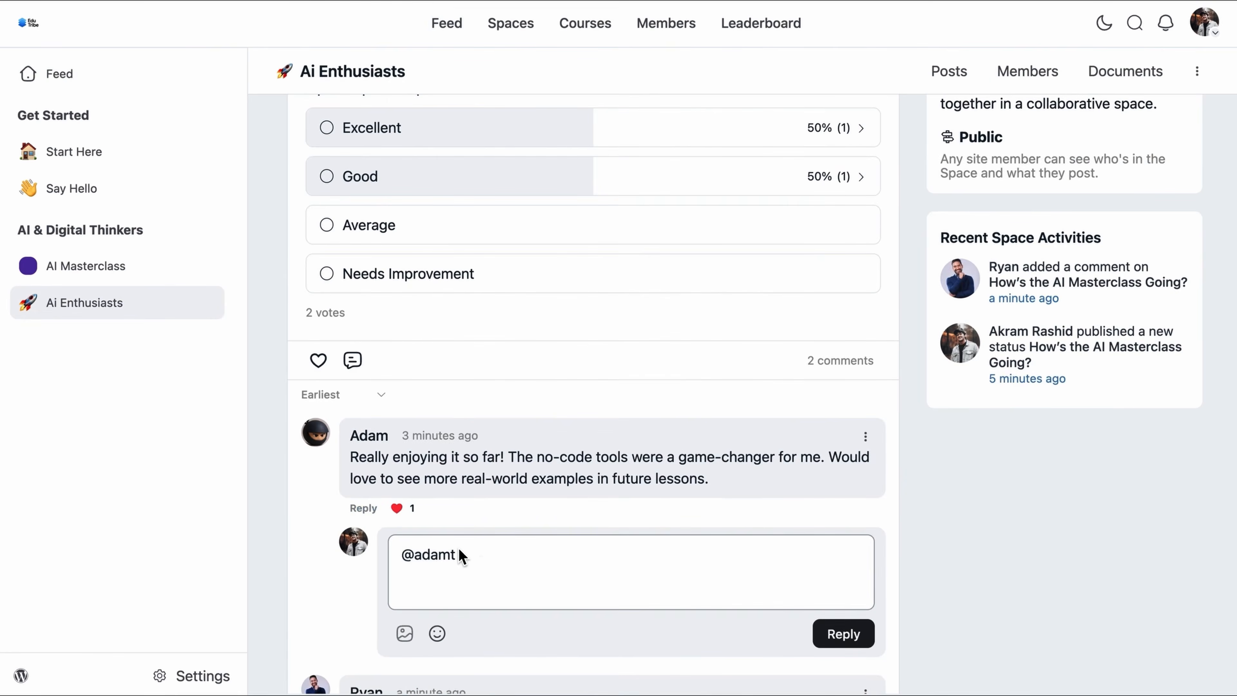
key("ctrl+v")
left_click(839, 644)
scroll(839, 649, "down", 5)
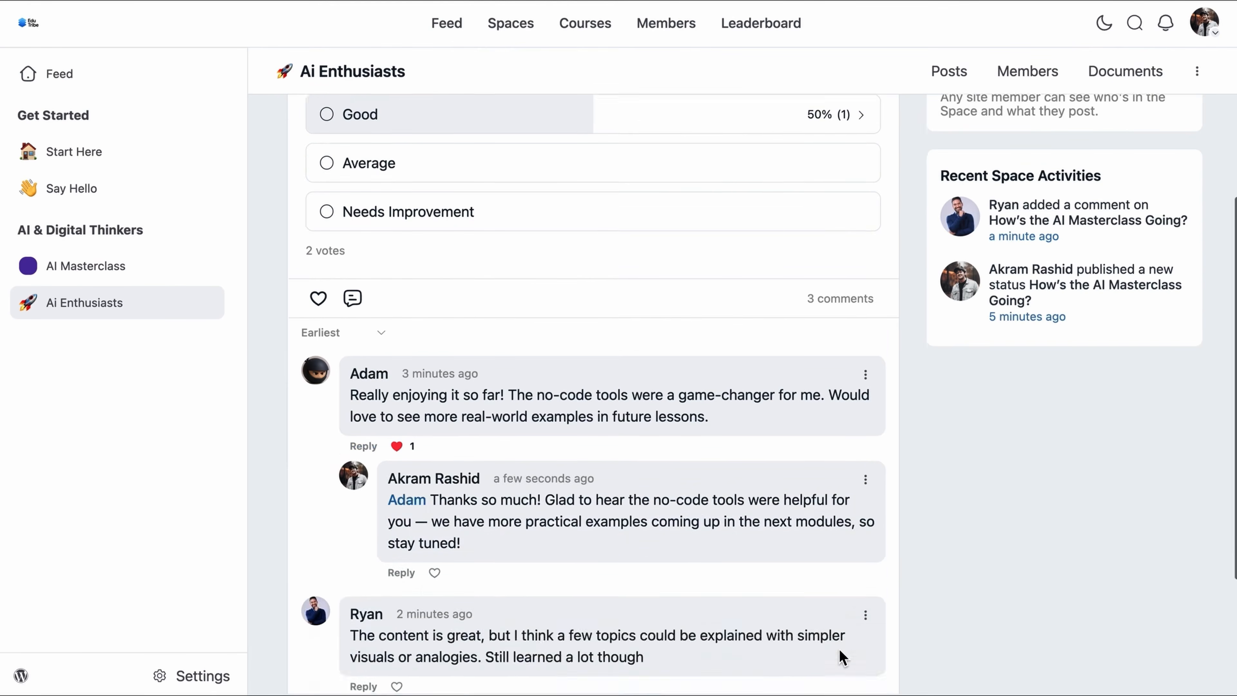
left_click(397, 488)
left_click(364, 488)
key("ctrl+v")
left_click(845, 613)
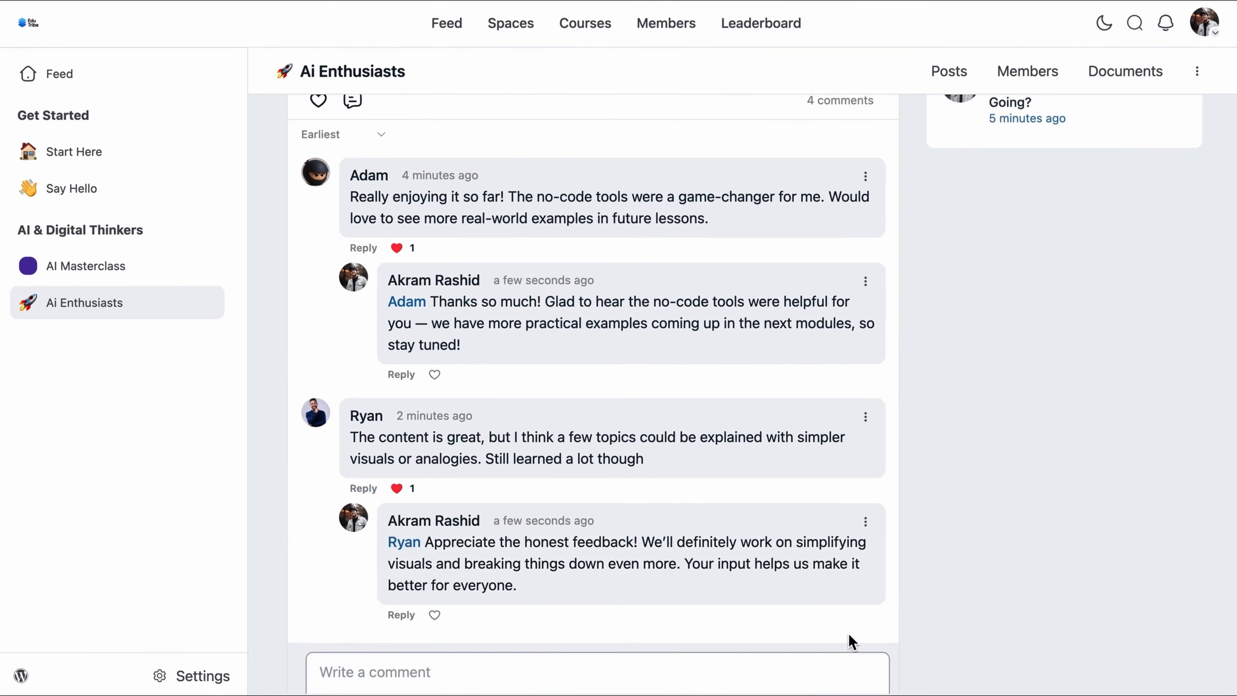
Step: Send the member a direct-message reply recommending AI chatbots for beginners
scroll(903, 511, "up", 10)
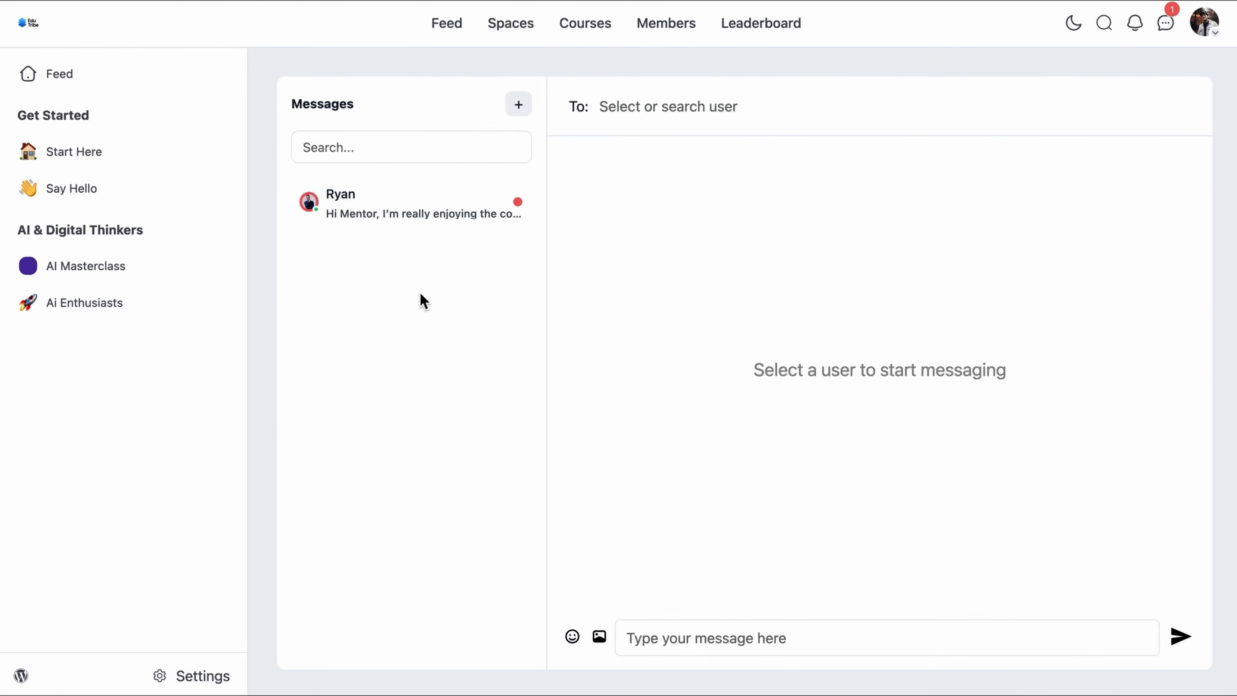
left_click(401, 215)
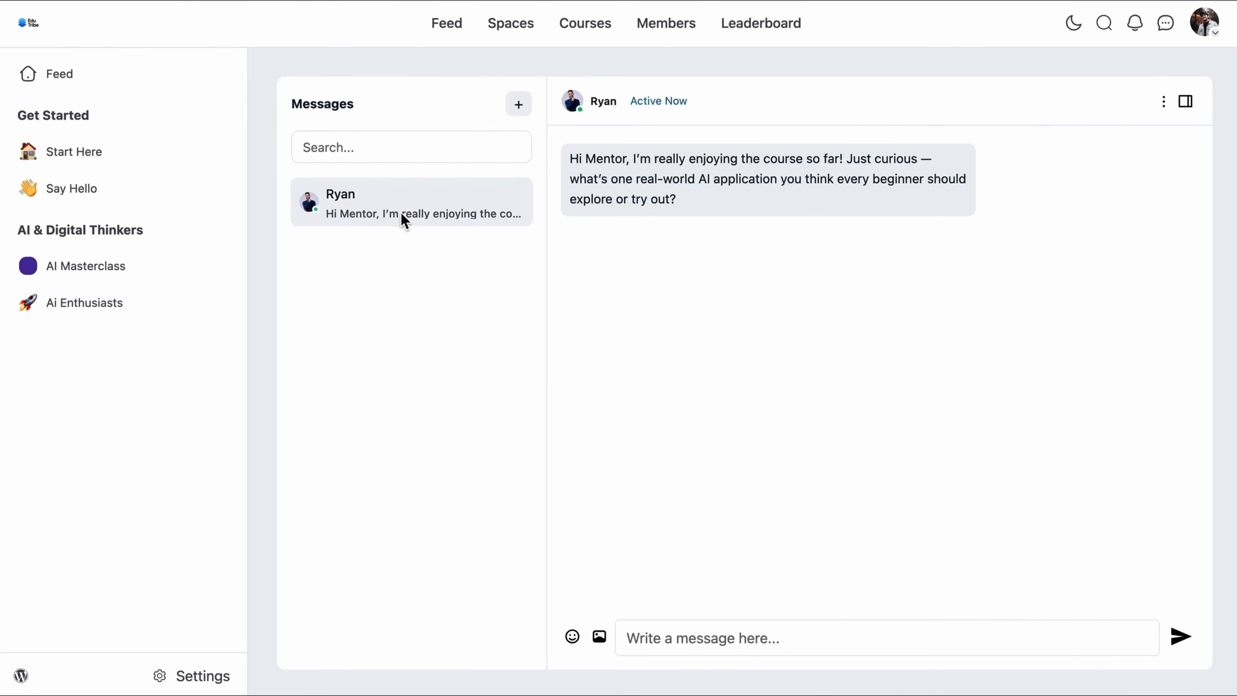
left_click(677, 643)
key("ctrl+v")
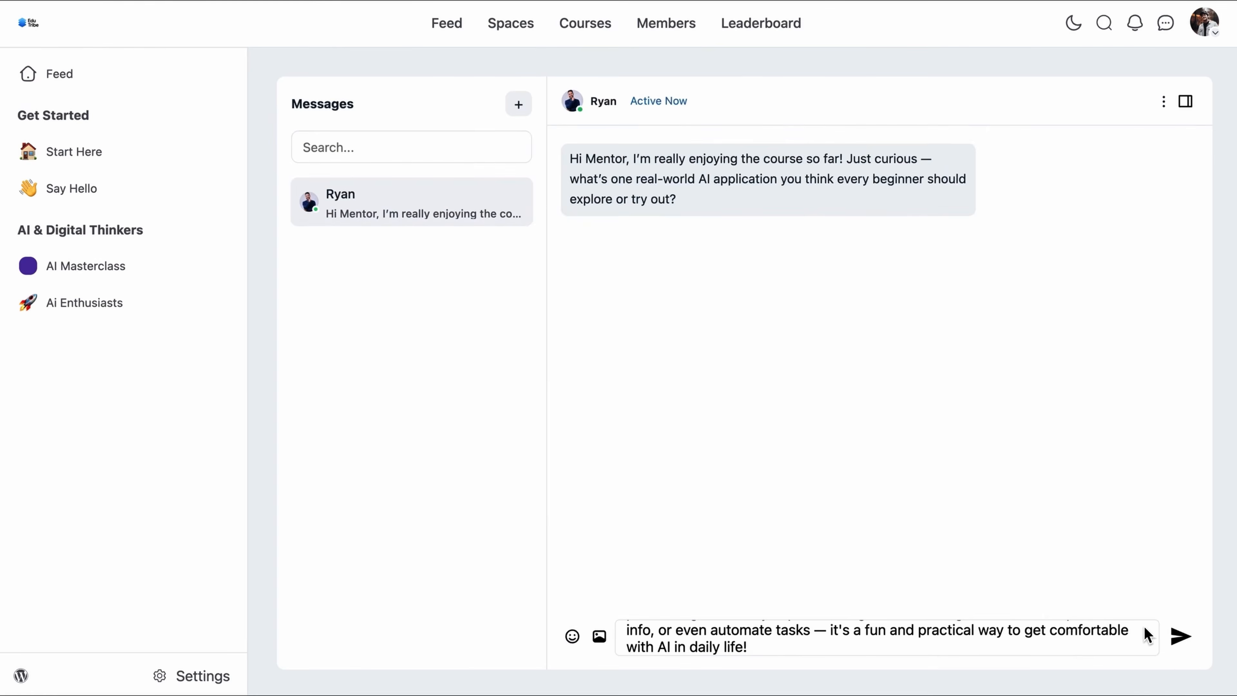
left_click(1179, 639)
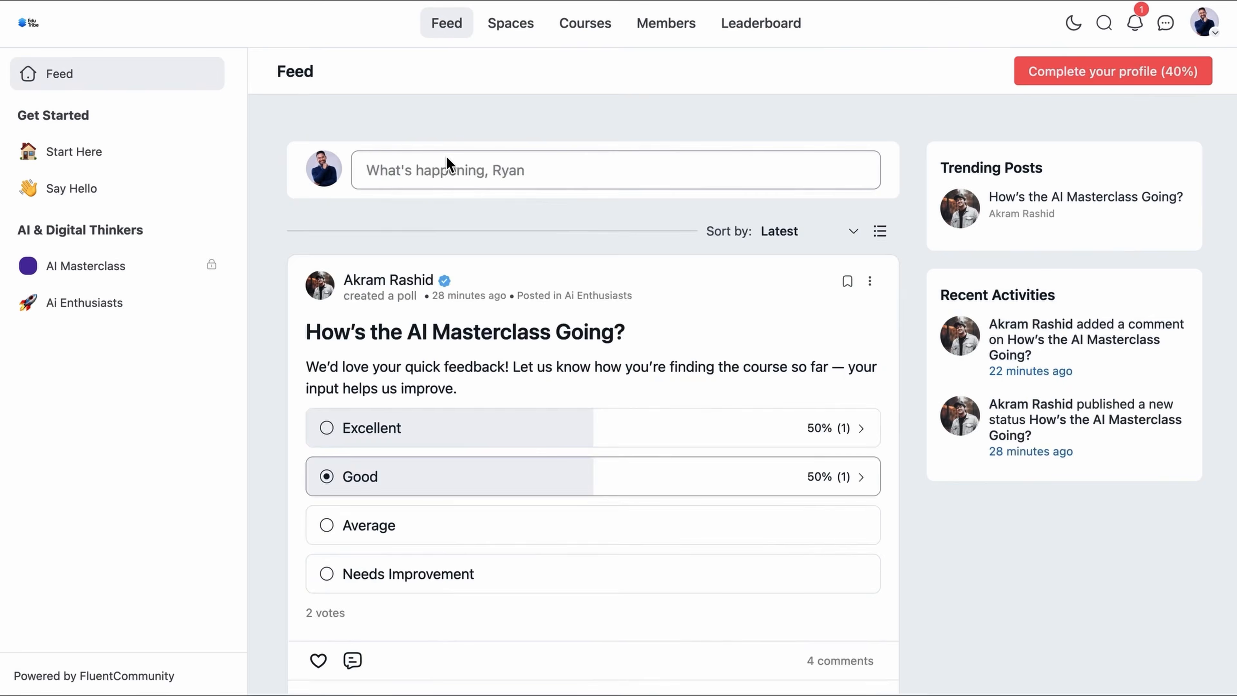
Step: Publish the pasted post about starting the AI Masterclass in Ai Enthusiasts
left_click(445, 161)
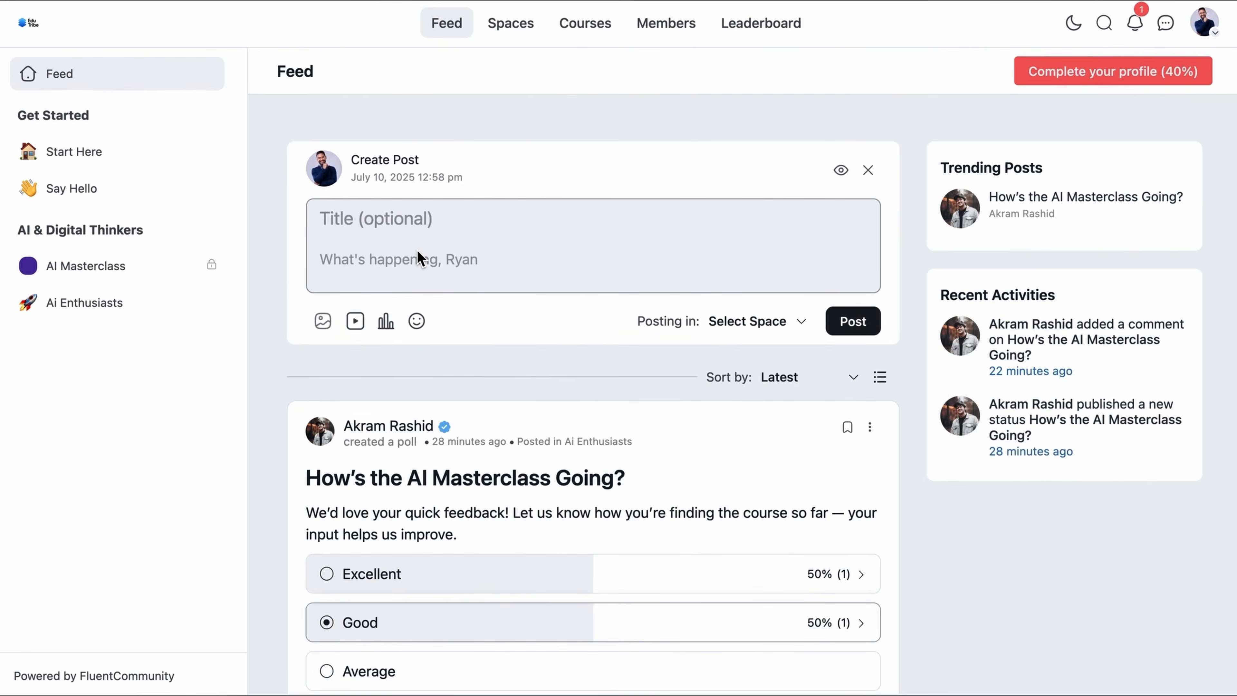
type("Just started the AI Masterclass and I’m genuinely amazed! 🤩 I always thought AI was super complex, but this course breaks it down in such a simple, beginner-friendly way. Loving how it mixes theory with real-world tools — and the no-code part? Game-changer! 🚀 Can’t wait to build my first AI-powered project 🙌")
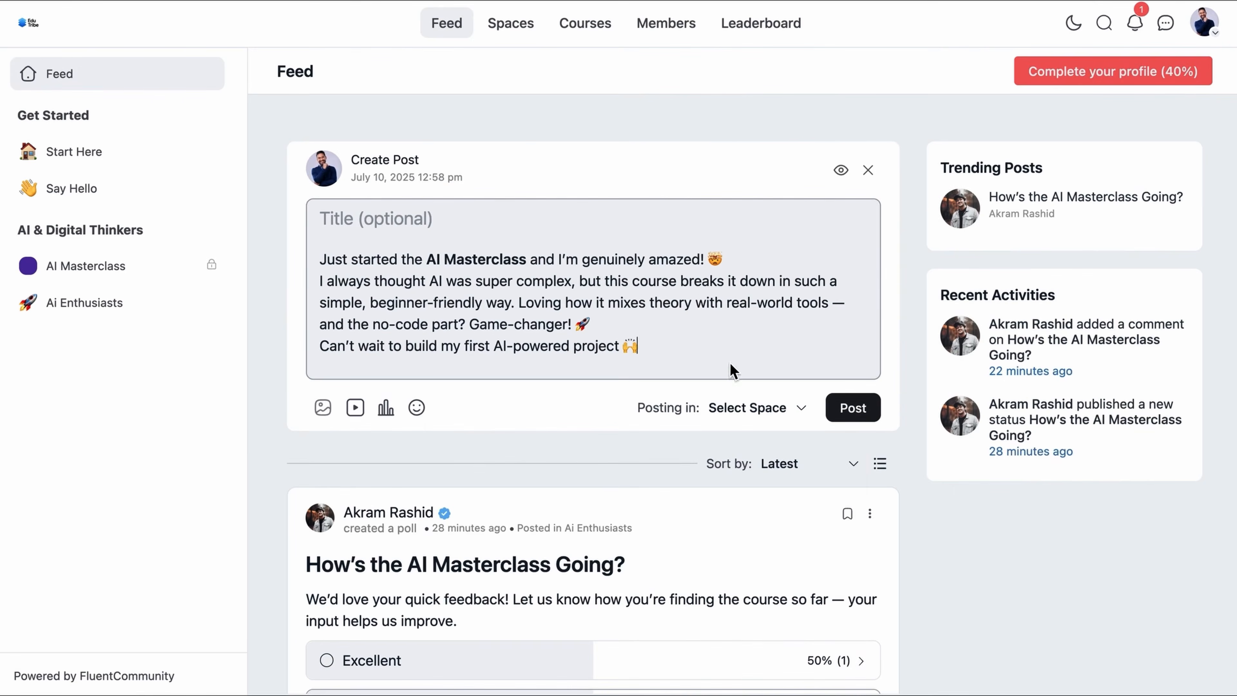
left_click(756, 408)
left_click(779, 475)
left_click(854, 412)
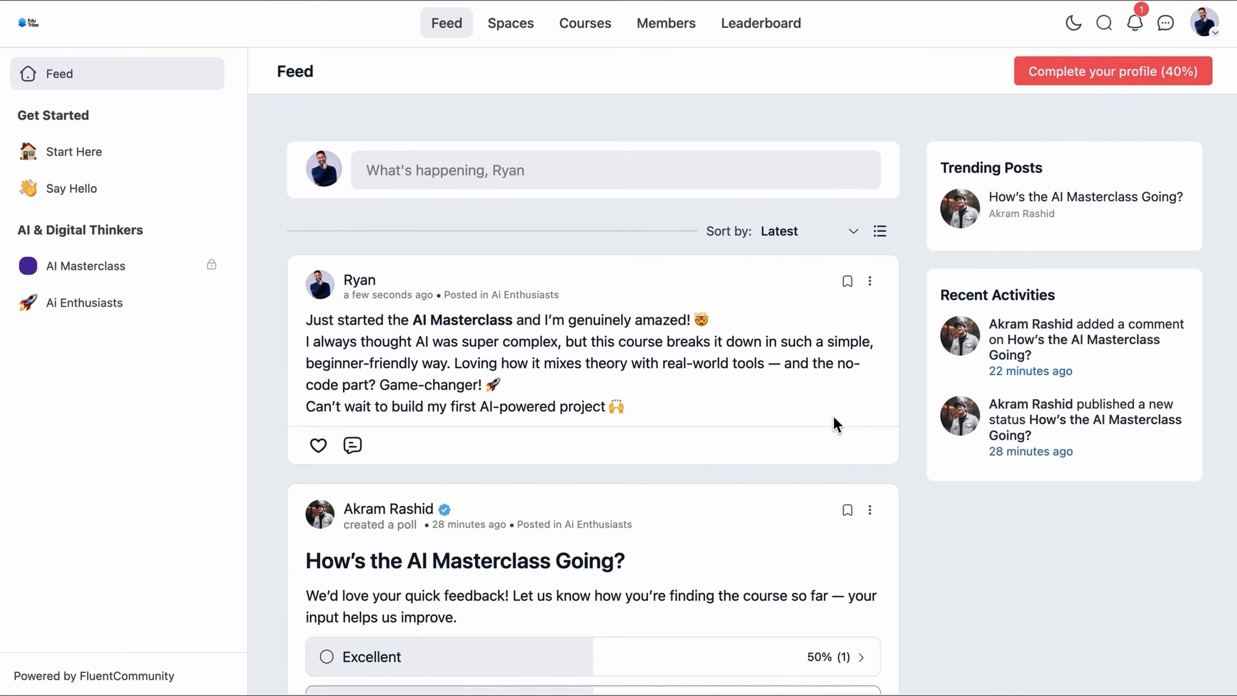
Step: Go to the member's own profile page from the account menu
scroll(618, 489, "down", 2)
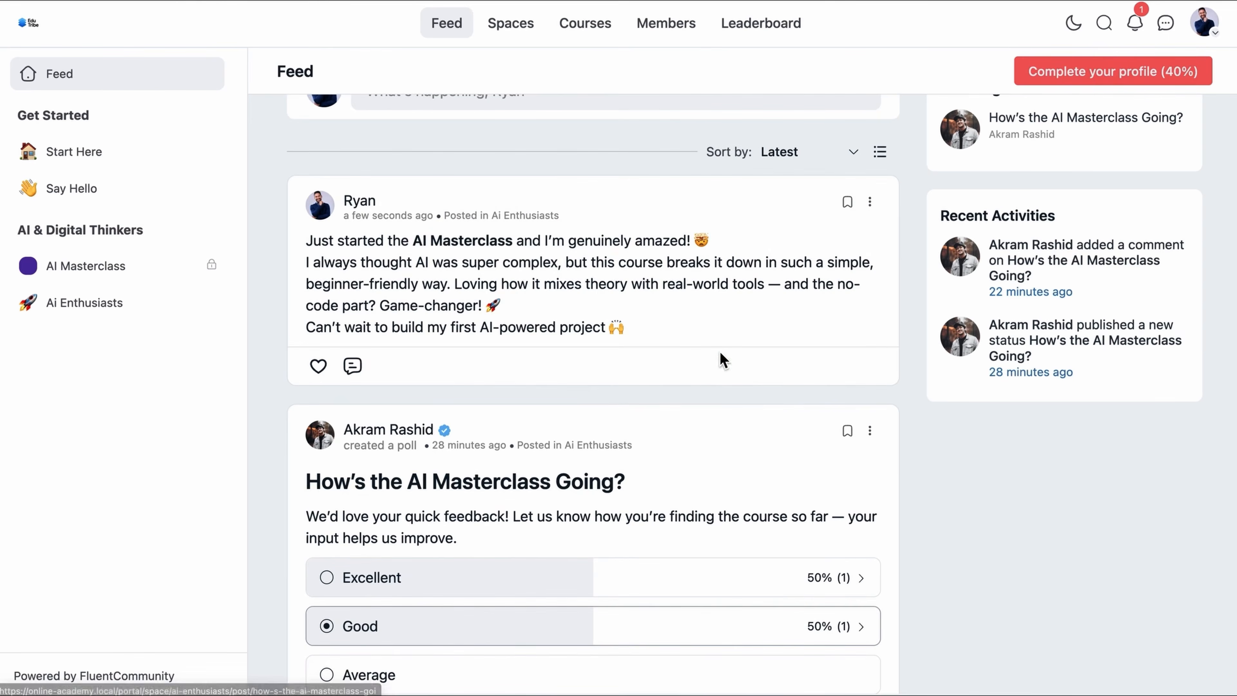
left_click(1205, 22)
left_click(1120, 80)
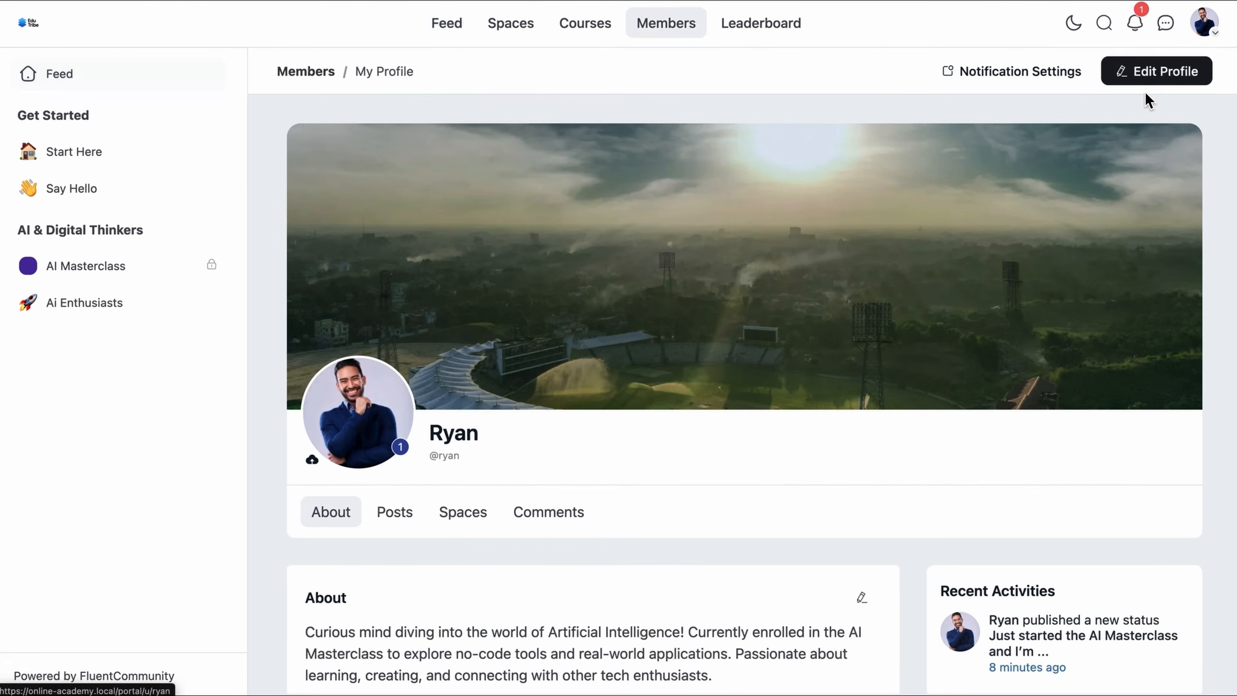
Step: Look through the member's Edit Profile form
left_click(1159, 73)
scroll(931, 395, "down", 9)
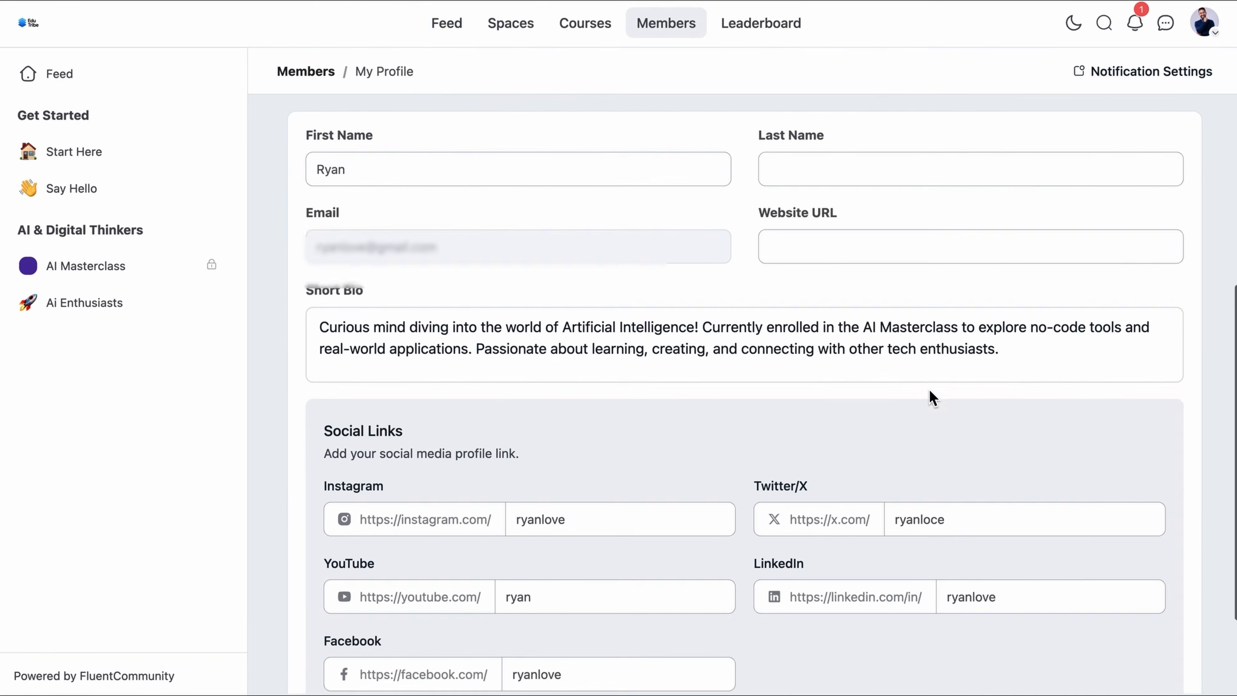
scroll(614, 382, "down", 3)
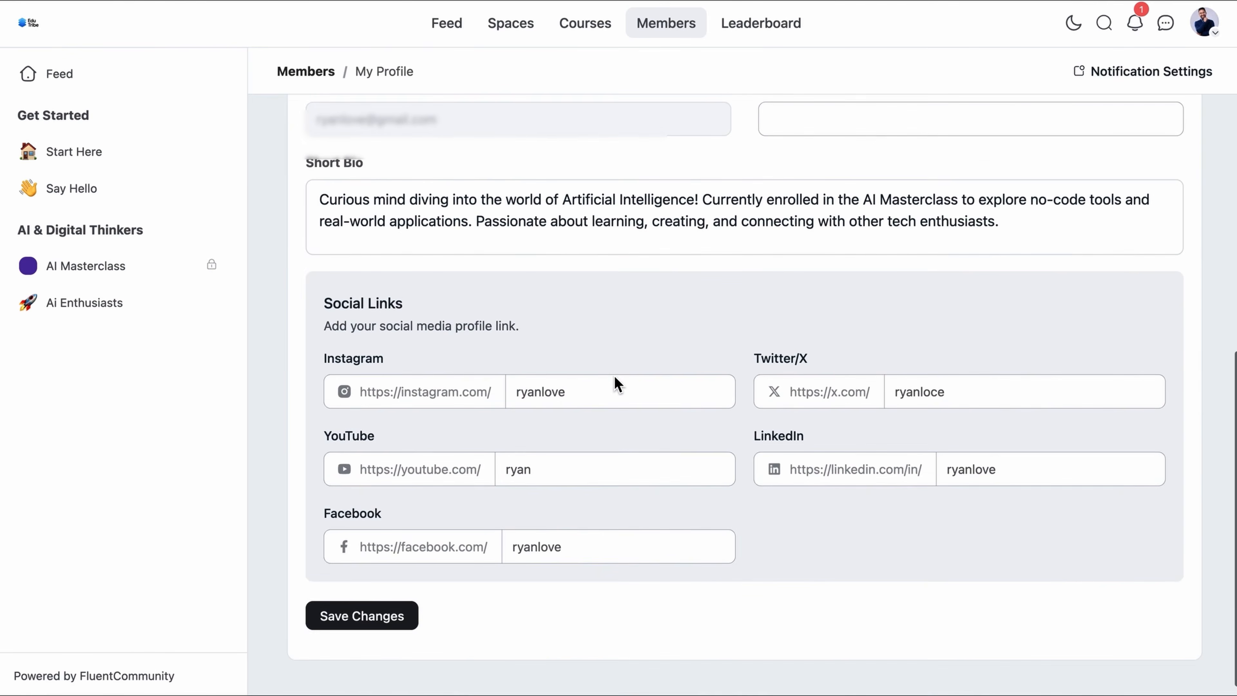
scroll(615, 376, "up", 10)
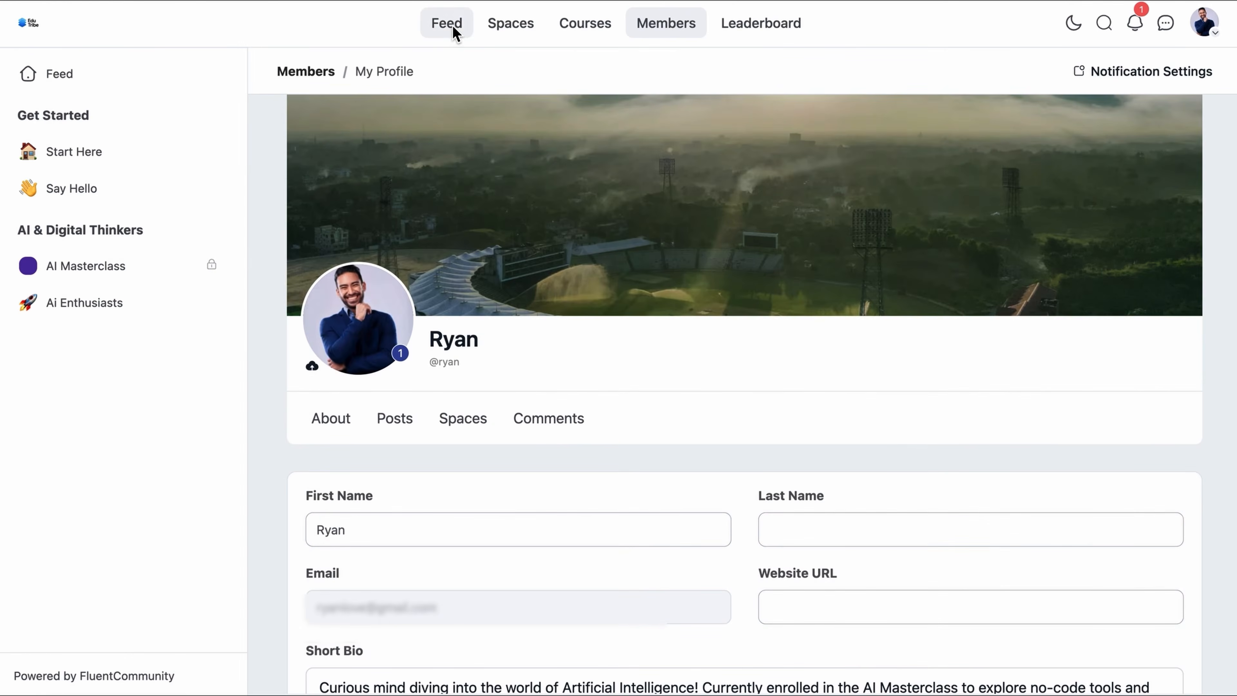
Step: Browse Feed, Spaces and Courses, then view Leaderboards showing Level 1 Space Initiate
left_click(452, 26)
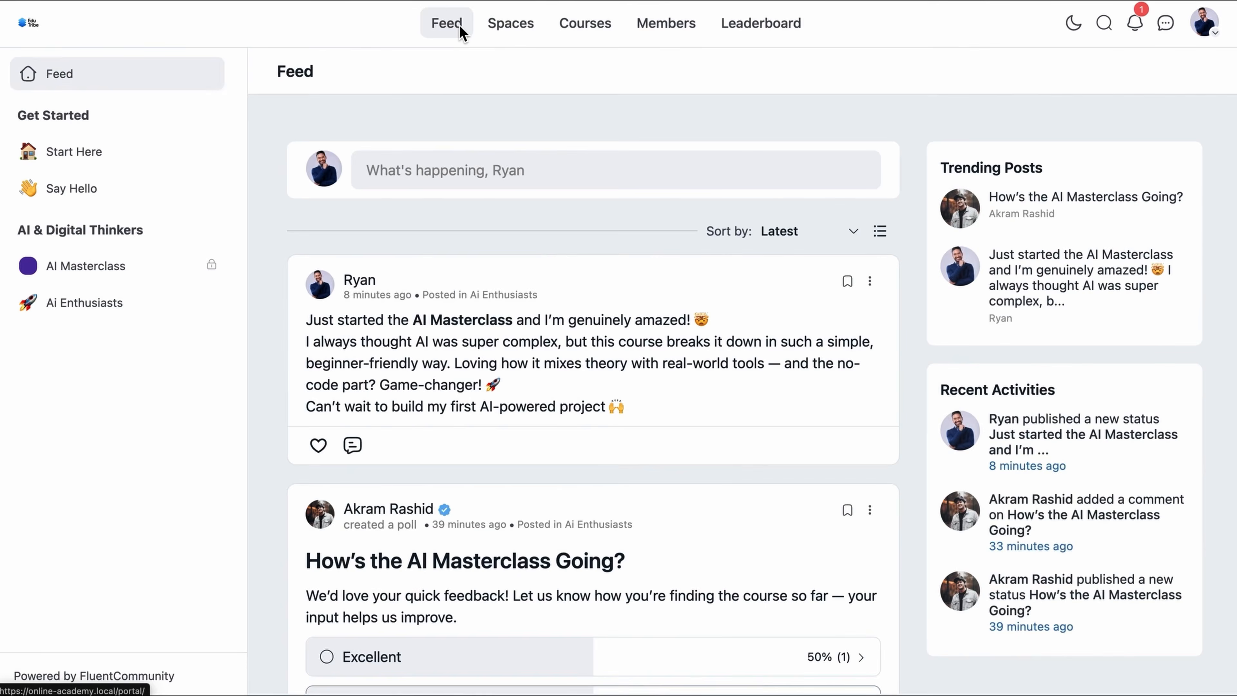
left_click(496, 24)
left_click(581, 23)
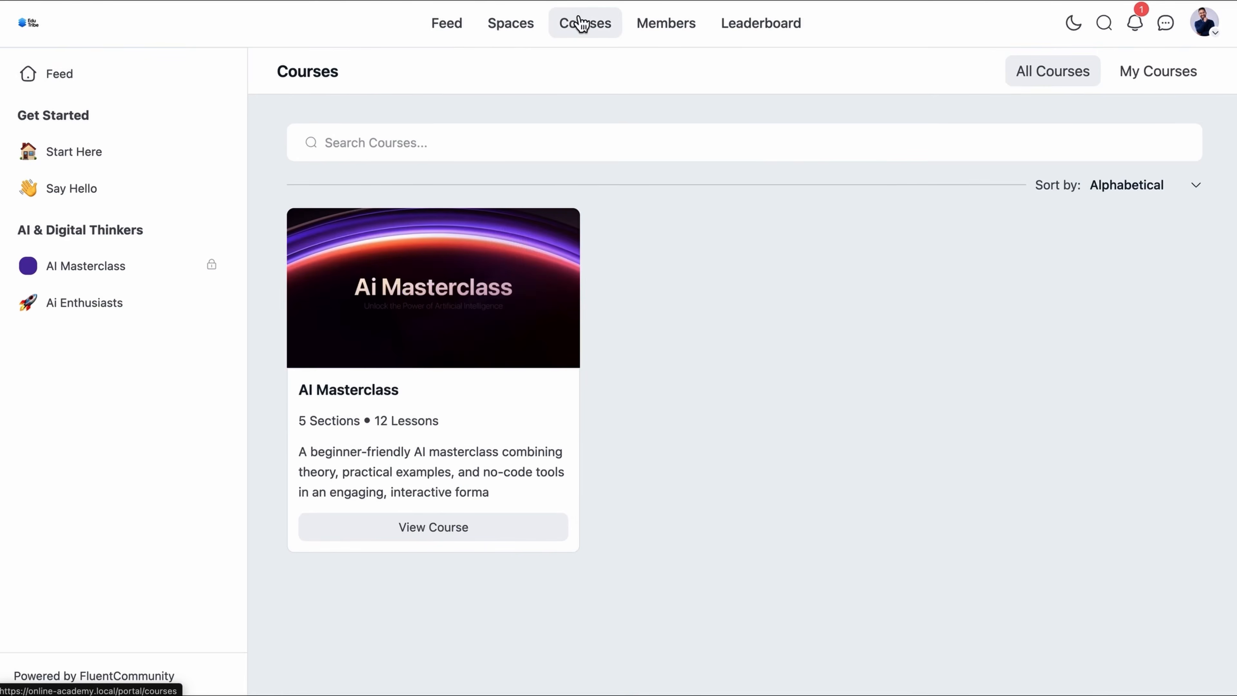
left_click(510, 25)
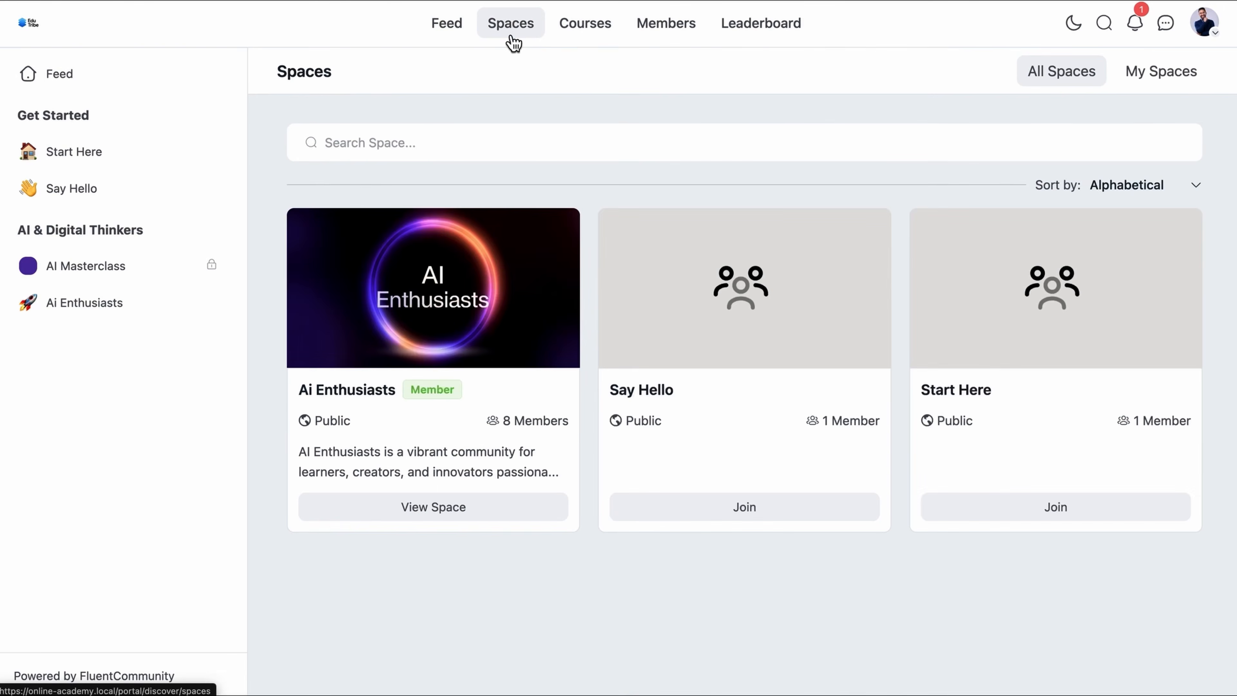
left_click(774, 27)
scroll(755, 234, "down", 2)
scroll(756, 268, "down", 2)
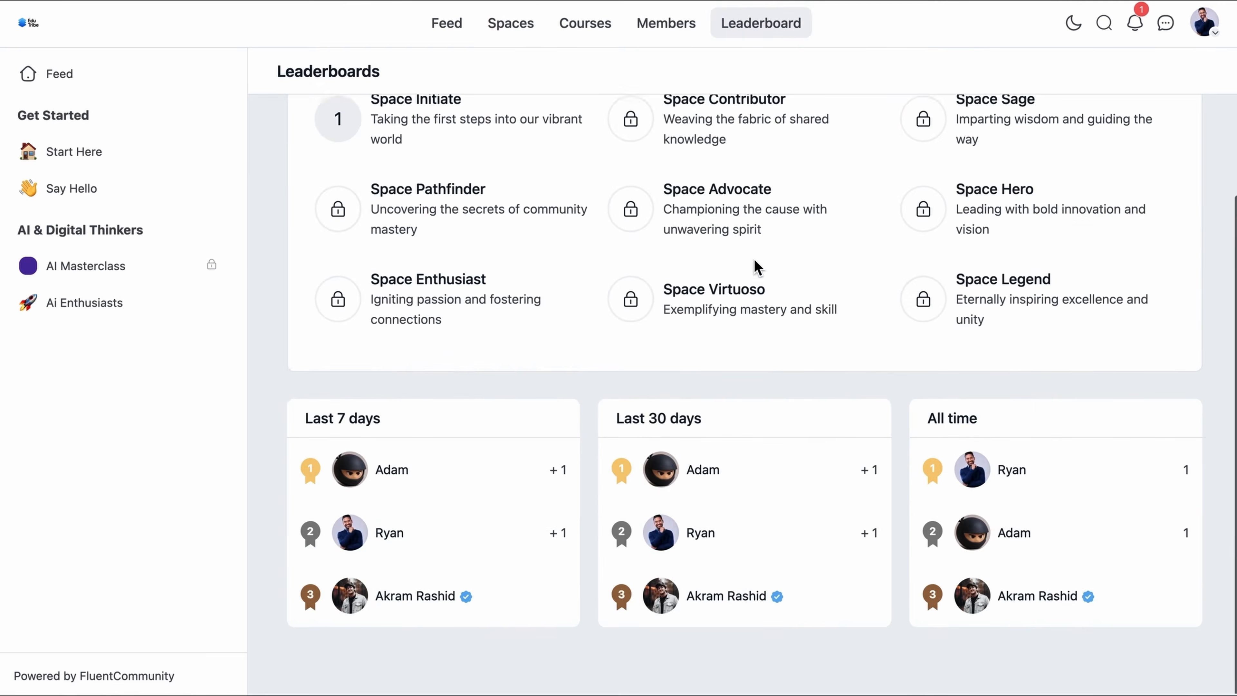
scroll(757, 267, "up", 2)
scroll(757, 267, "down", 2)
scroll(756, 267, "up", 3)
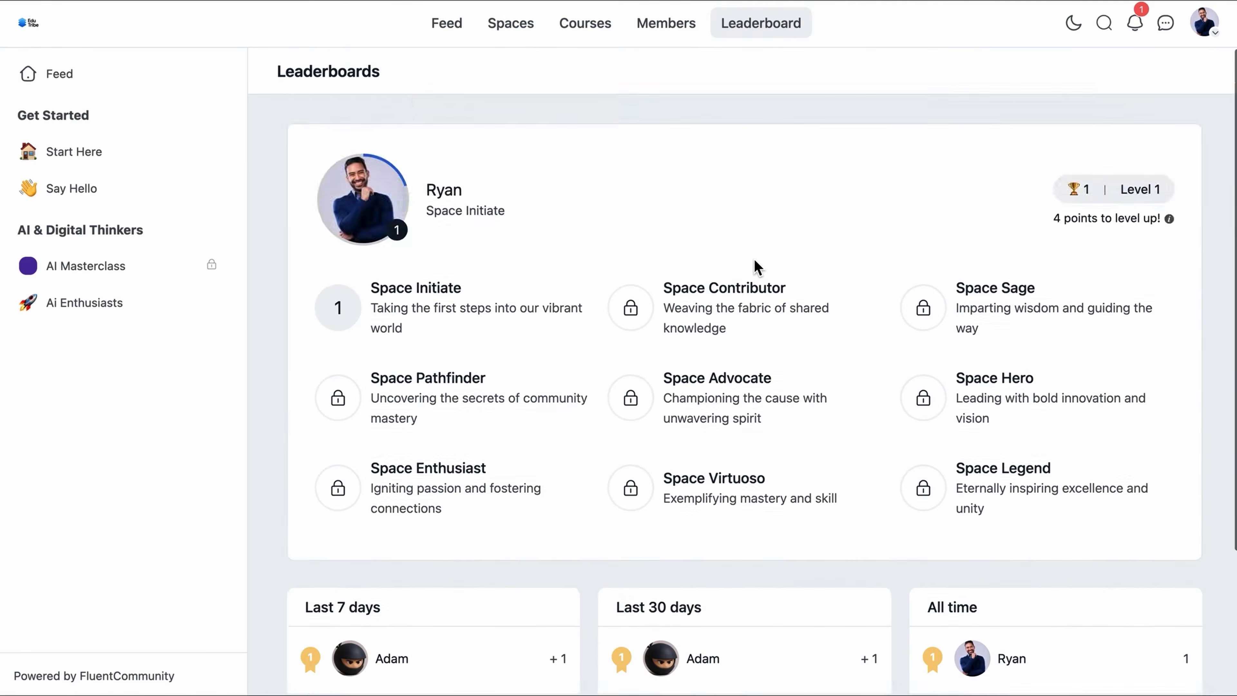